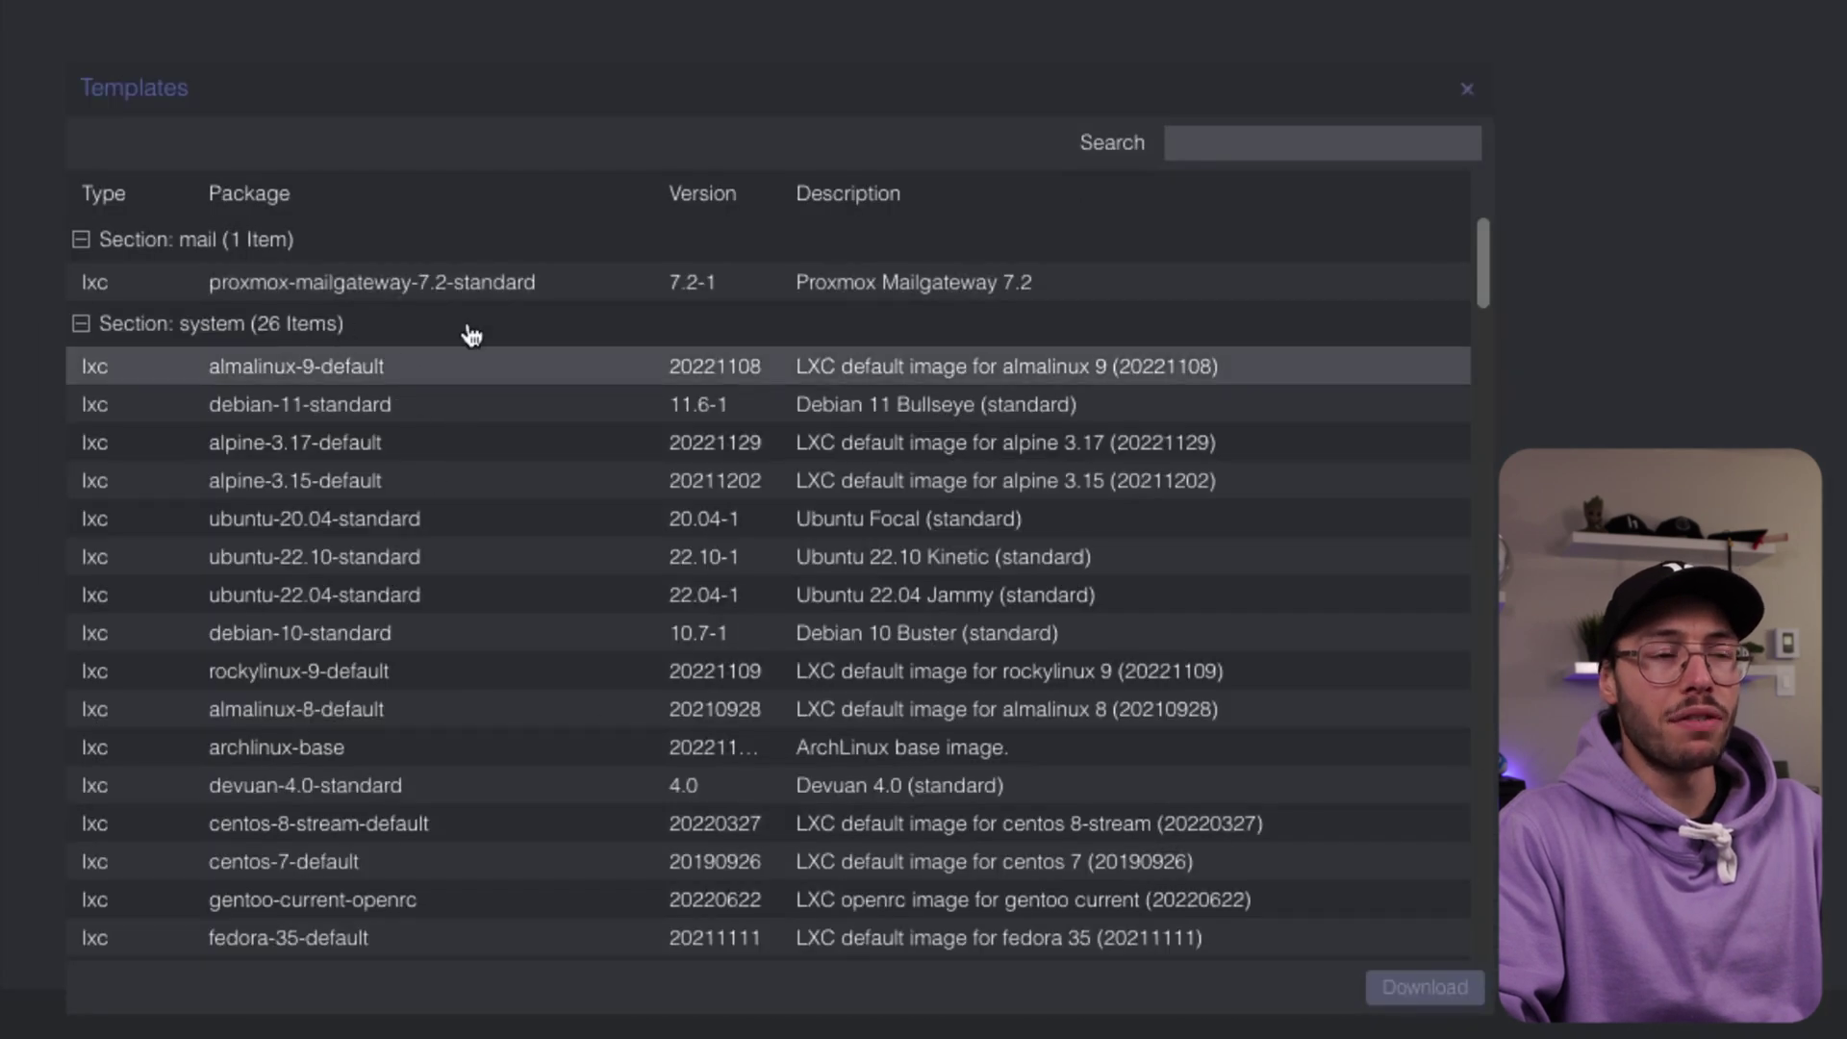
Browse the downloadable container templates, pick out ubuntu-20.04-standard, and close the list without downloading
scroll(338, 395, "down", 20)
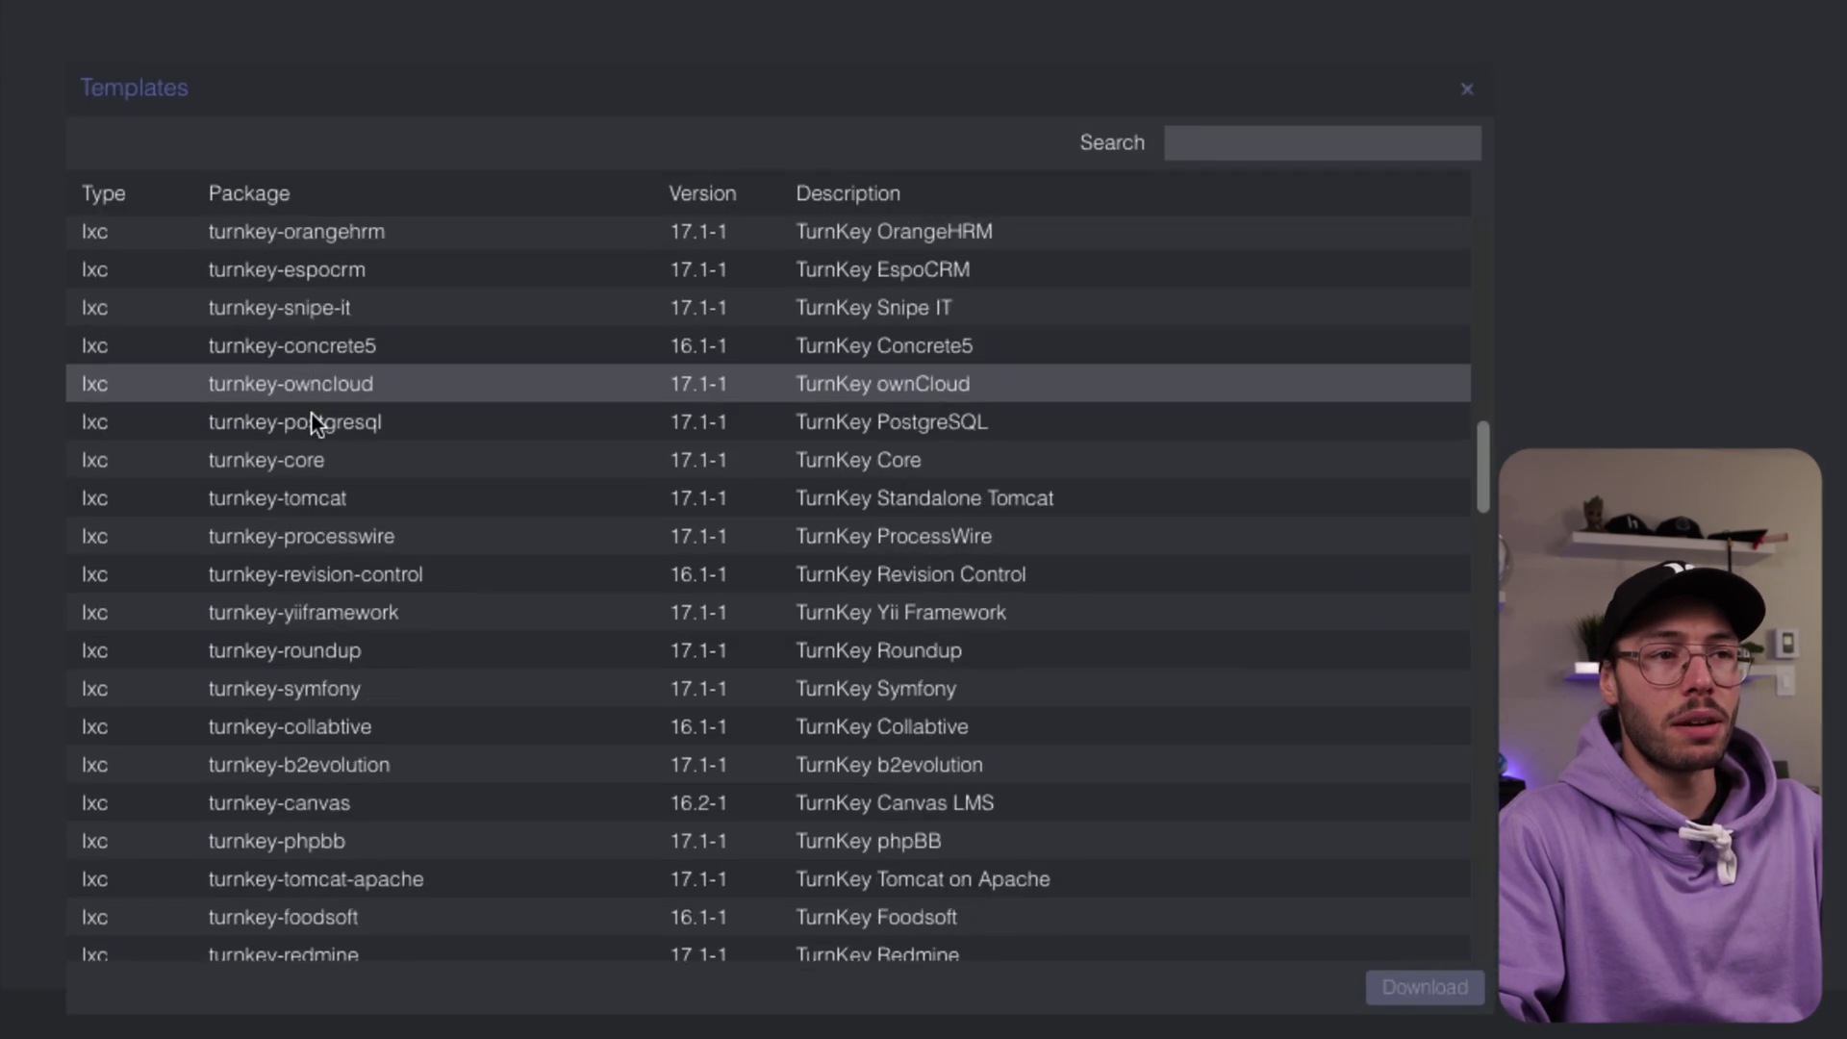
scroll(271, 459, "up", 15)
scroll(272, 459, "up", 10)
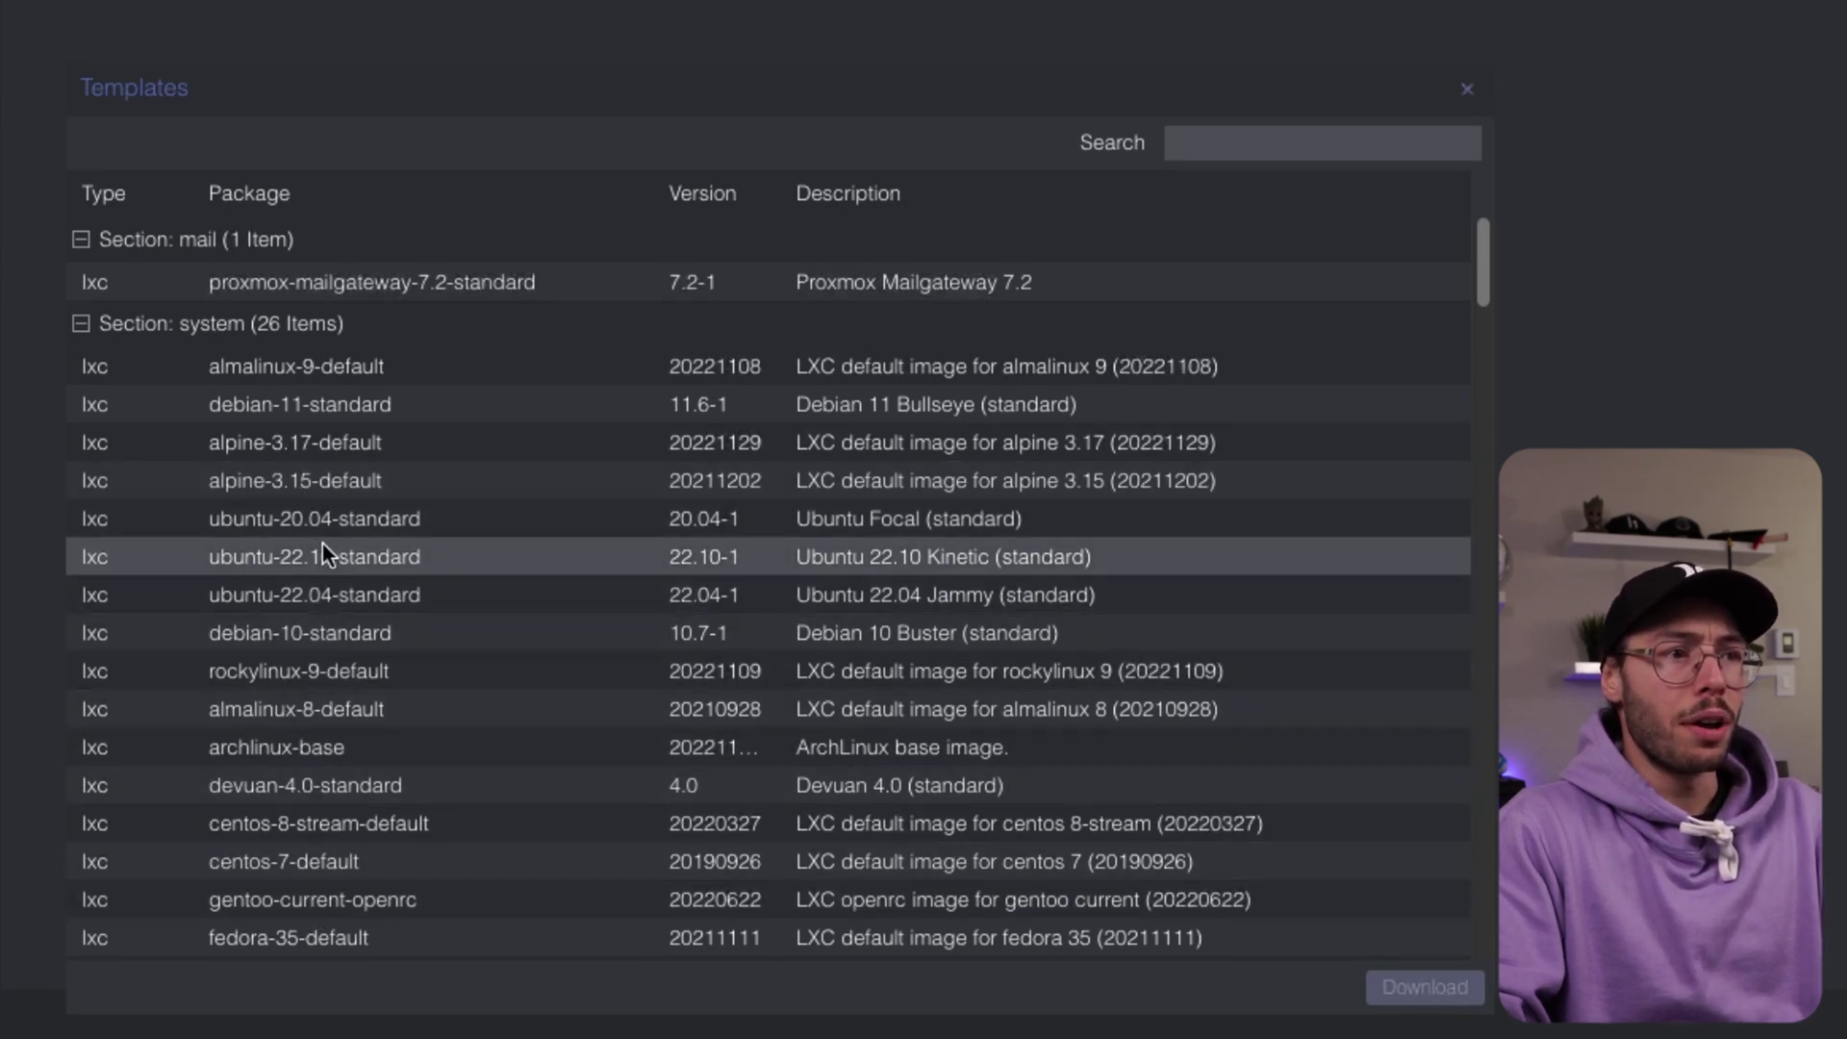
left_click(464, 531)
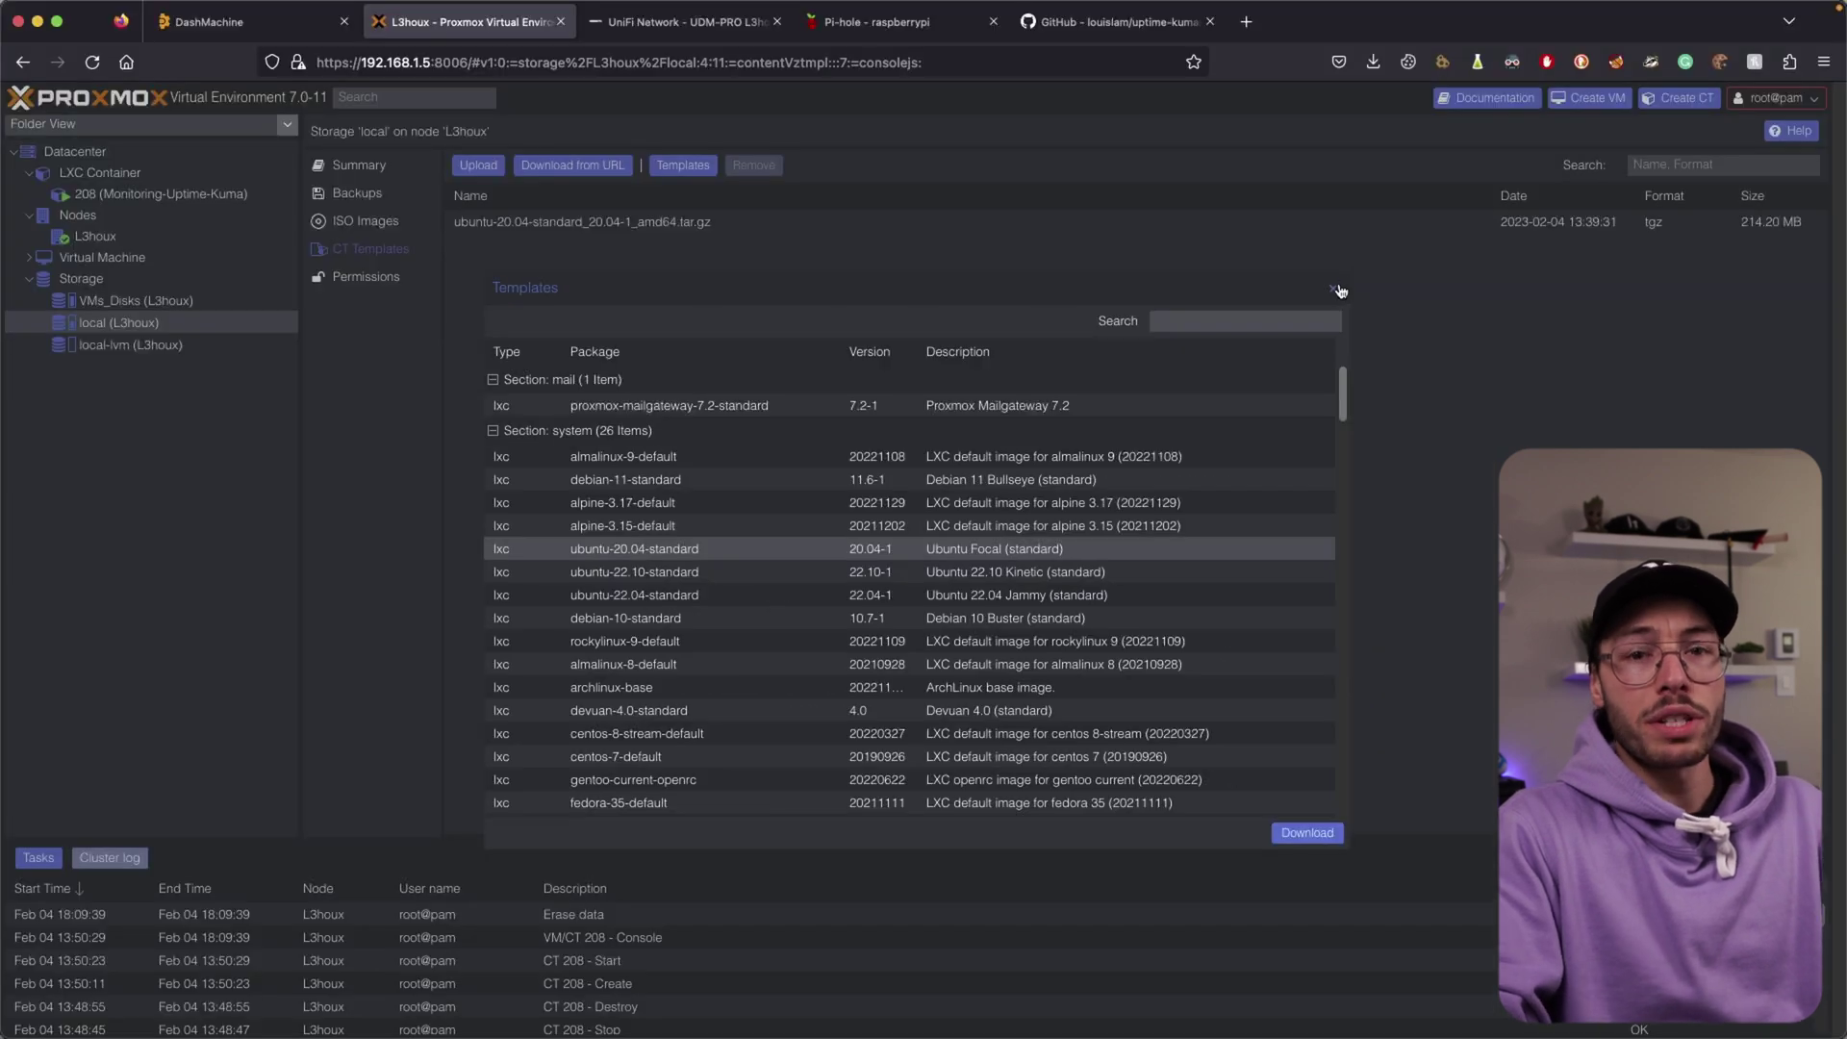
left_click(1467, 88)
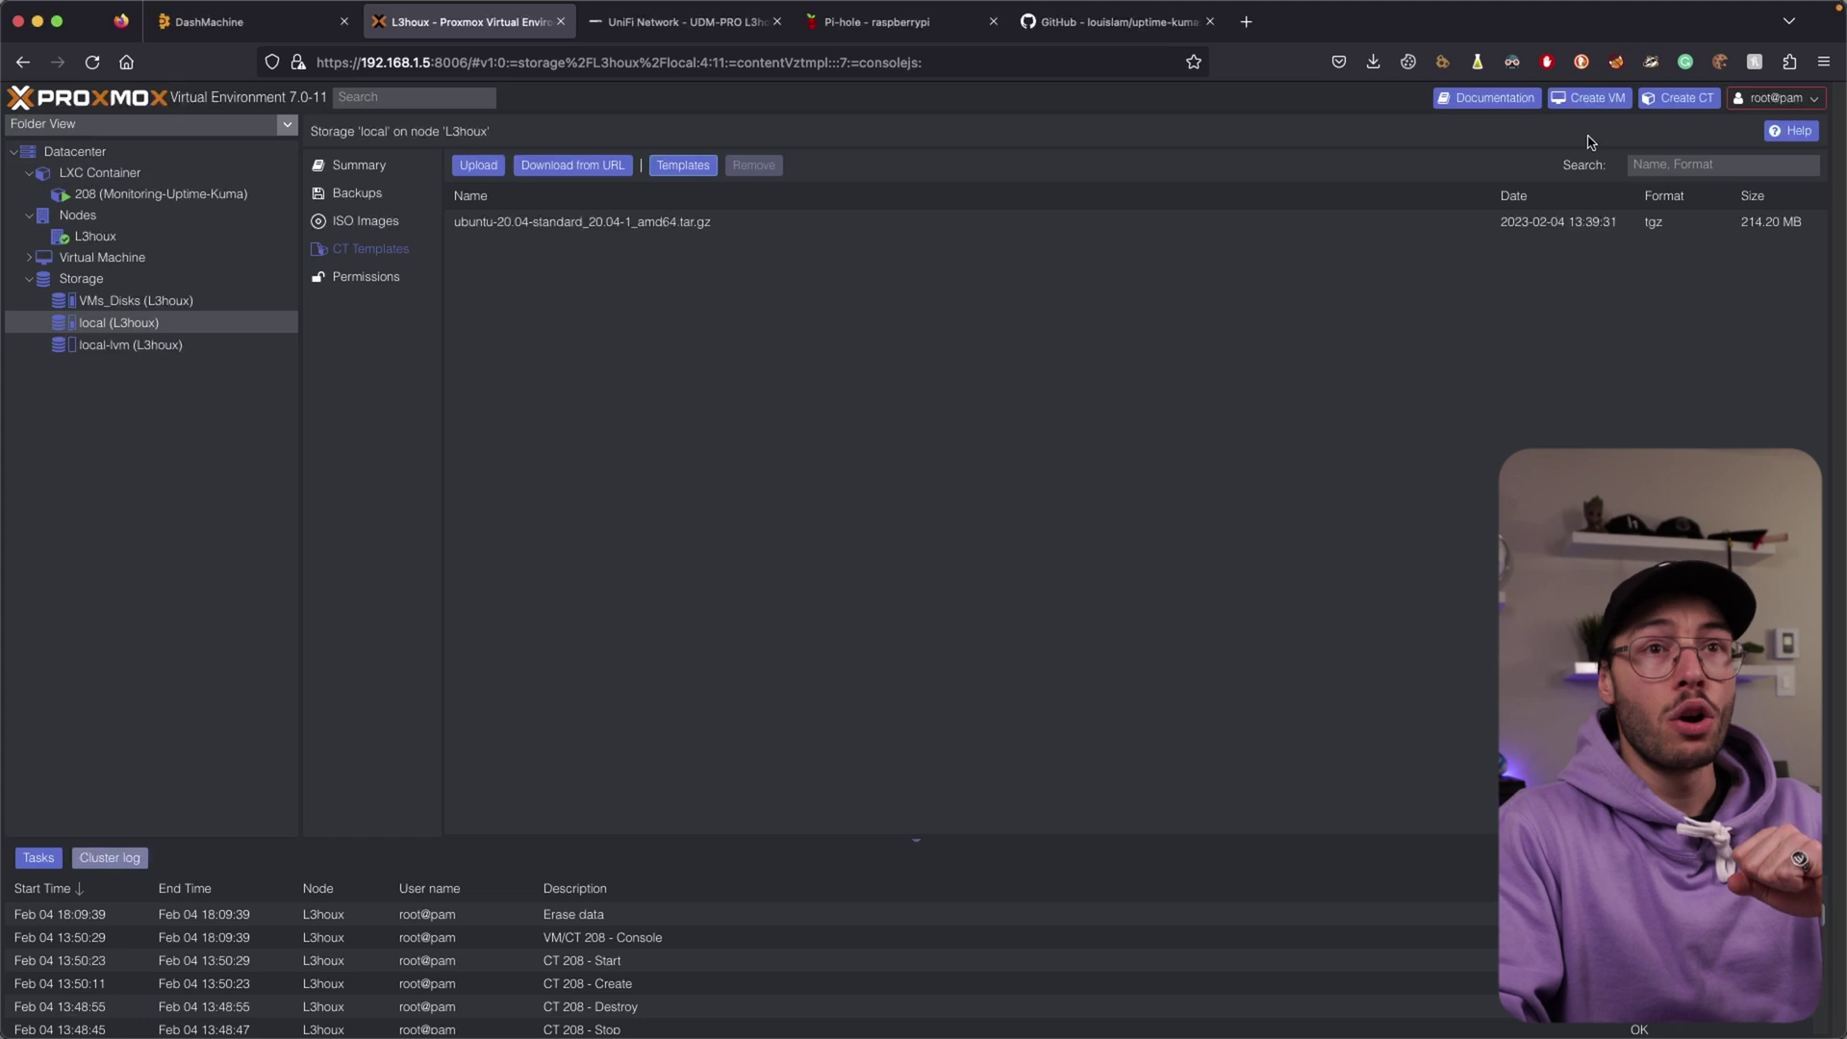
Start creating a new LXC container with the hostname "hostname", and enter and confirm its password
left_click(1674, 102)
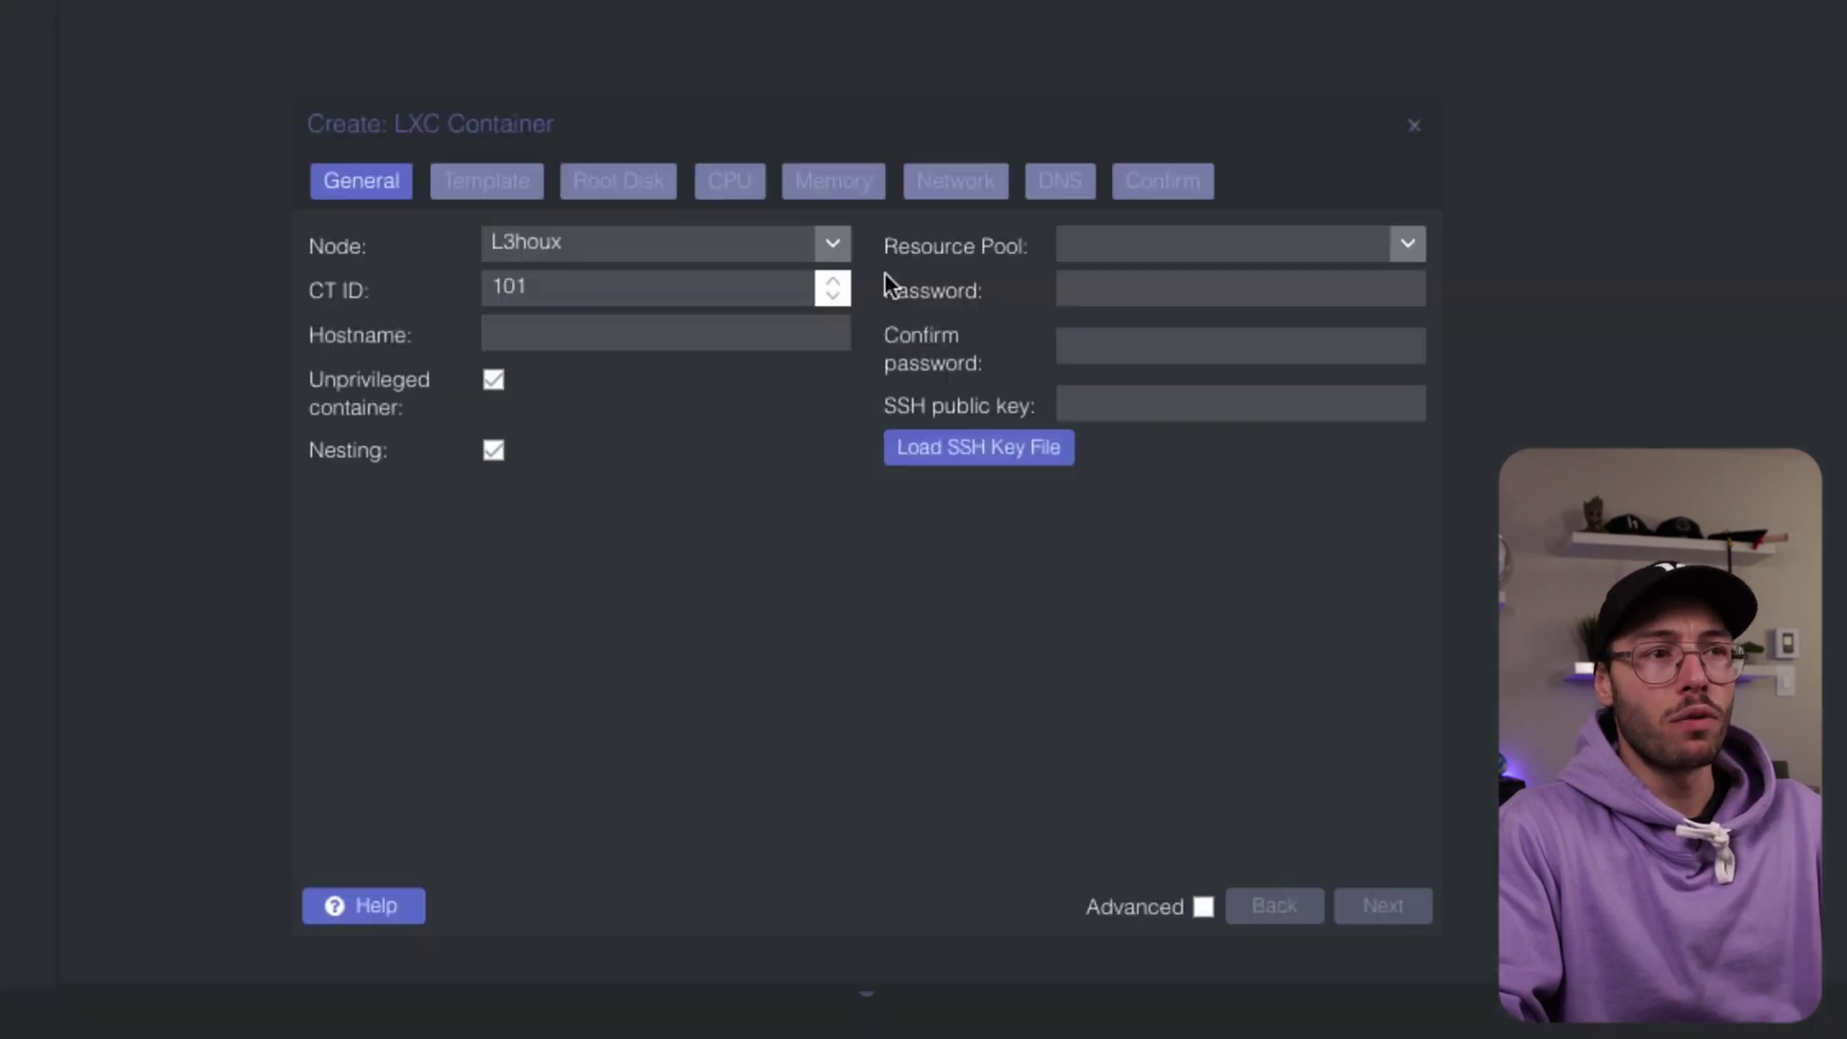
left_click(748, 341)
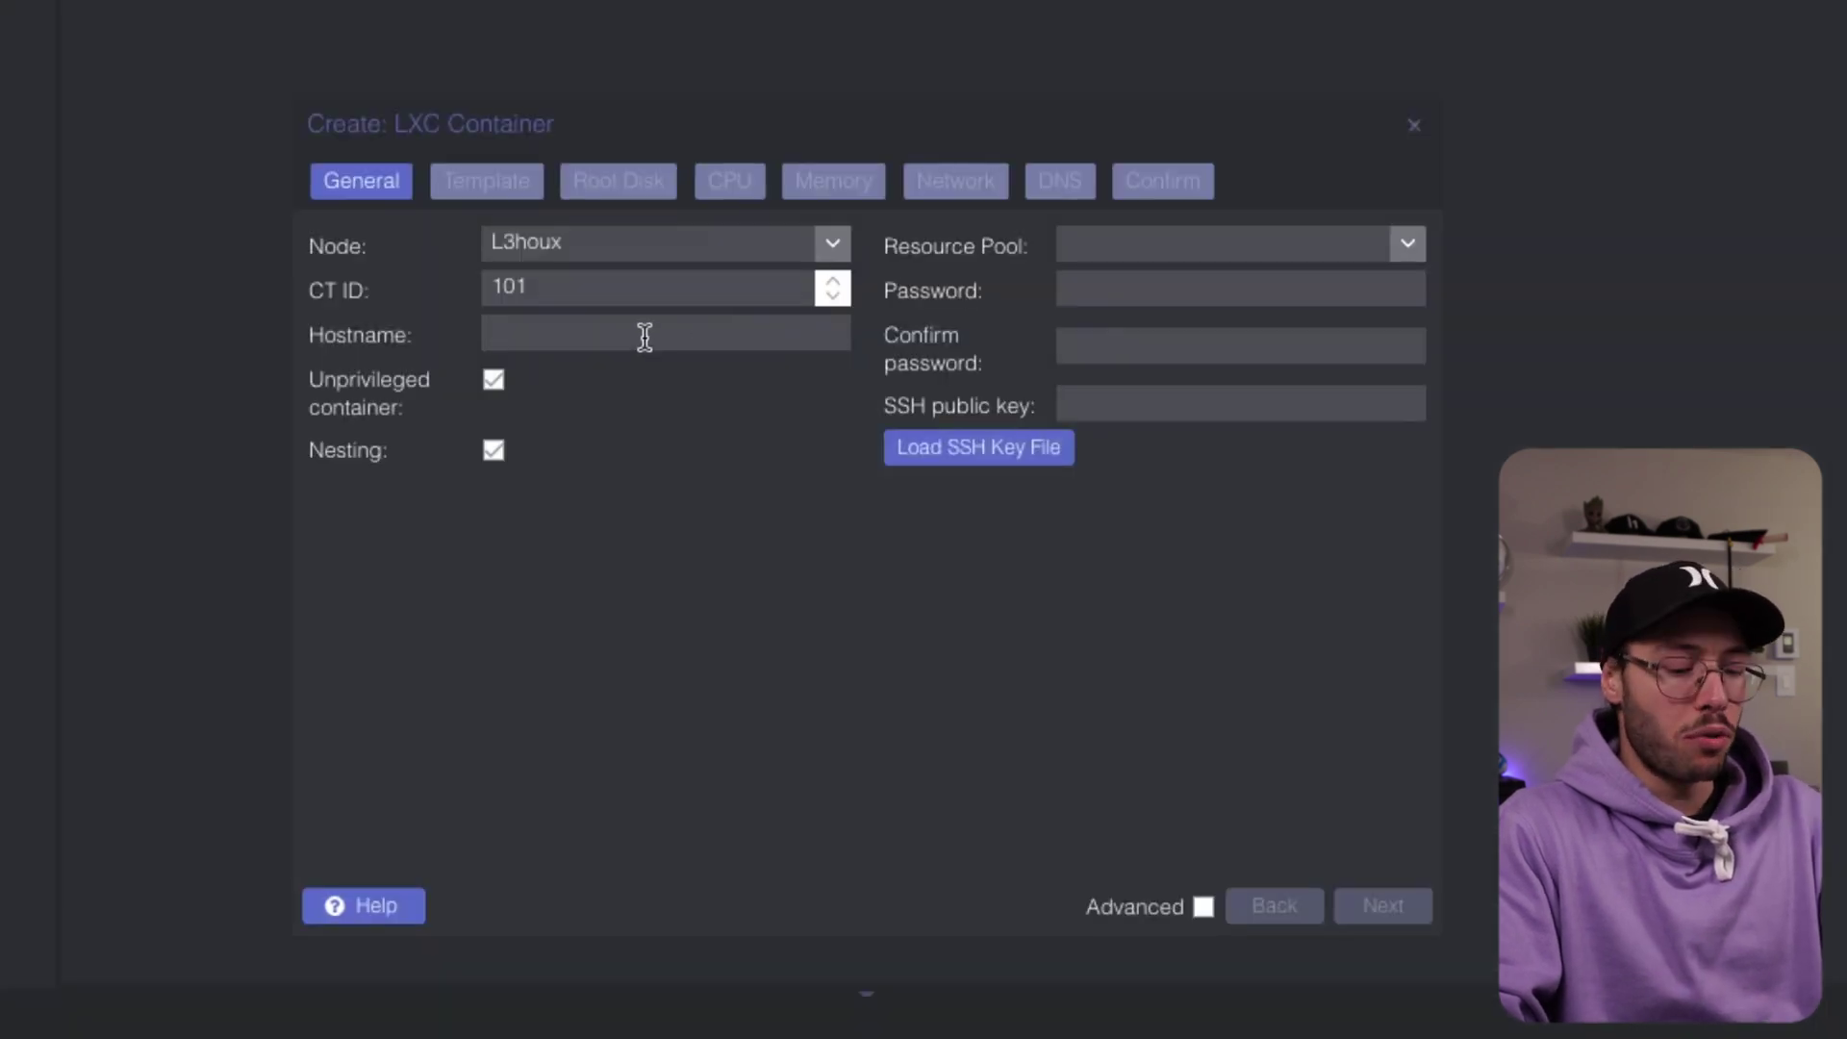
type("hostname")
left_click(1190, 281)
type("*************")
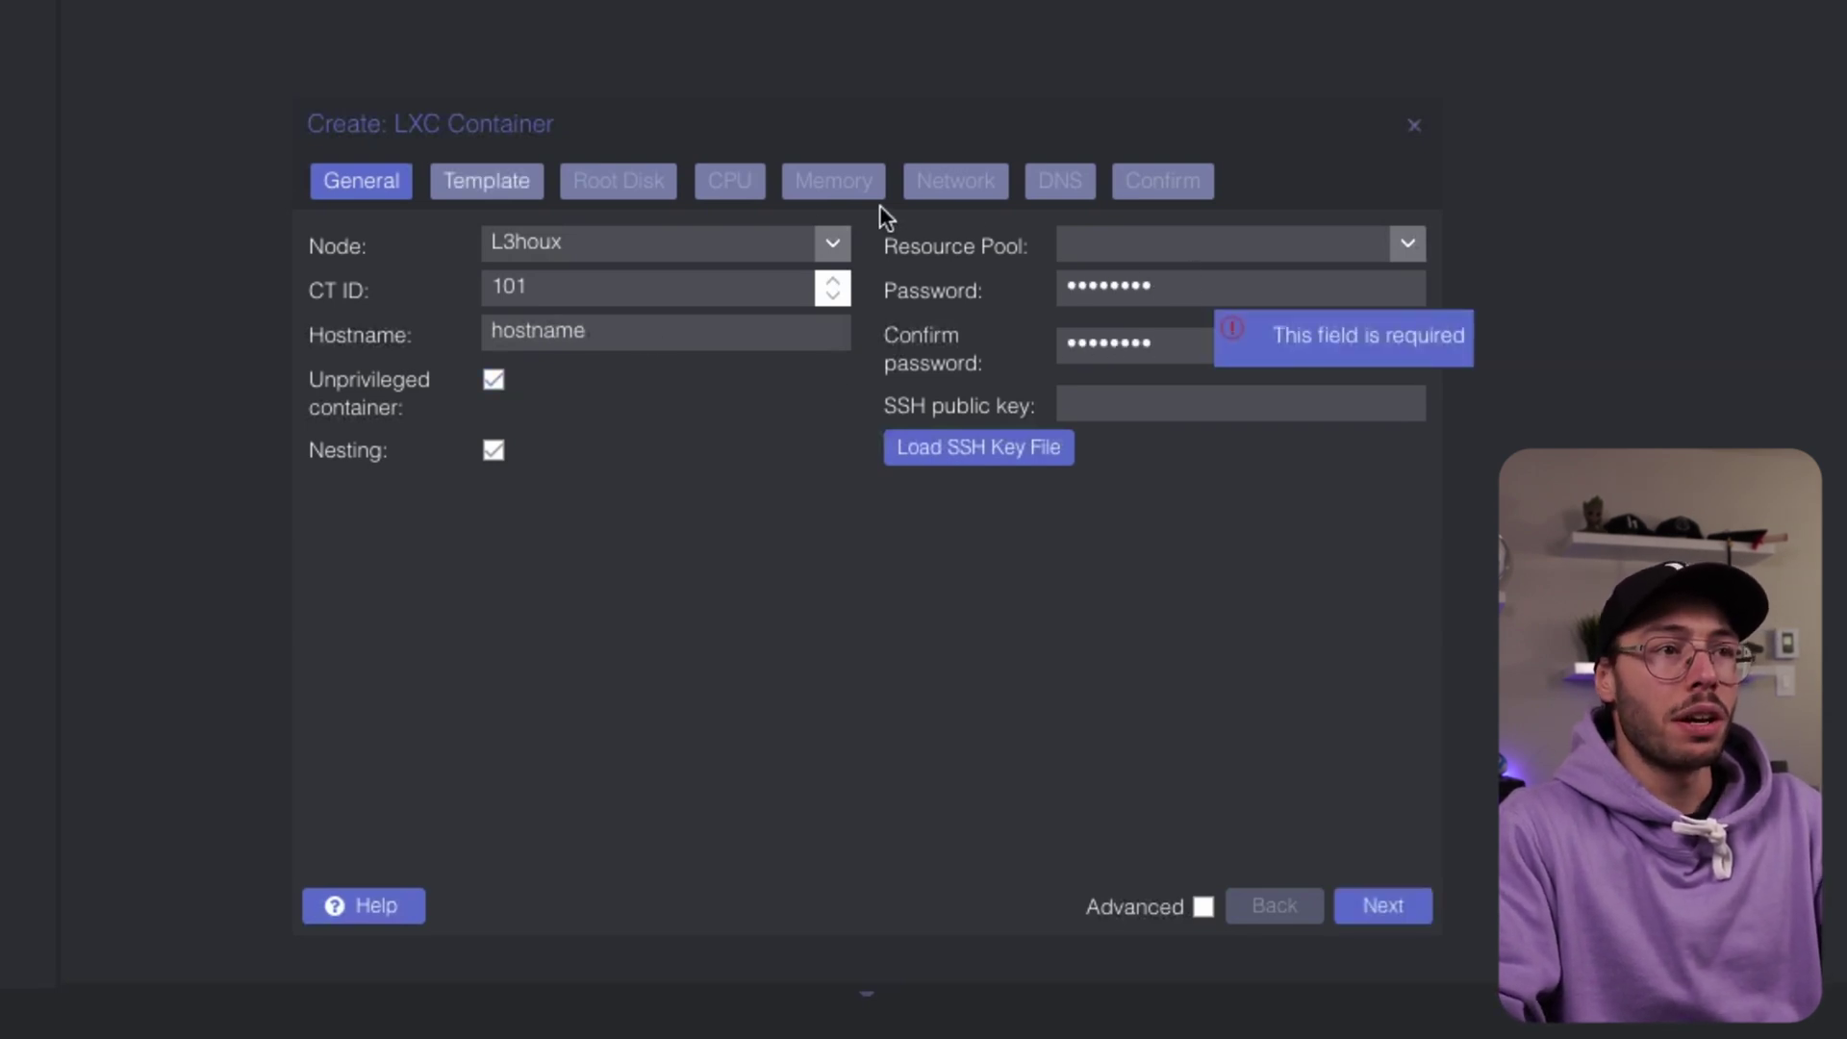
Choose the ubuntu-20.04-standard_20.04-1_amd64.tar.gz template from local storage for the new container
left_click(474, 190)
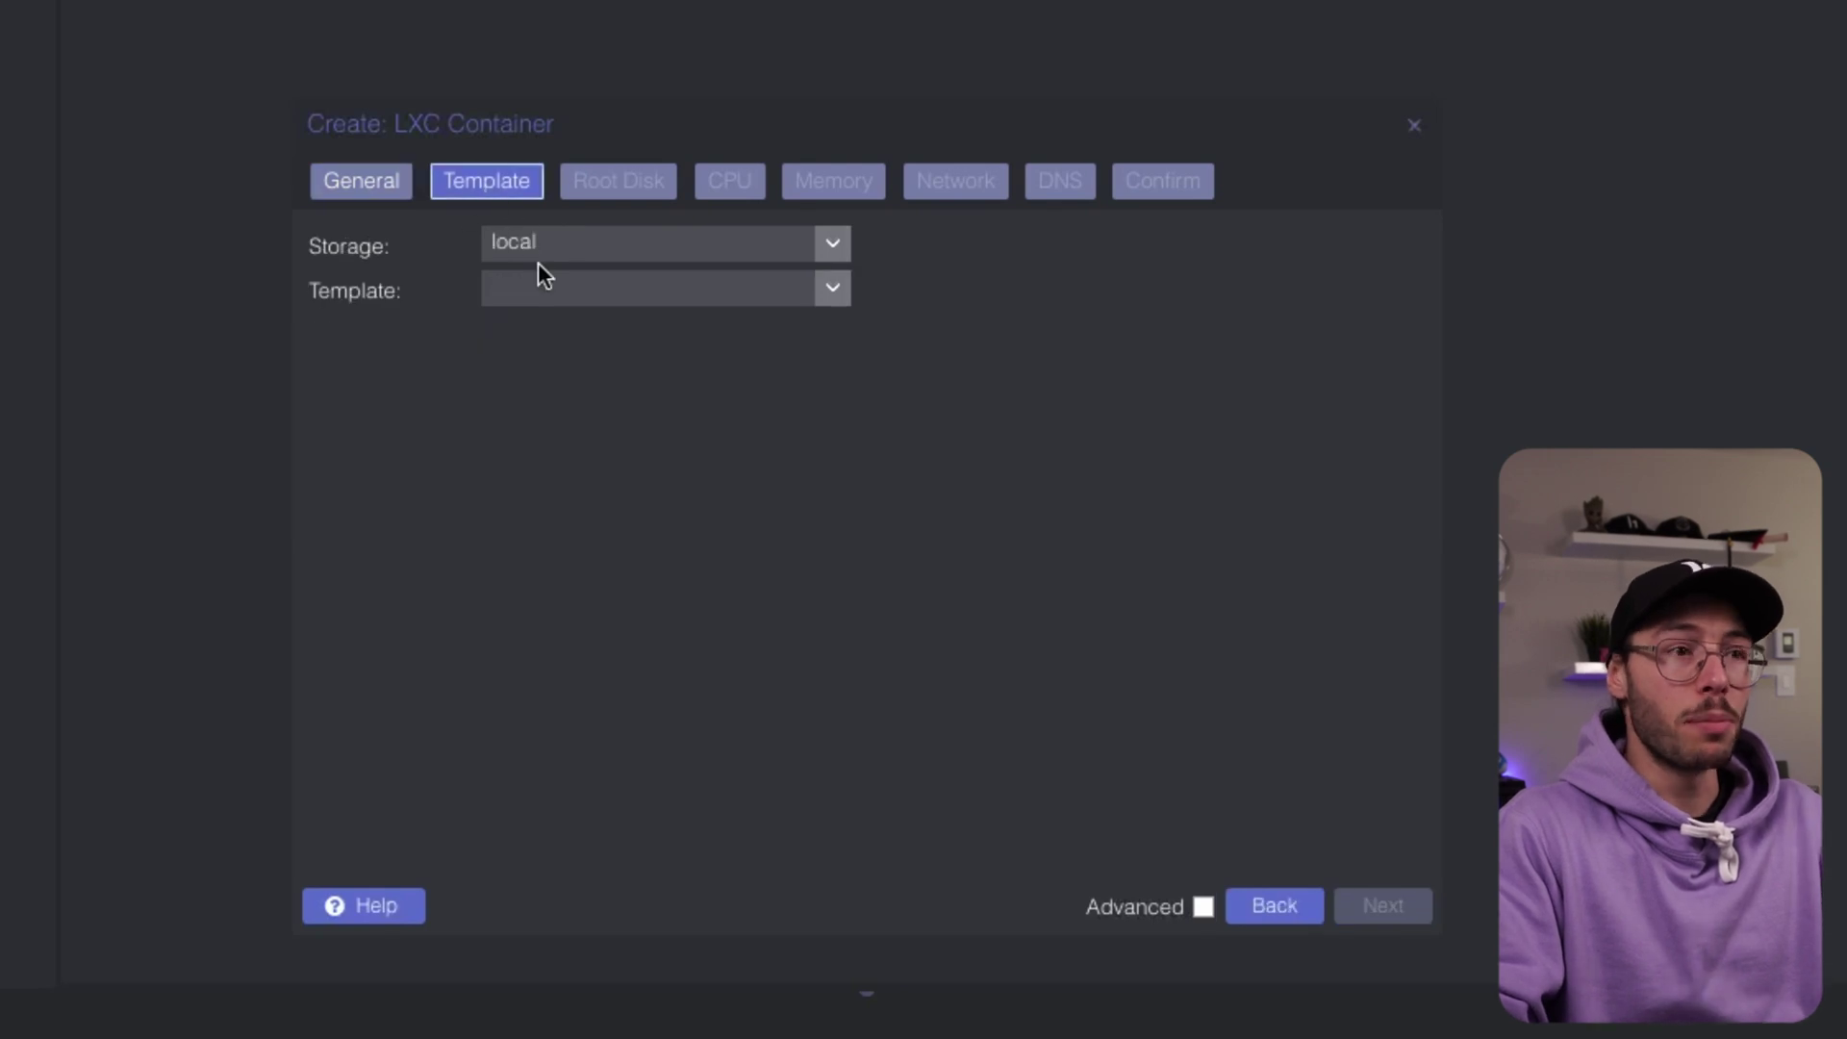
left_click(581, 285)
left_click(730, 371)
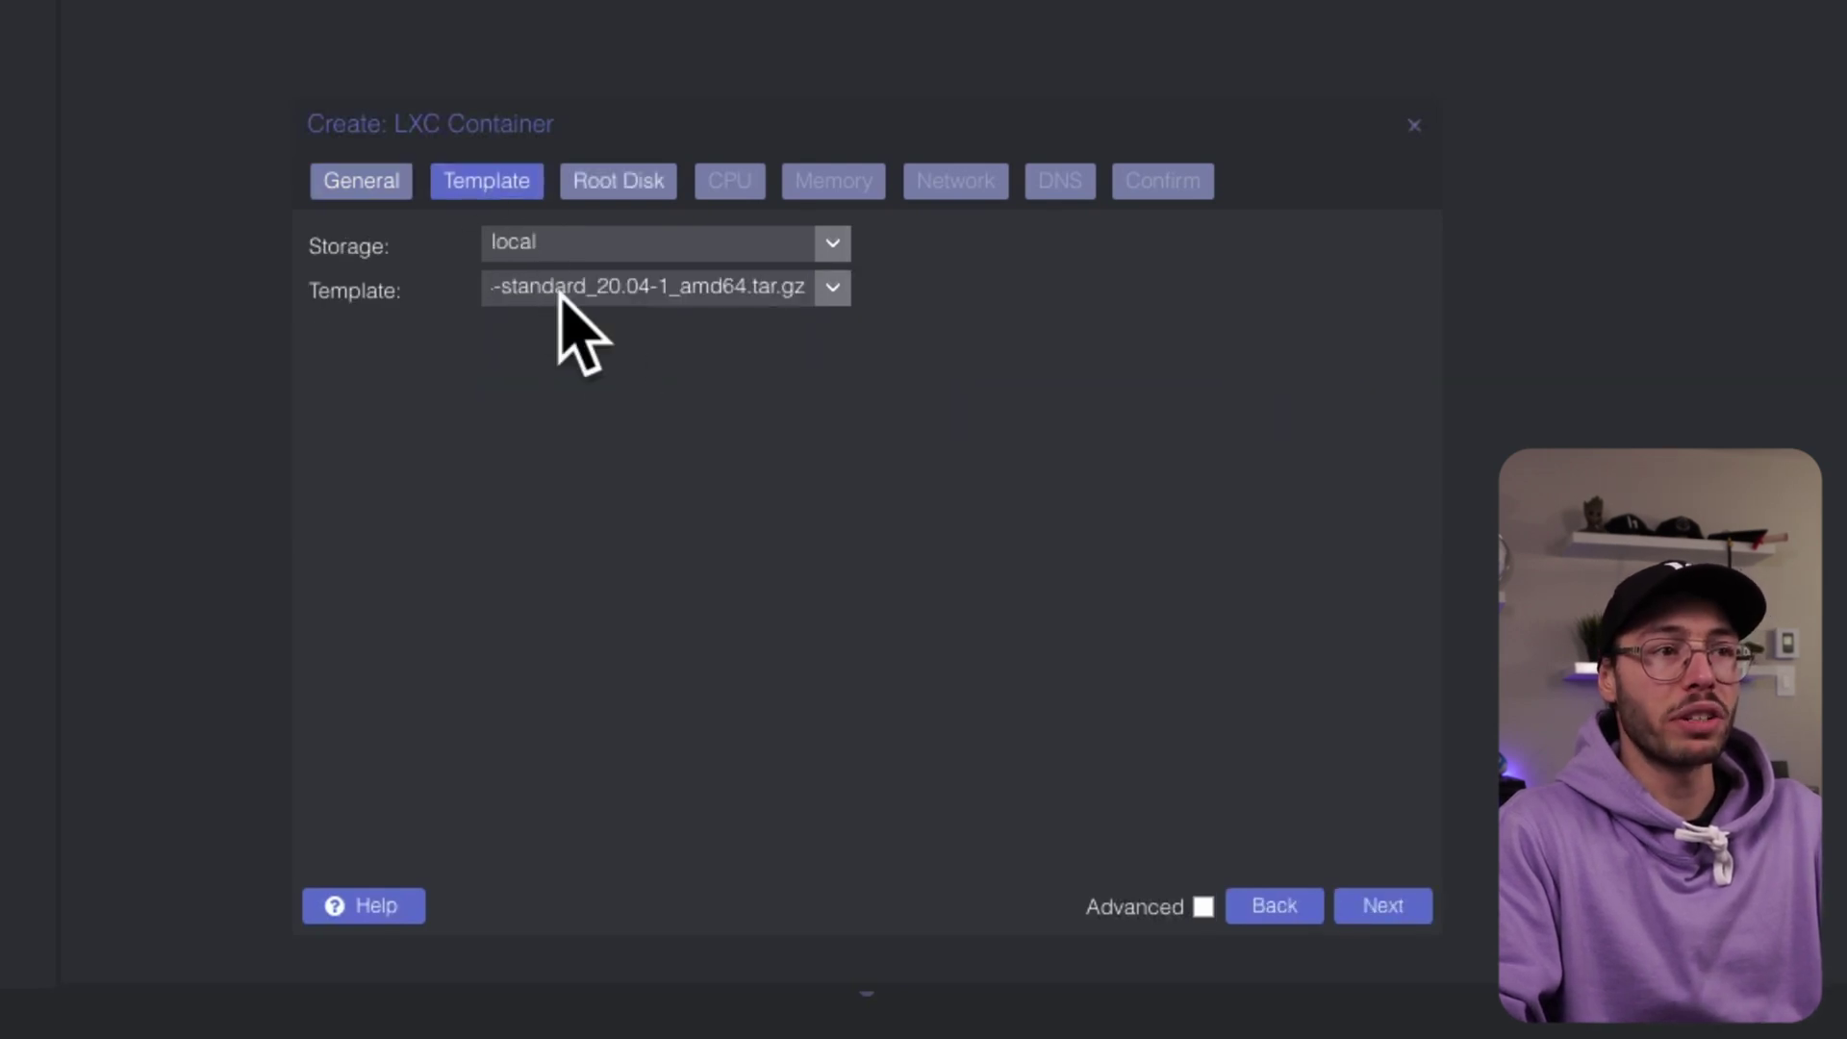
Go through the root disk, CPU and memory settings, keeping 8 GiB on VMs_Disks, 1 core, and 512 MiB for memory and swap
left_click(606, 185)
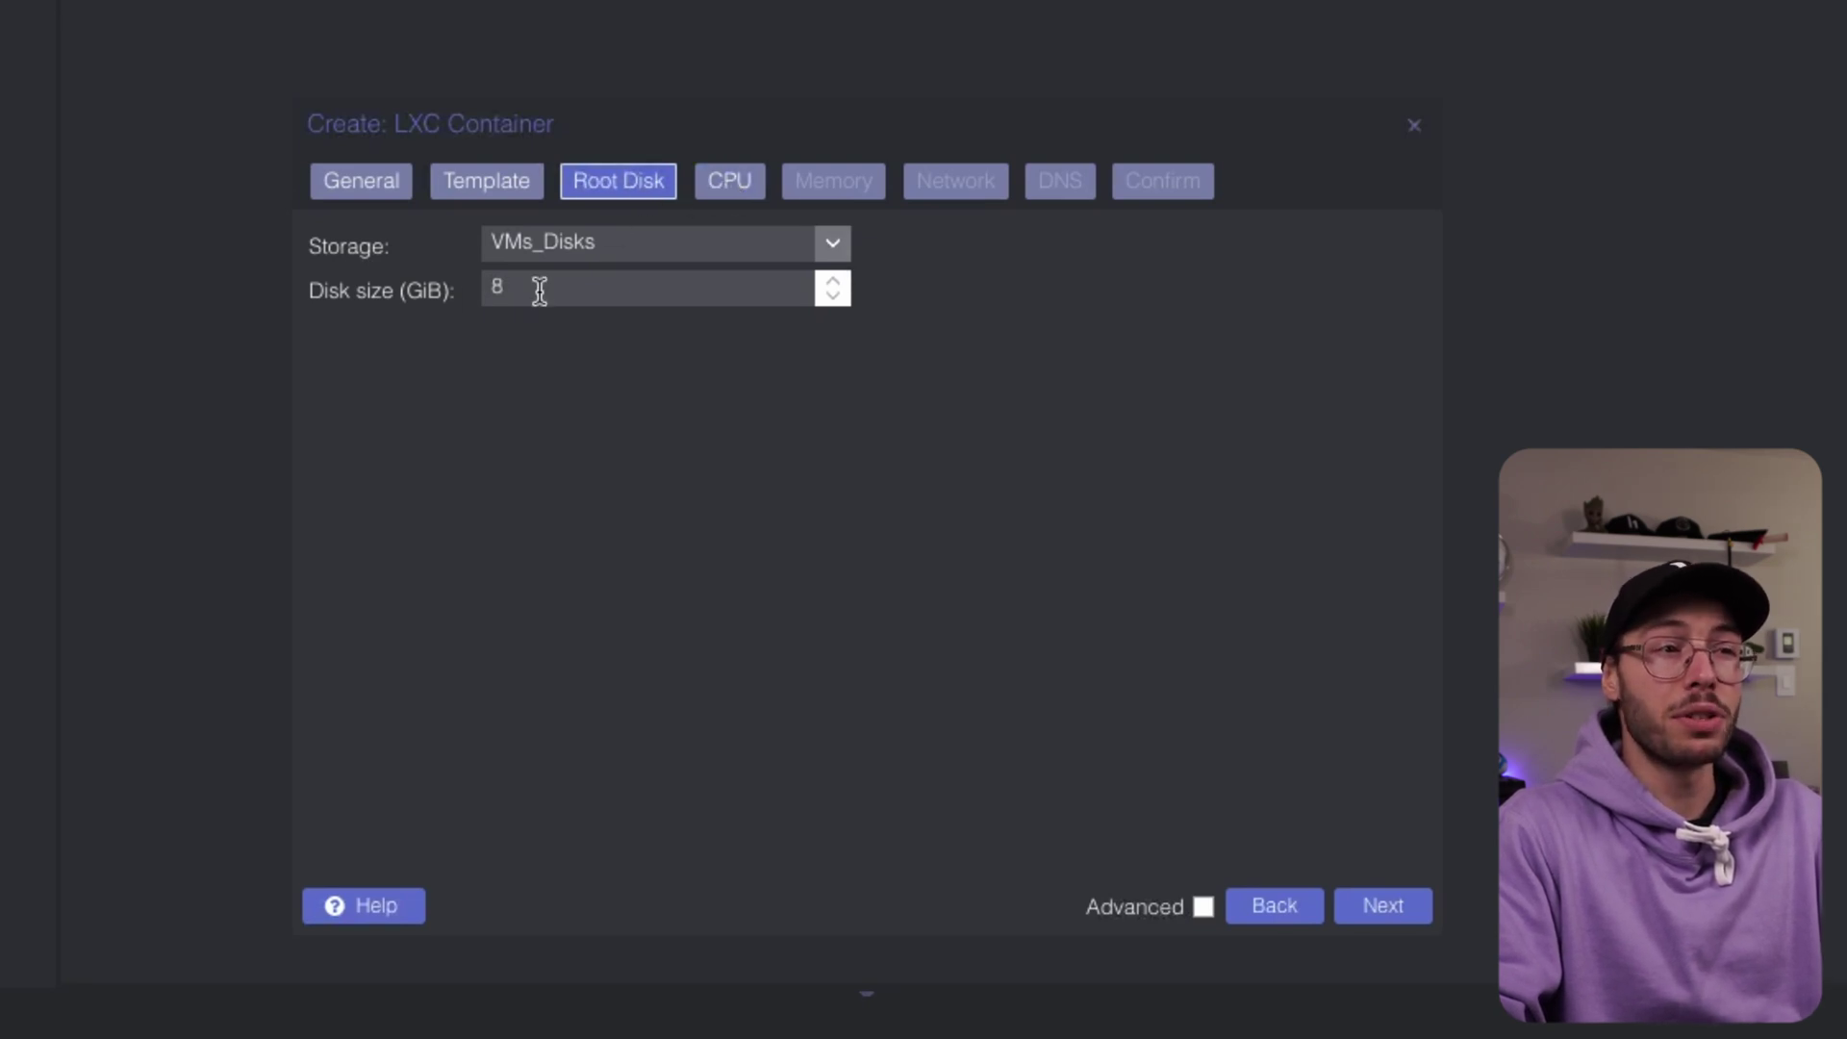
left_click(729, 197)
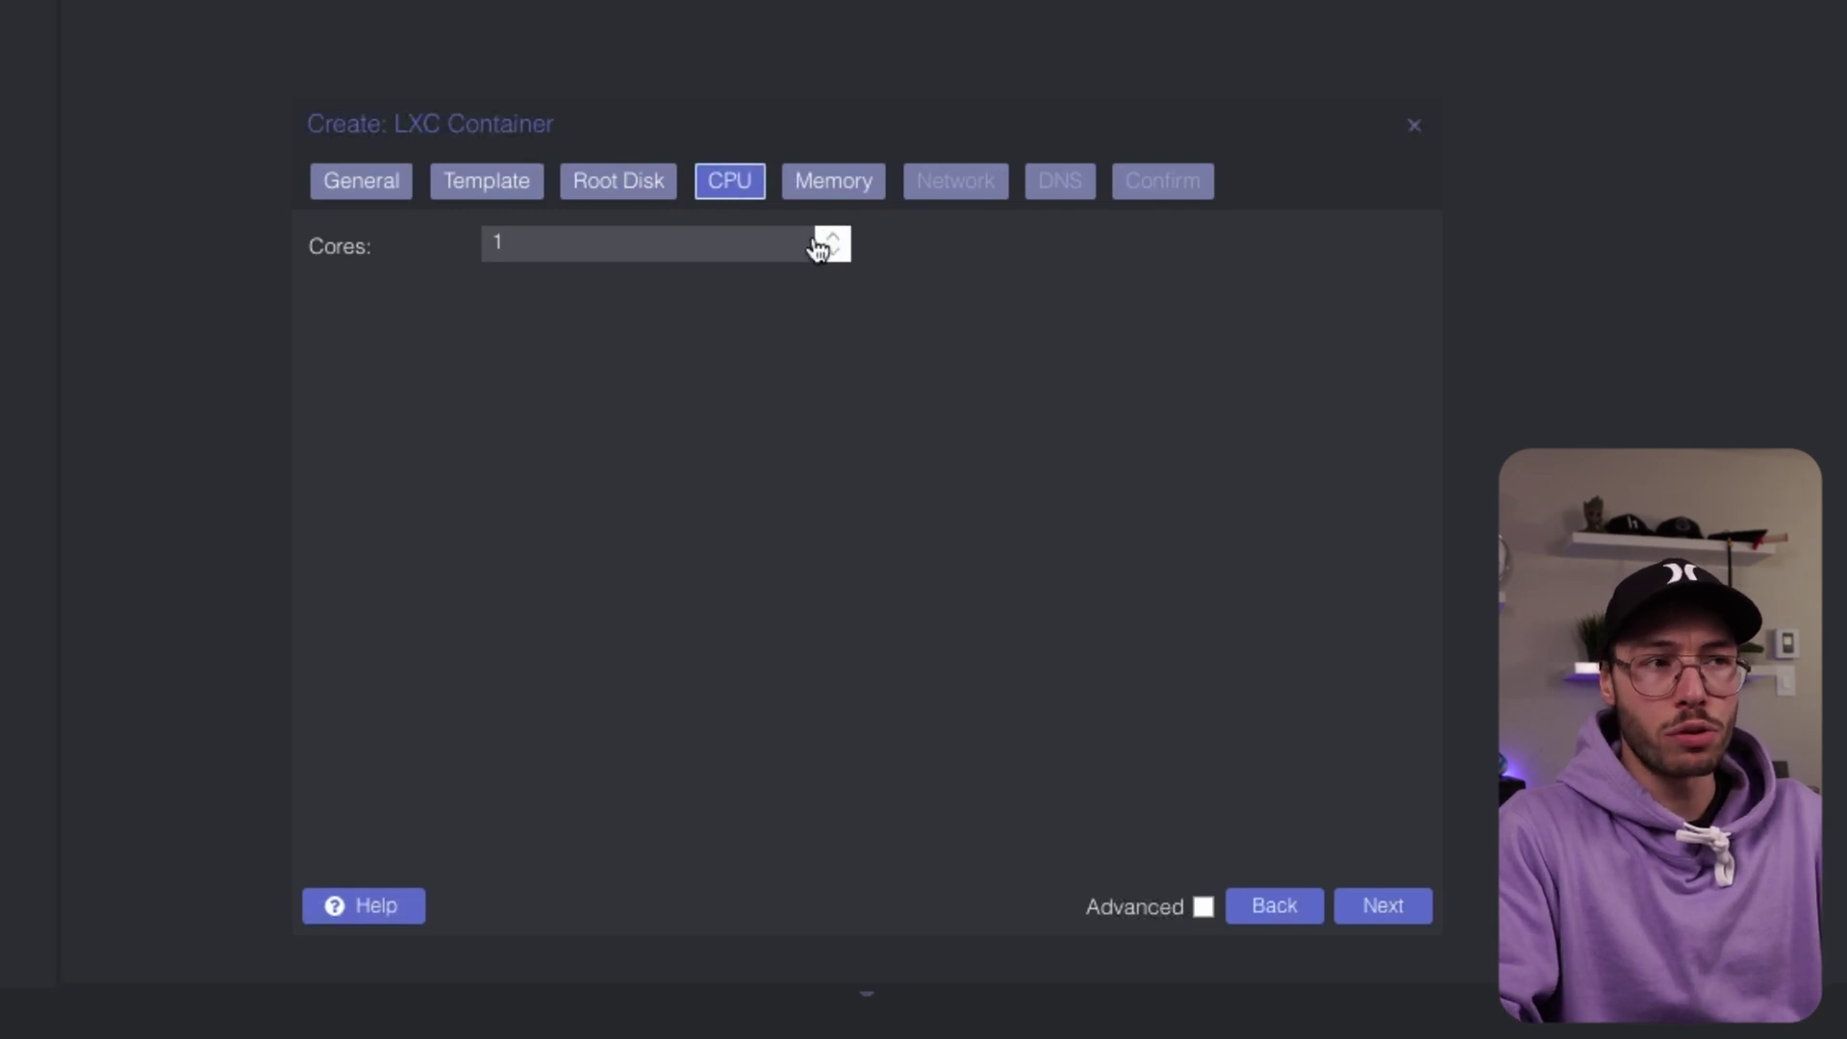
left_click(830, 193)
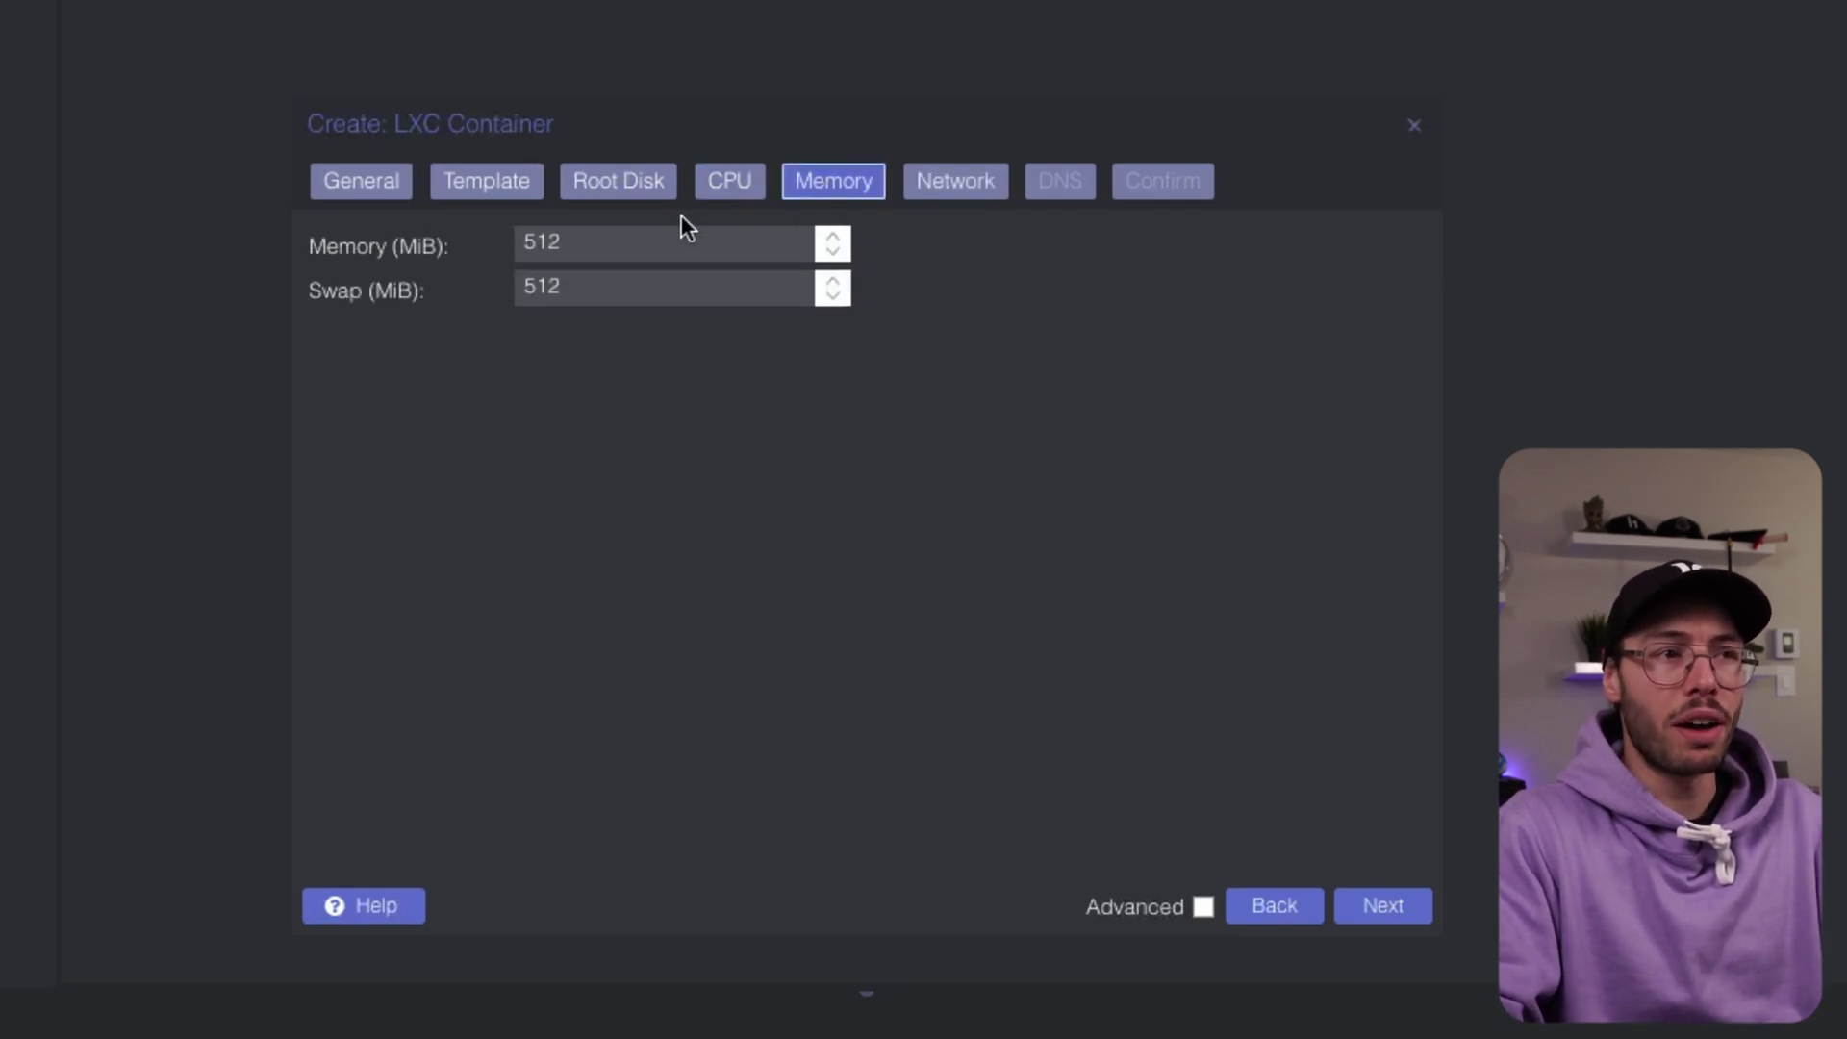
Try VLAN tags such as 10 and 1 in the container's network settings and clear the tag again
left_click(949, 195)
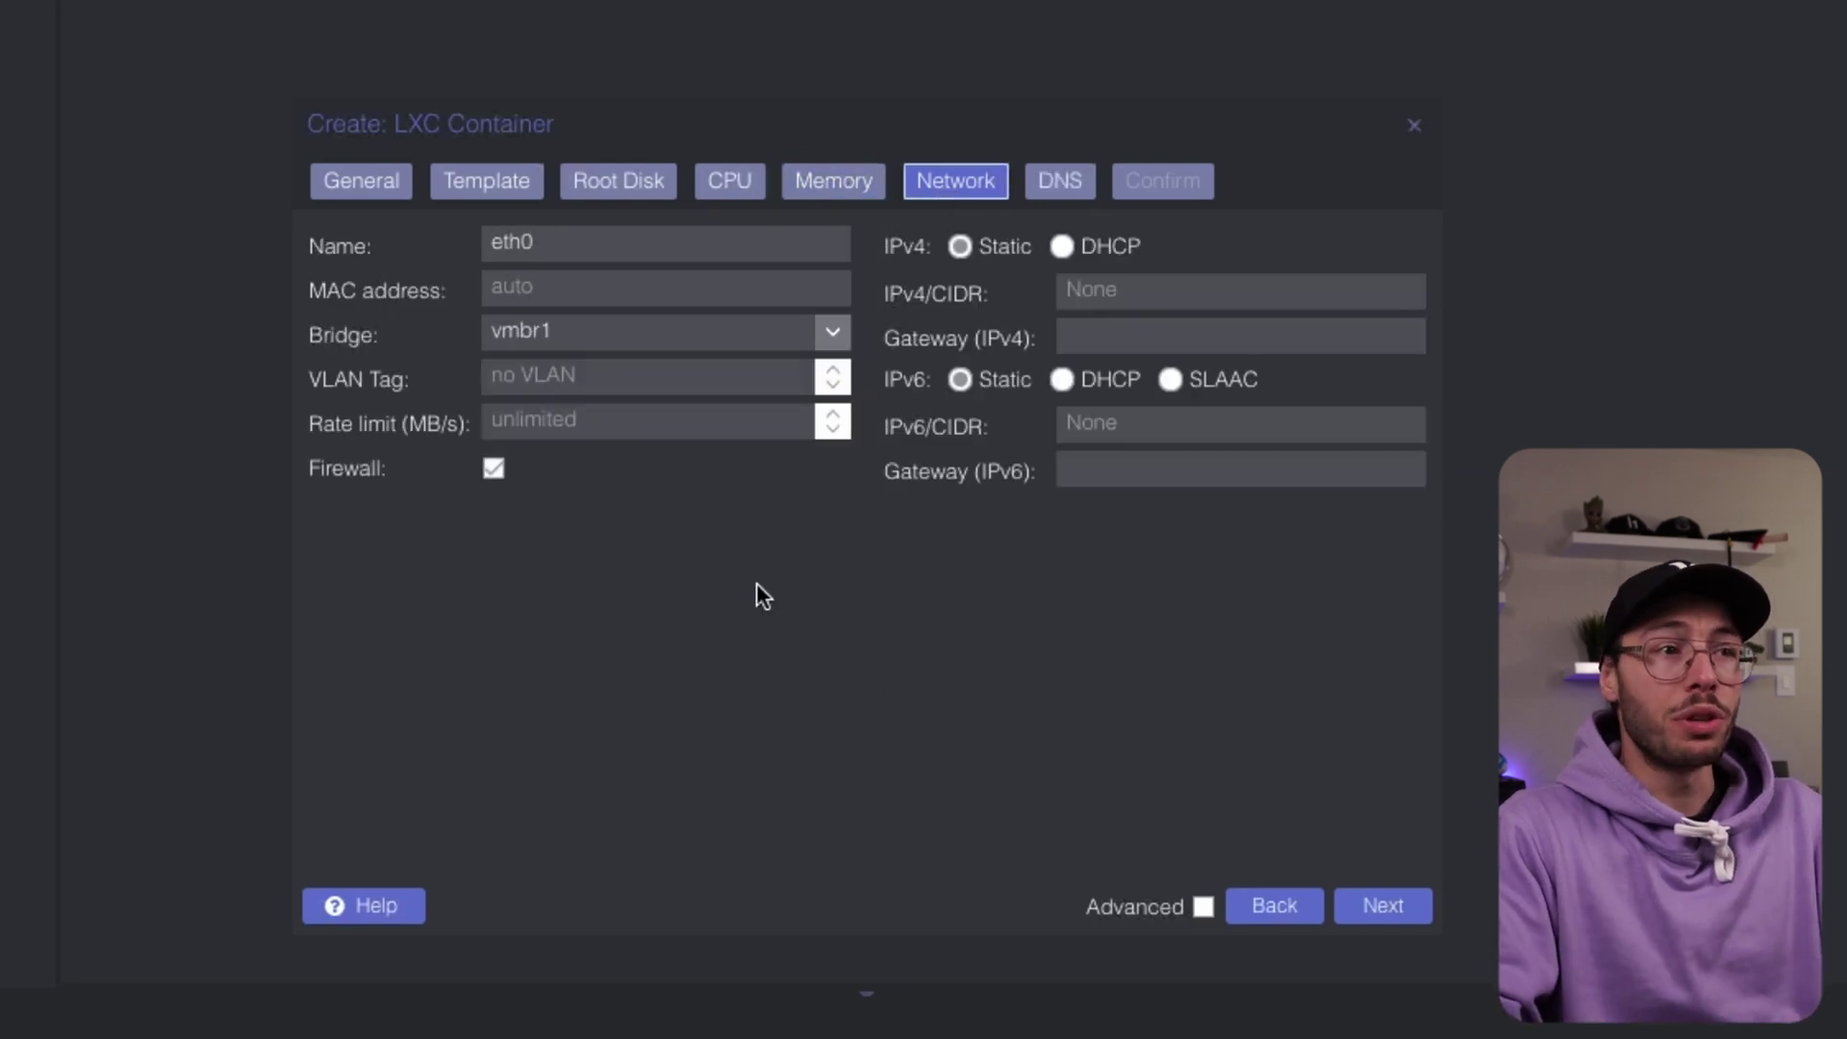
left_click(572, 385)
type("10")
key("BackSpace")
key("BackSpace")
type("69")
key("BackSpace")
type("1")
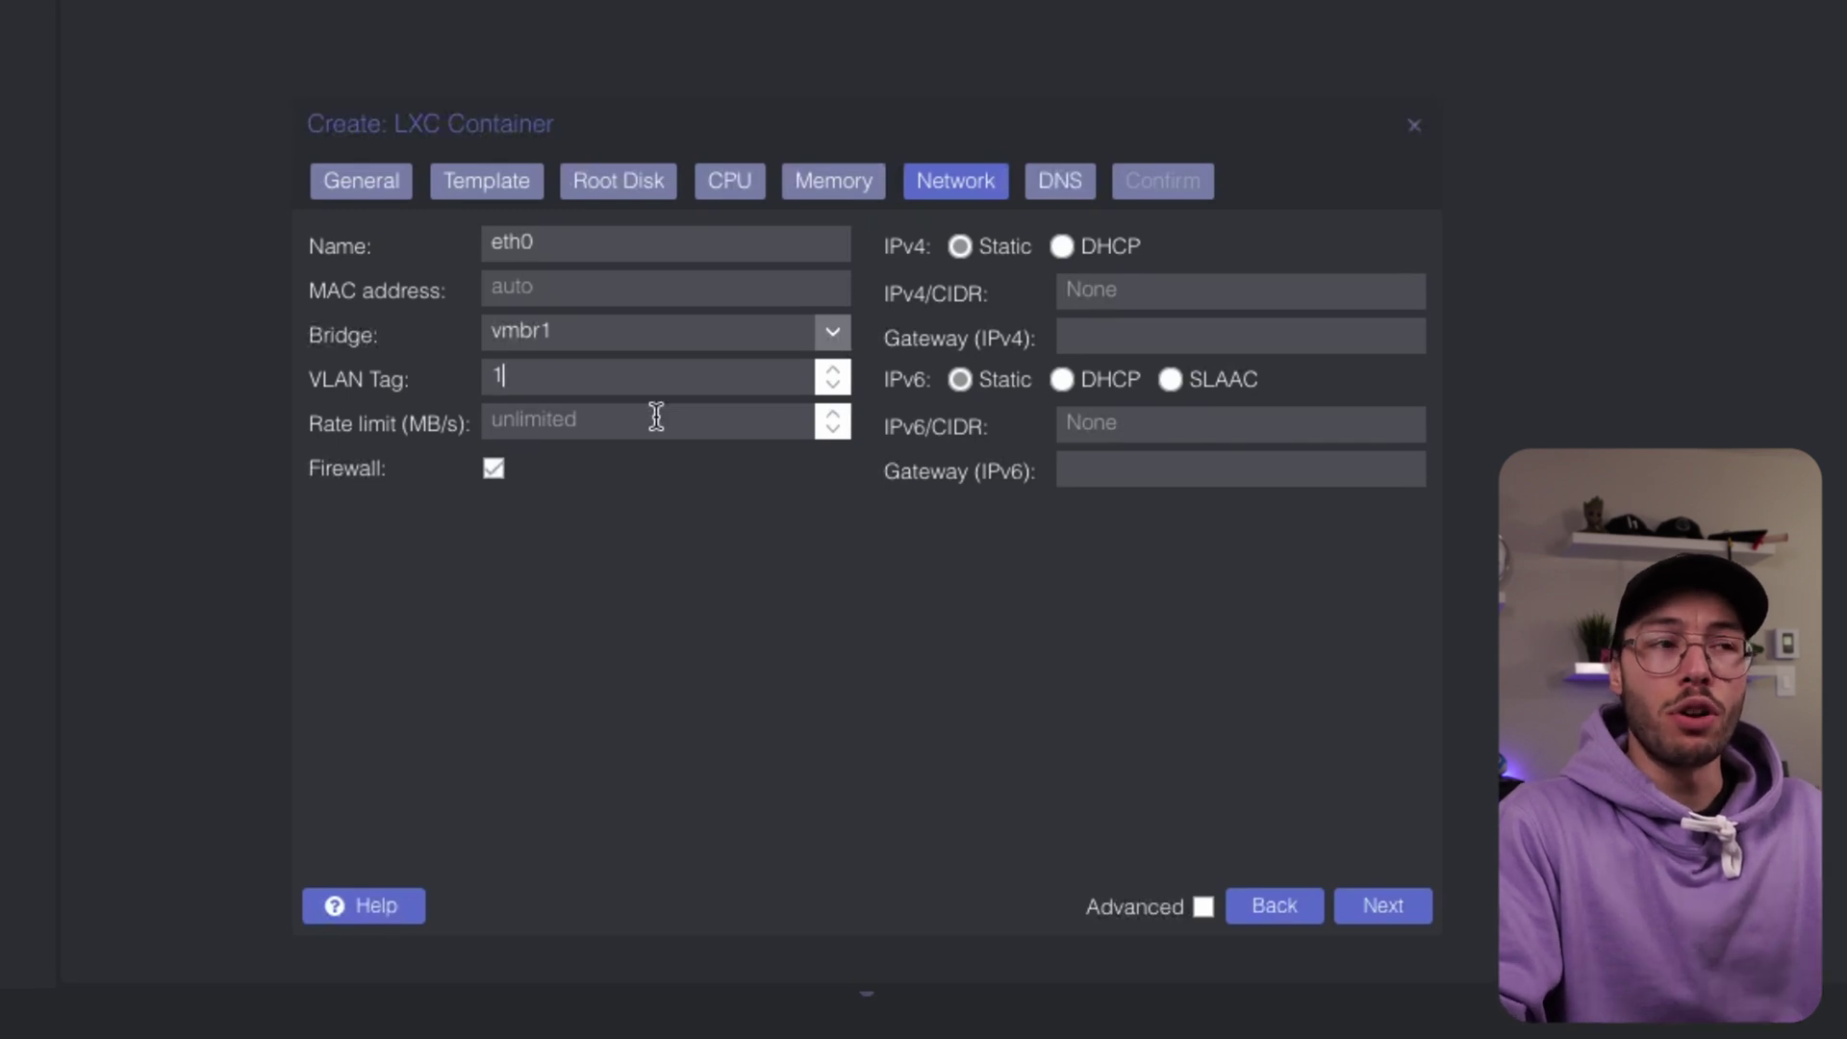
key("BackSpace")
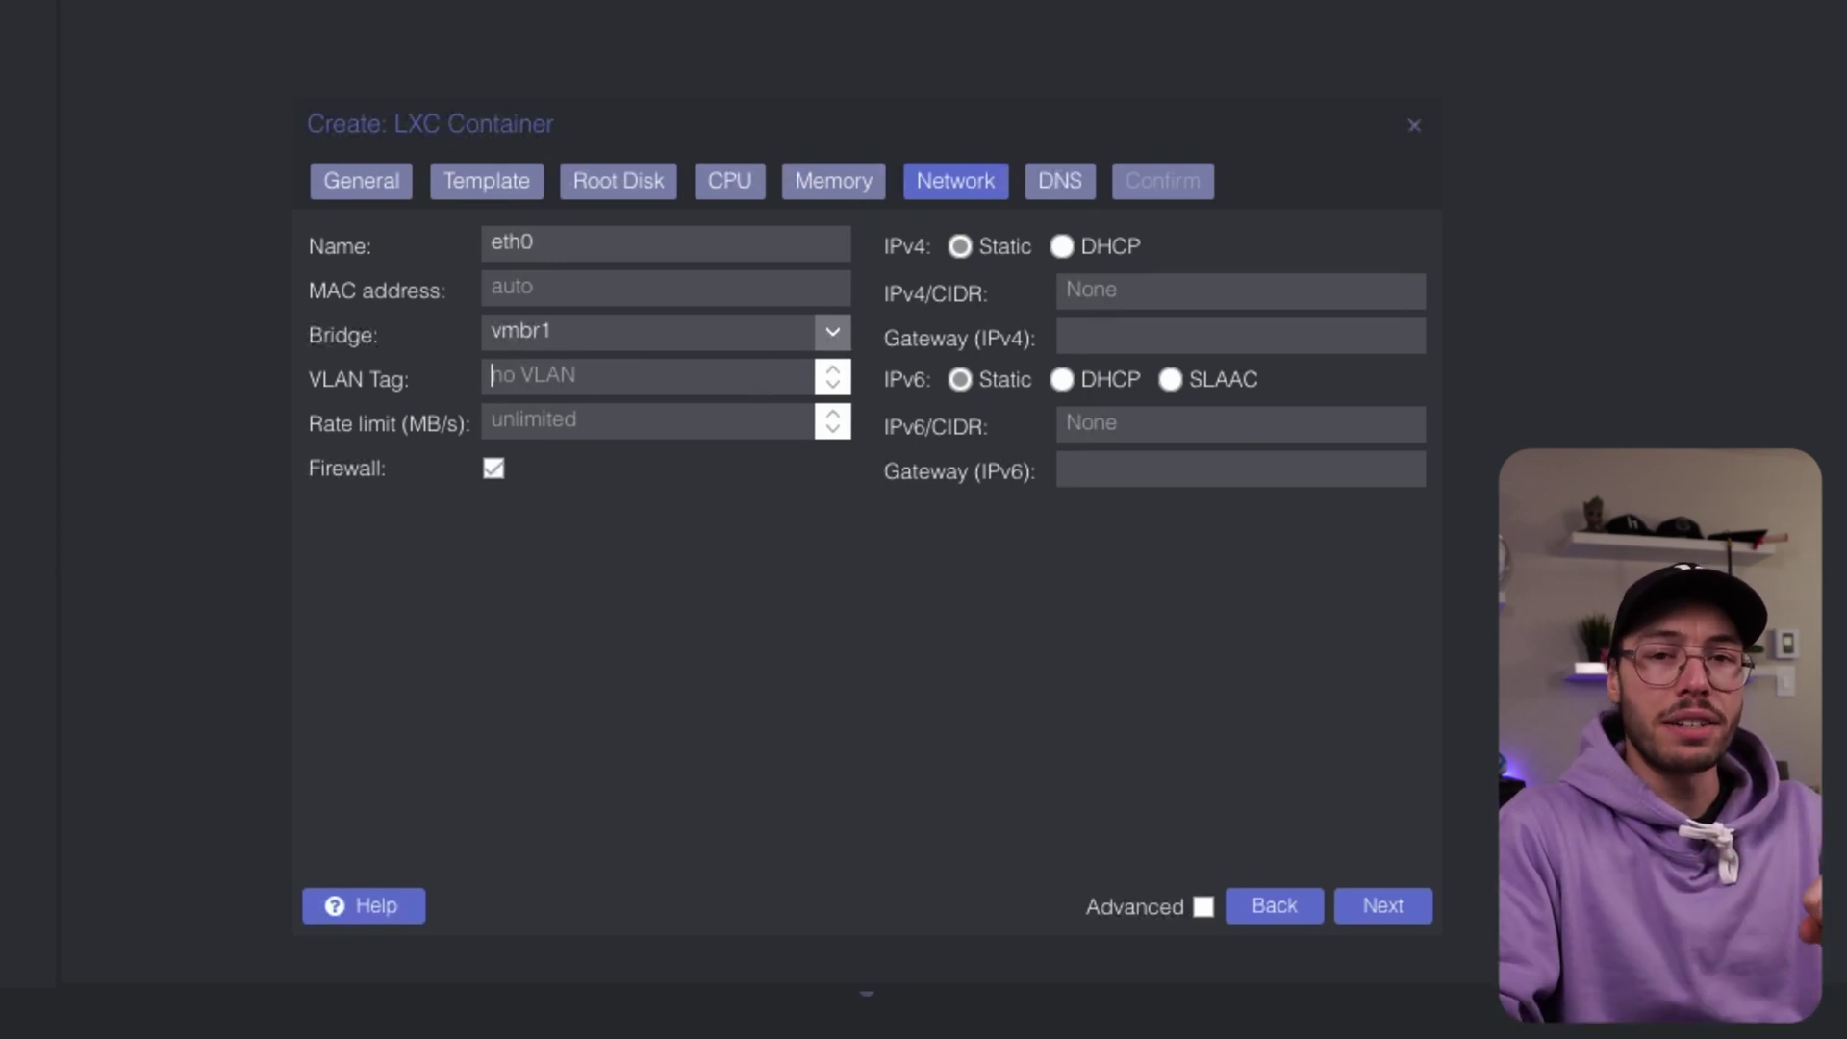
left_click(1262, 289)
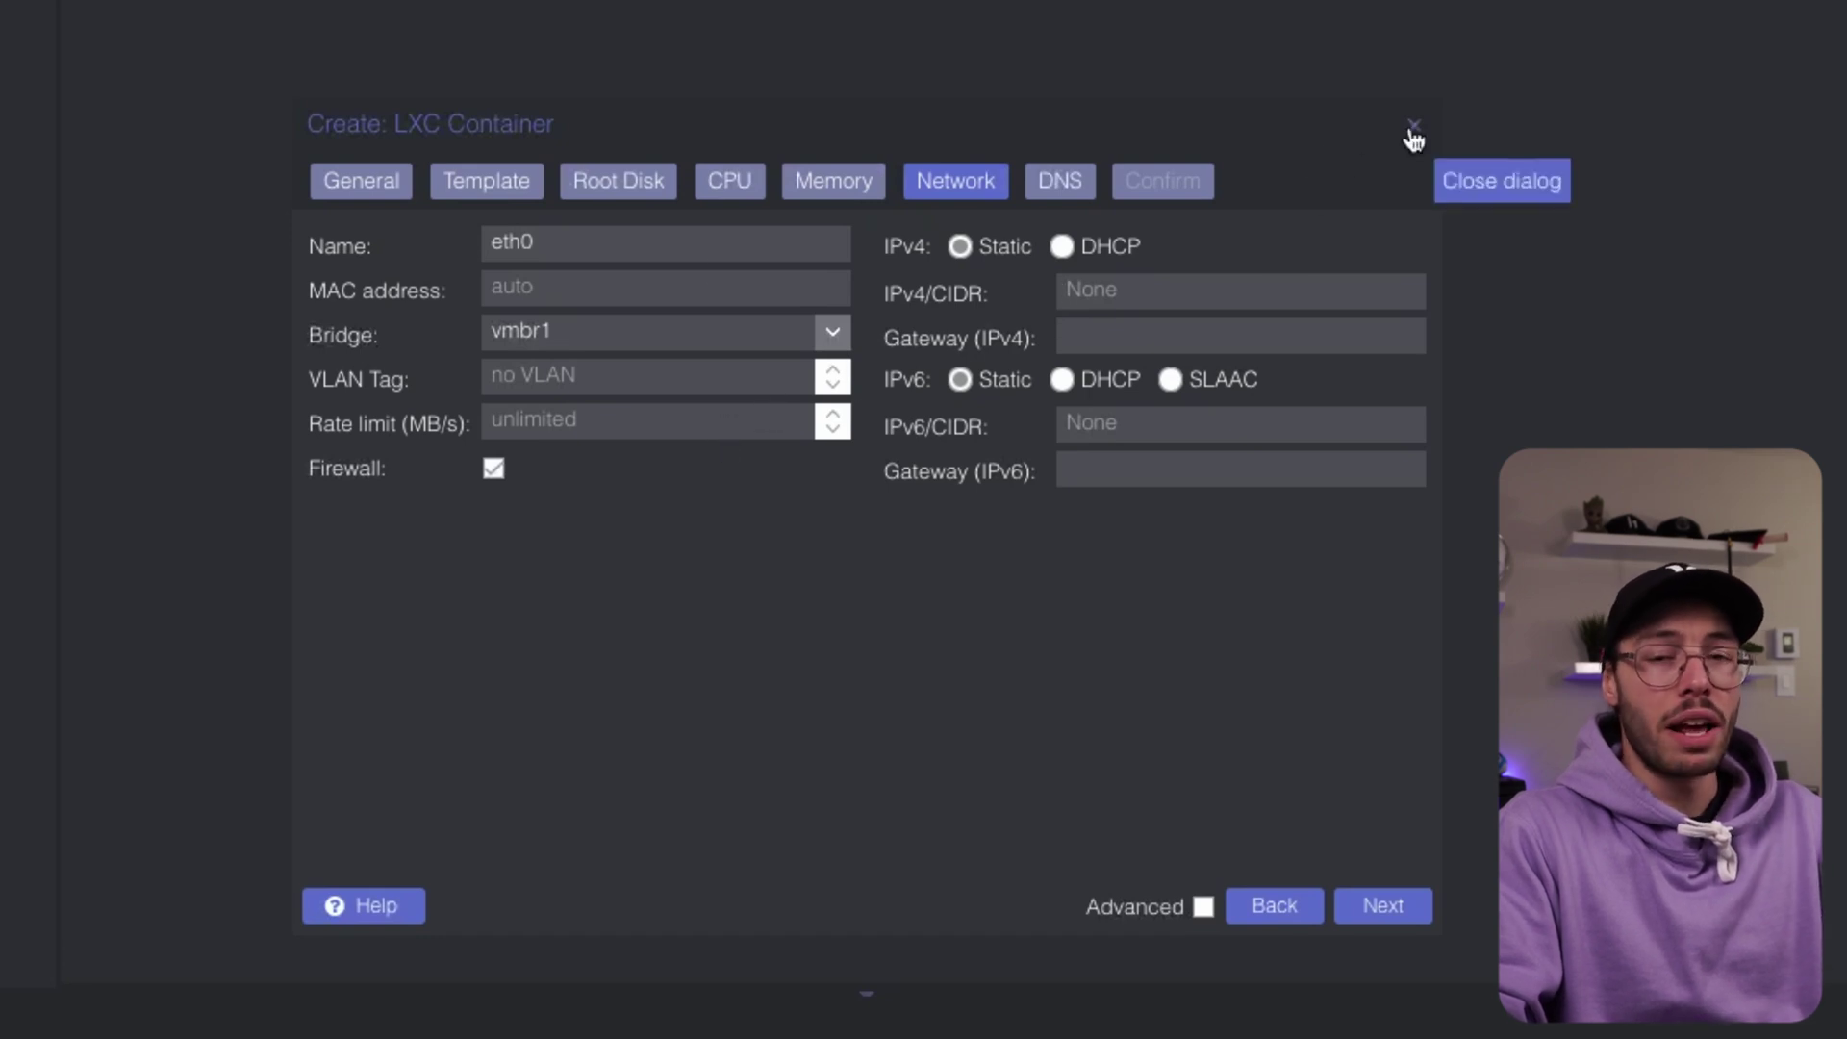
Check the container's DNS settings and the confirmation summary, and leave the creation wizard
left_click(1070, 188)
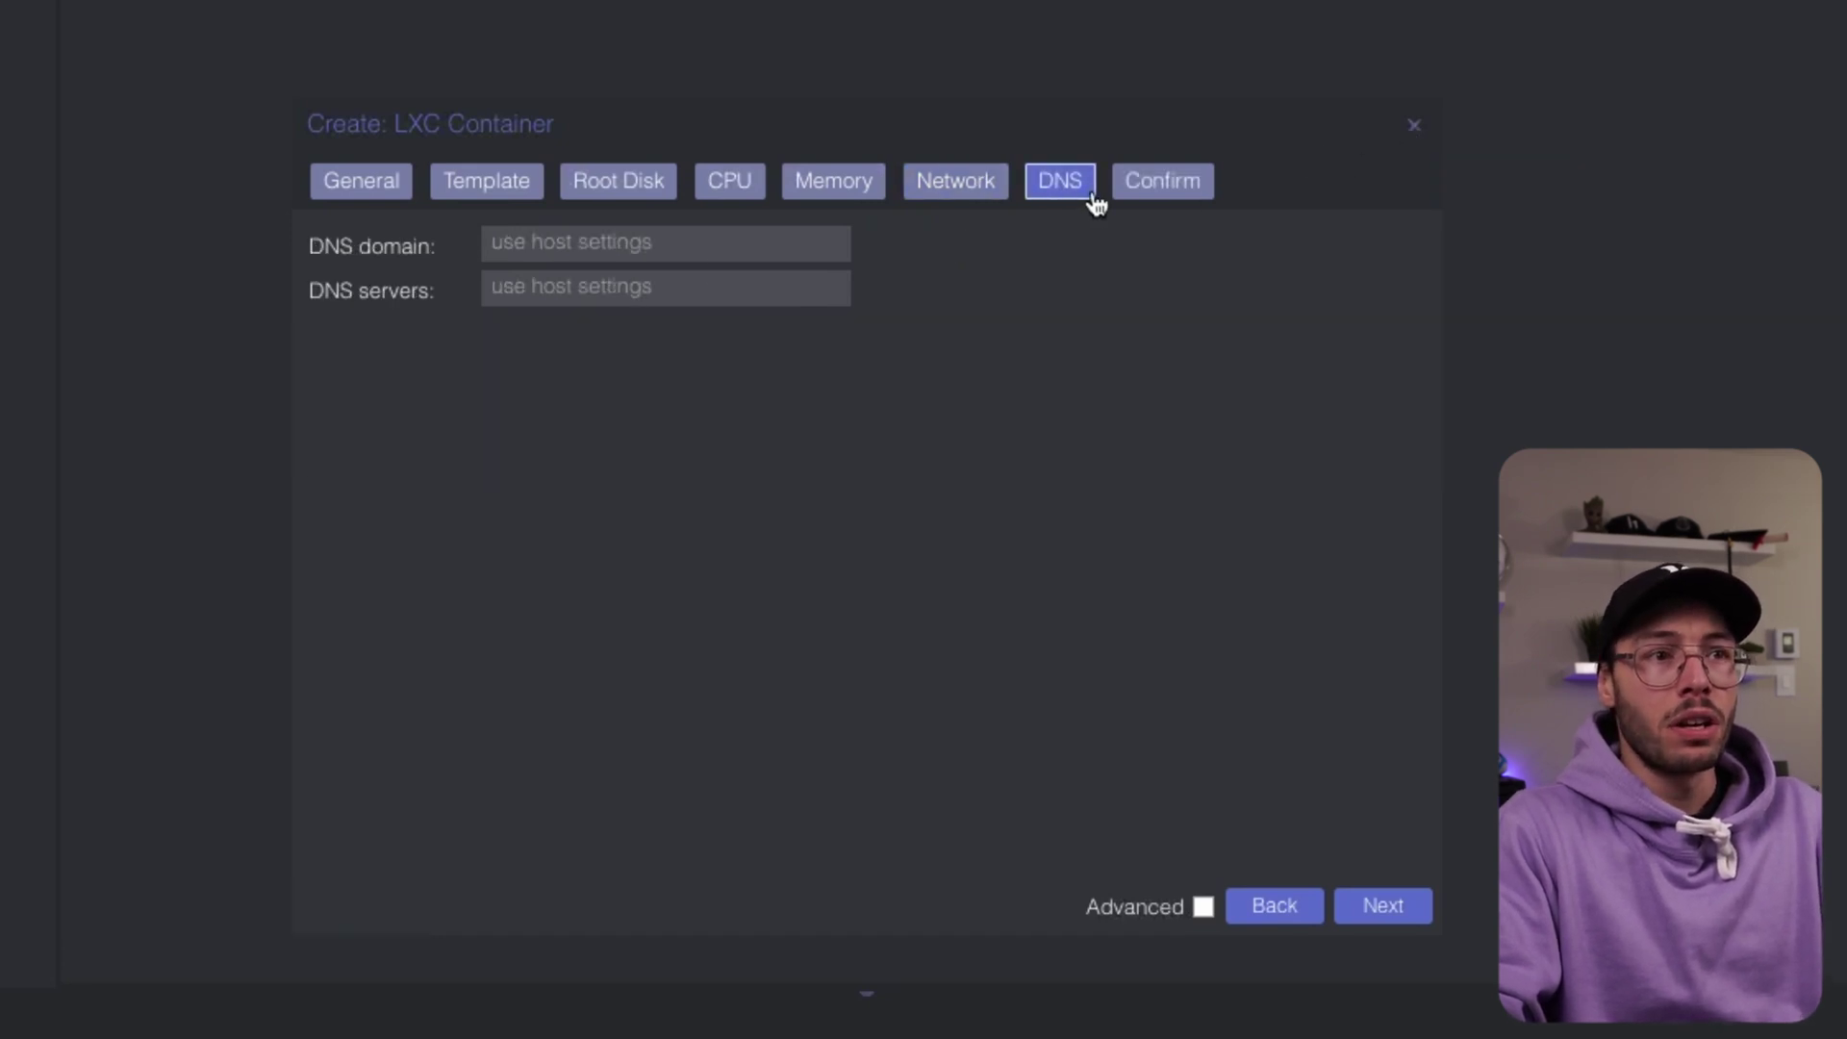
left_click(1163, 187)
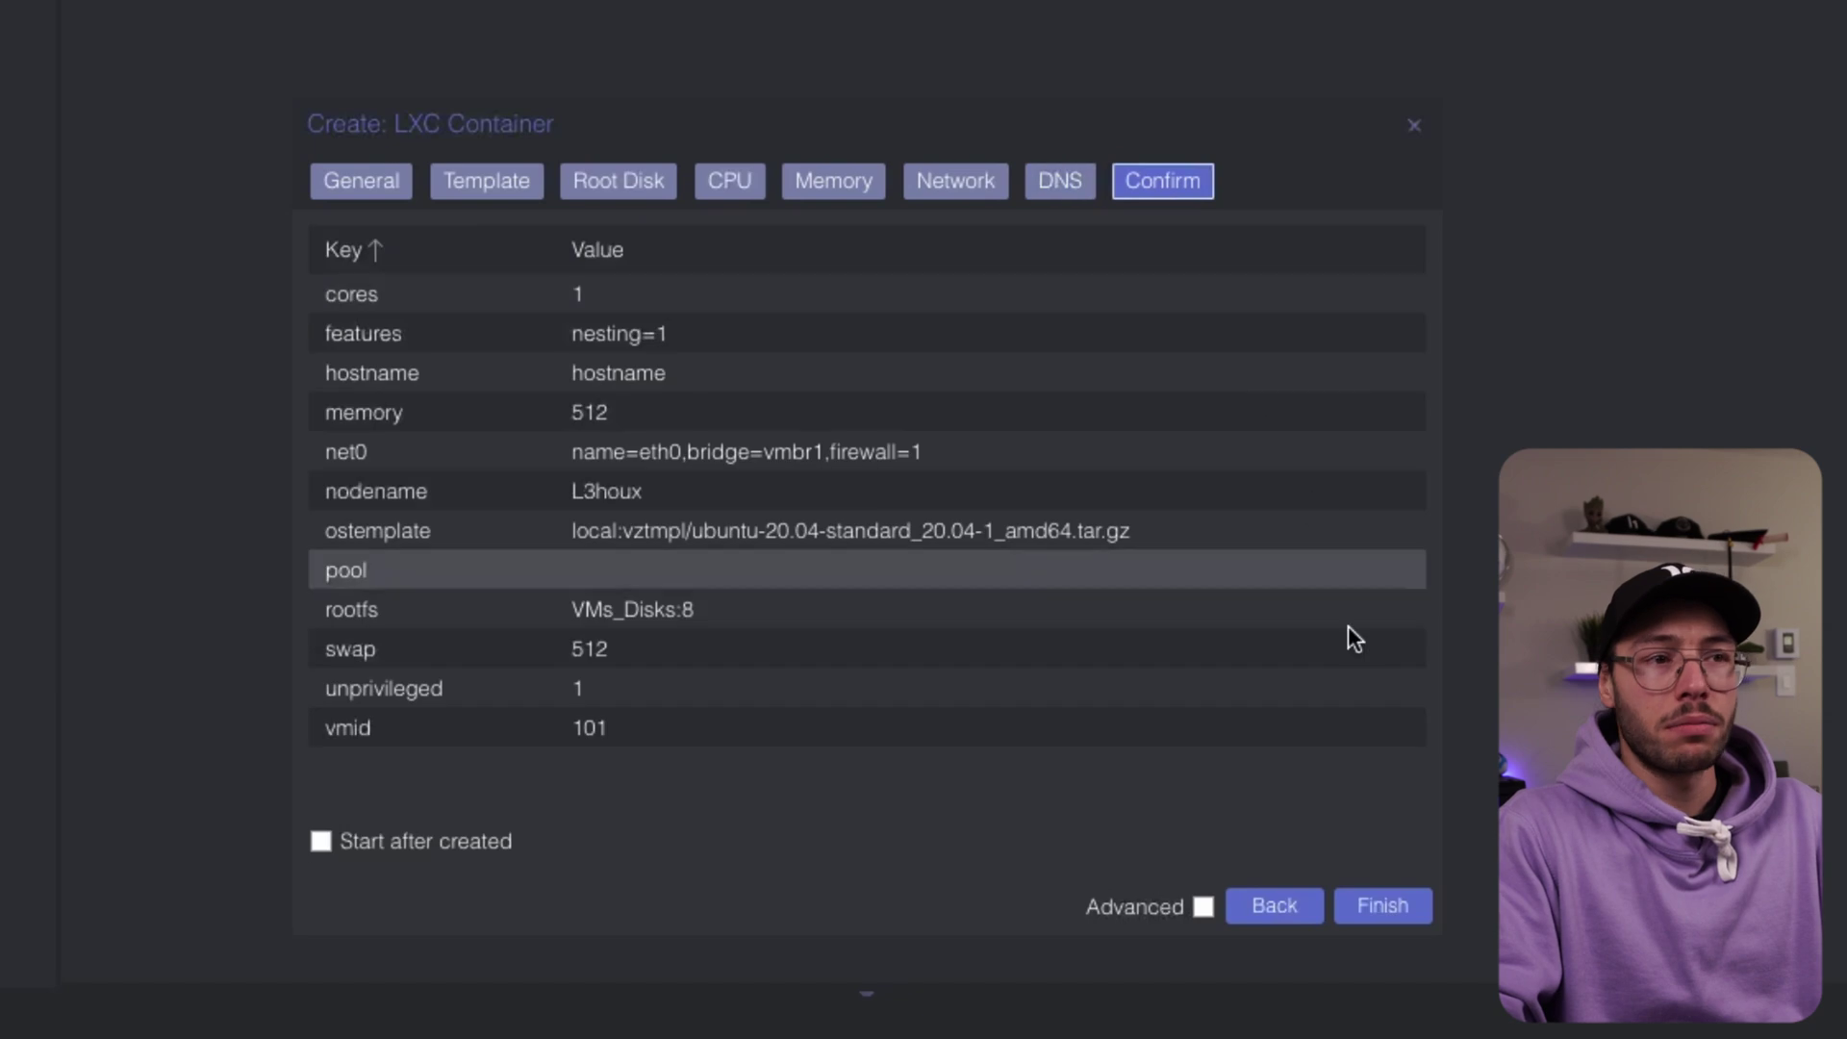
left_click(1374, 922)
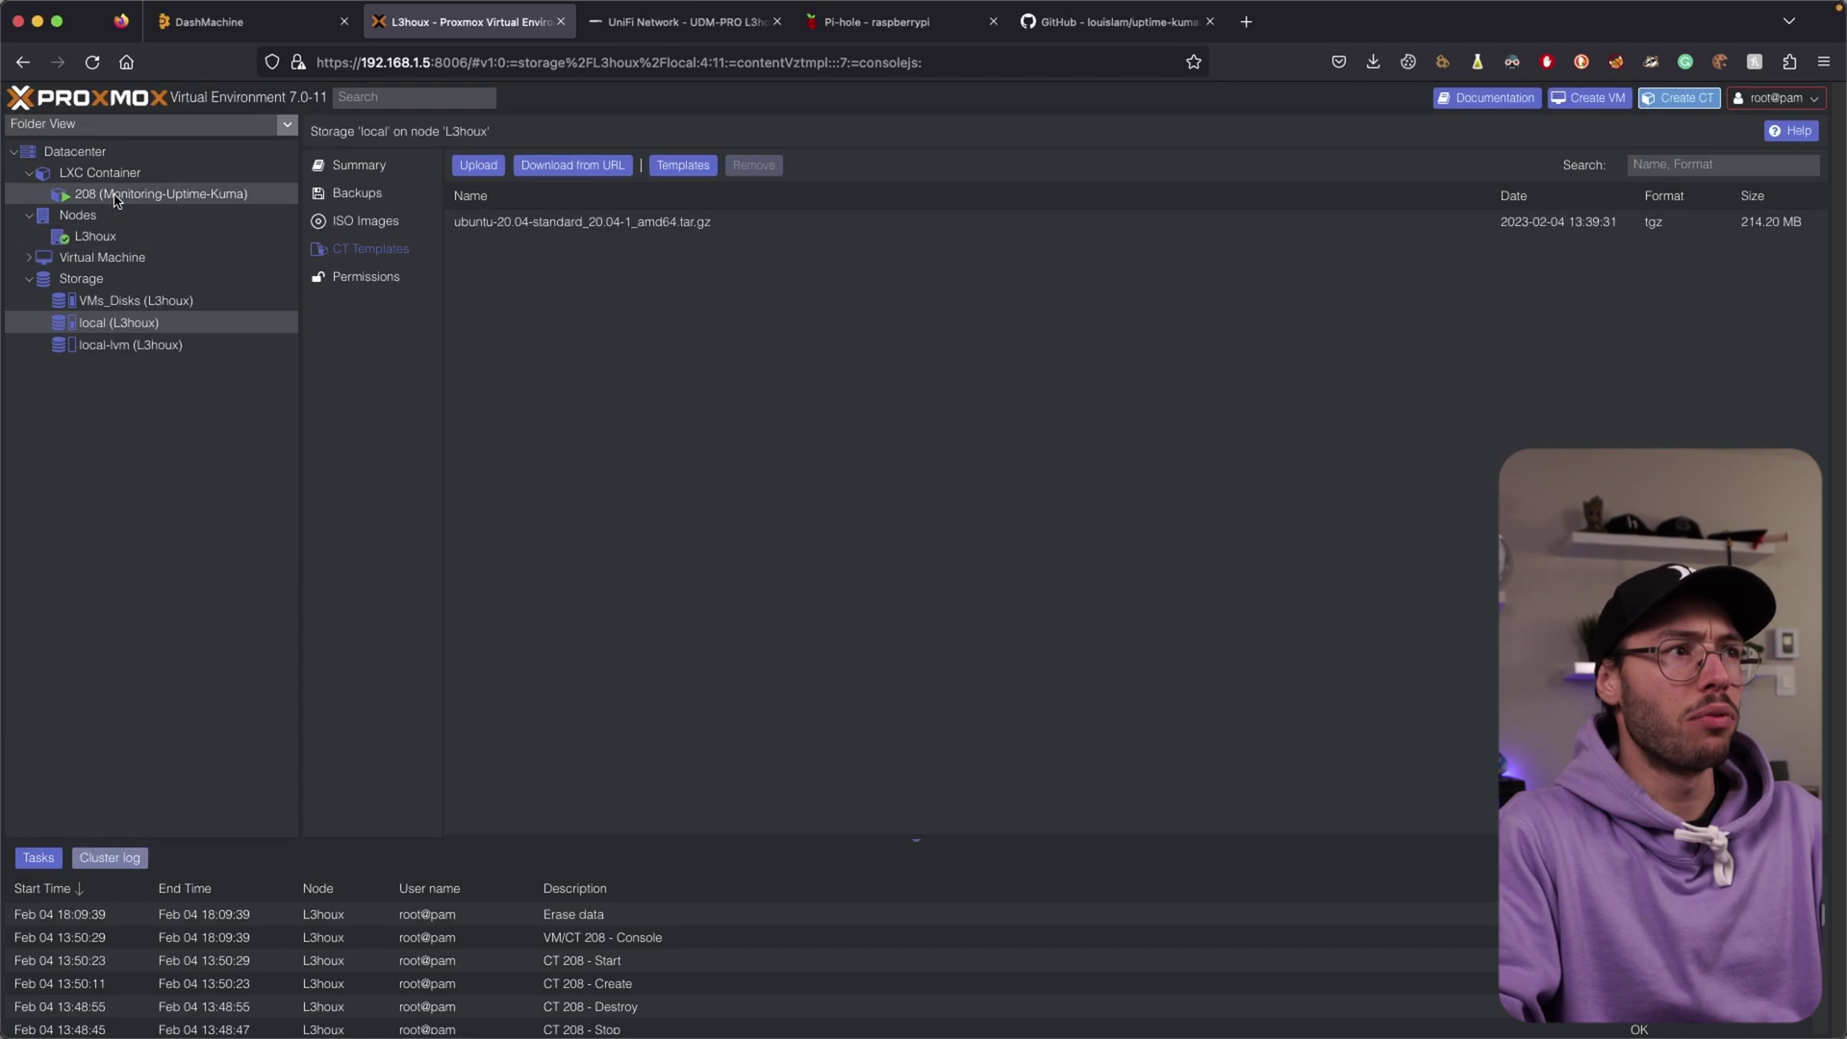
Switch to the terminal, connect to the Monitoring-Uptime-Kuma container with ssh proxmox-monitoring, and clear the screen
left_click(192, 194)
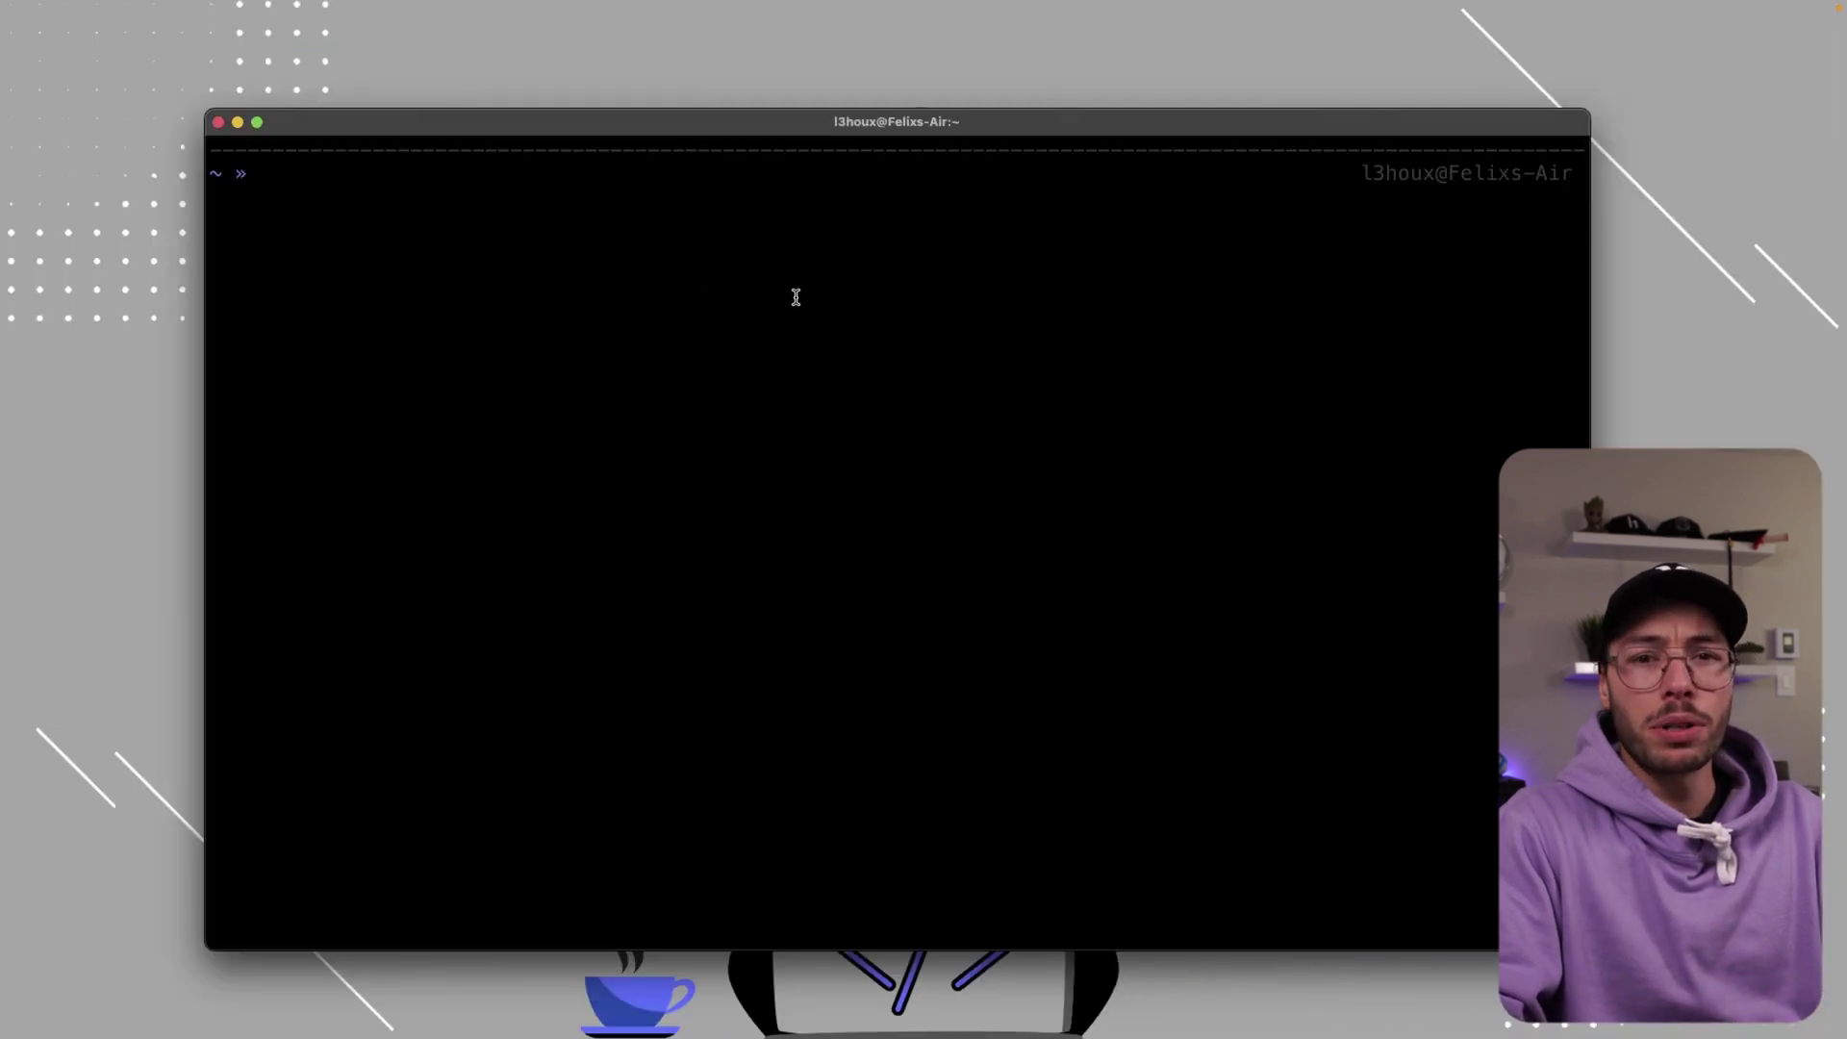
type("ssh proxmox-")
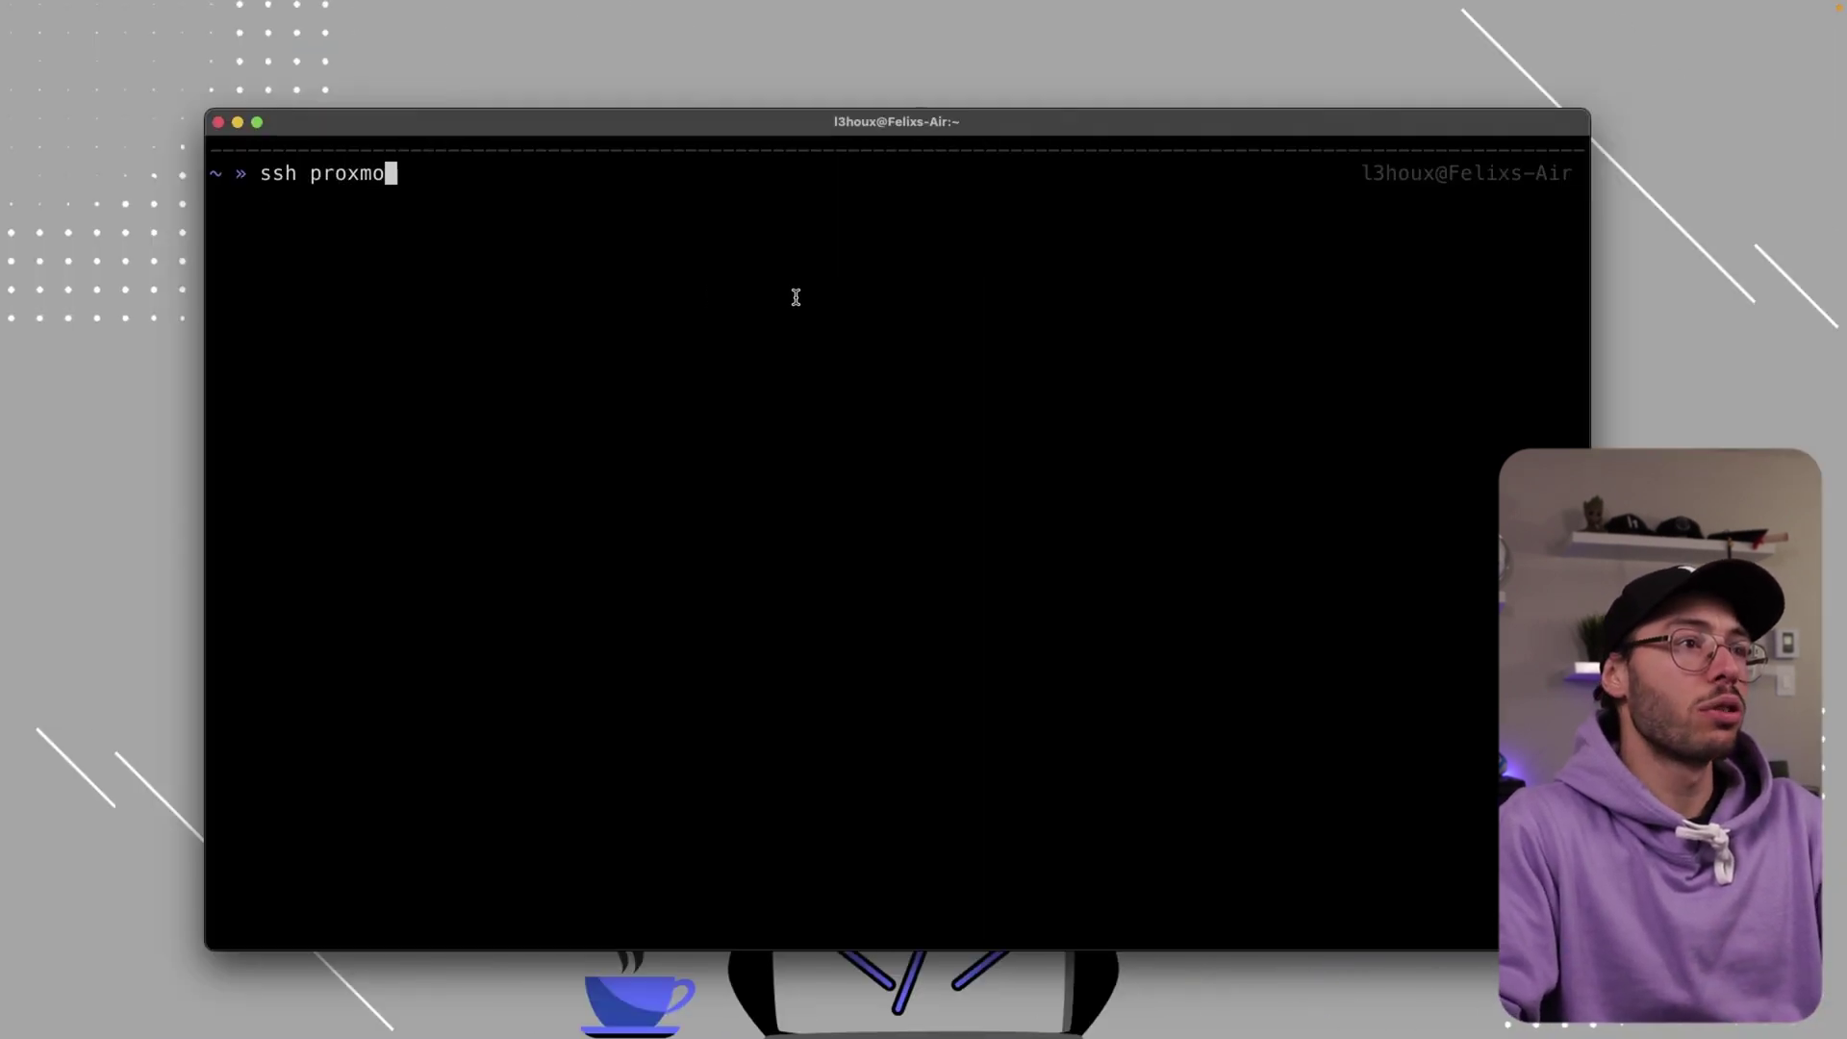
key("Tab")
key("Tab")
key("Tab")
key("Tab")
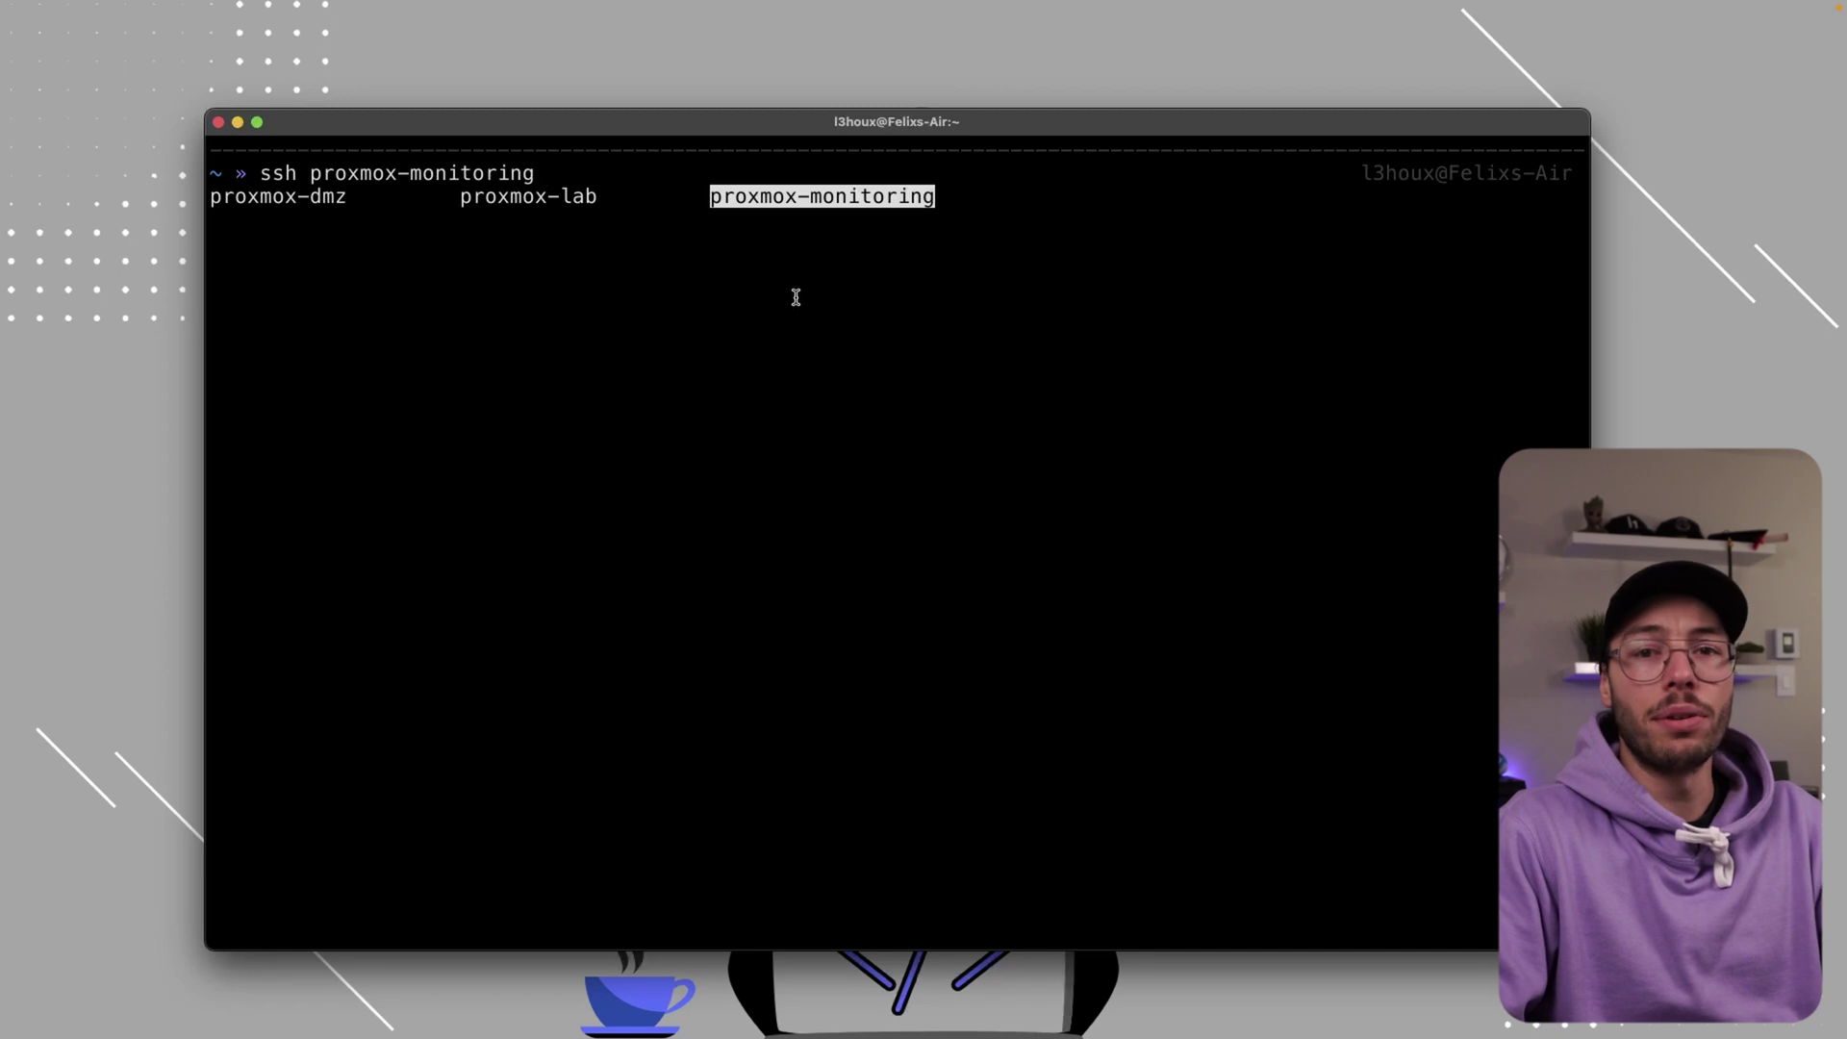
key("Return")
key("Return")
type("clear")
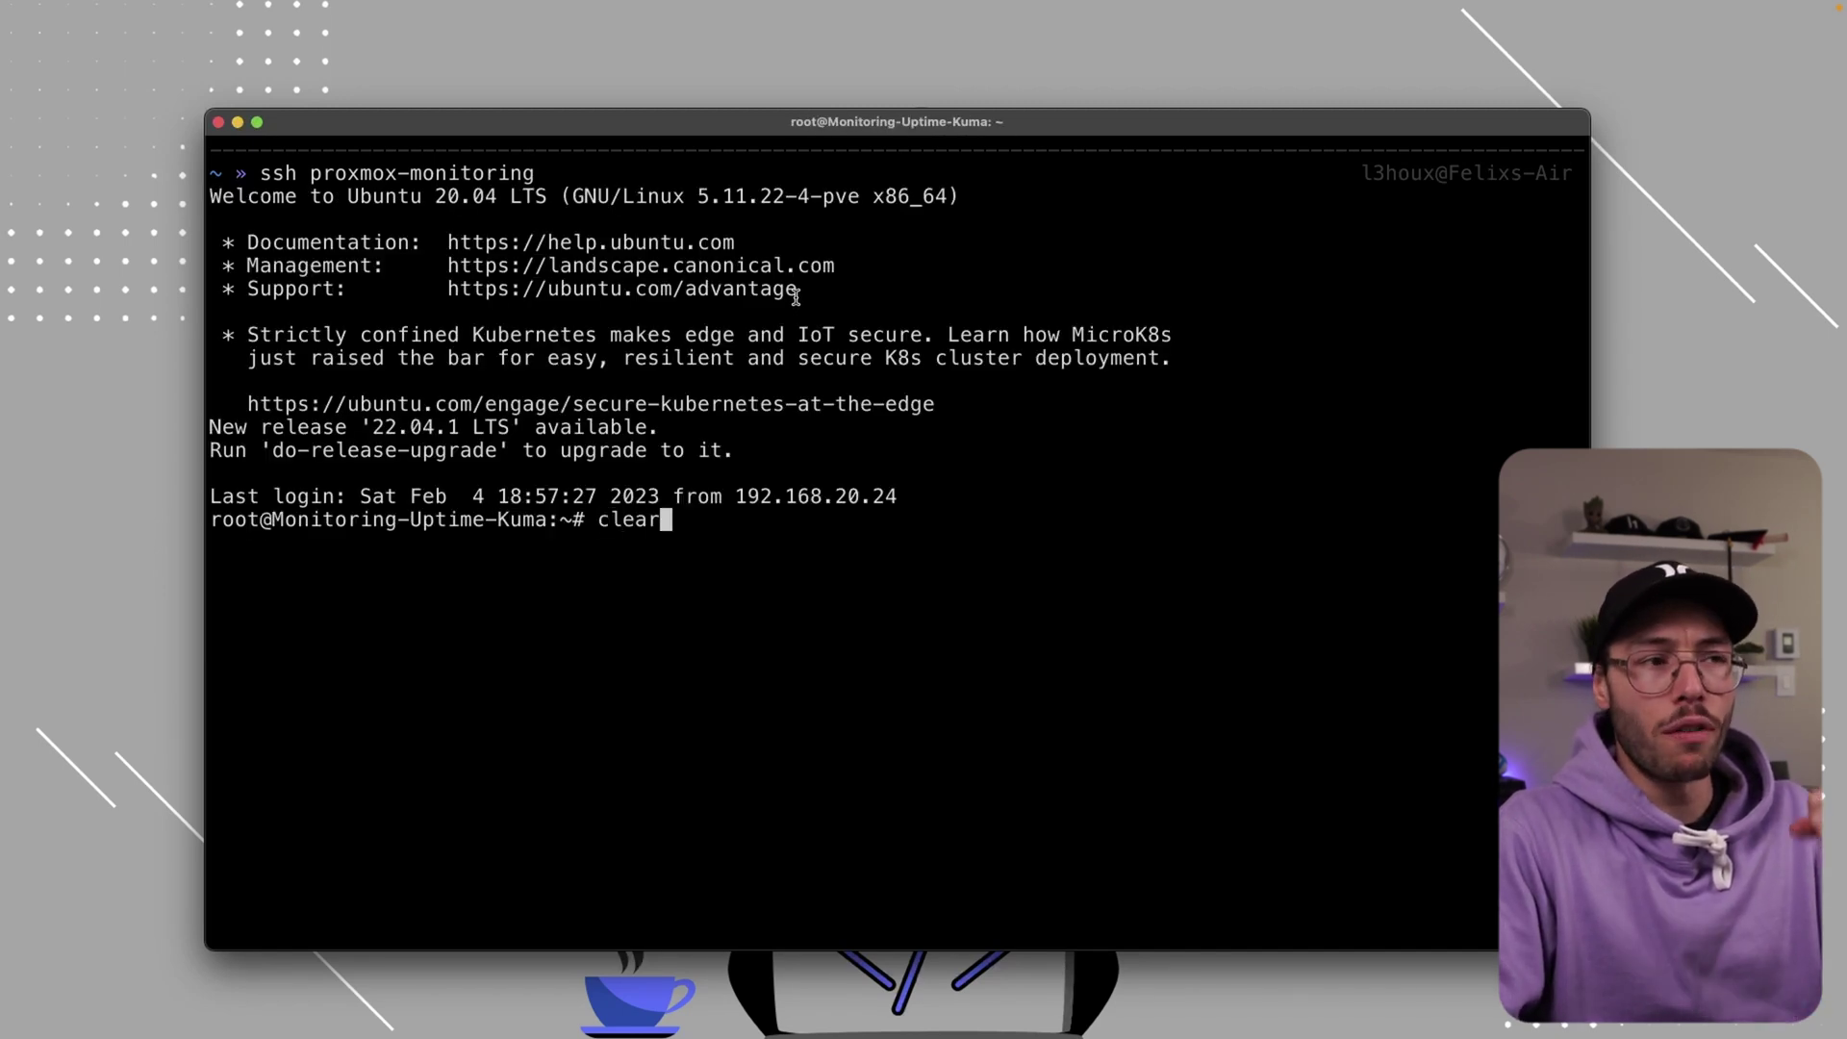
key("Return")
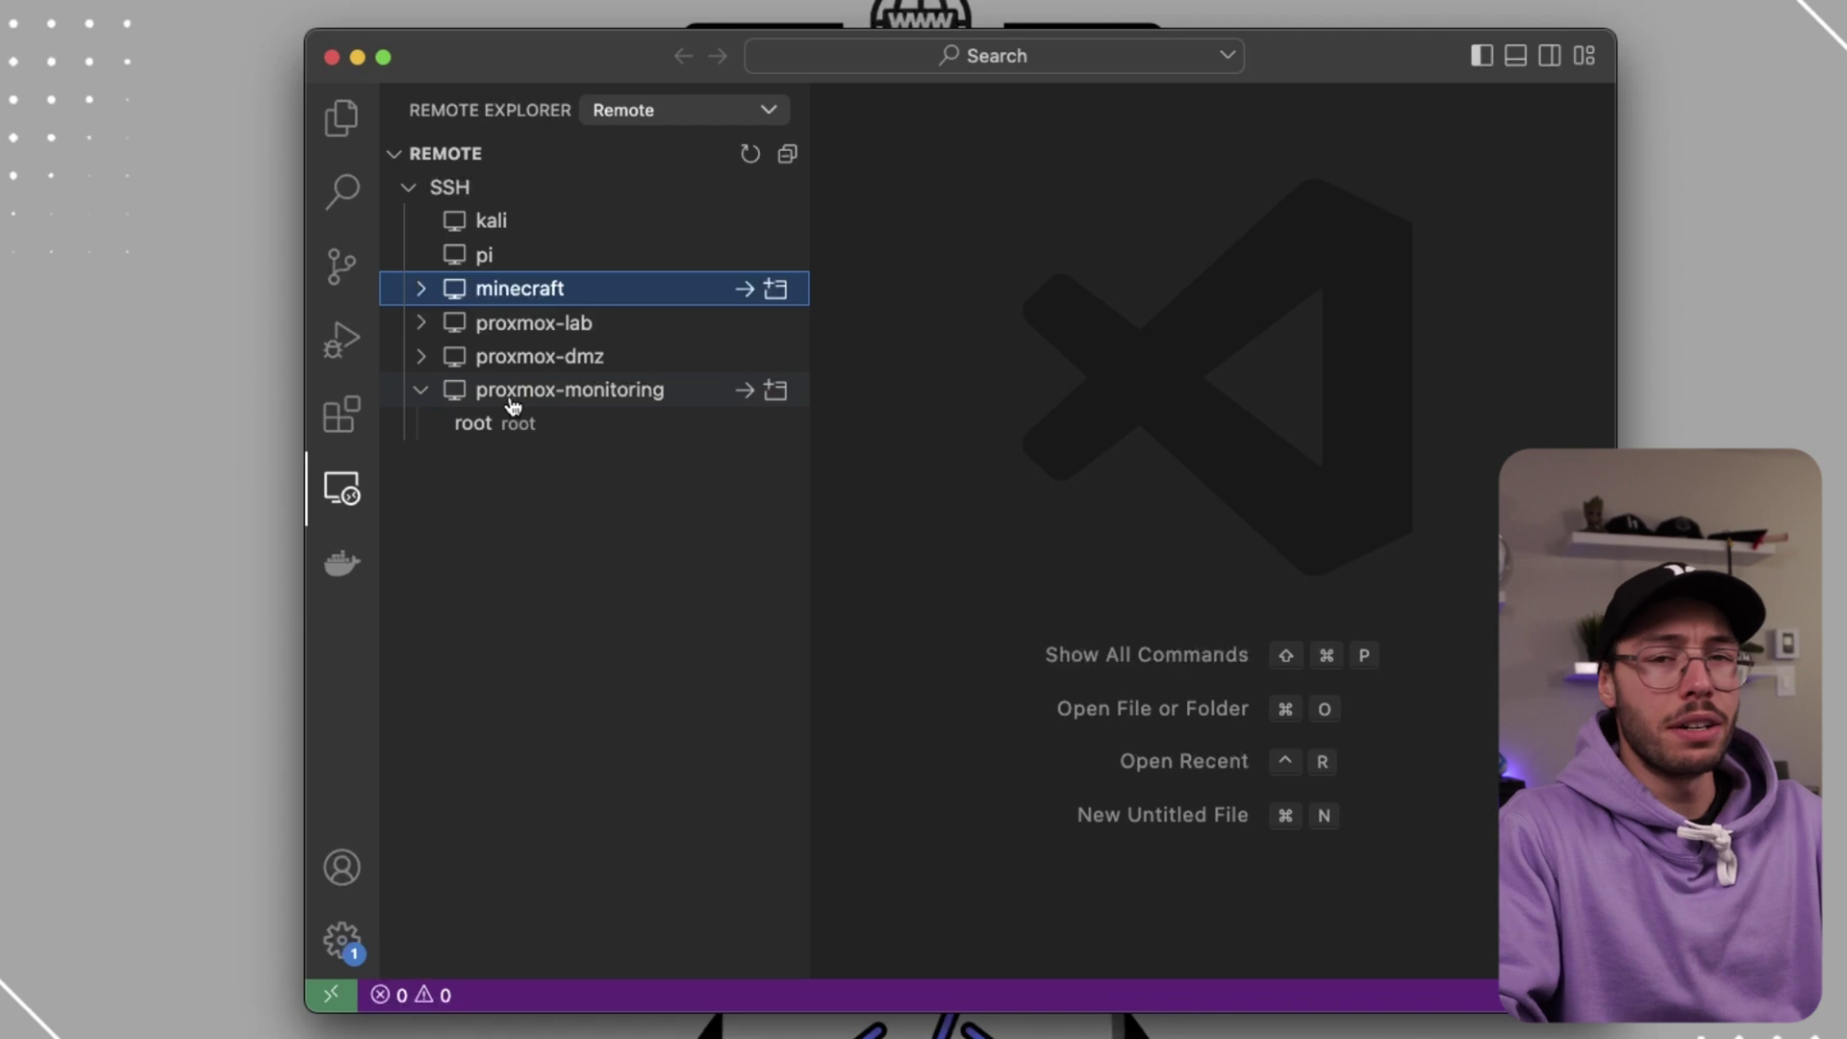
In VS Code, connect to the proxmox-monitoring SSH host in a new window and keep only that window, enlarged
left_click(512, 395)
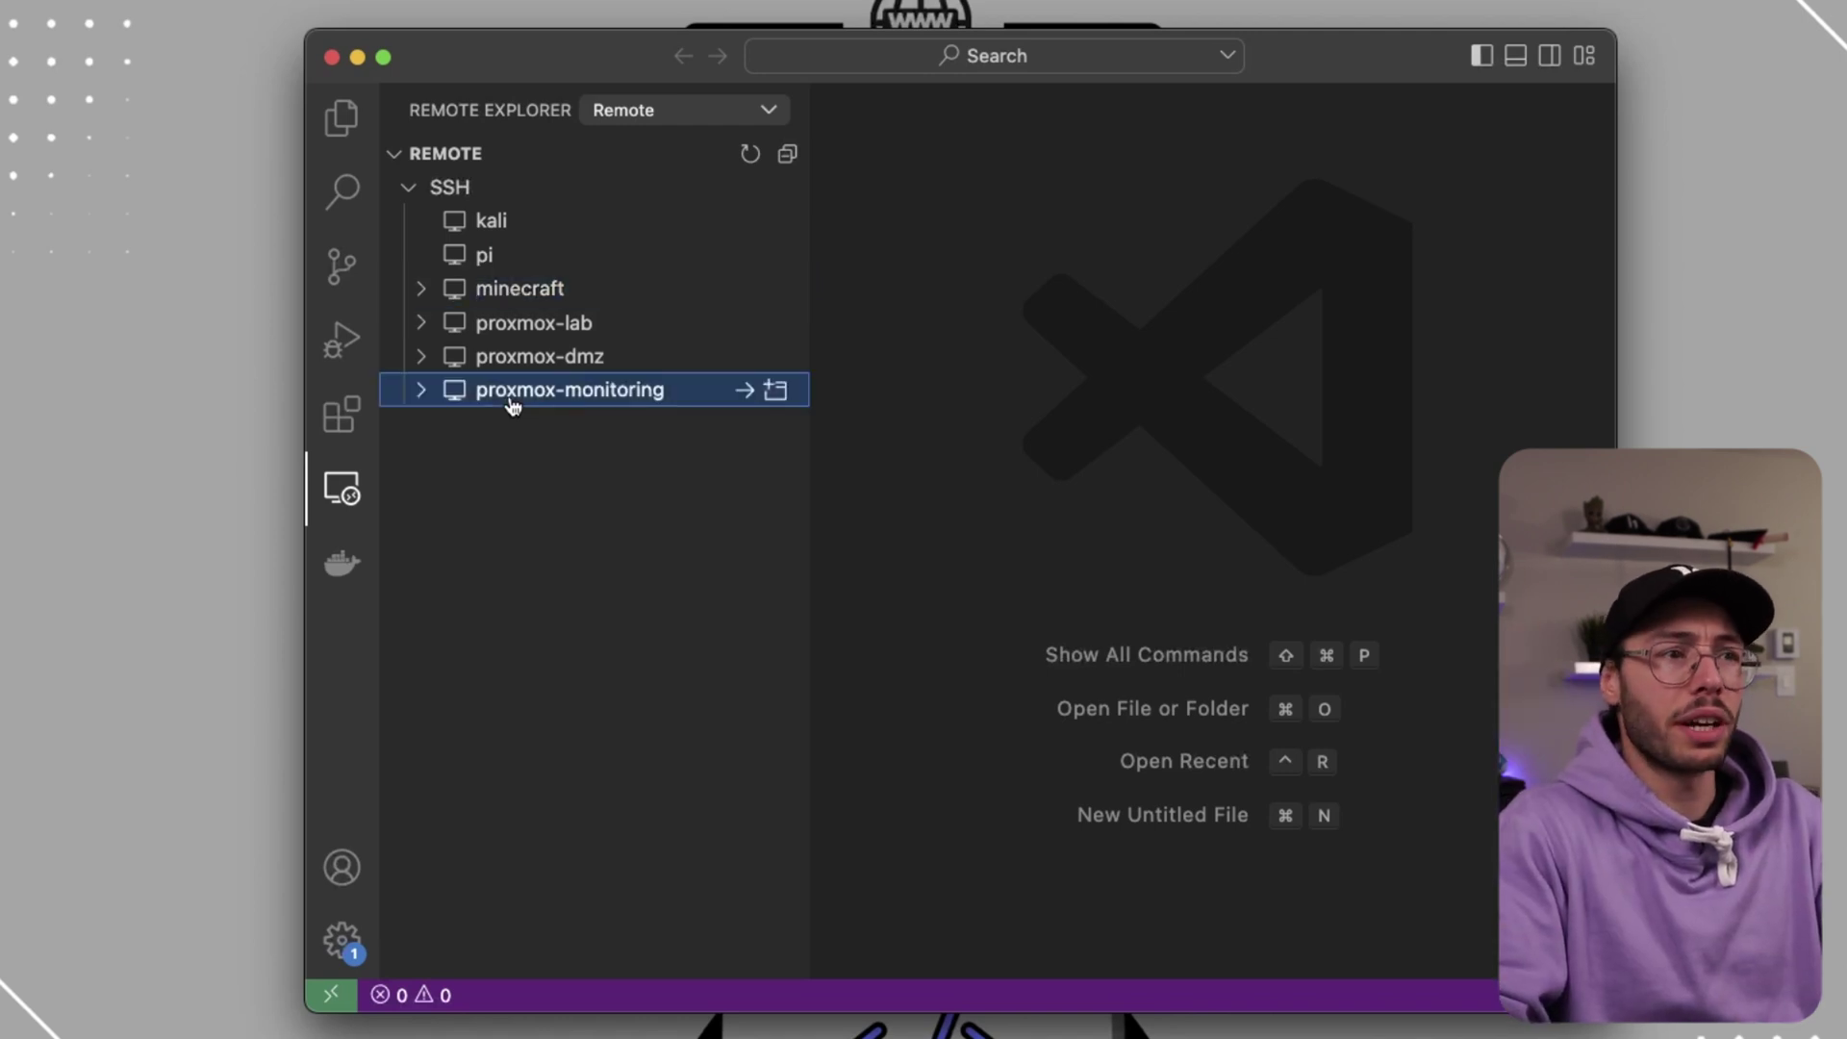
left_click(651, 392)
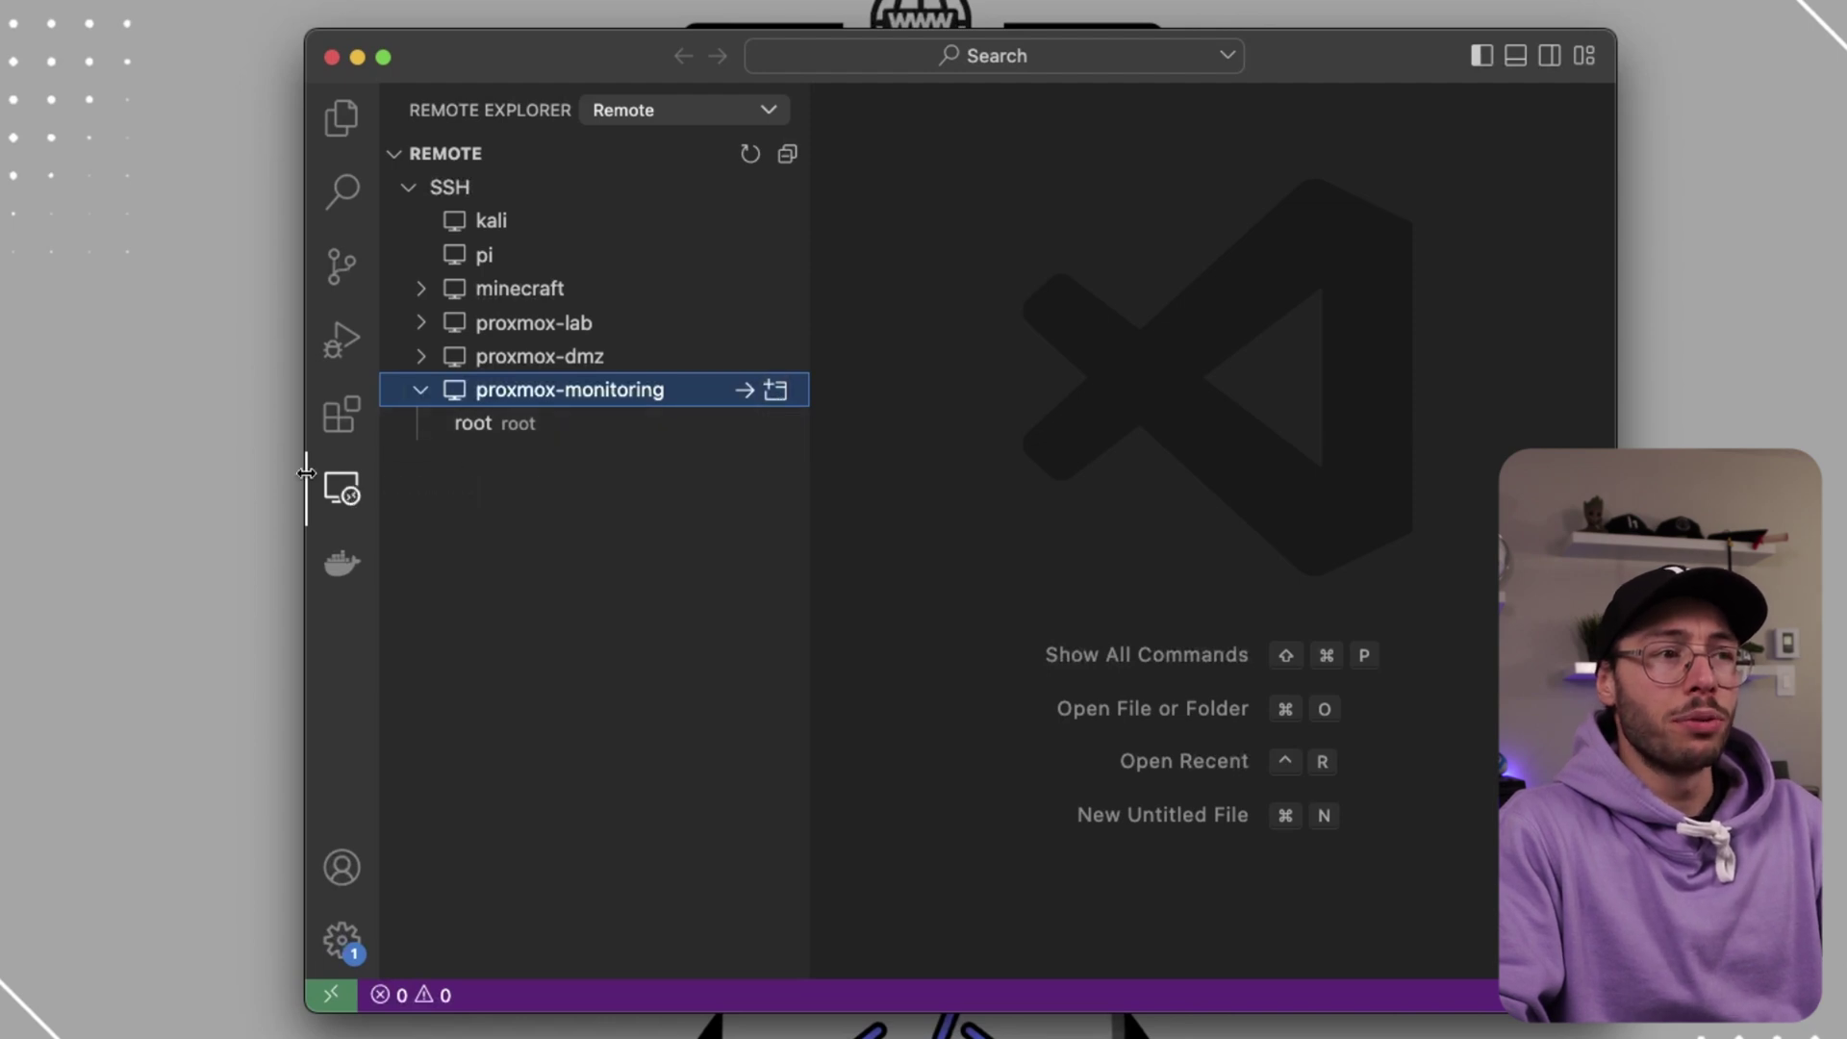
left_click(775, 390)
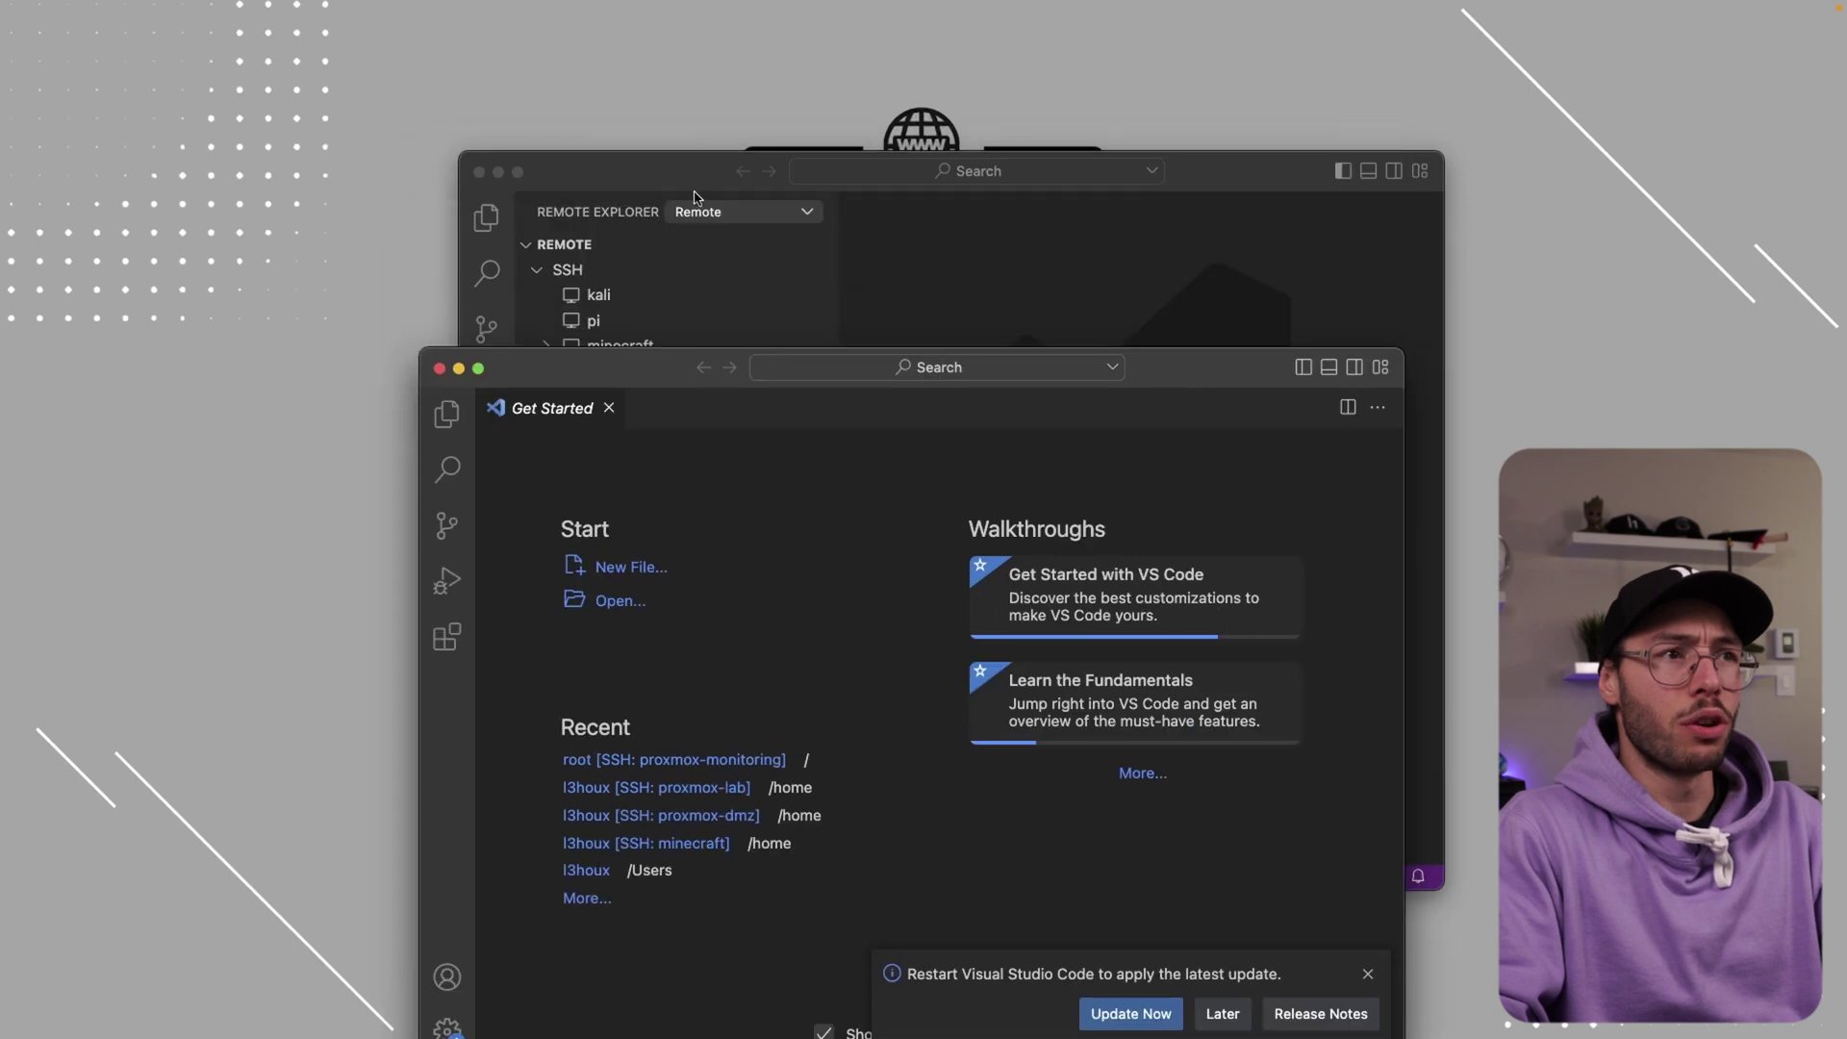
left_click(478, 171)
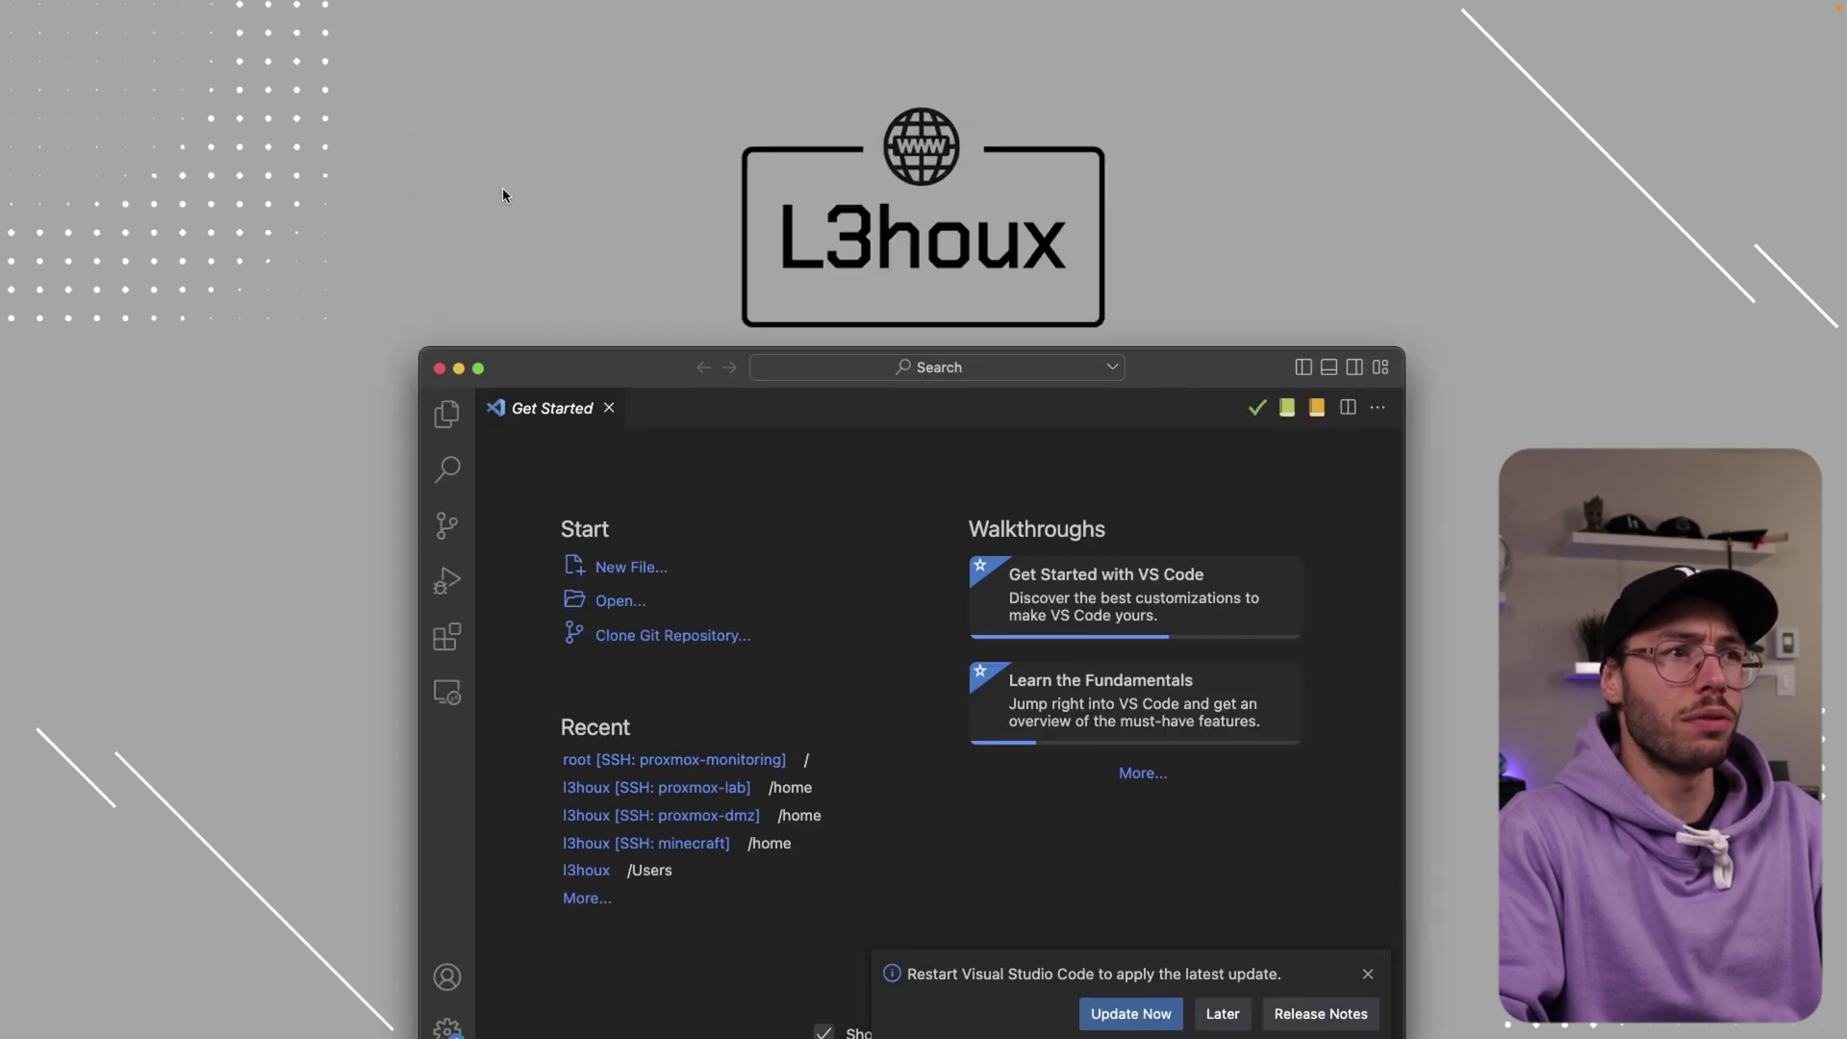
double_click(574, 367)
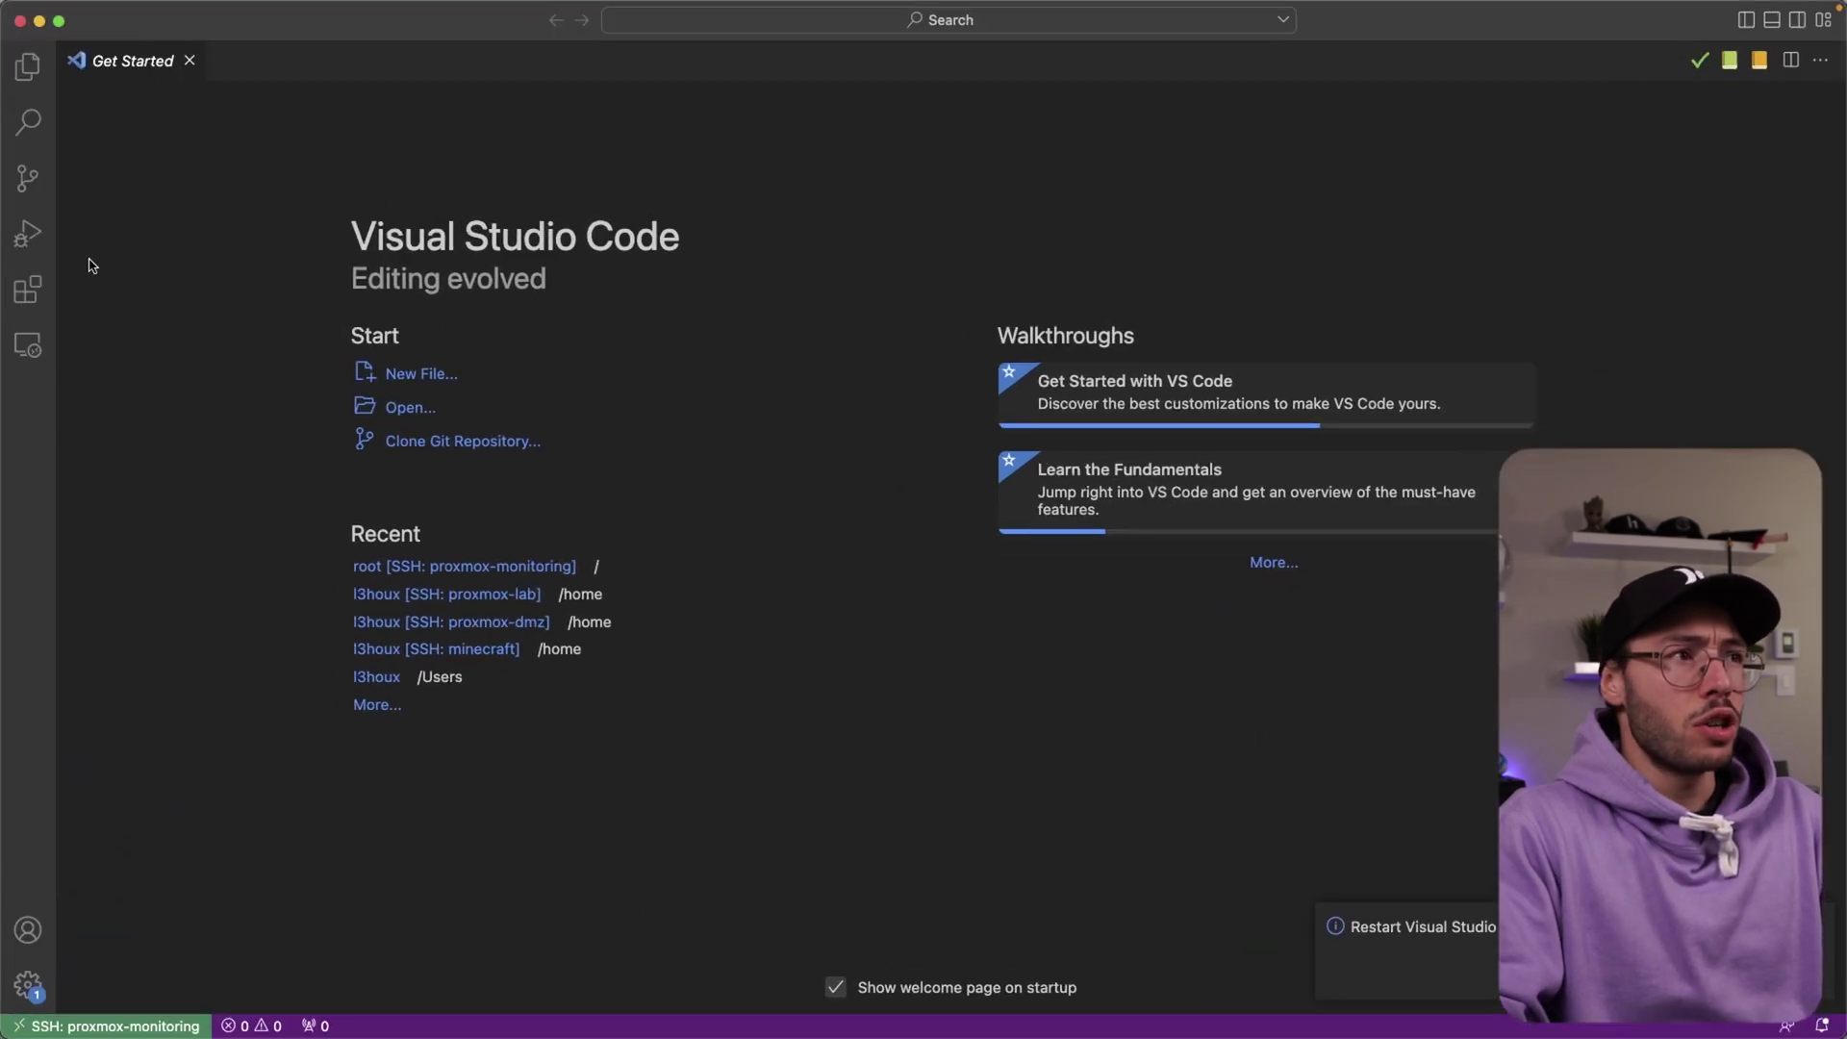
Open the remote /root/ folder on proxmox-monitoring and bring up its docker-compose.yml file
left_click(27, 66)
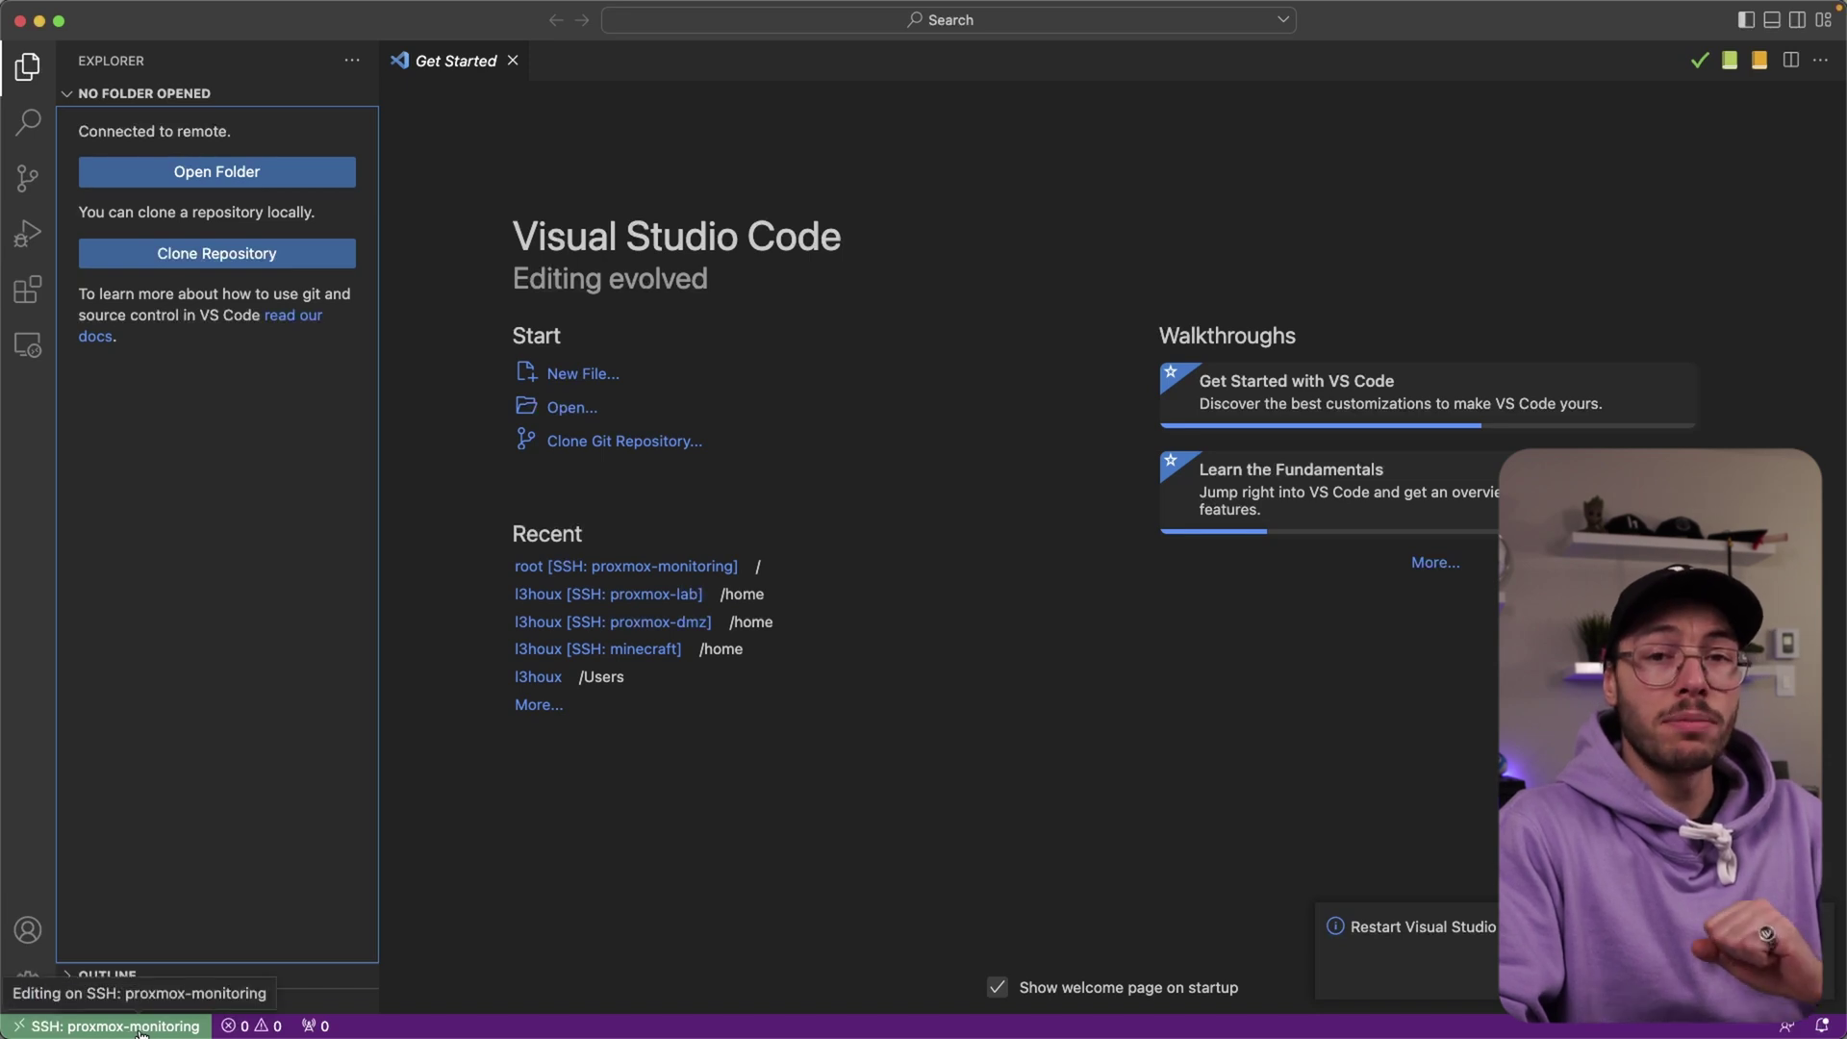
left_click(124, 181)
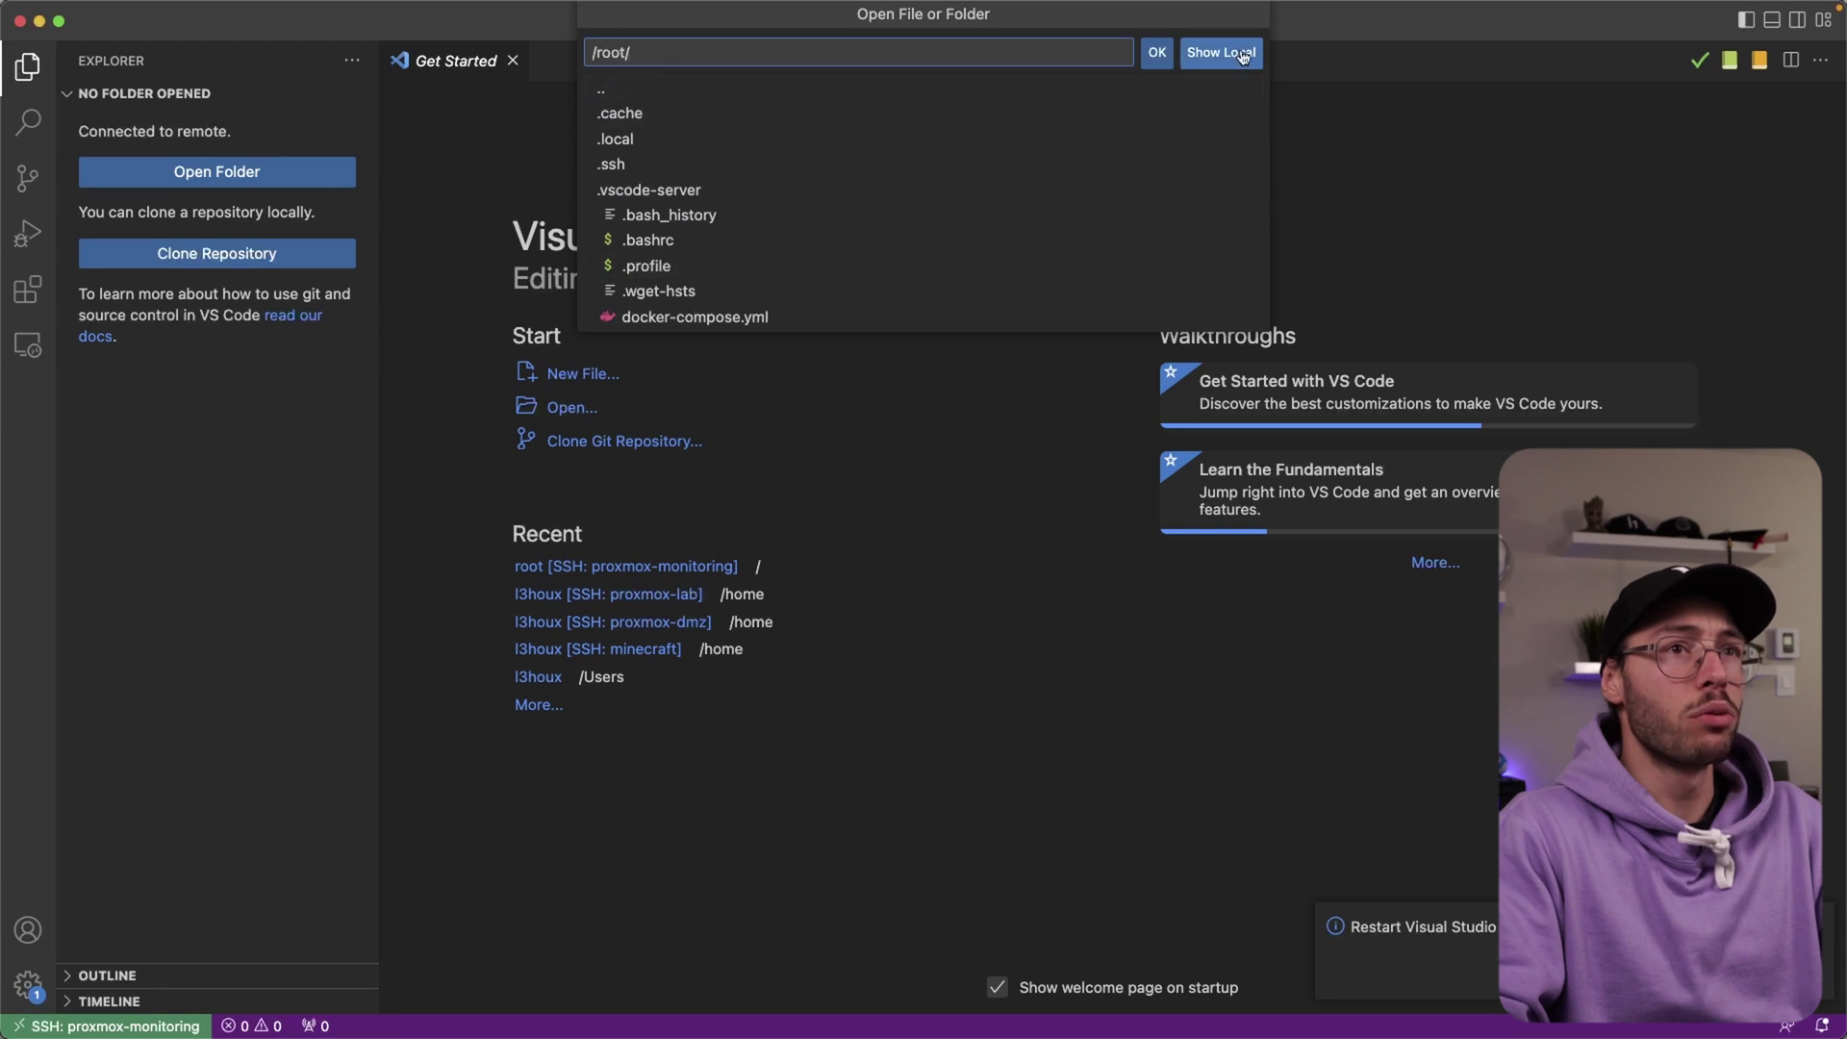
left_click(1157, 53)
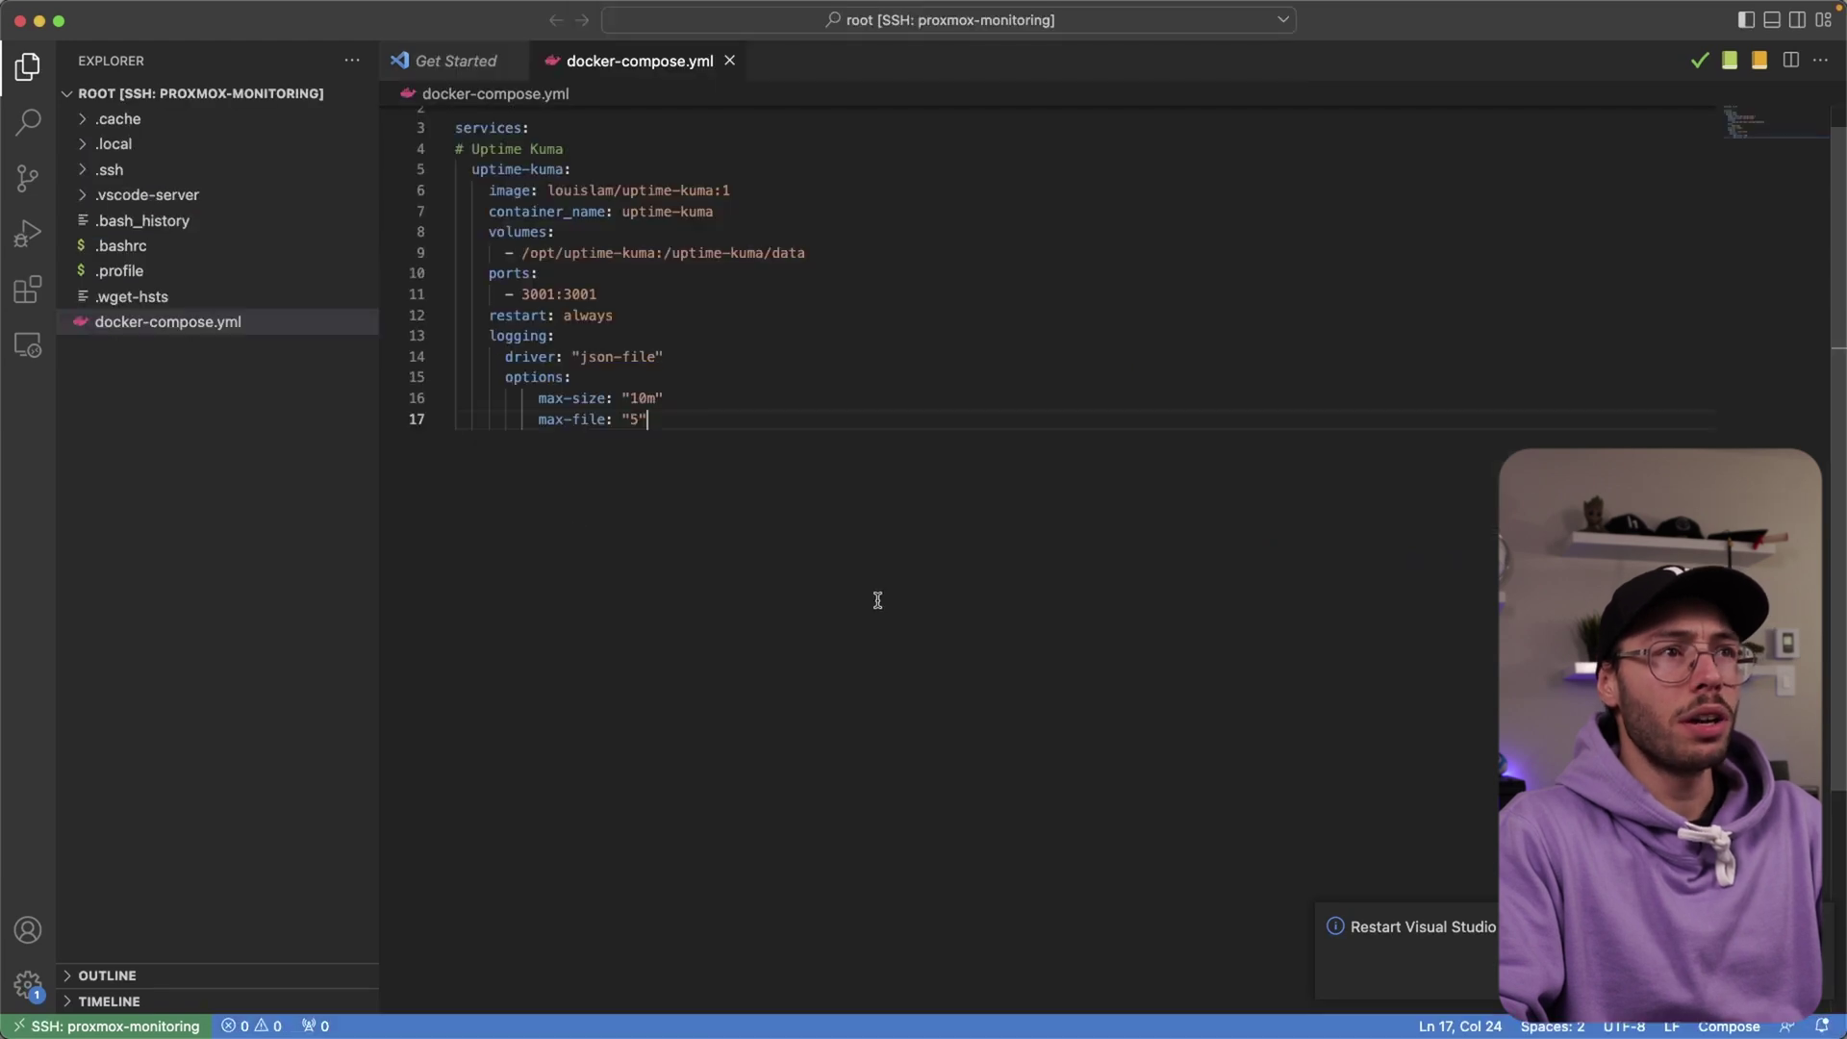
Examine the uptime-kuma service in docker-compose.yml, including its image, container name and volume mapping
left_click_drag(878, 597, 443, 94)
left_click(826, 507)
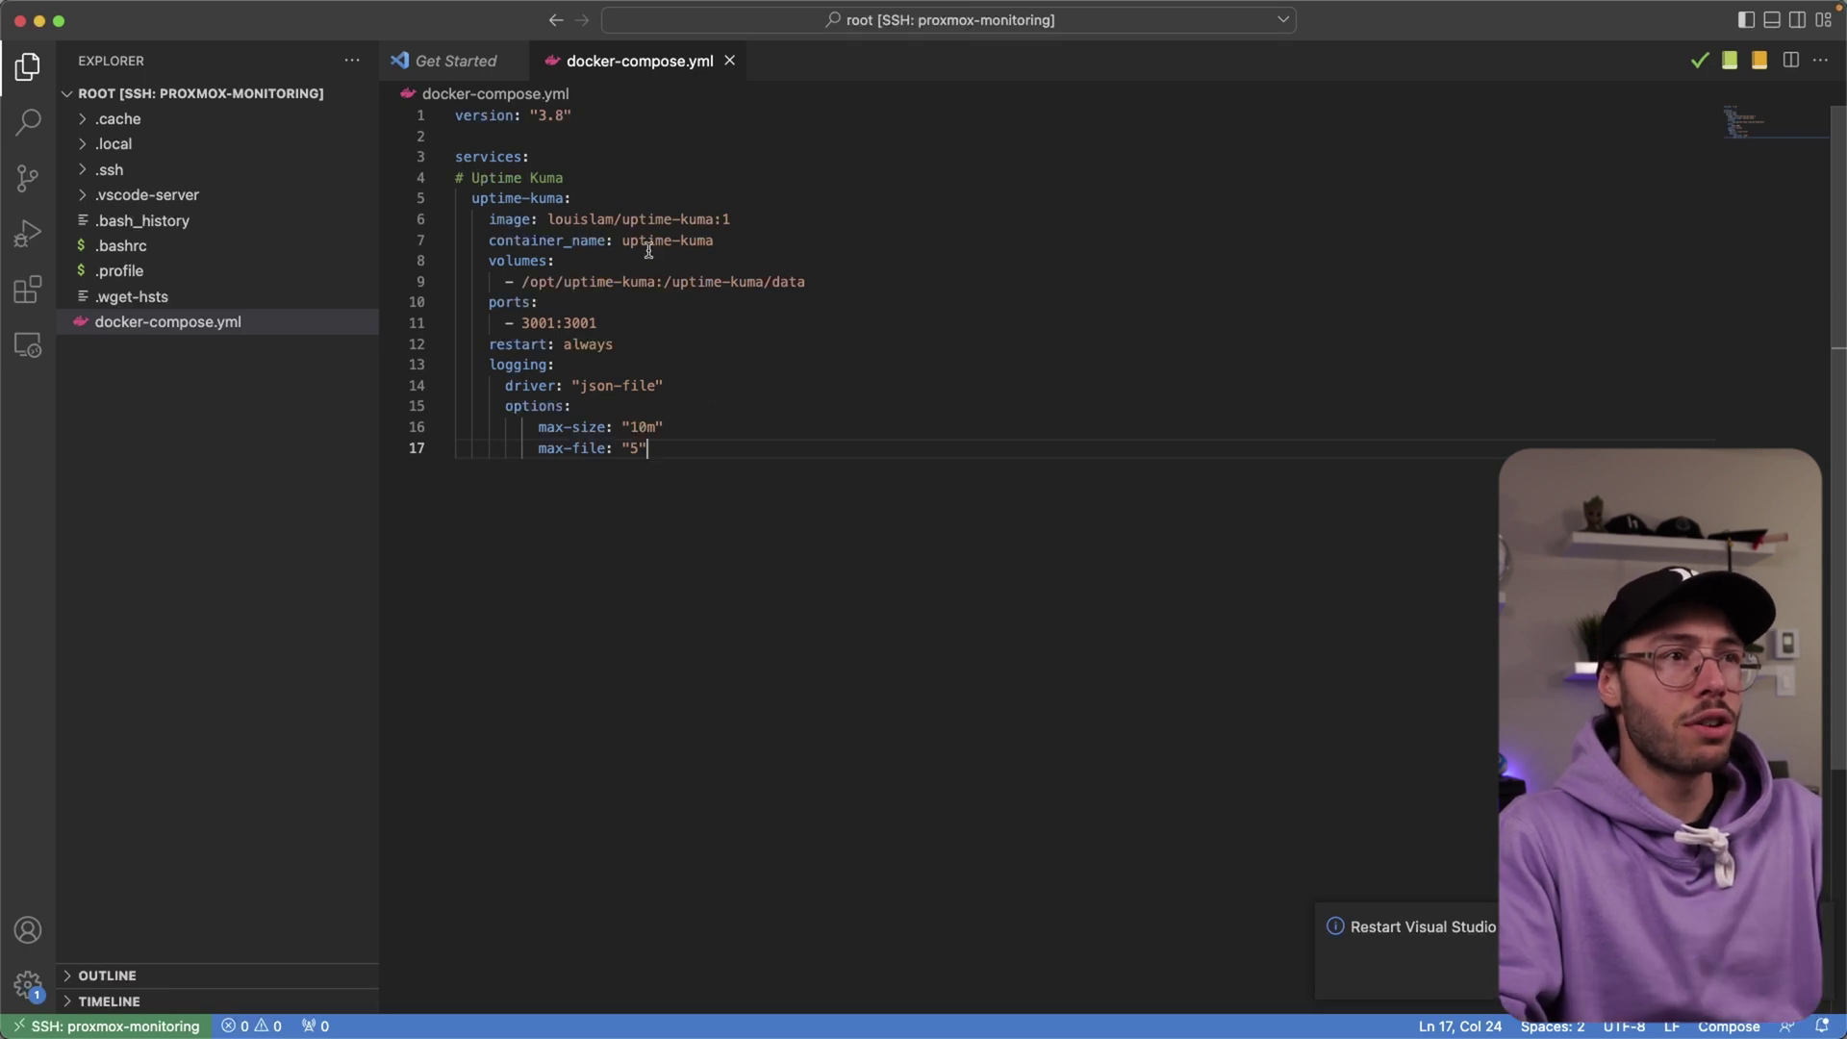
triple_click(642, 222)
double_click(602, 241)
left_click(555, 261)
left_click_drag(523, 282, 658, 278)
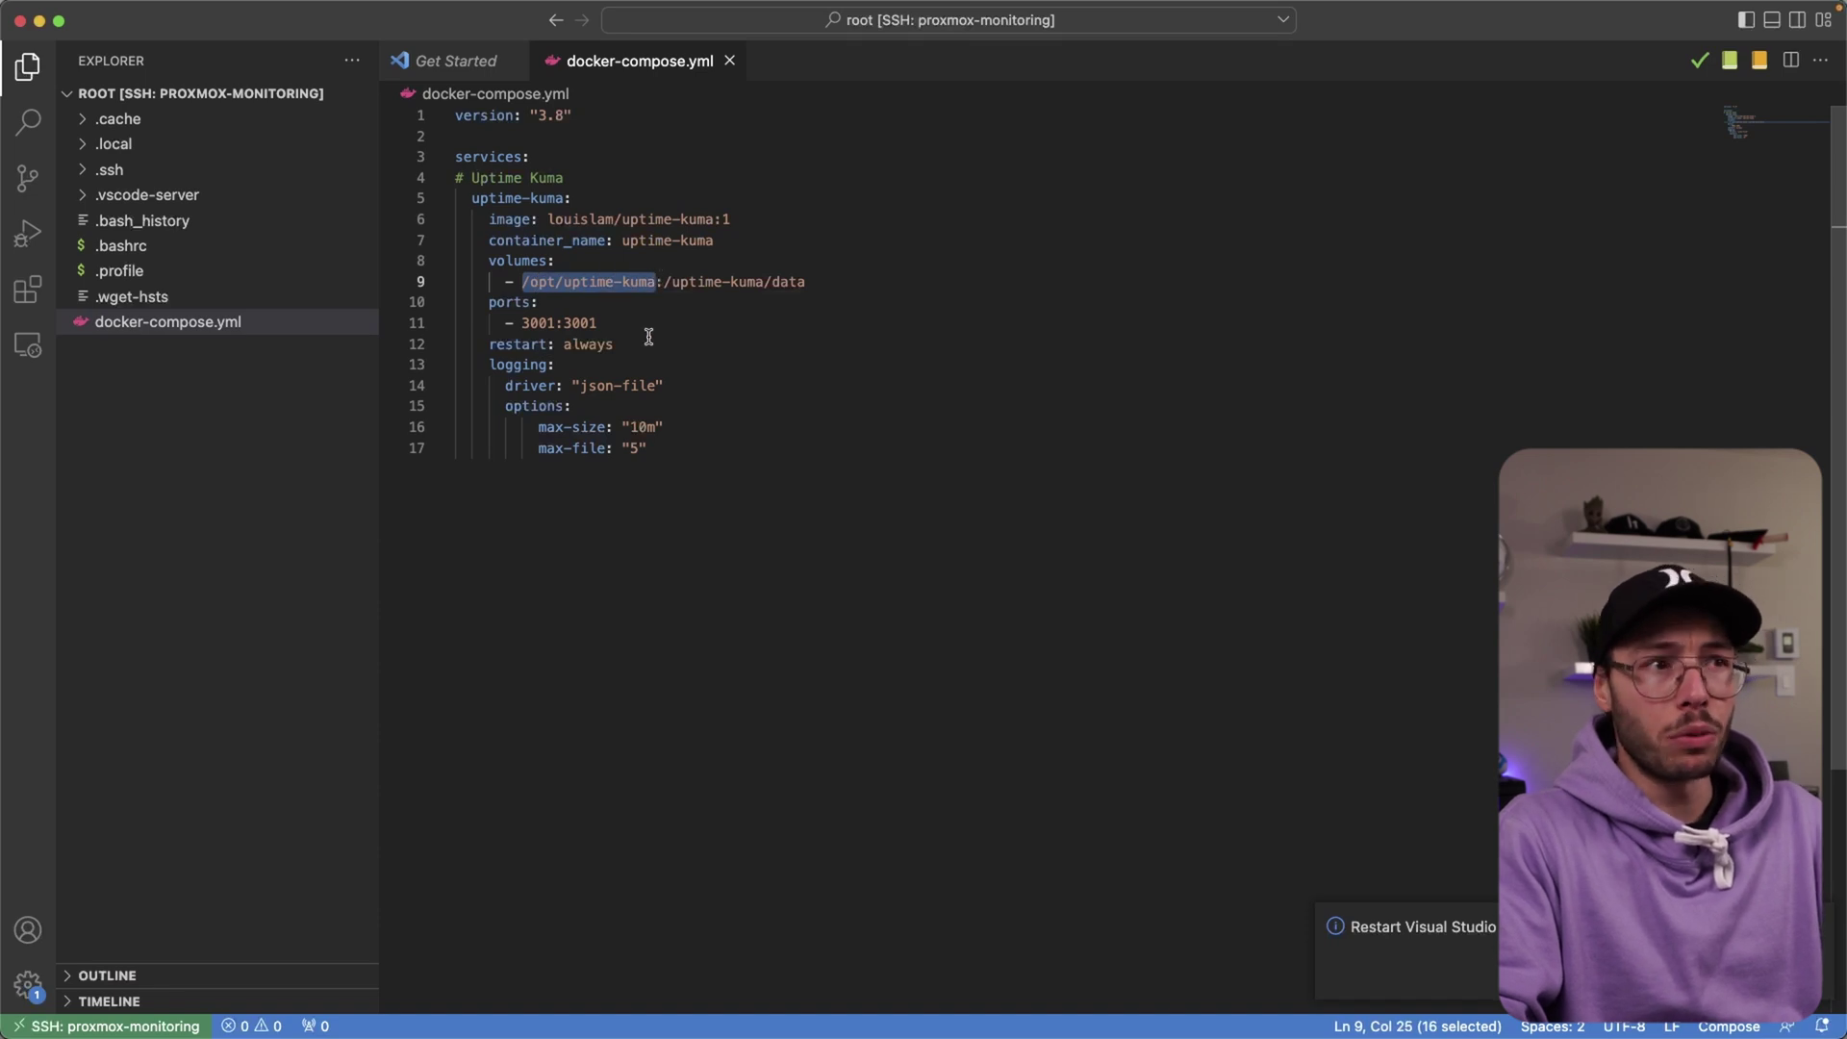
left_click(926, 266)
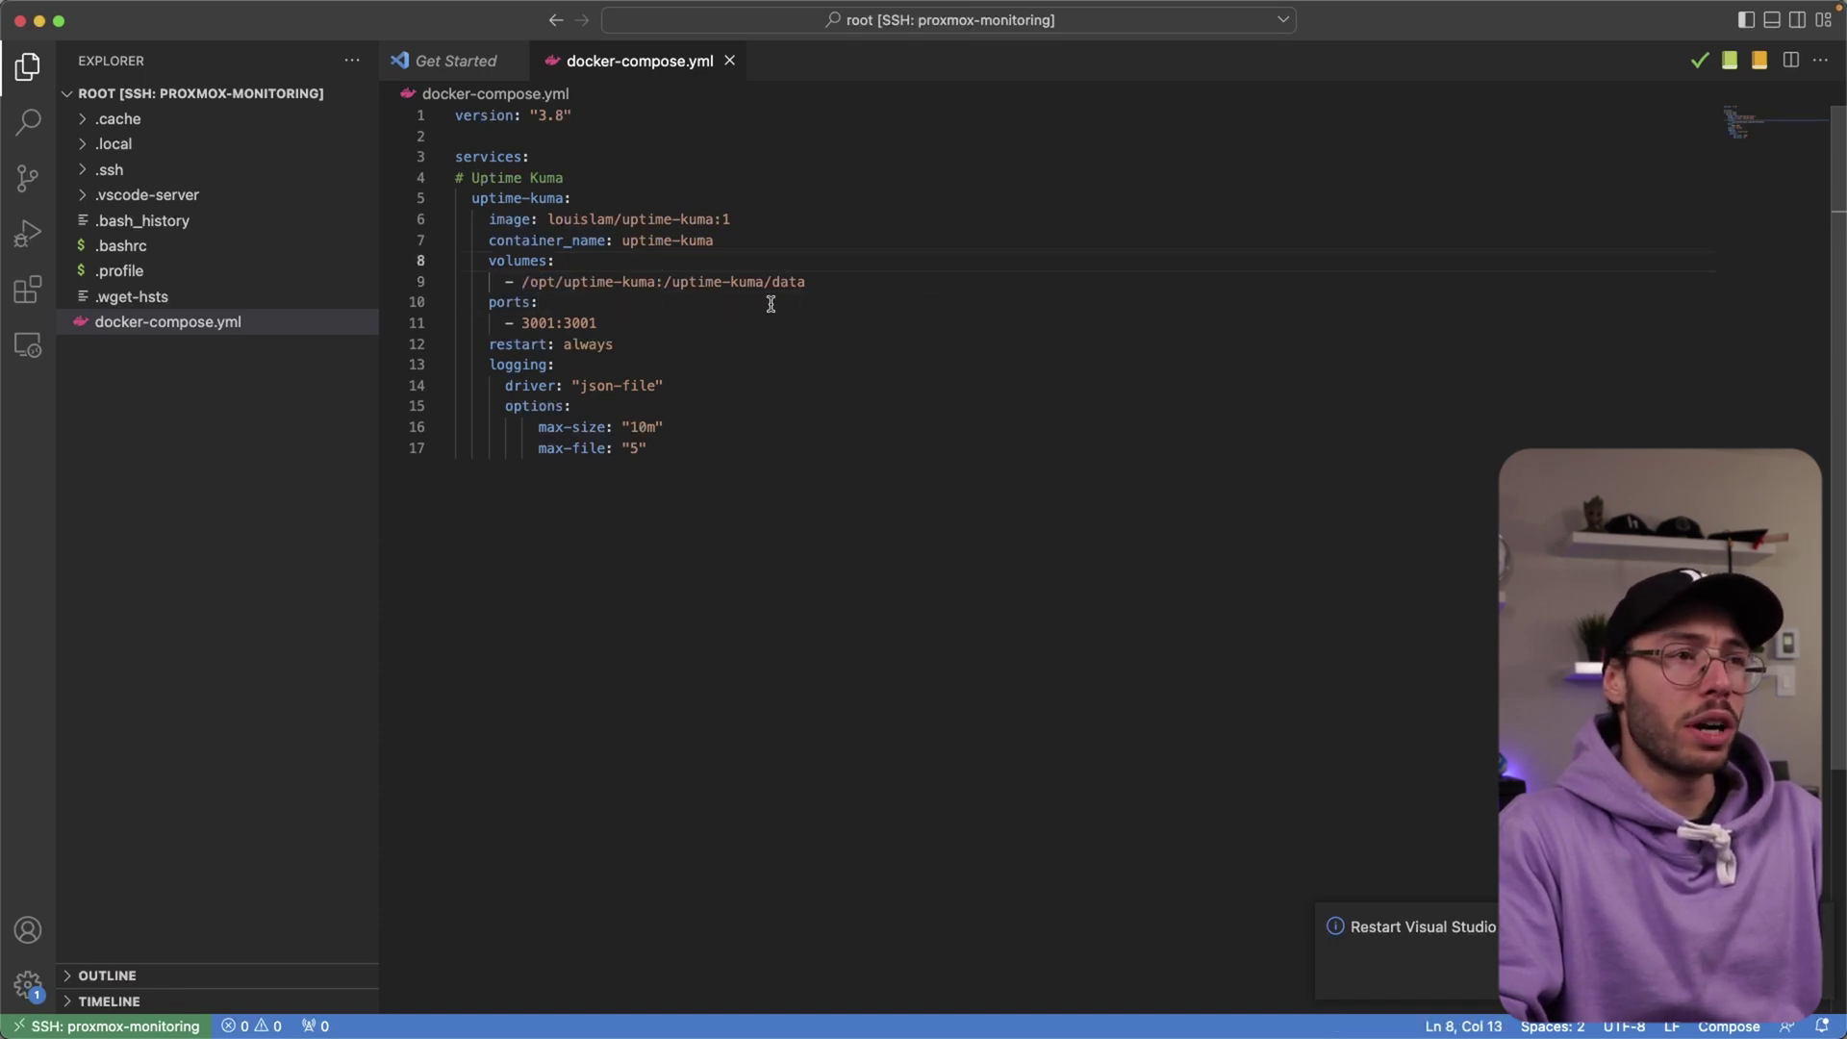
Examine the port mapping, restart policy and logging options of the uptime-kuma service in docker-compose.yml
left_click_drag(520, 322, 458, 322)
left_click(686, 308)
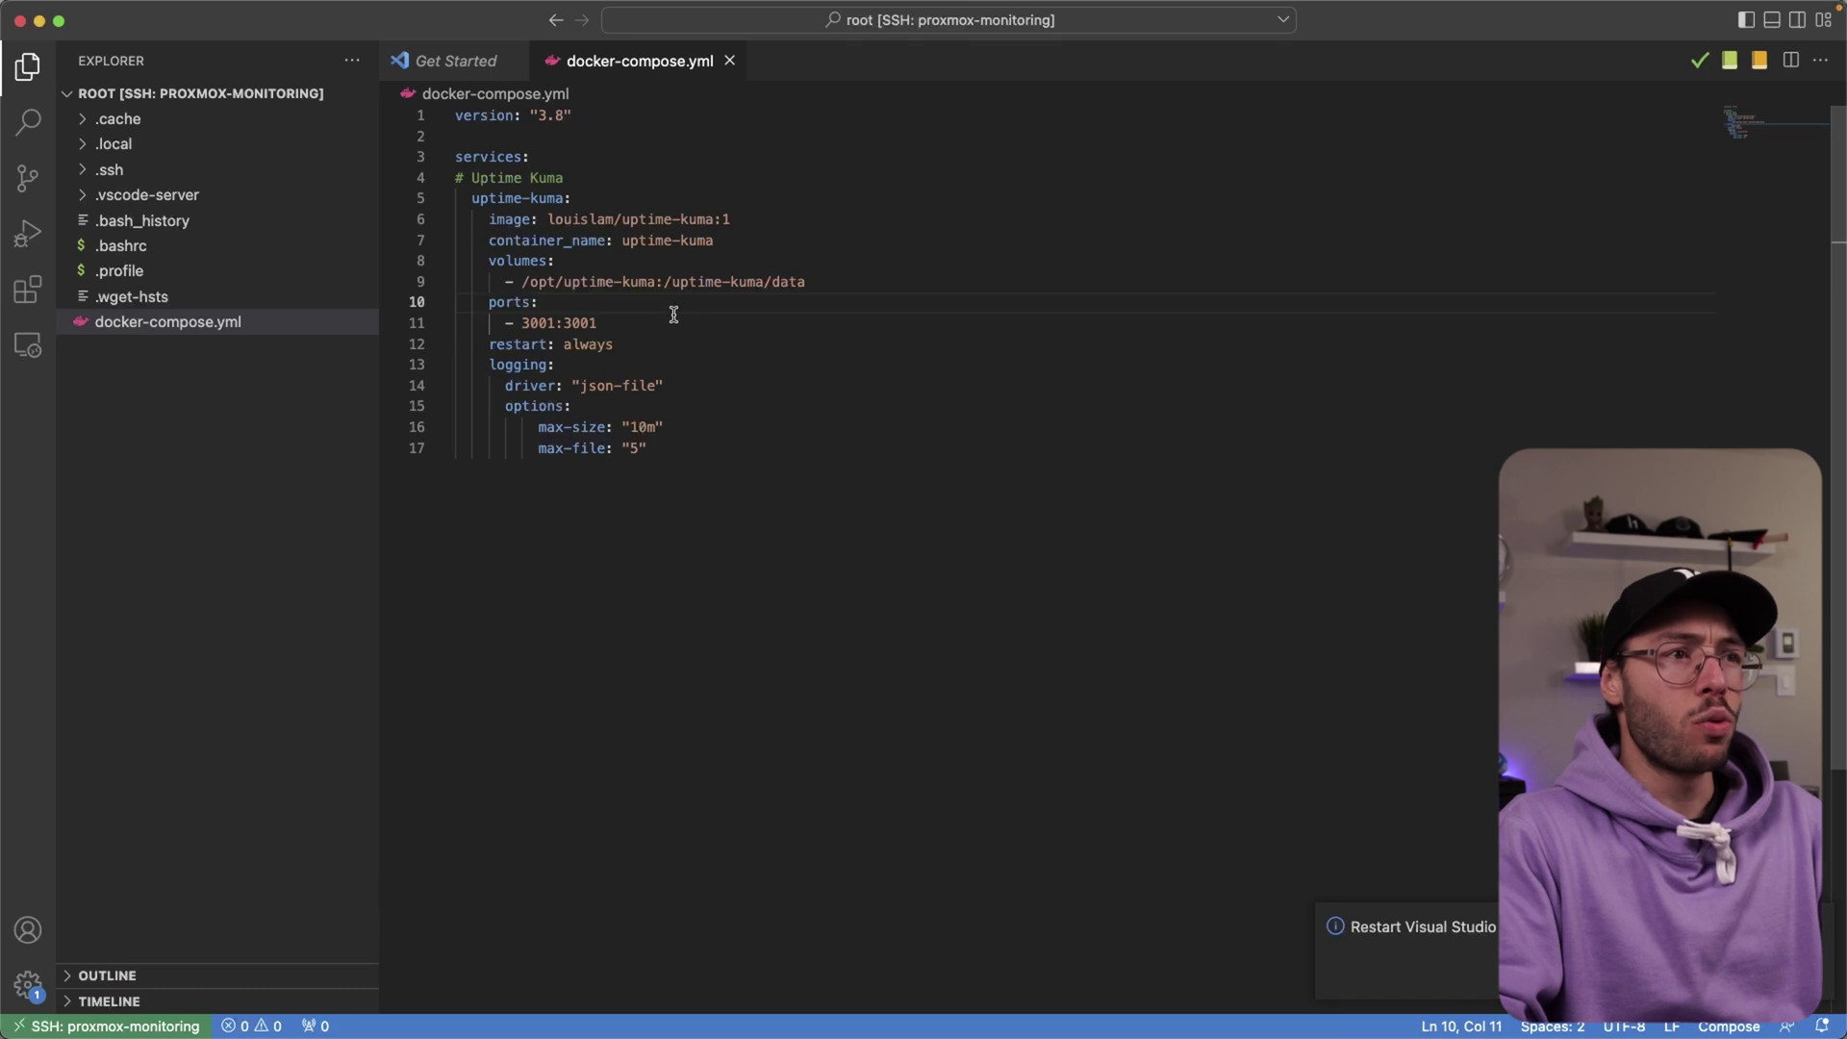
double_click(589, 343)
left_click(492, 362)
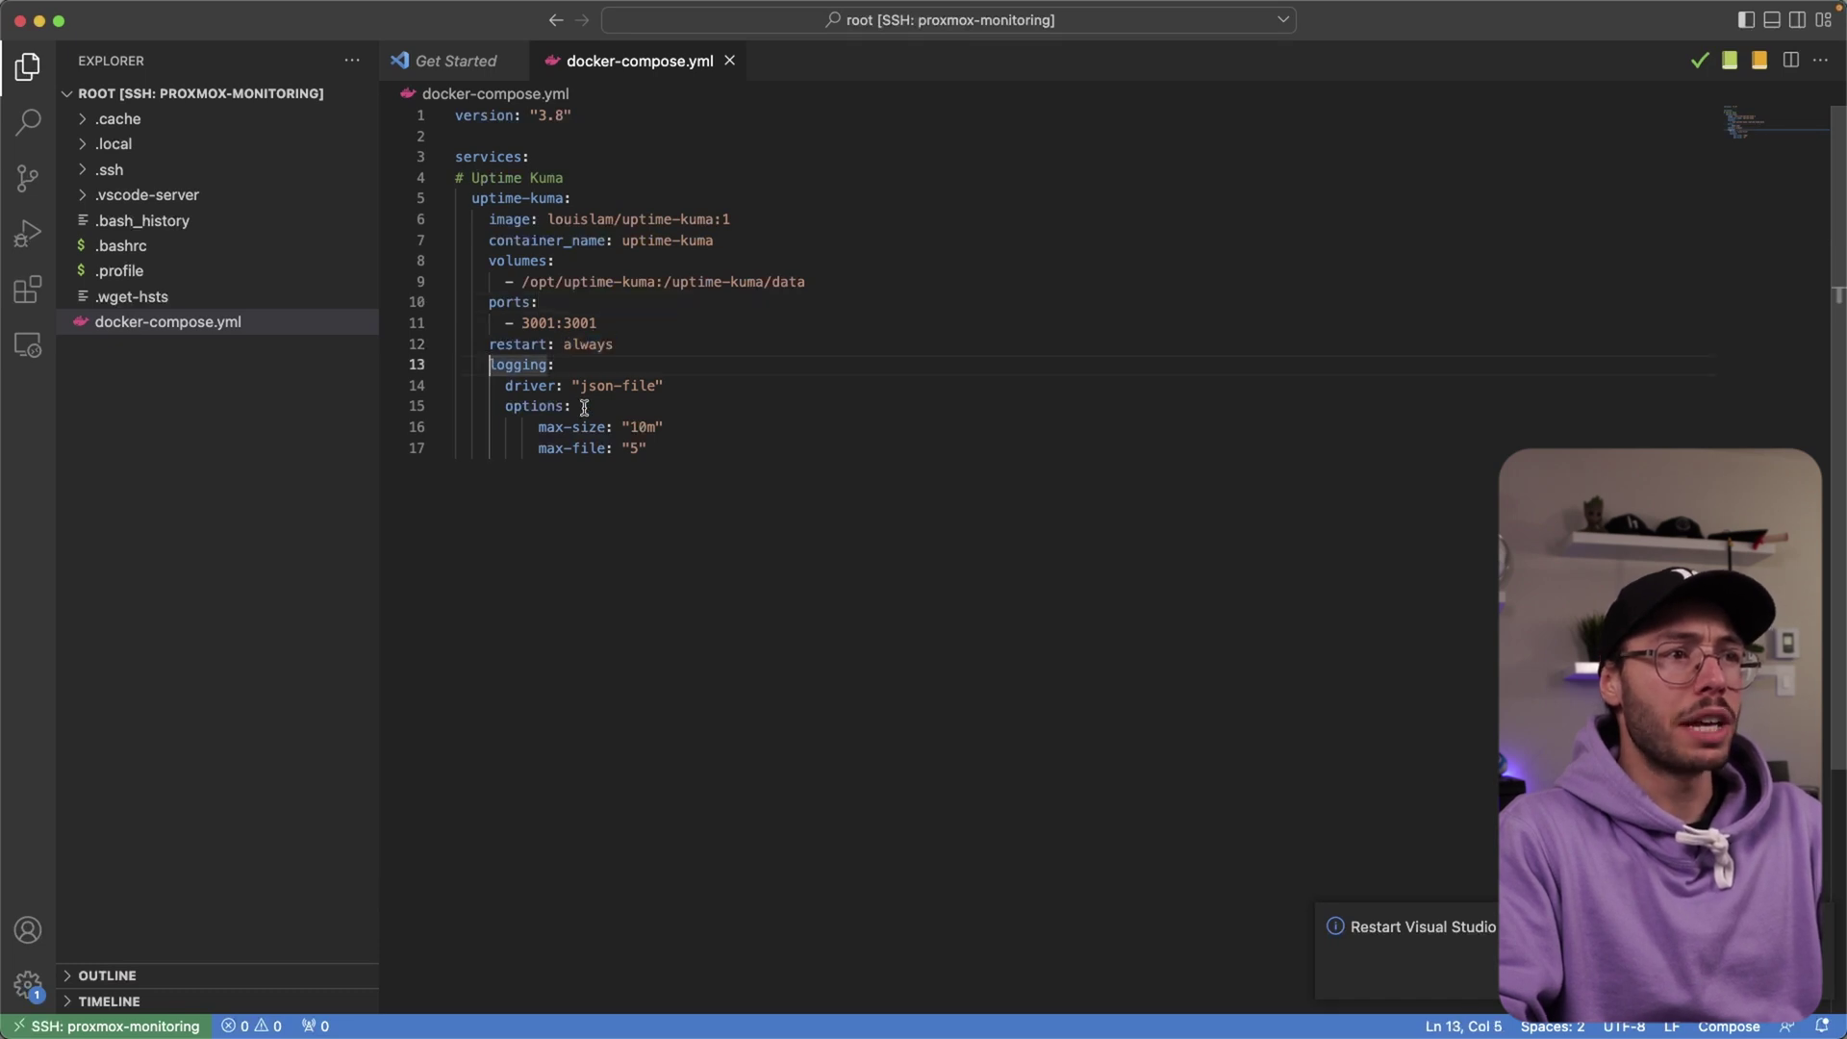
left_click(656, 448)
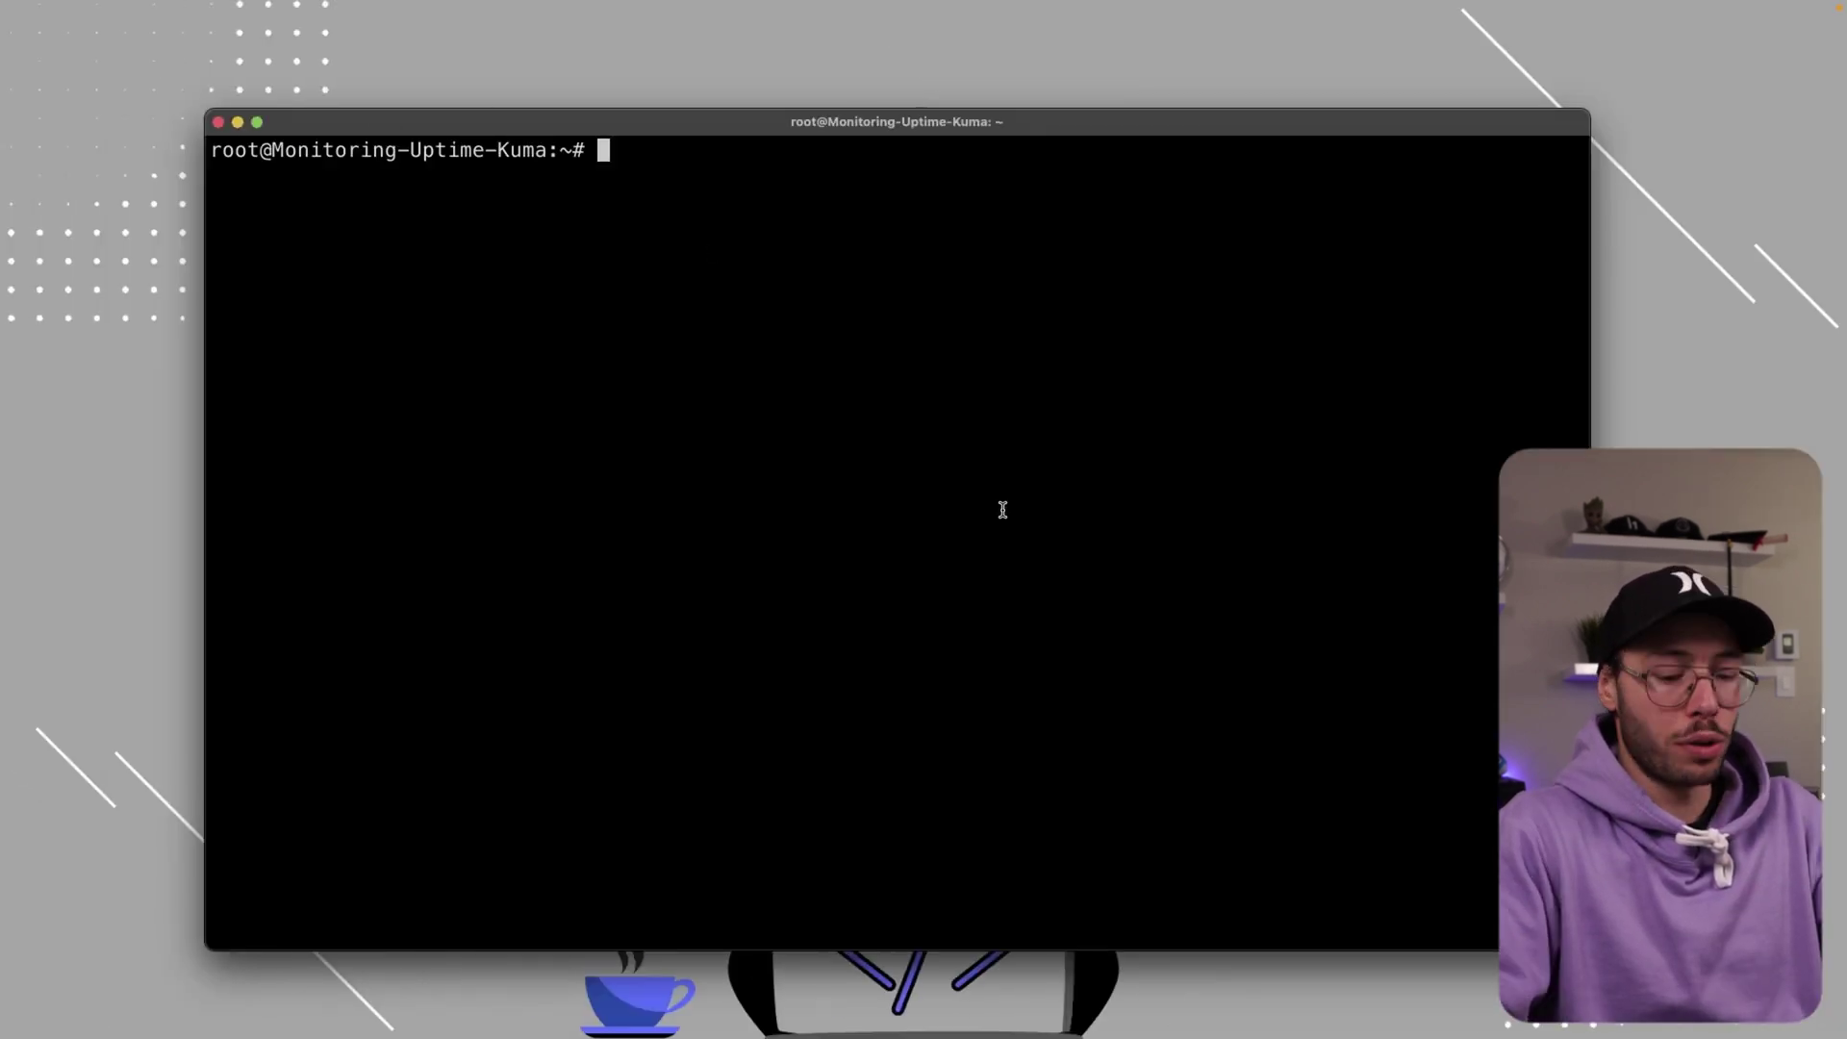
Switch to the terminal, list the files in the container's home directory, and show the docker compose command help
type("ls")
key("Return")
type("docker com")
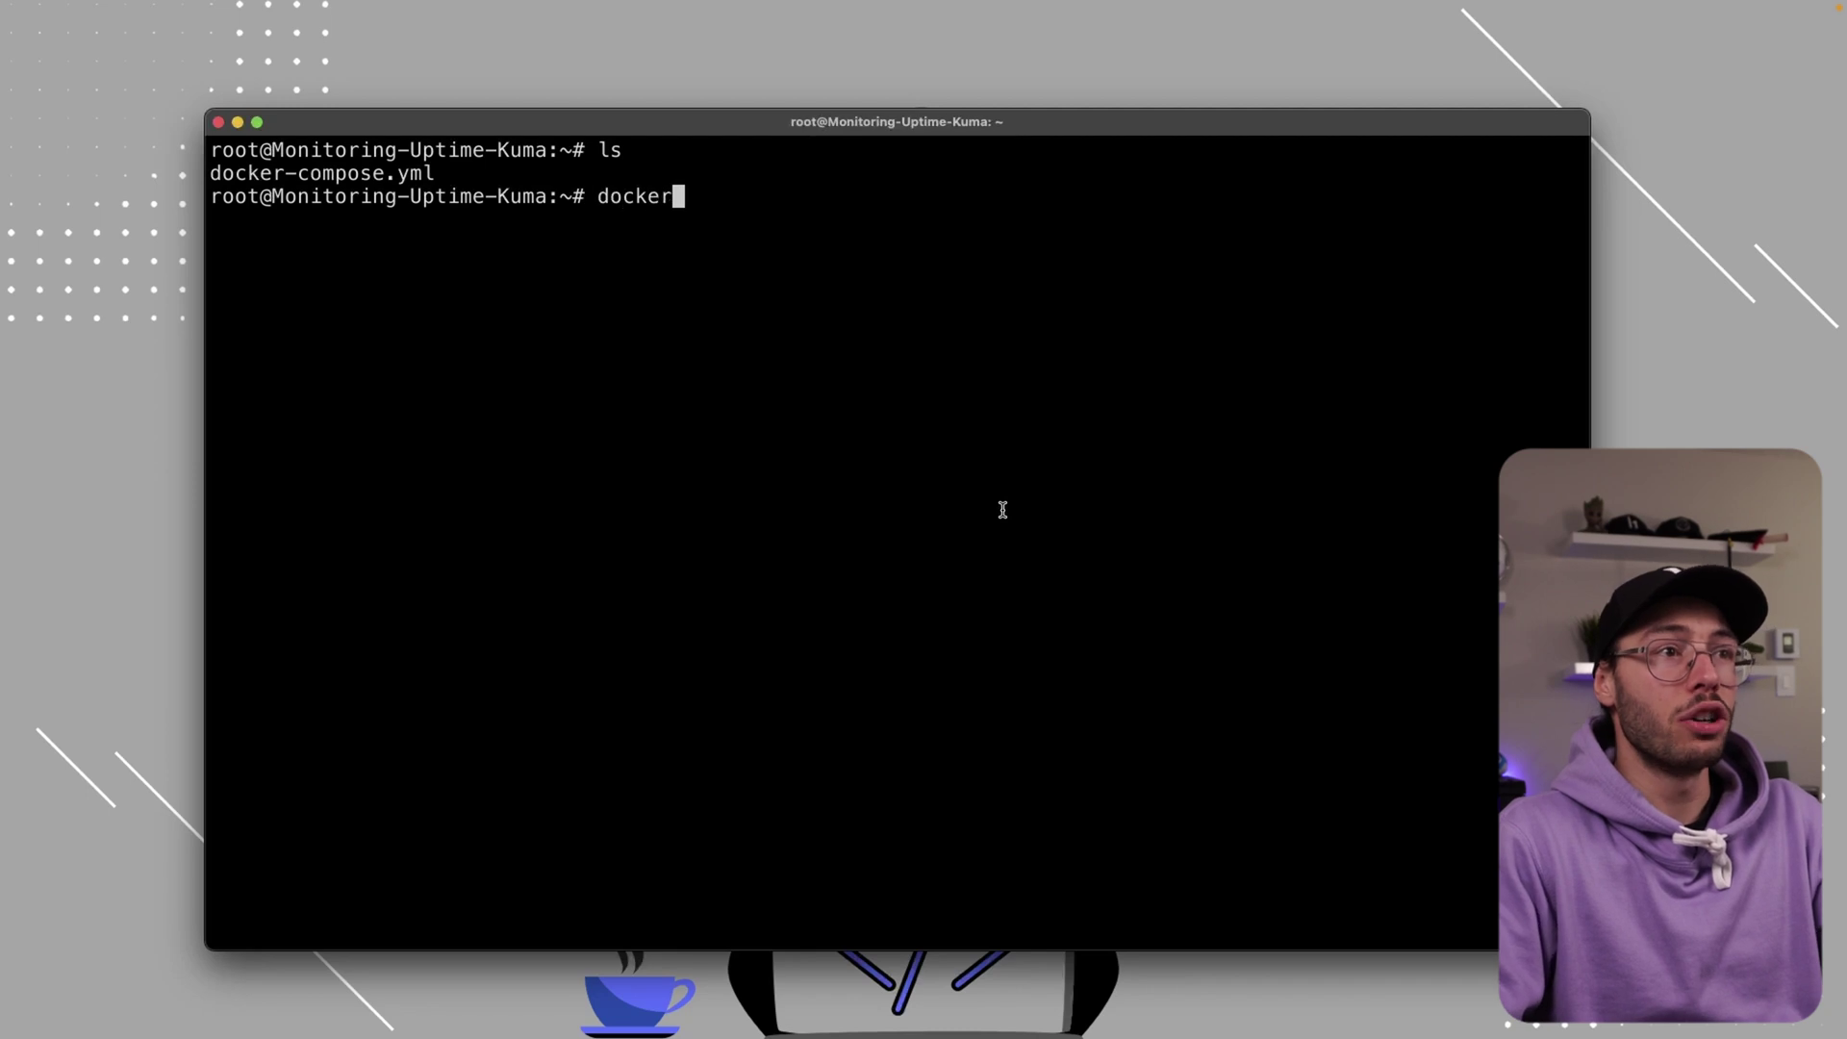
type("pose")
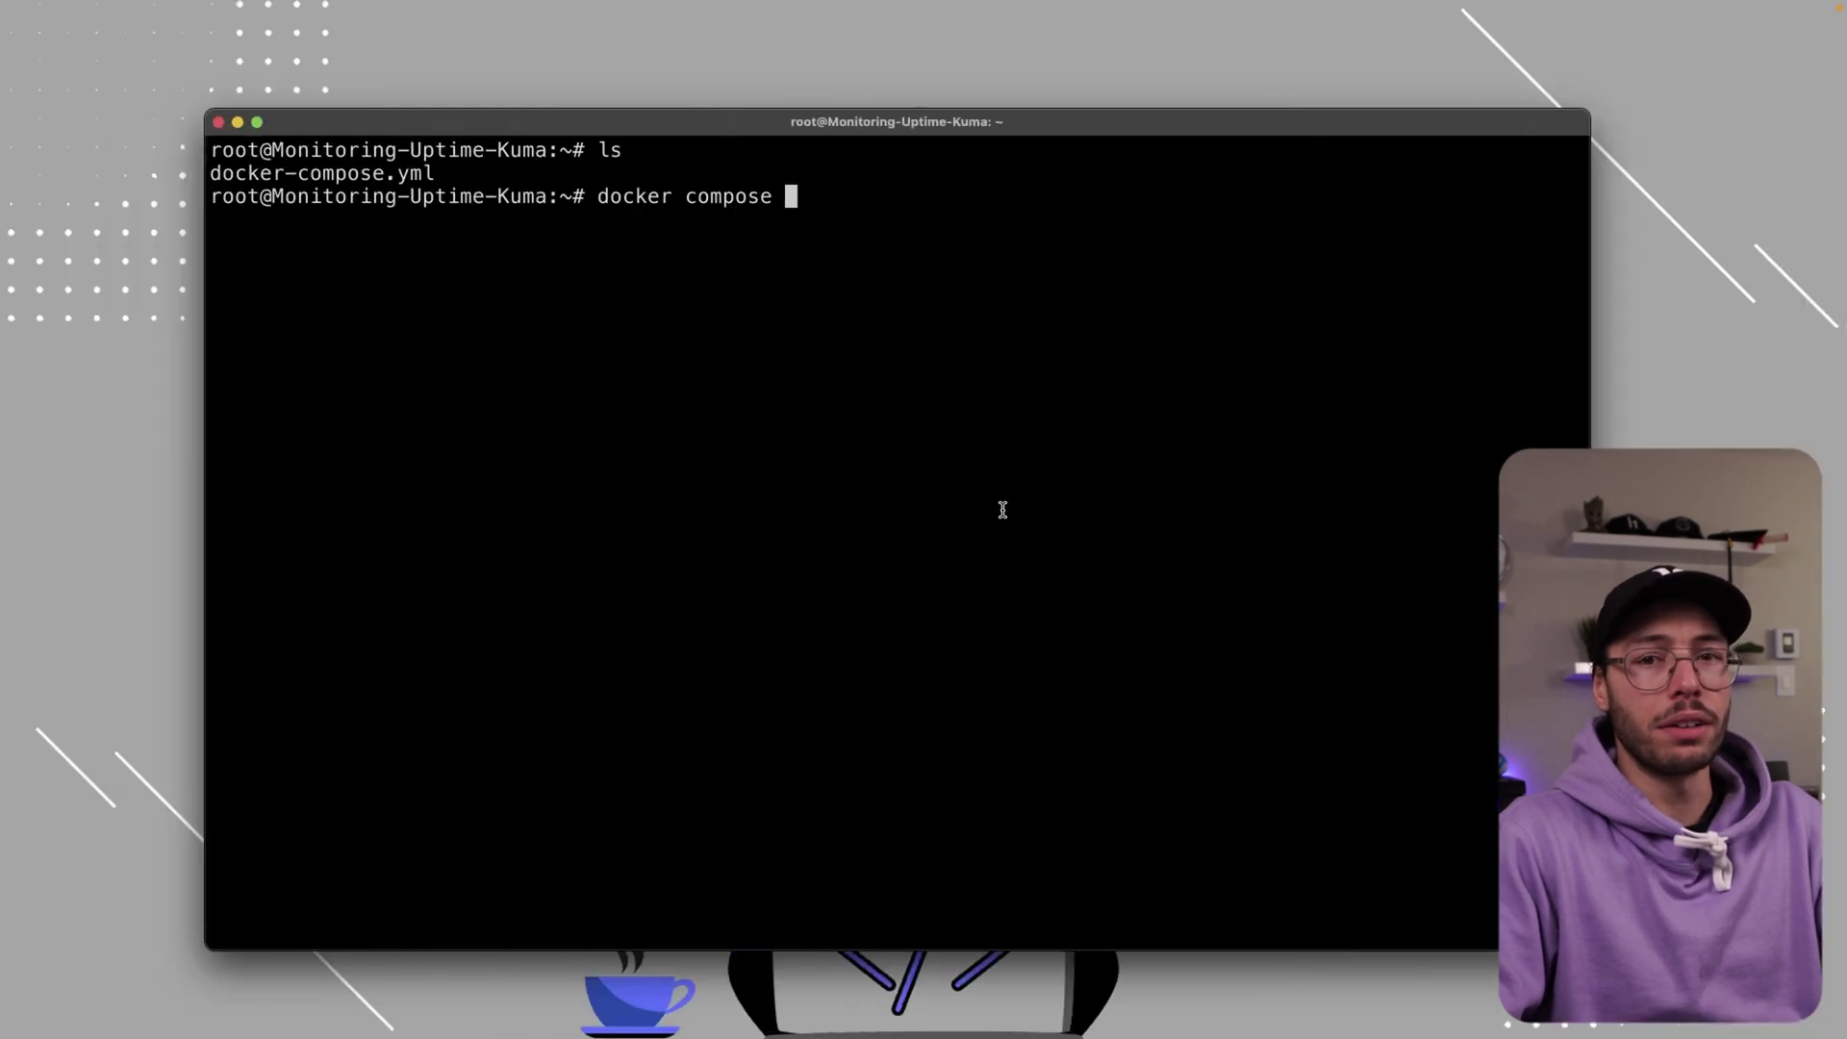
key("Return")
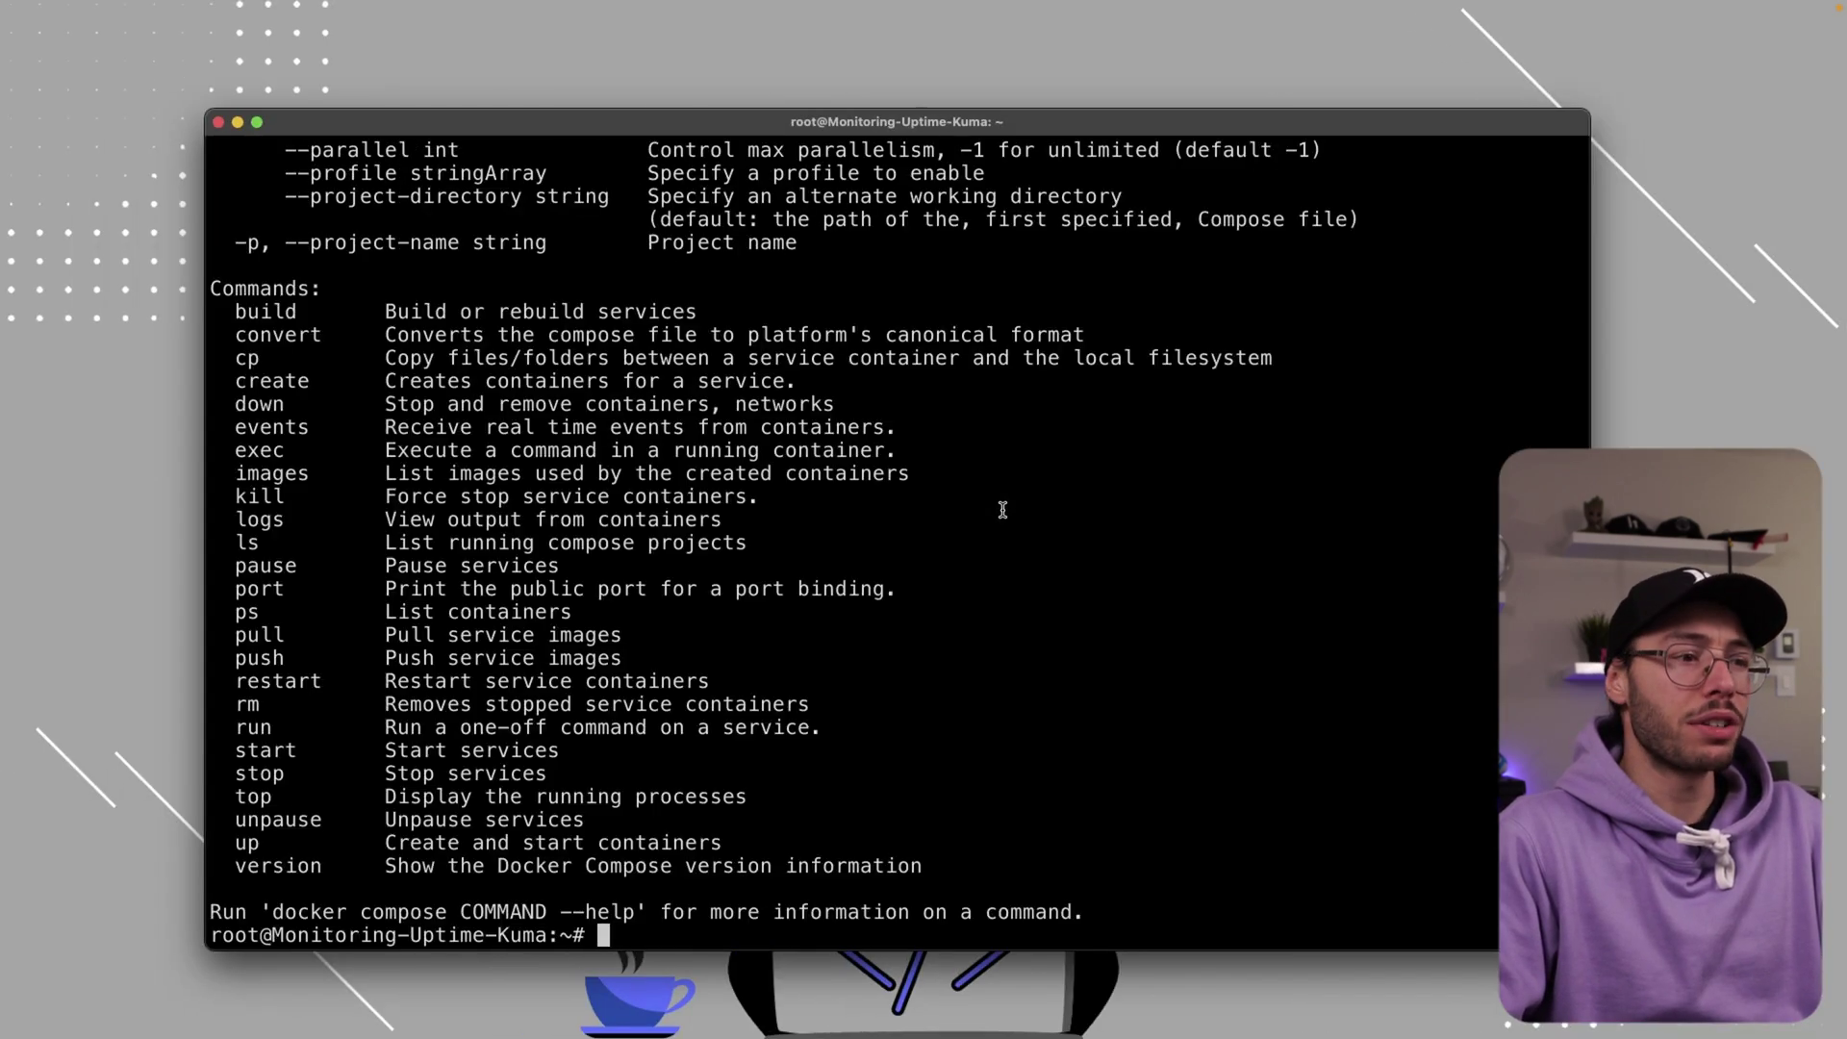
Try to start the uptime-kuma service in the foreground with docker compose up, and abort the run
type("docker compose build up")
key("Return")
type("docker compose up")
key("Return")
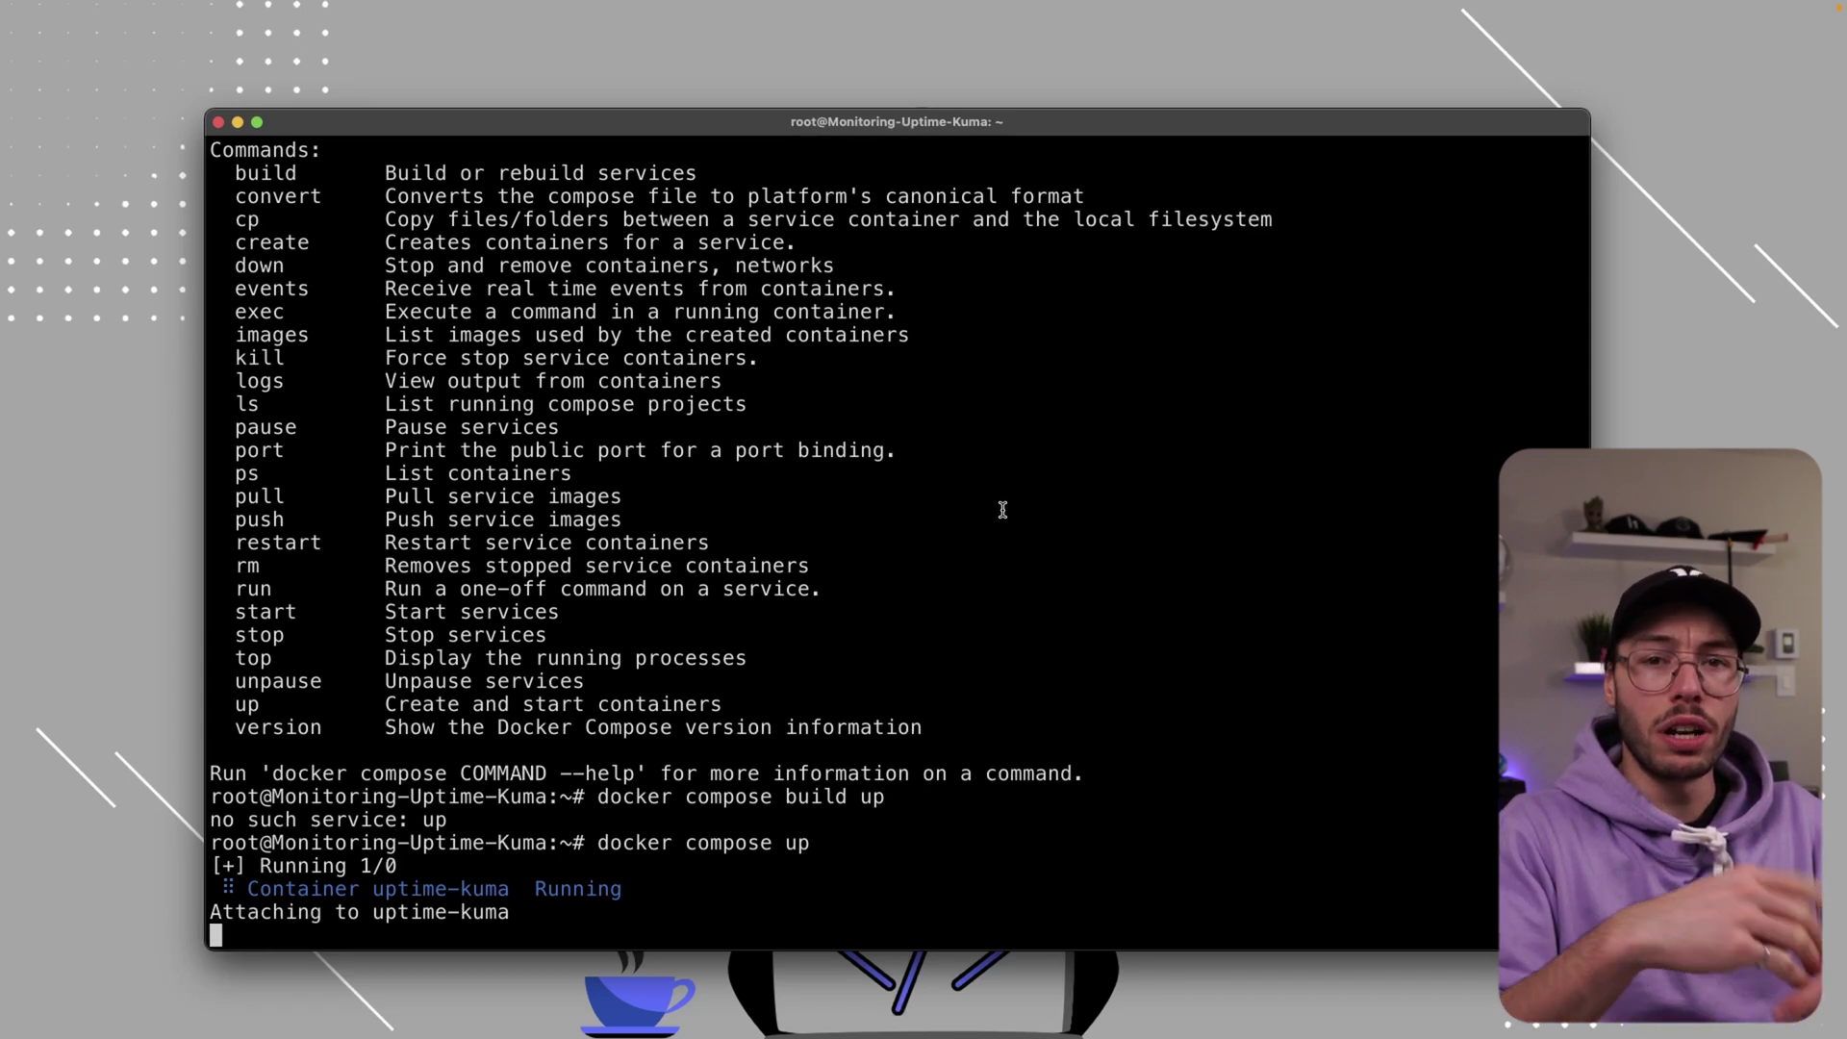
key("ctrl+c")
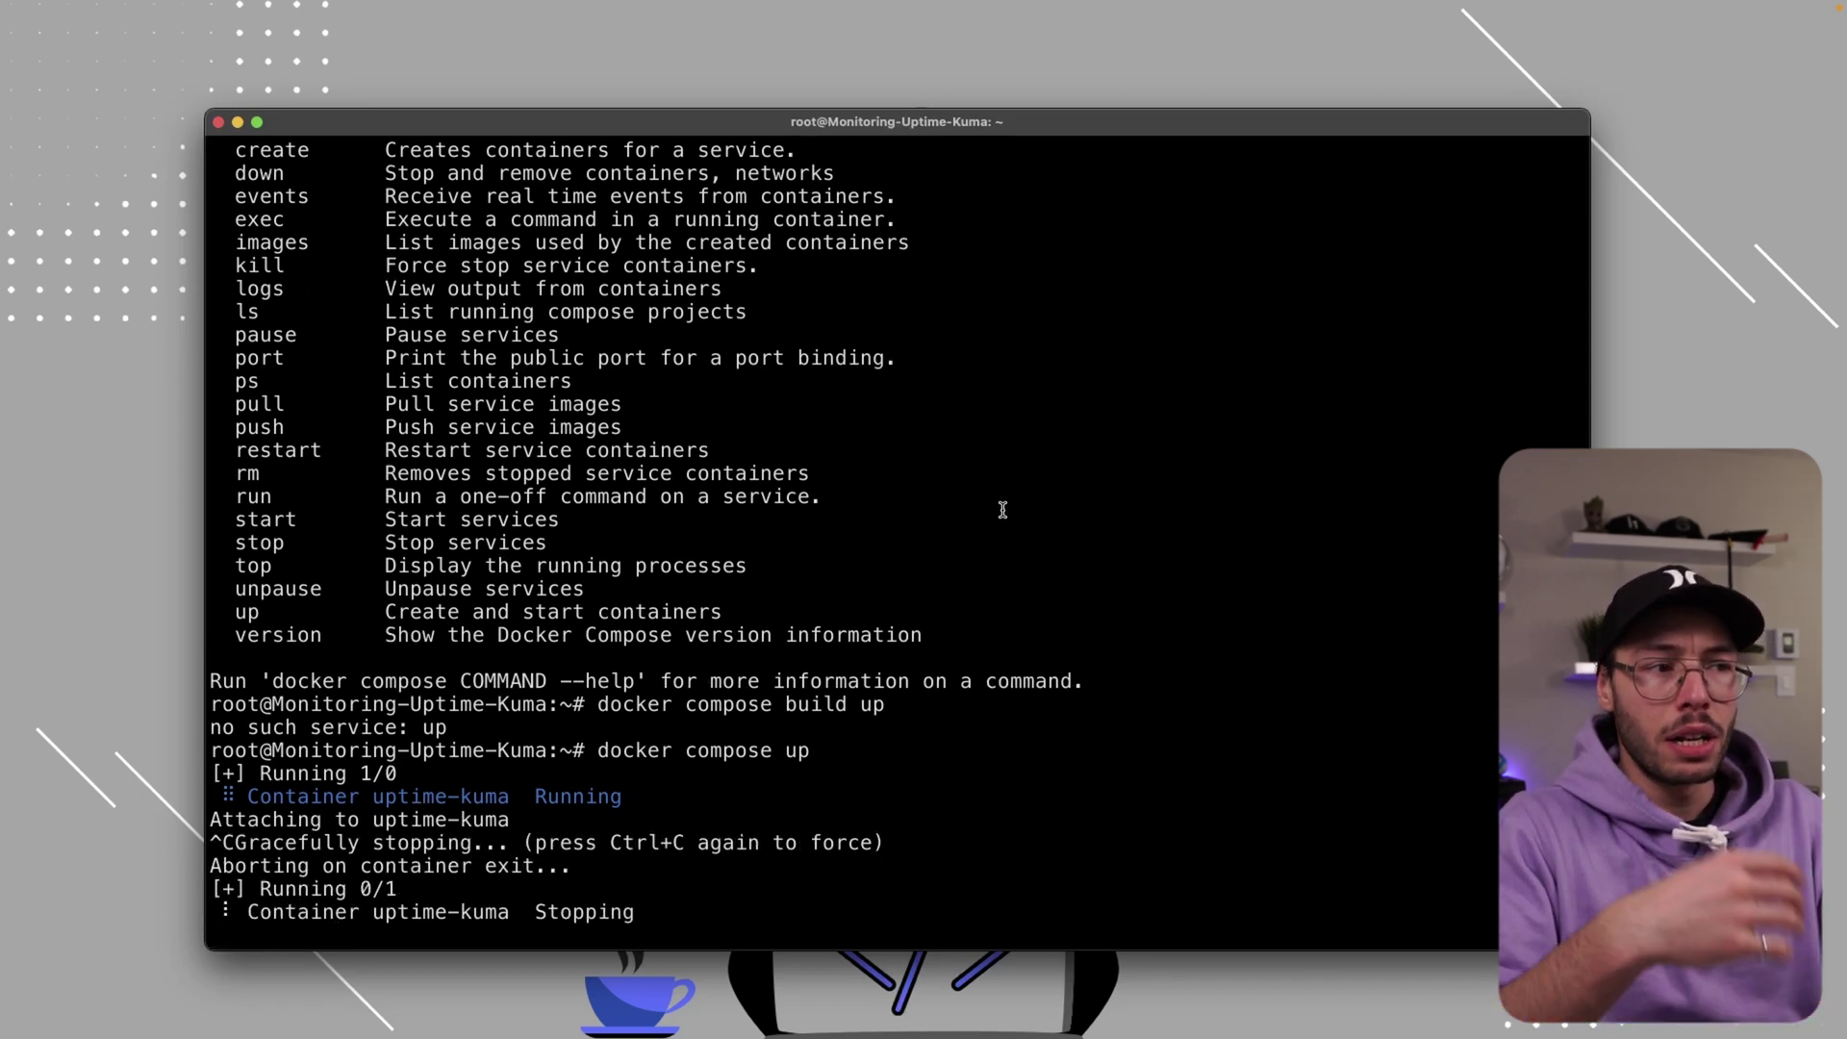
key("ctrl+c")
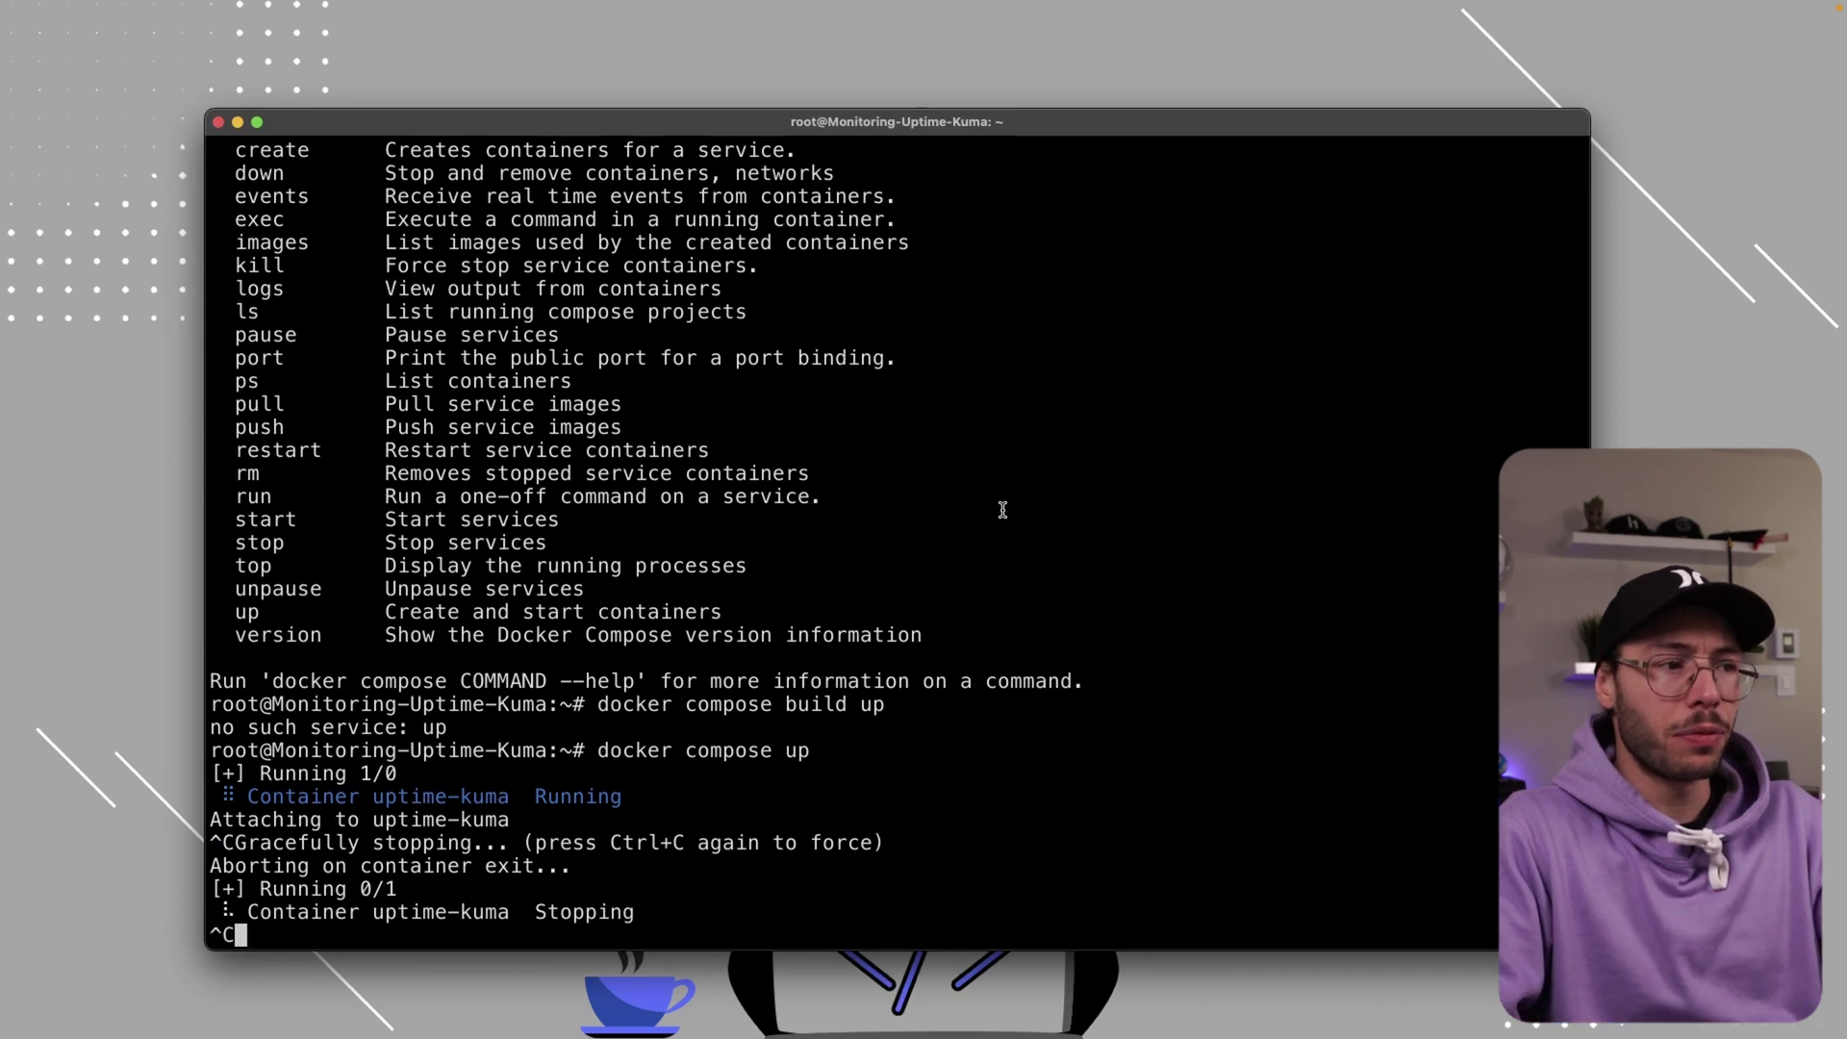
Start the service in the background with docker compose up --detach and list the running containers with docker ps
key("Up")
type("--detach")
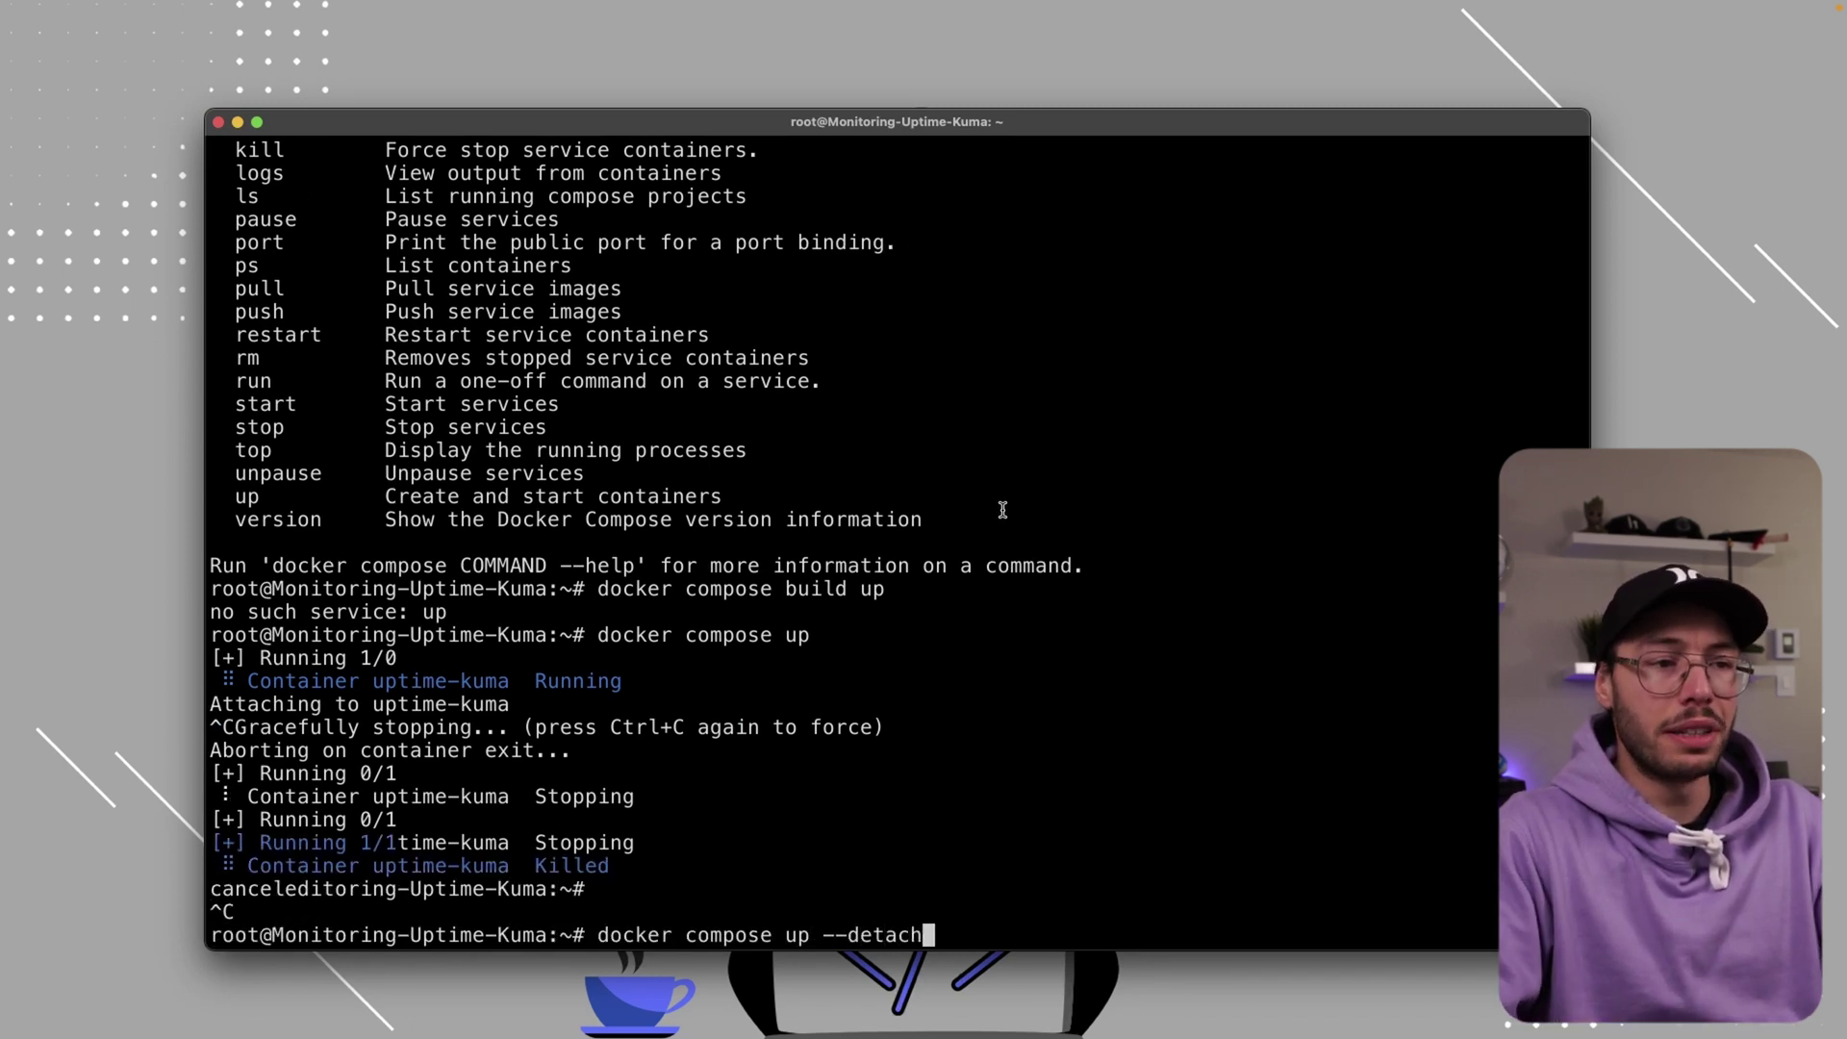
key("Return")
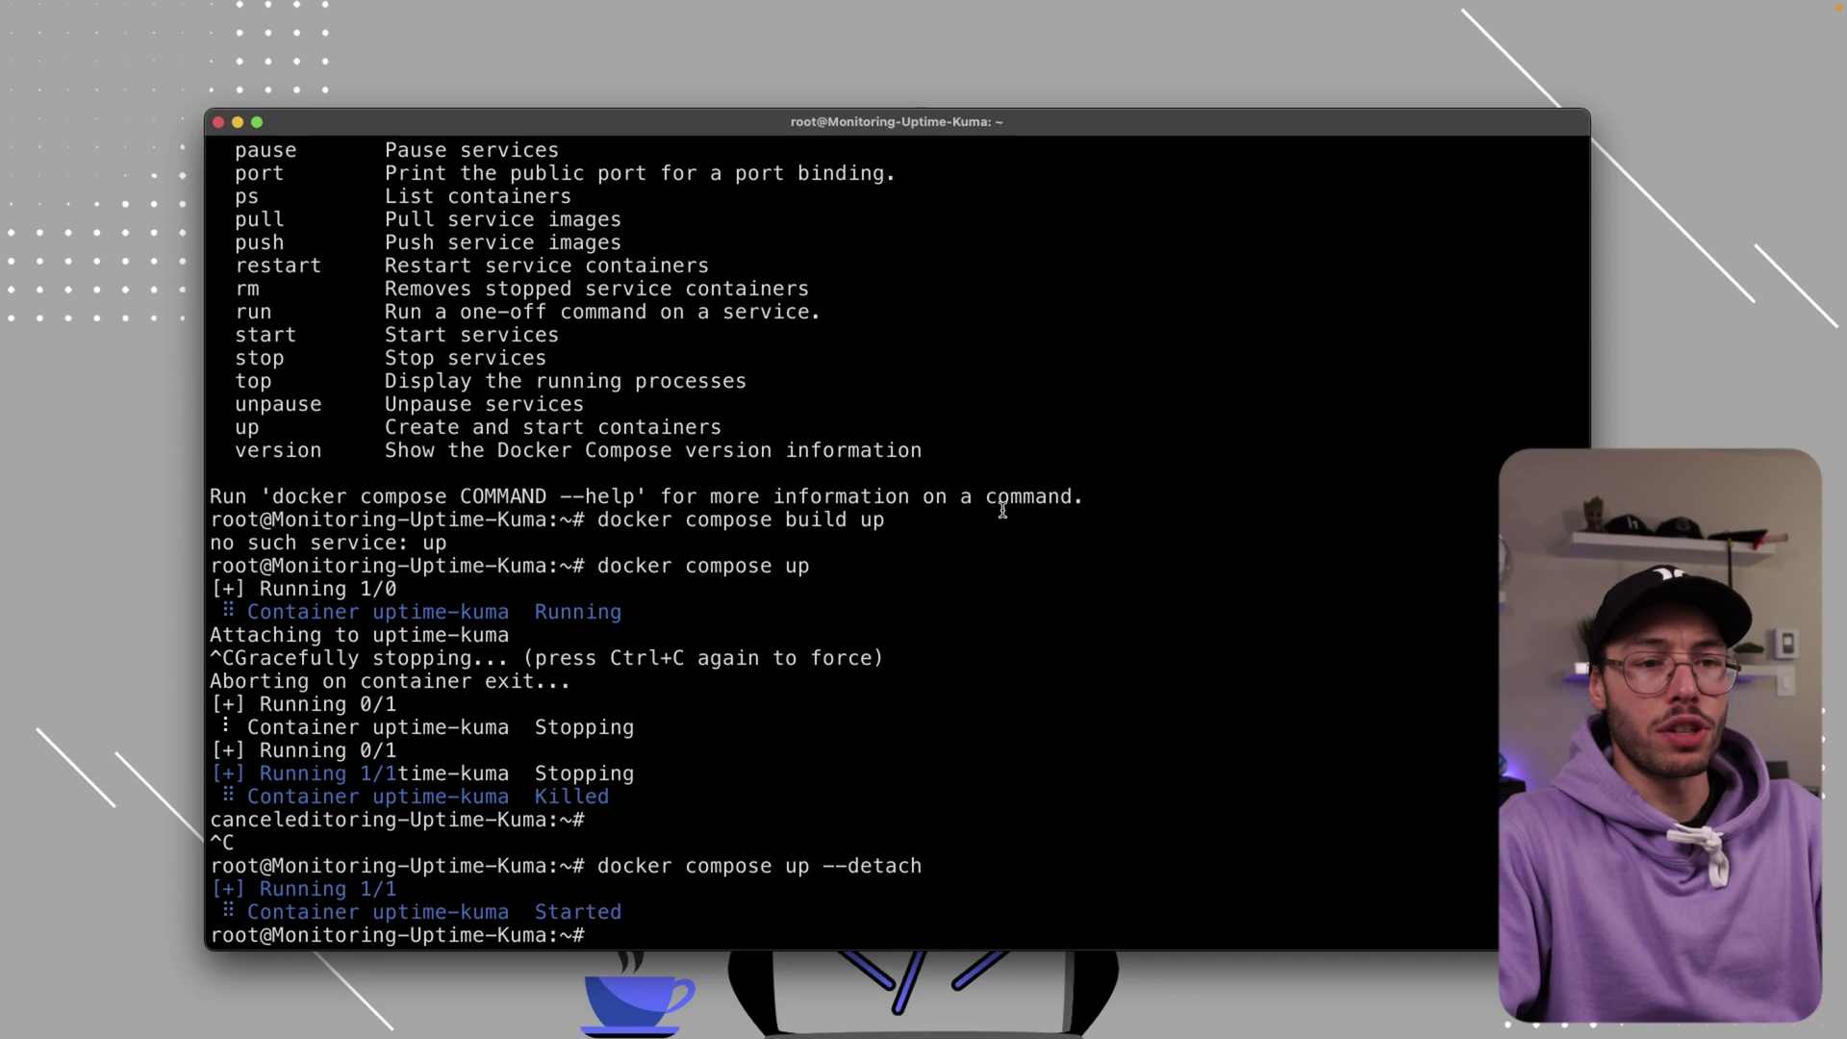
type("docker ps")
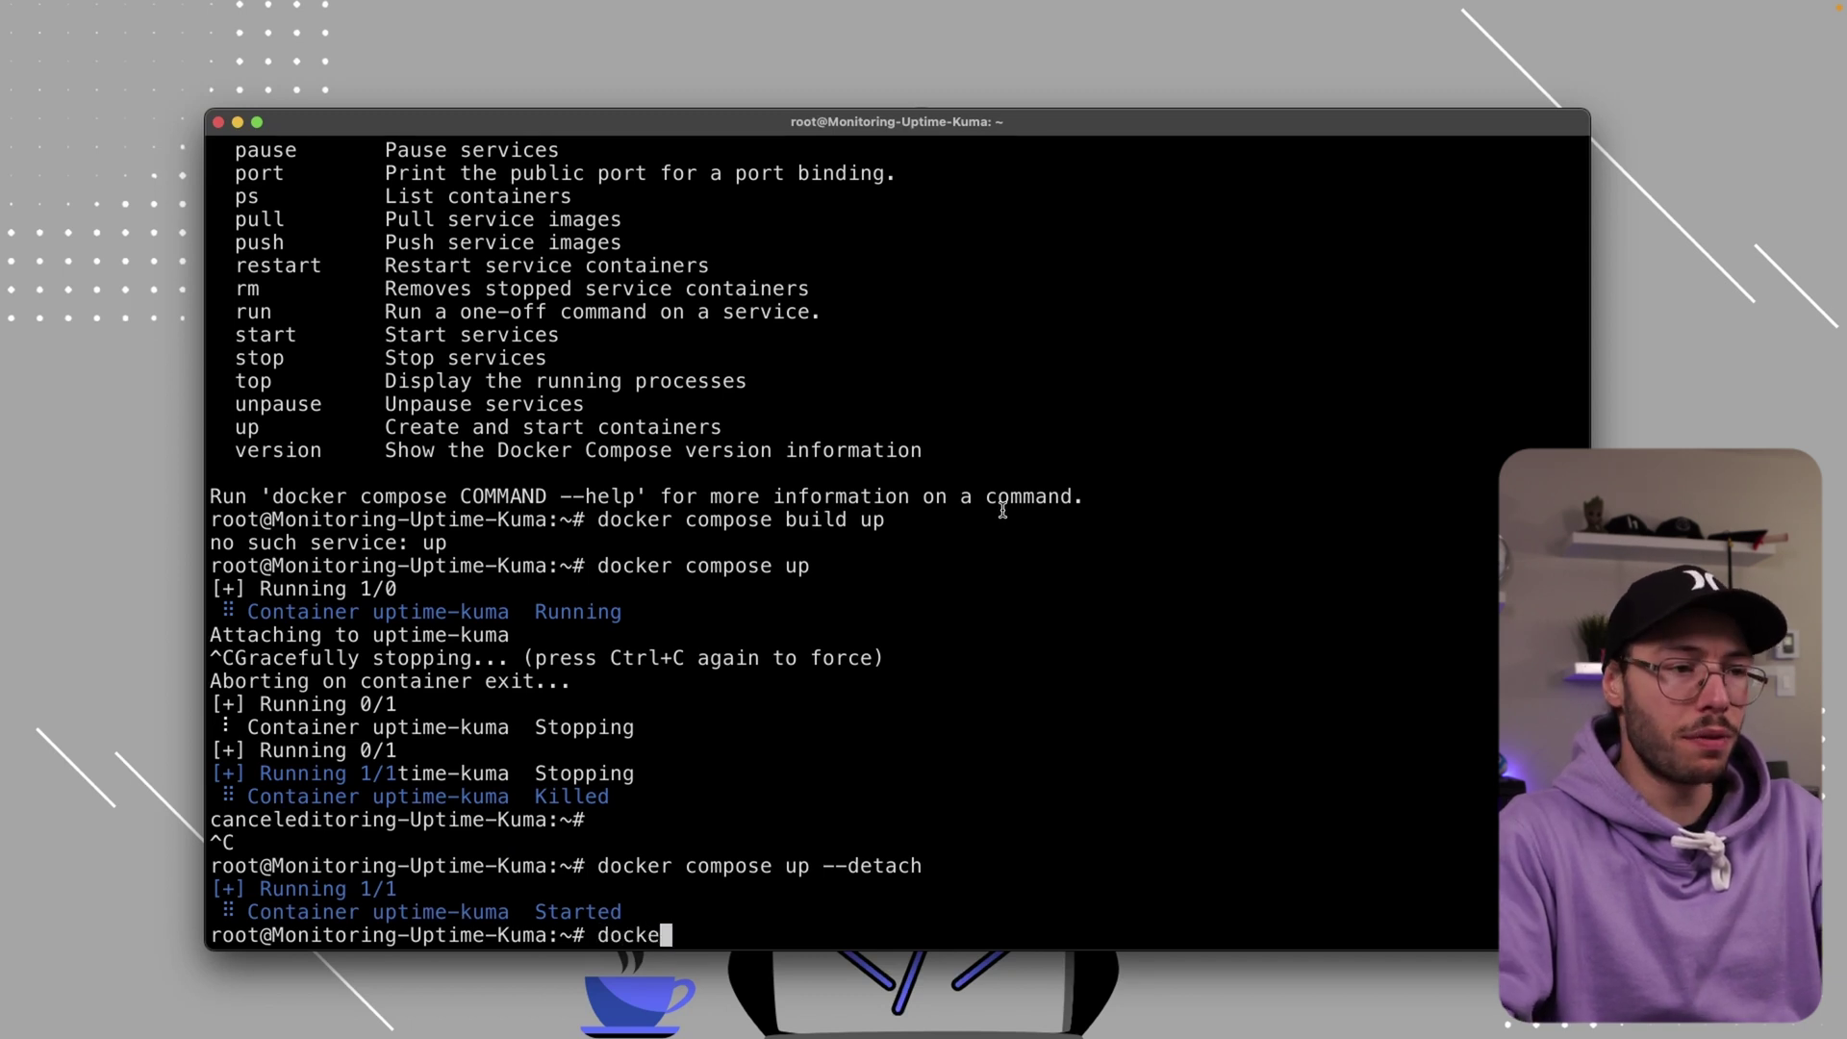
key("Return")
left_click_drag(944, 921, 211, 884)
left_click(294, 894)
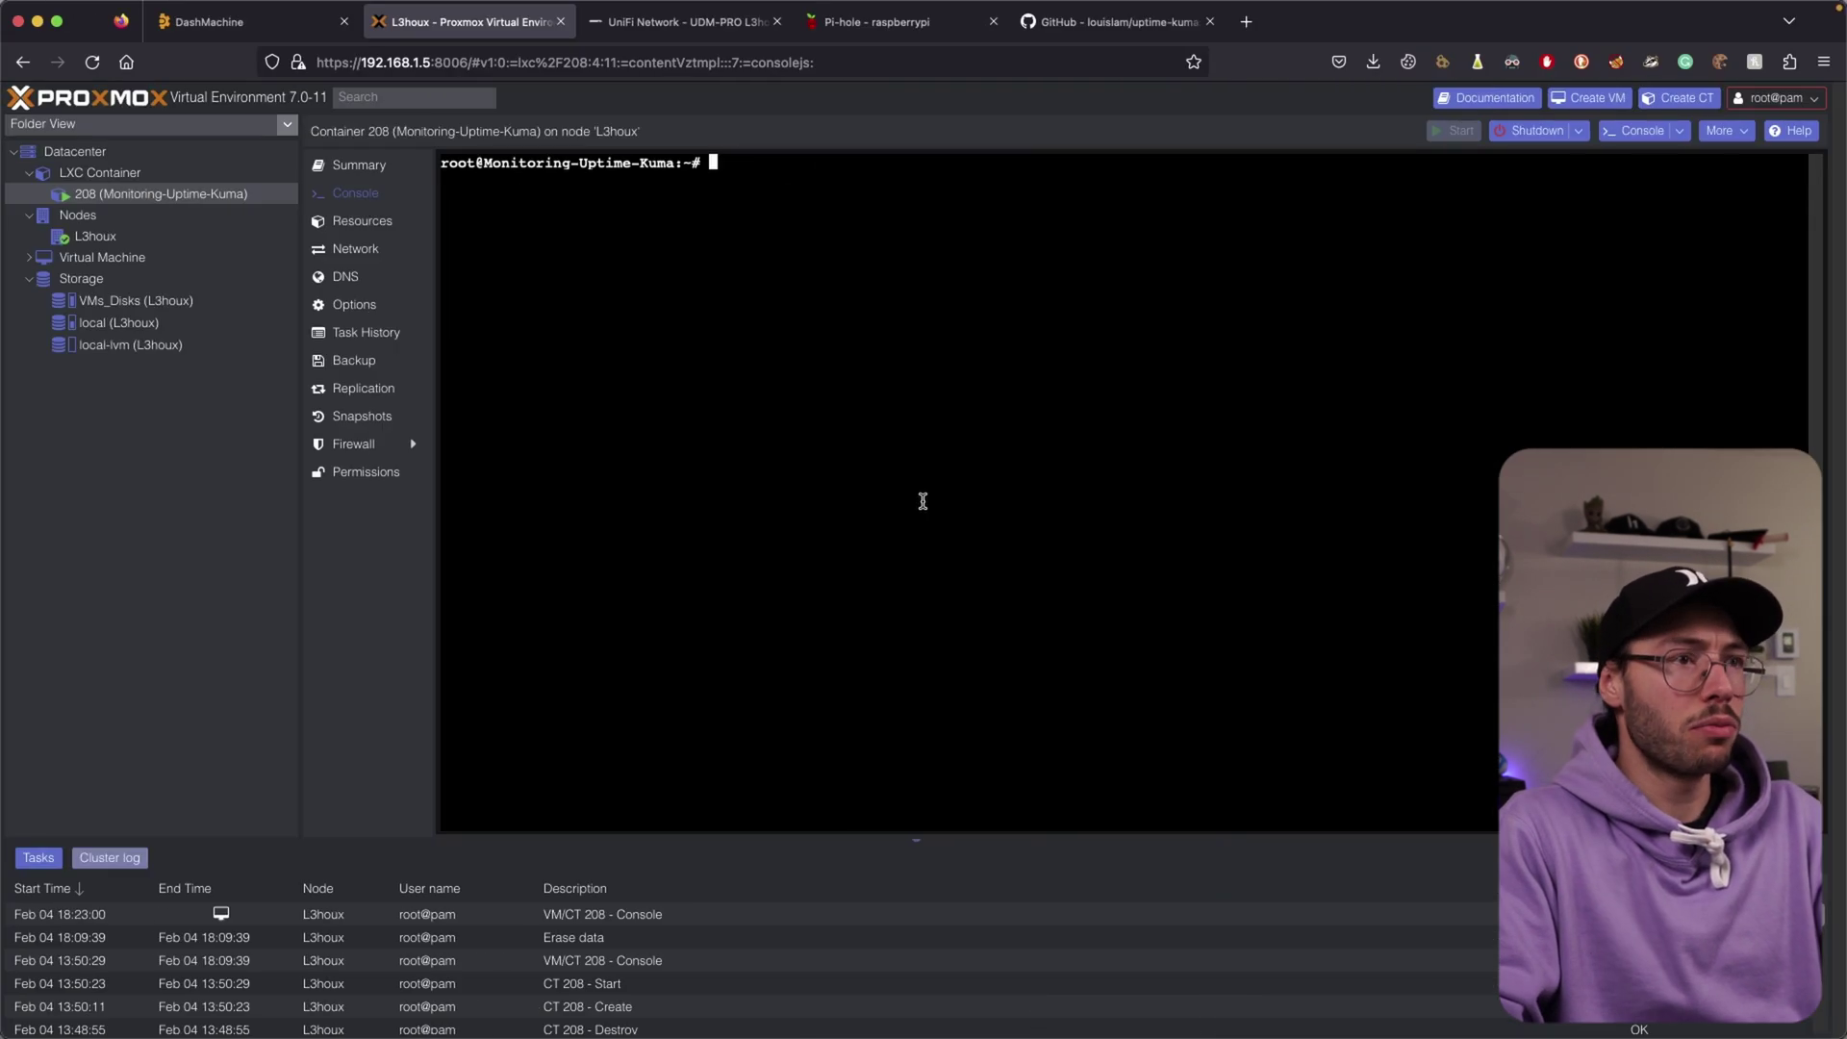
Switch to the browser and open 192.168.1.252:3001/setup in a new tab
key("ctrl+t")
type("19")
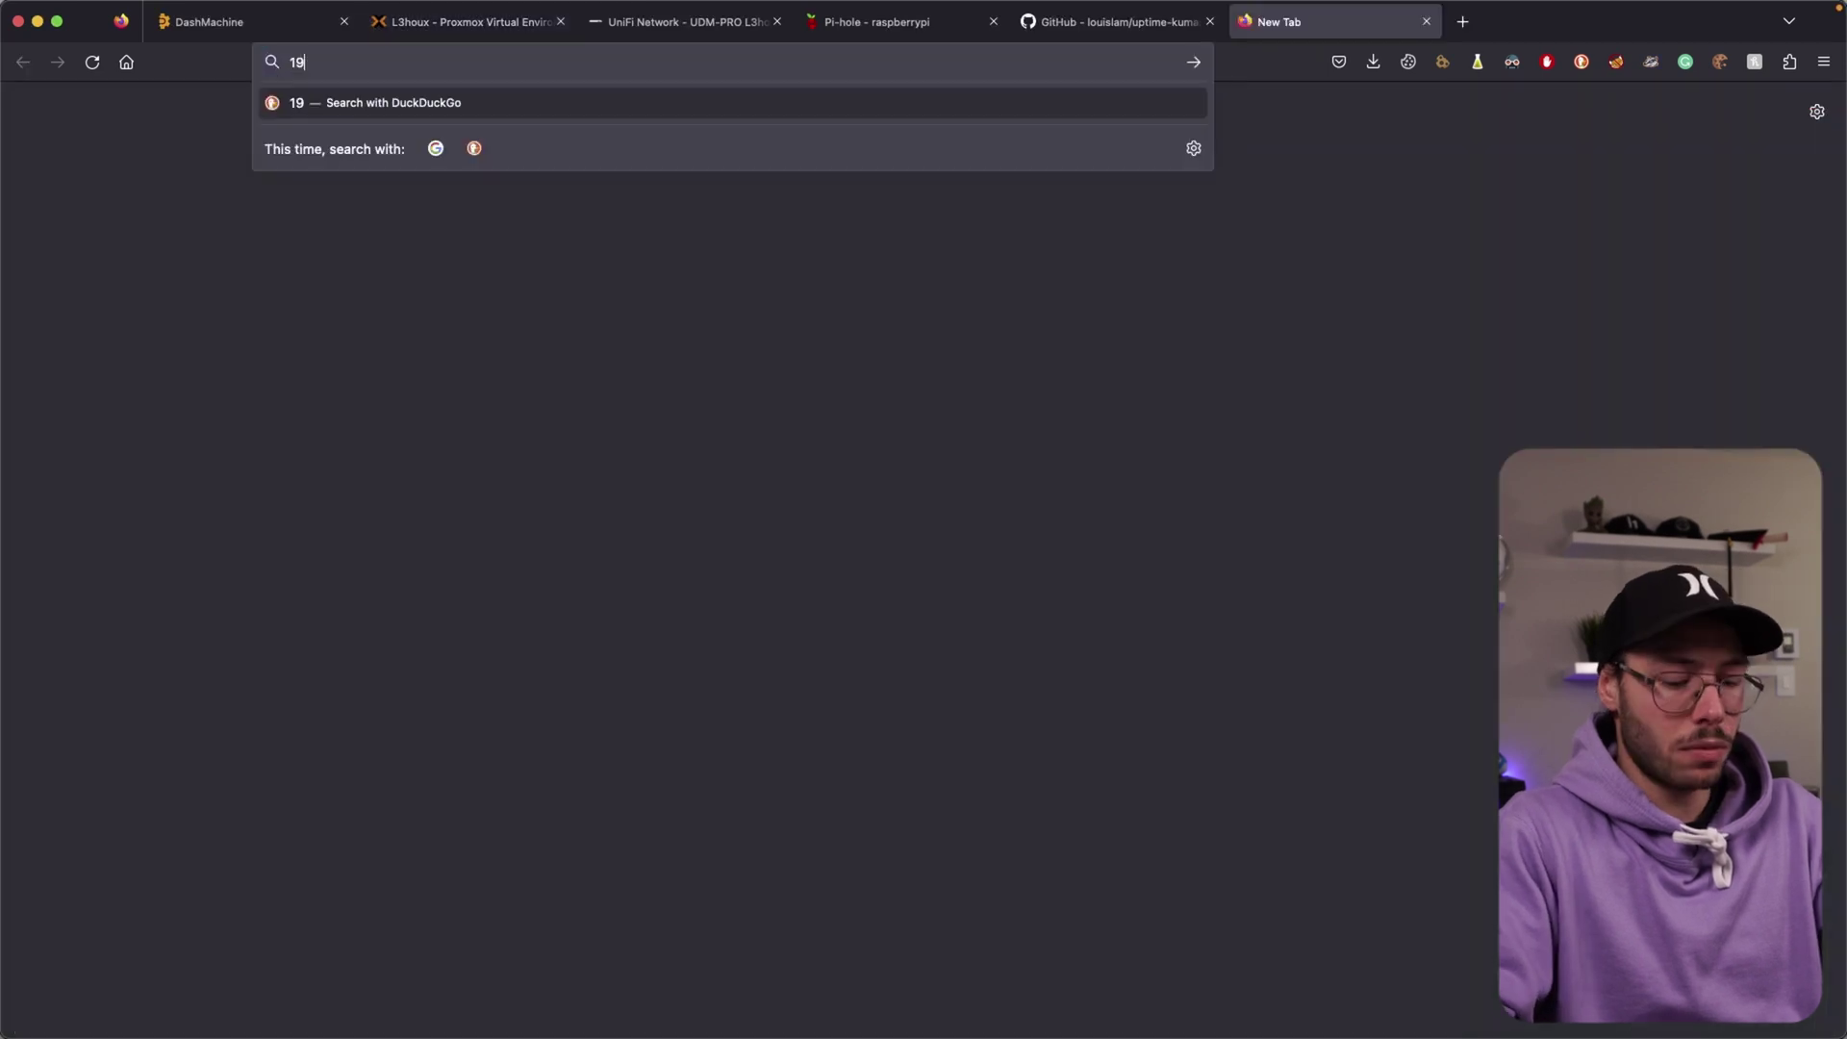
type("2.168.1.252")
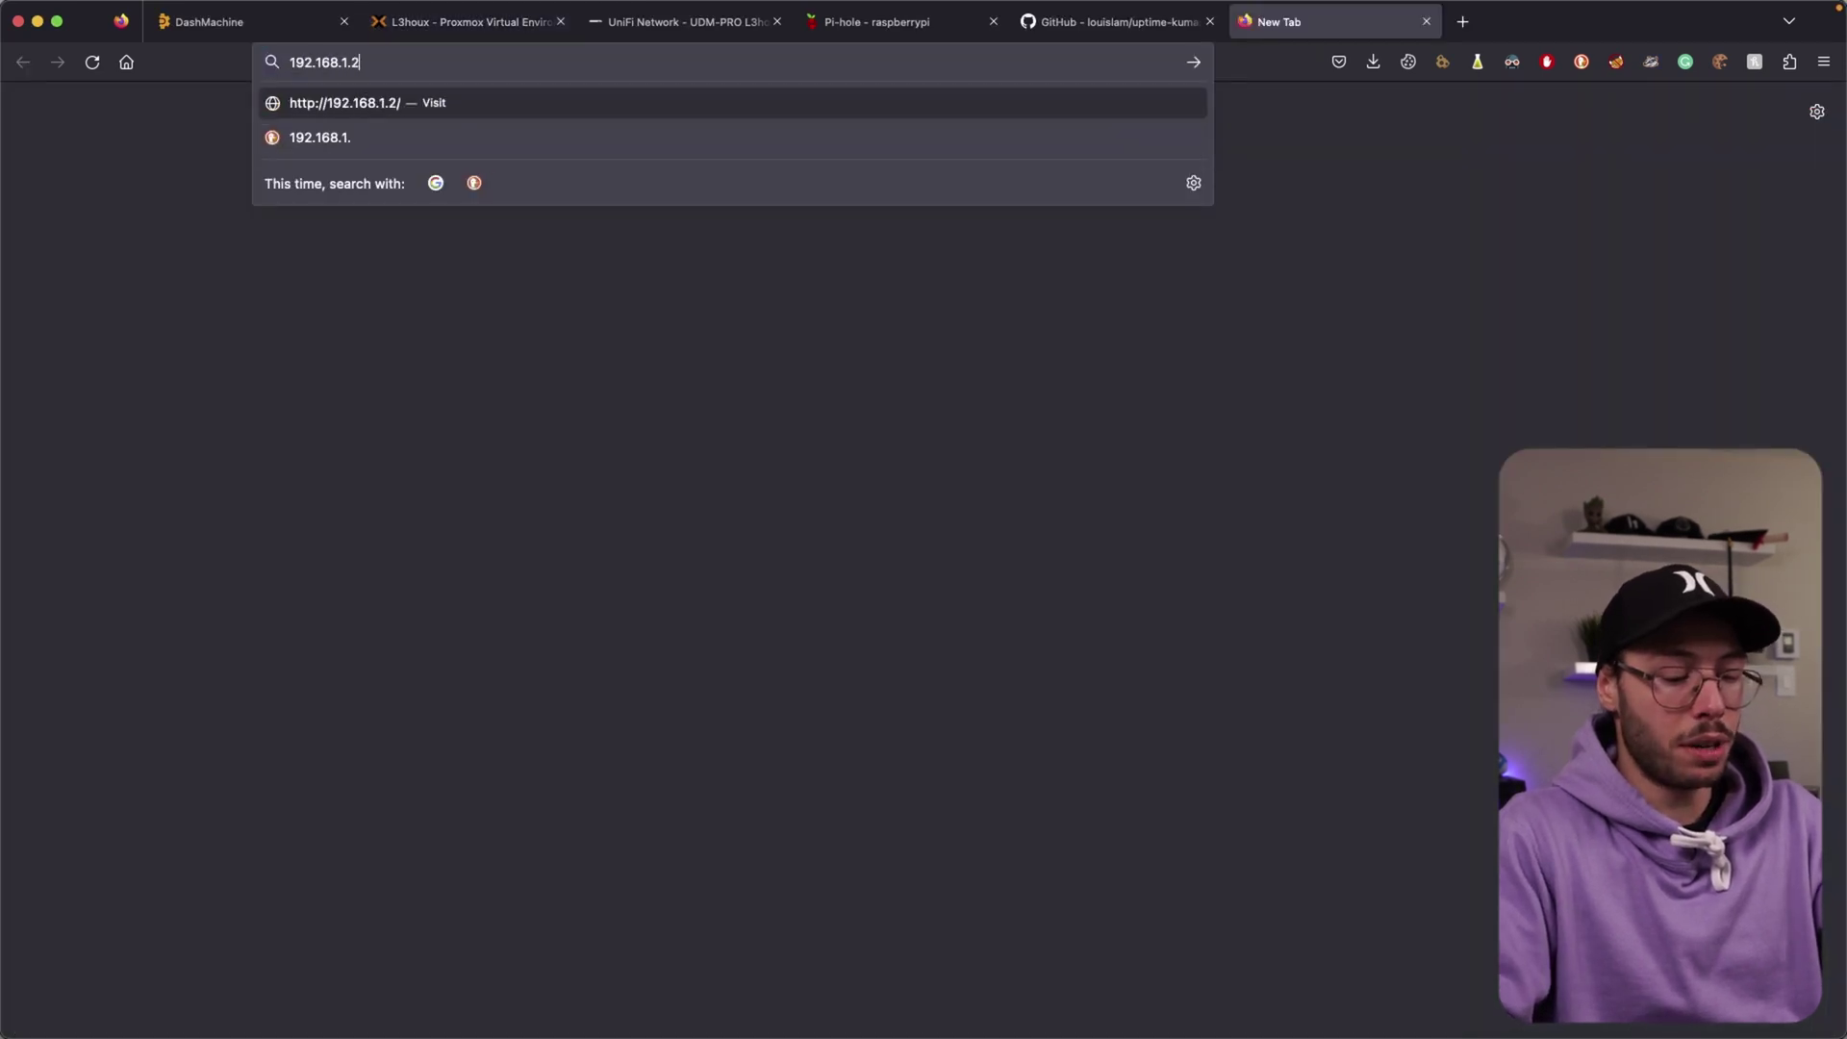
type(":3001/setup")
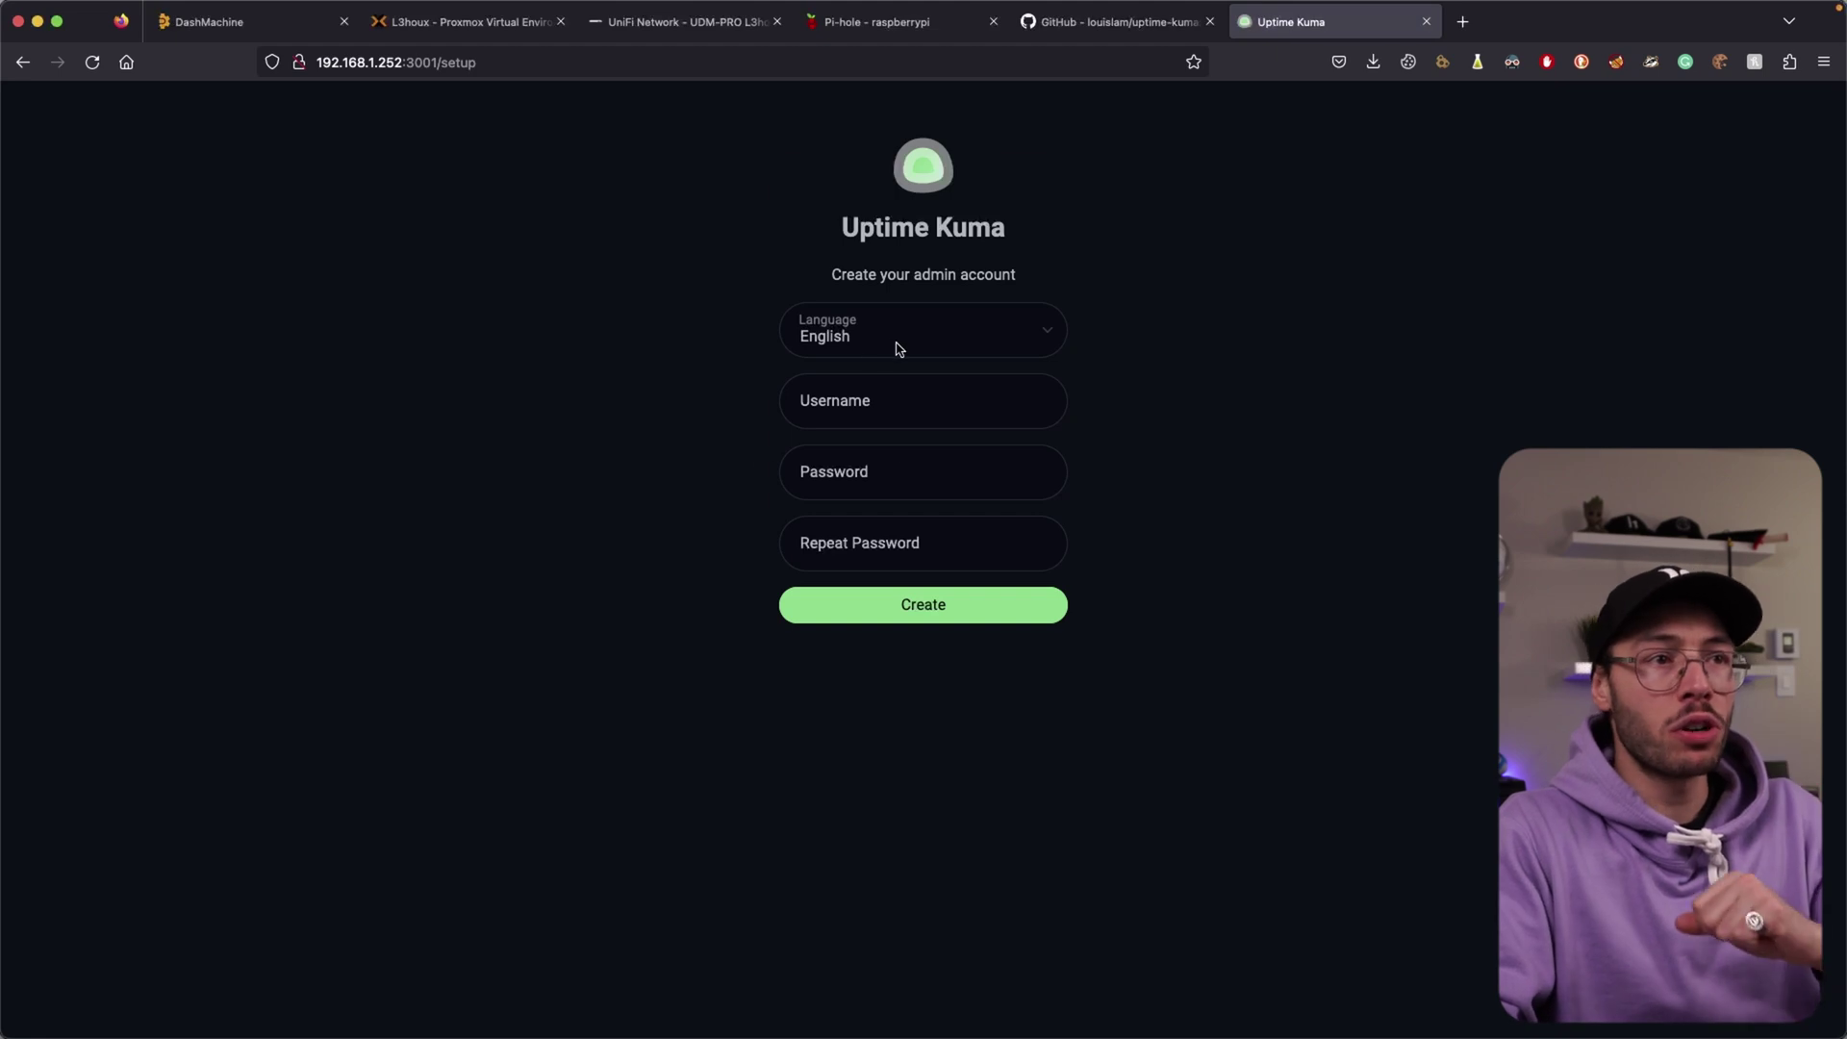
Try Español as the setup page language and return it to English
double_click(897, 344)
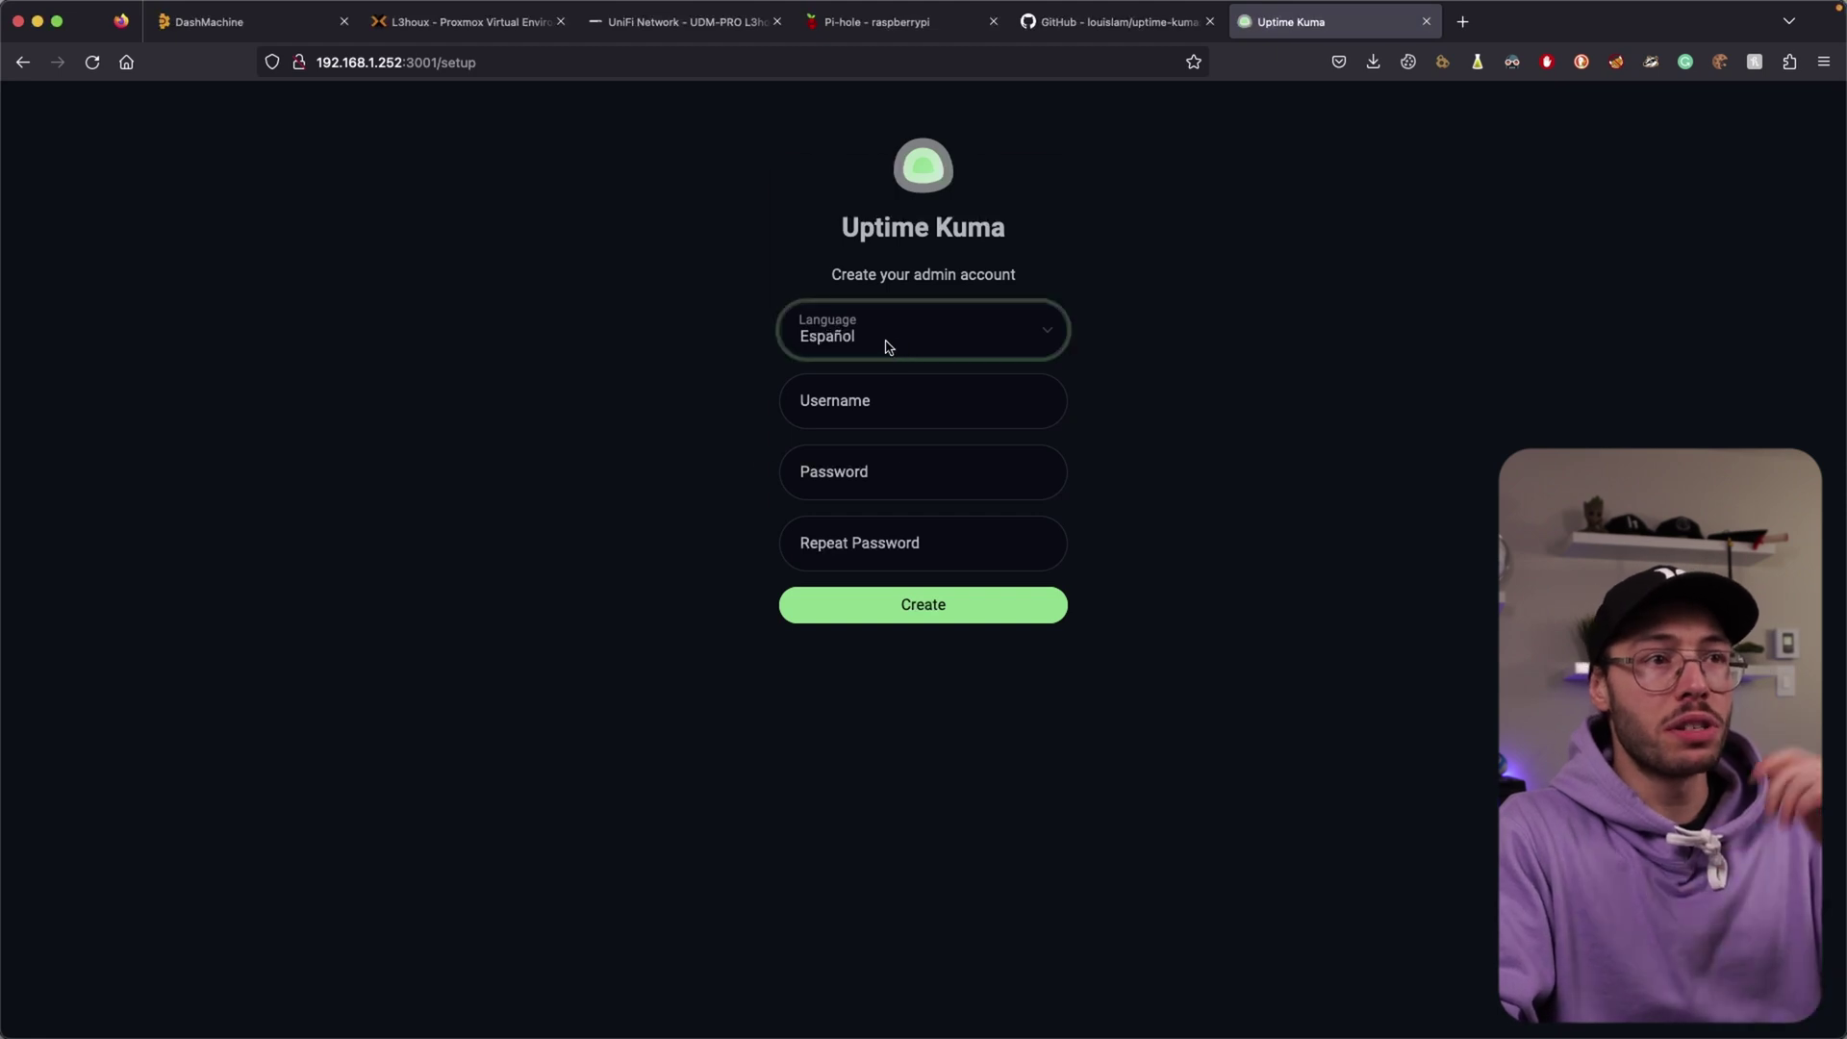
left_click(889, 335)
left_click(883, 289)
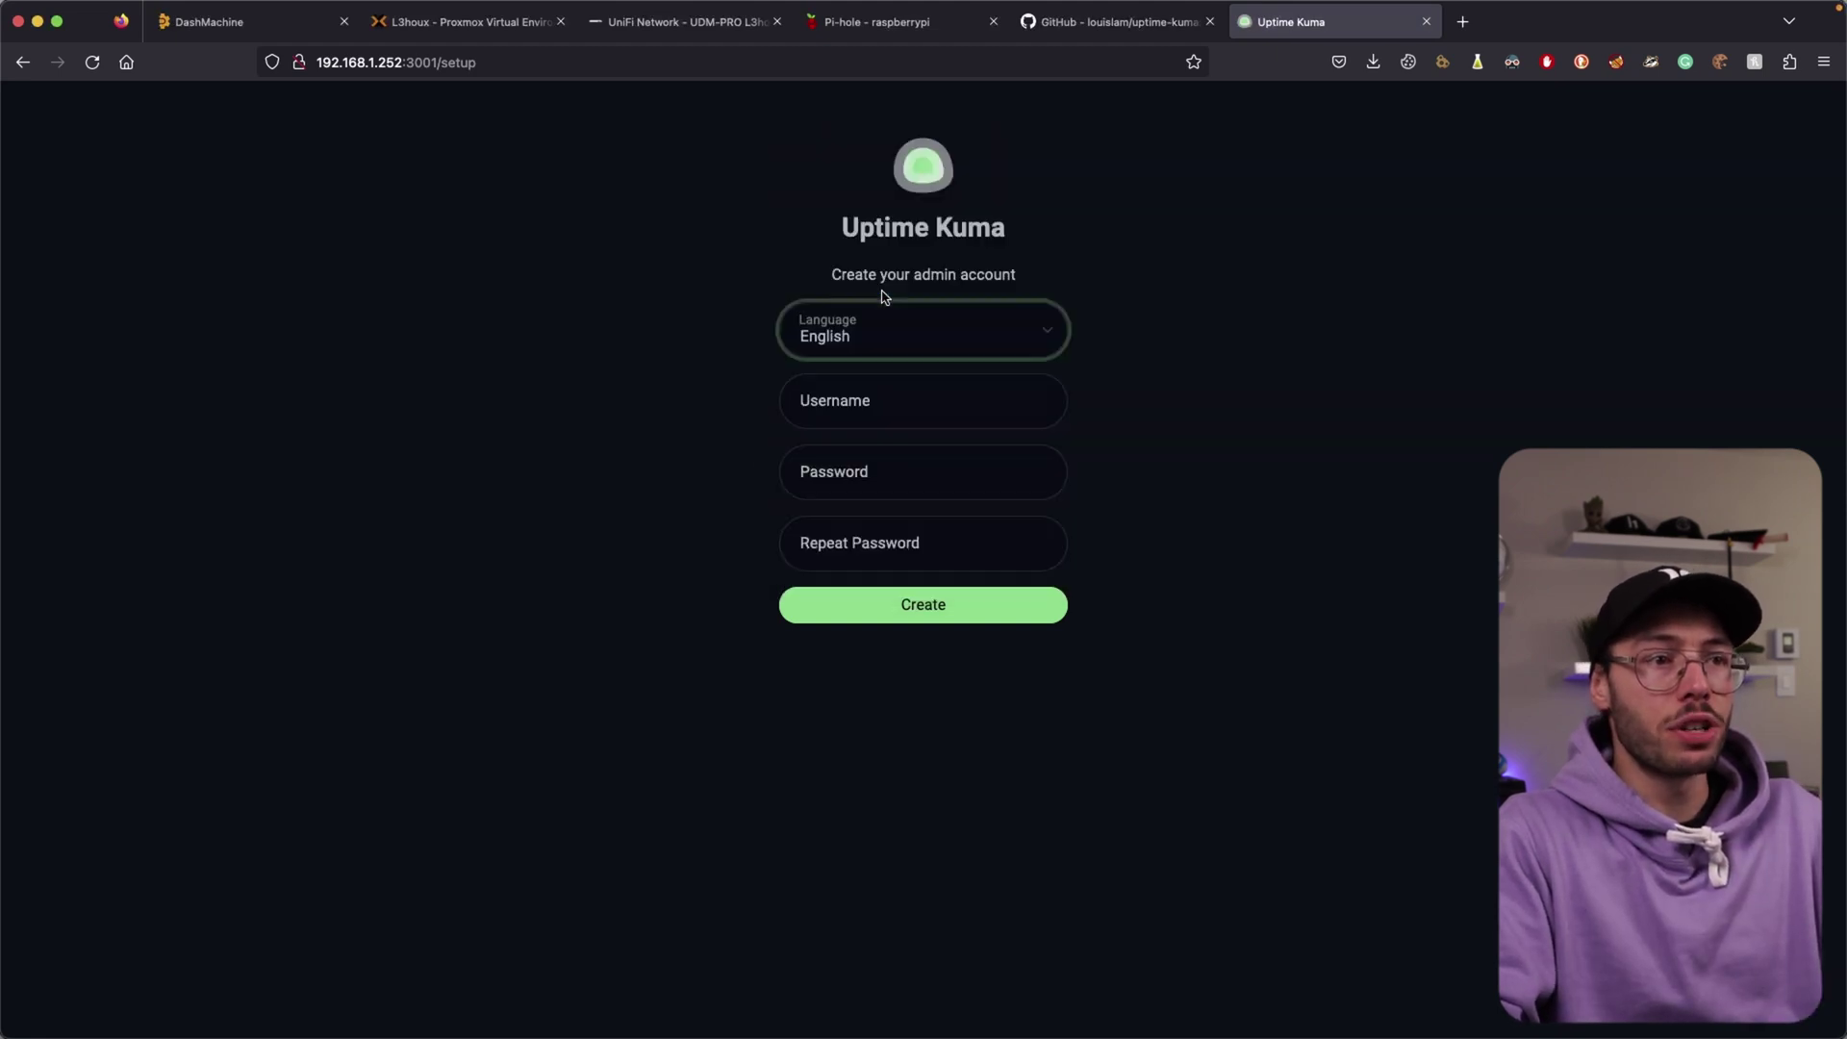
Create the Uptime Kuma admin account by entering the admin username and the account password in both password fields
left_click(898, 414)
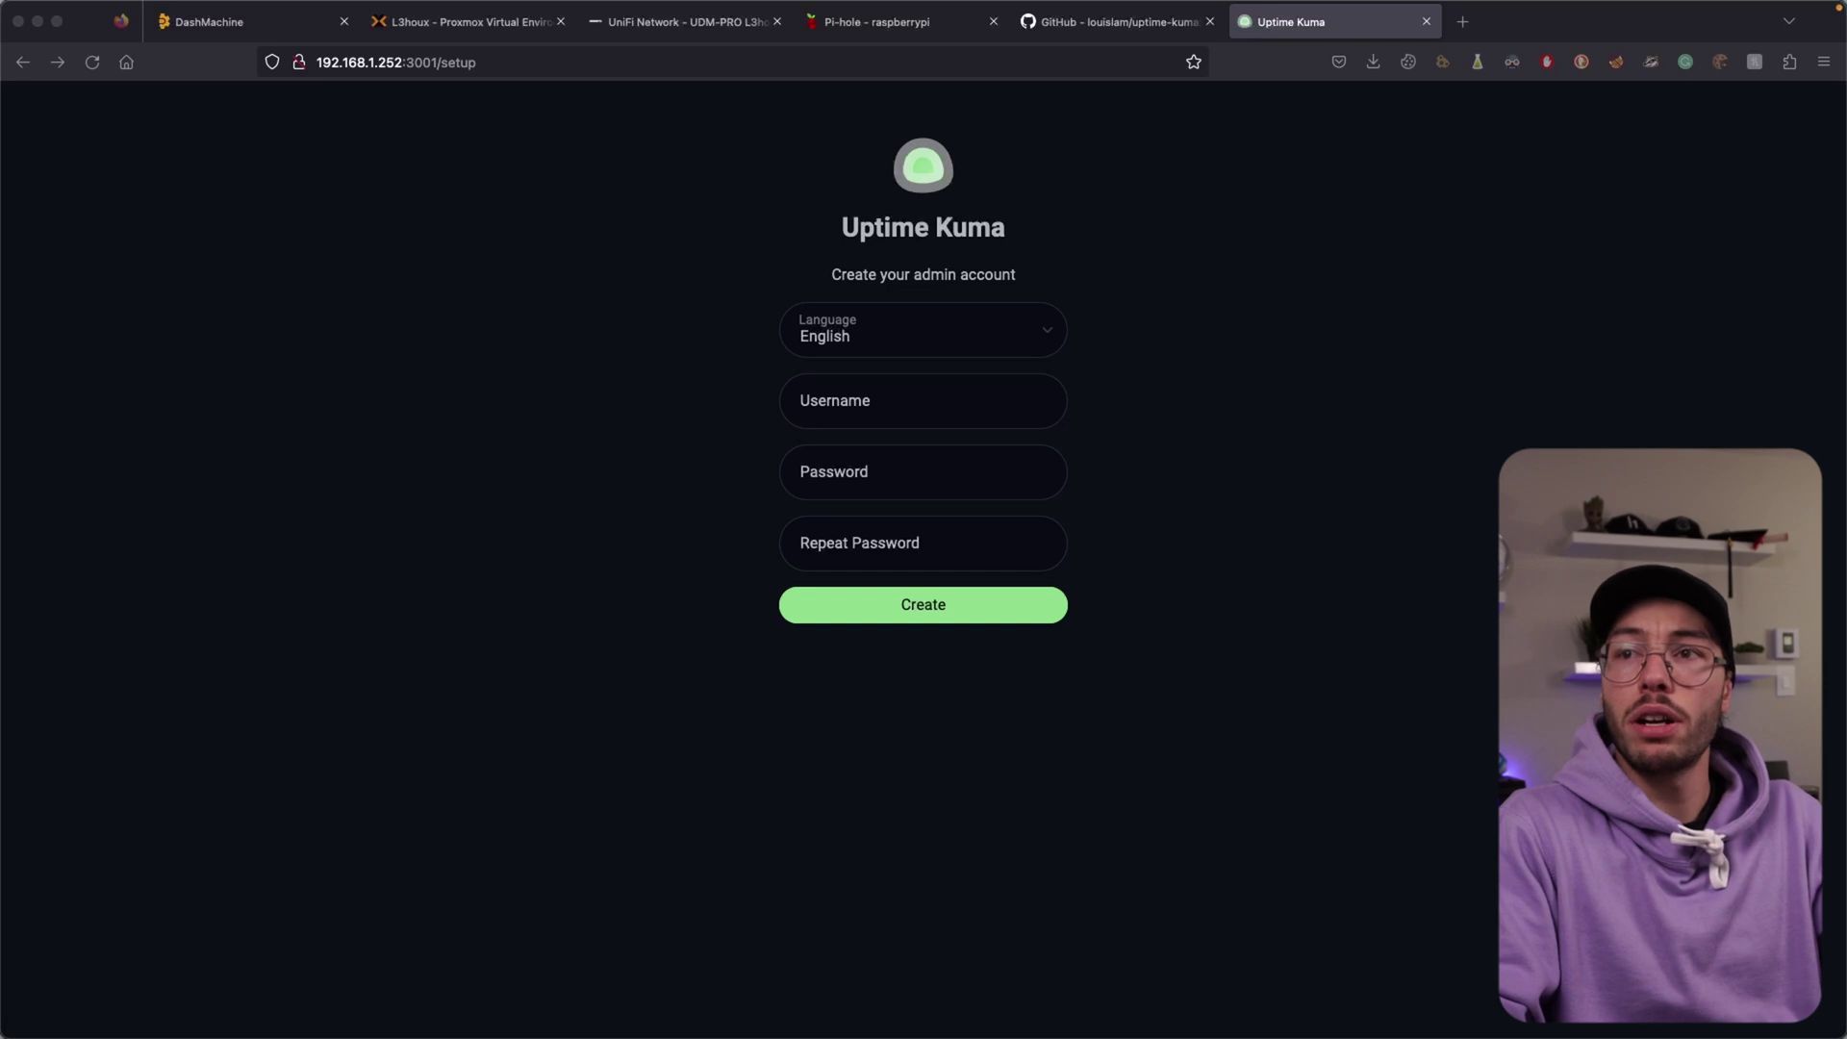
left_click(846, 404)
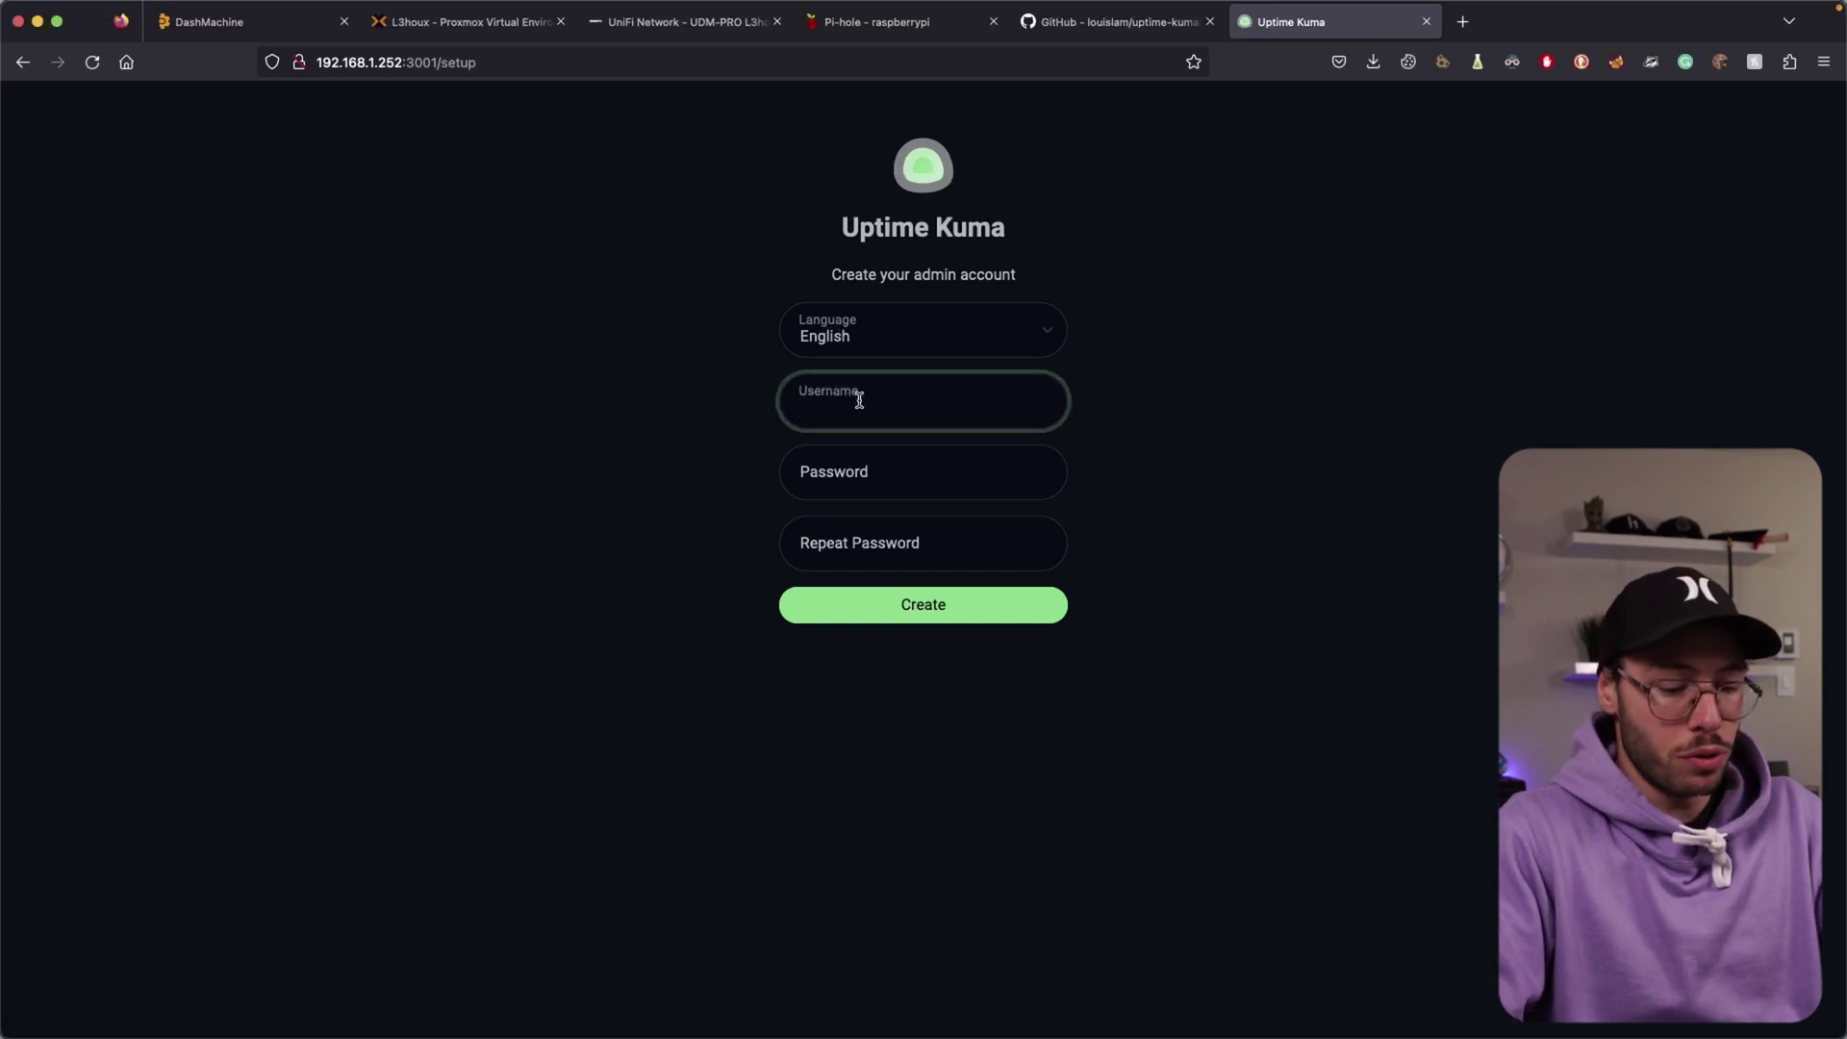
type("L3houx")
key("Tab")
key("super+v")
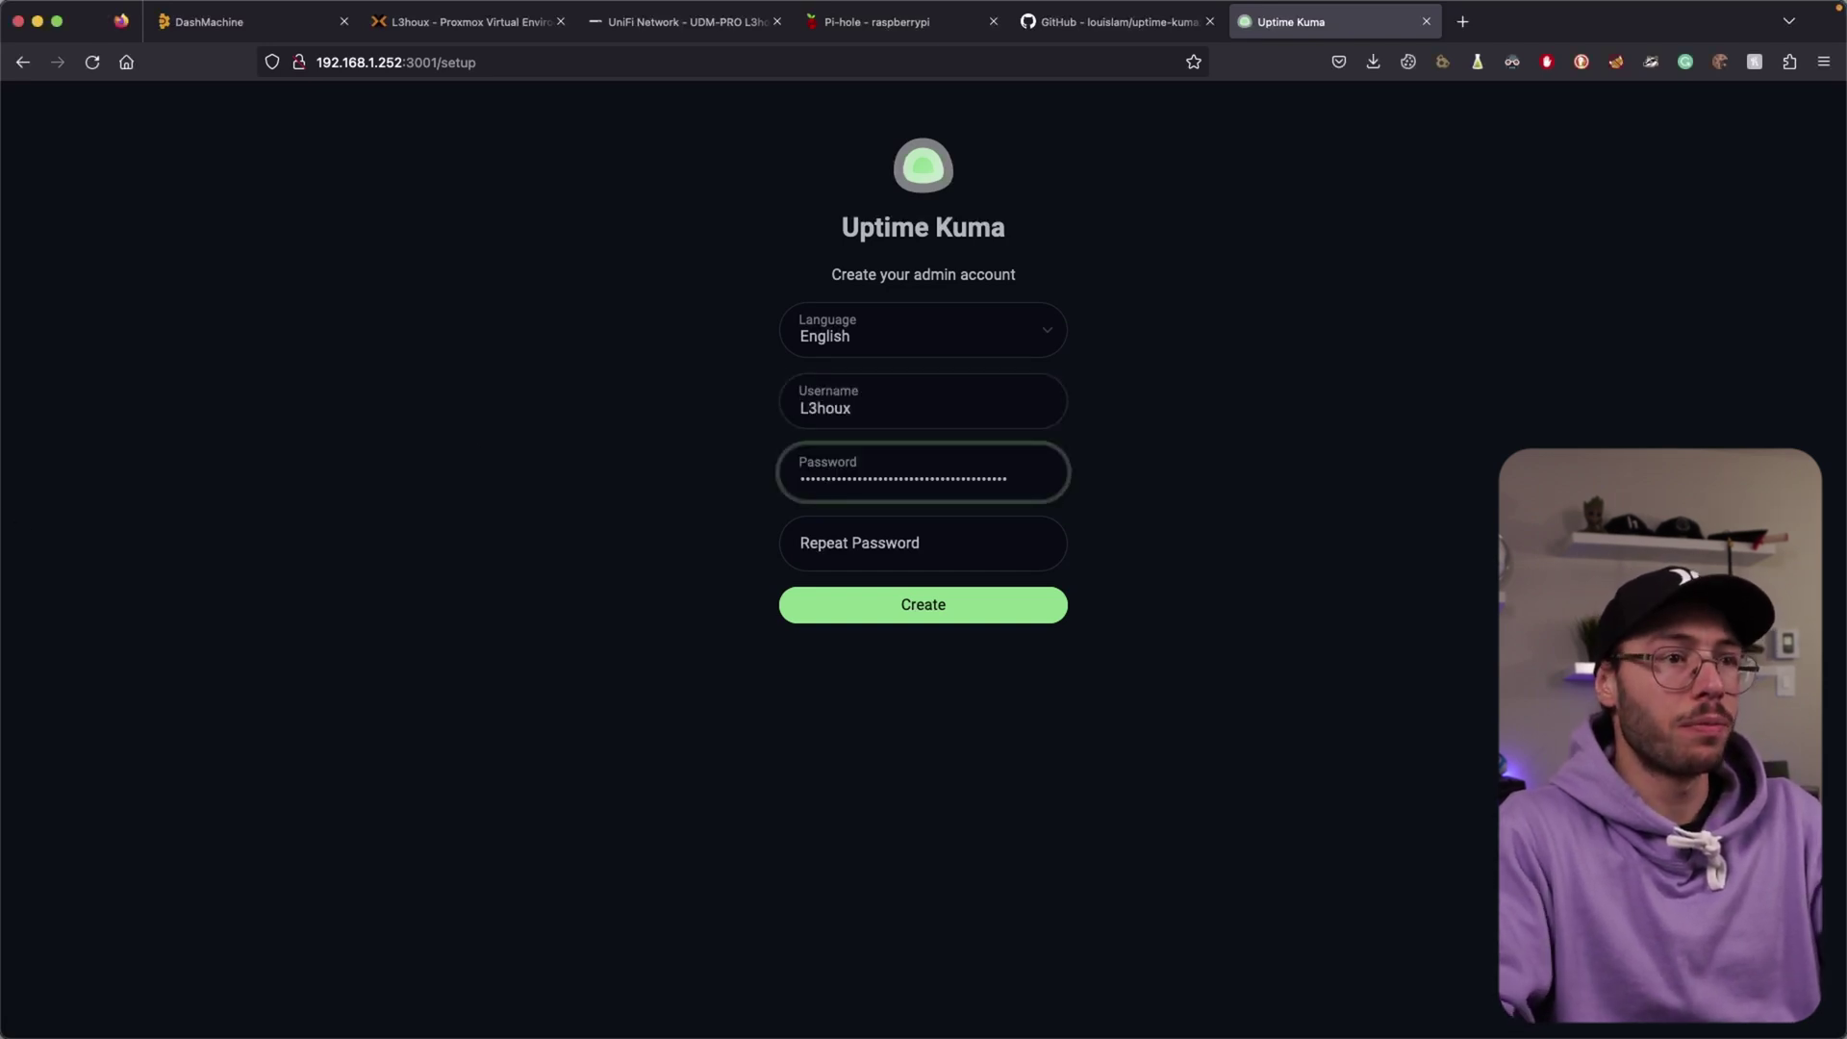
left_click(910, 543)
key("super+v")
left_click(924, 607)
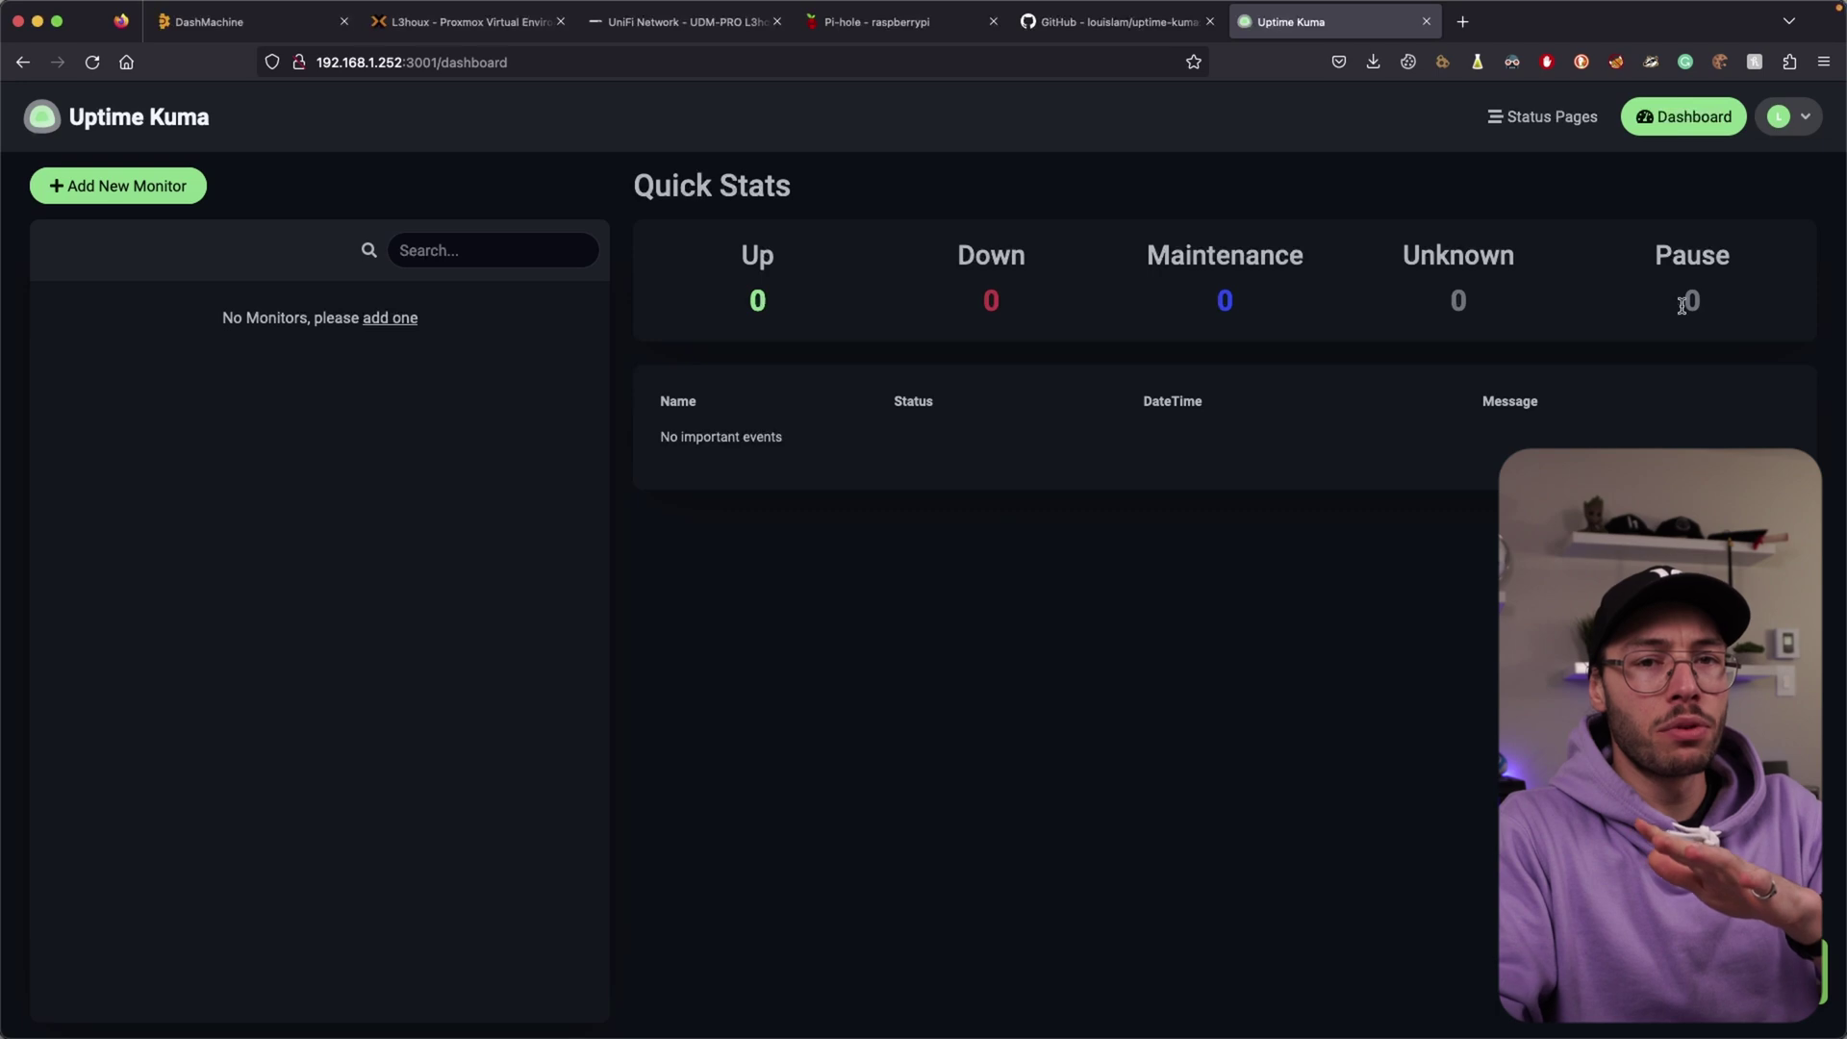
Open the Uptime Kuma settings and examine the General options, including the Steam API Key field
left_click(1787, 117)
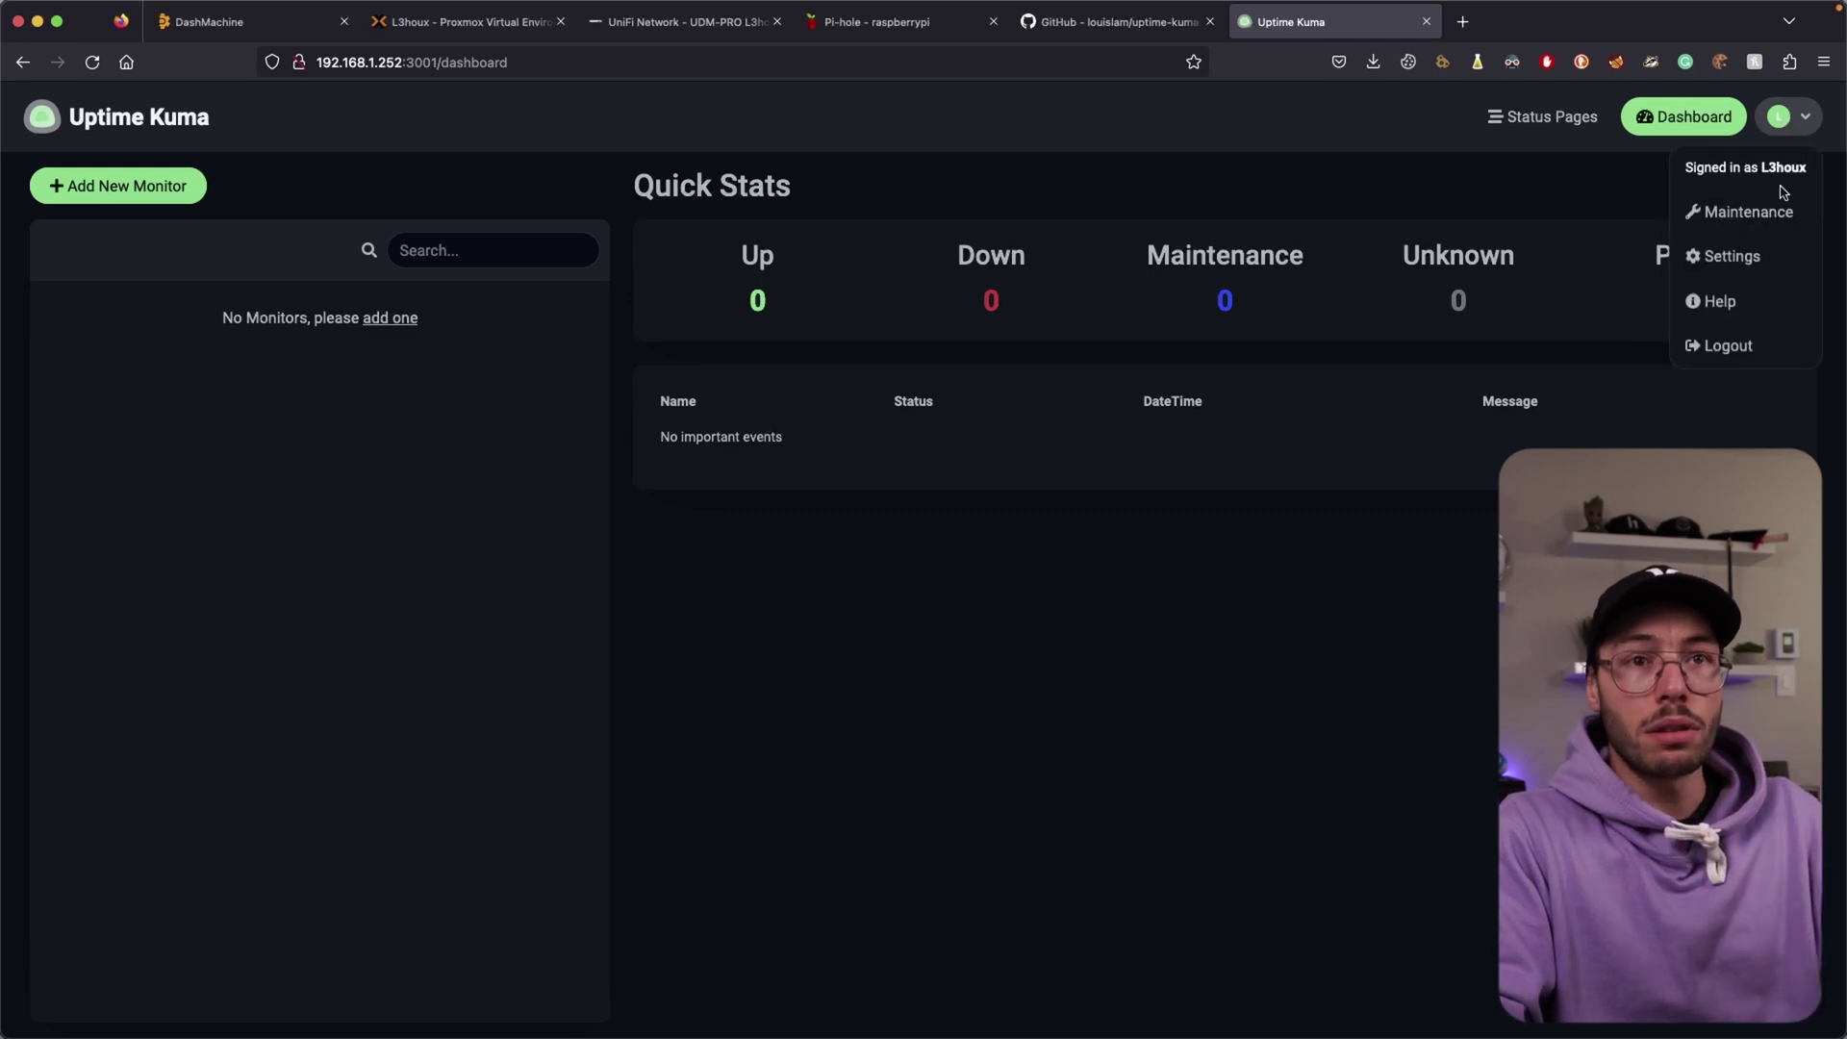
left_click(1742, 257)
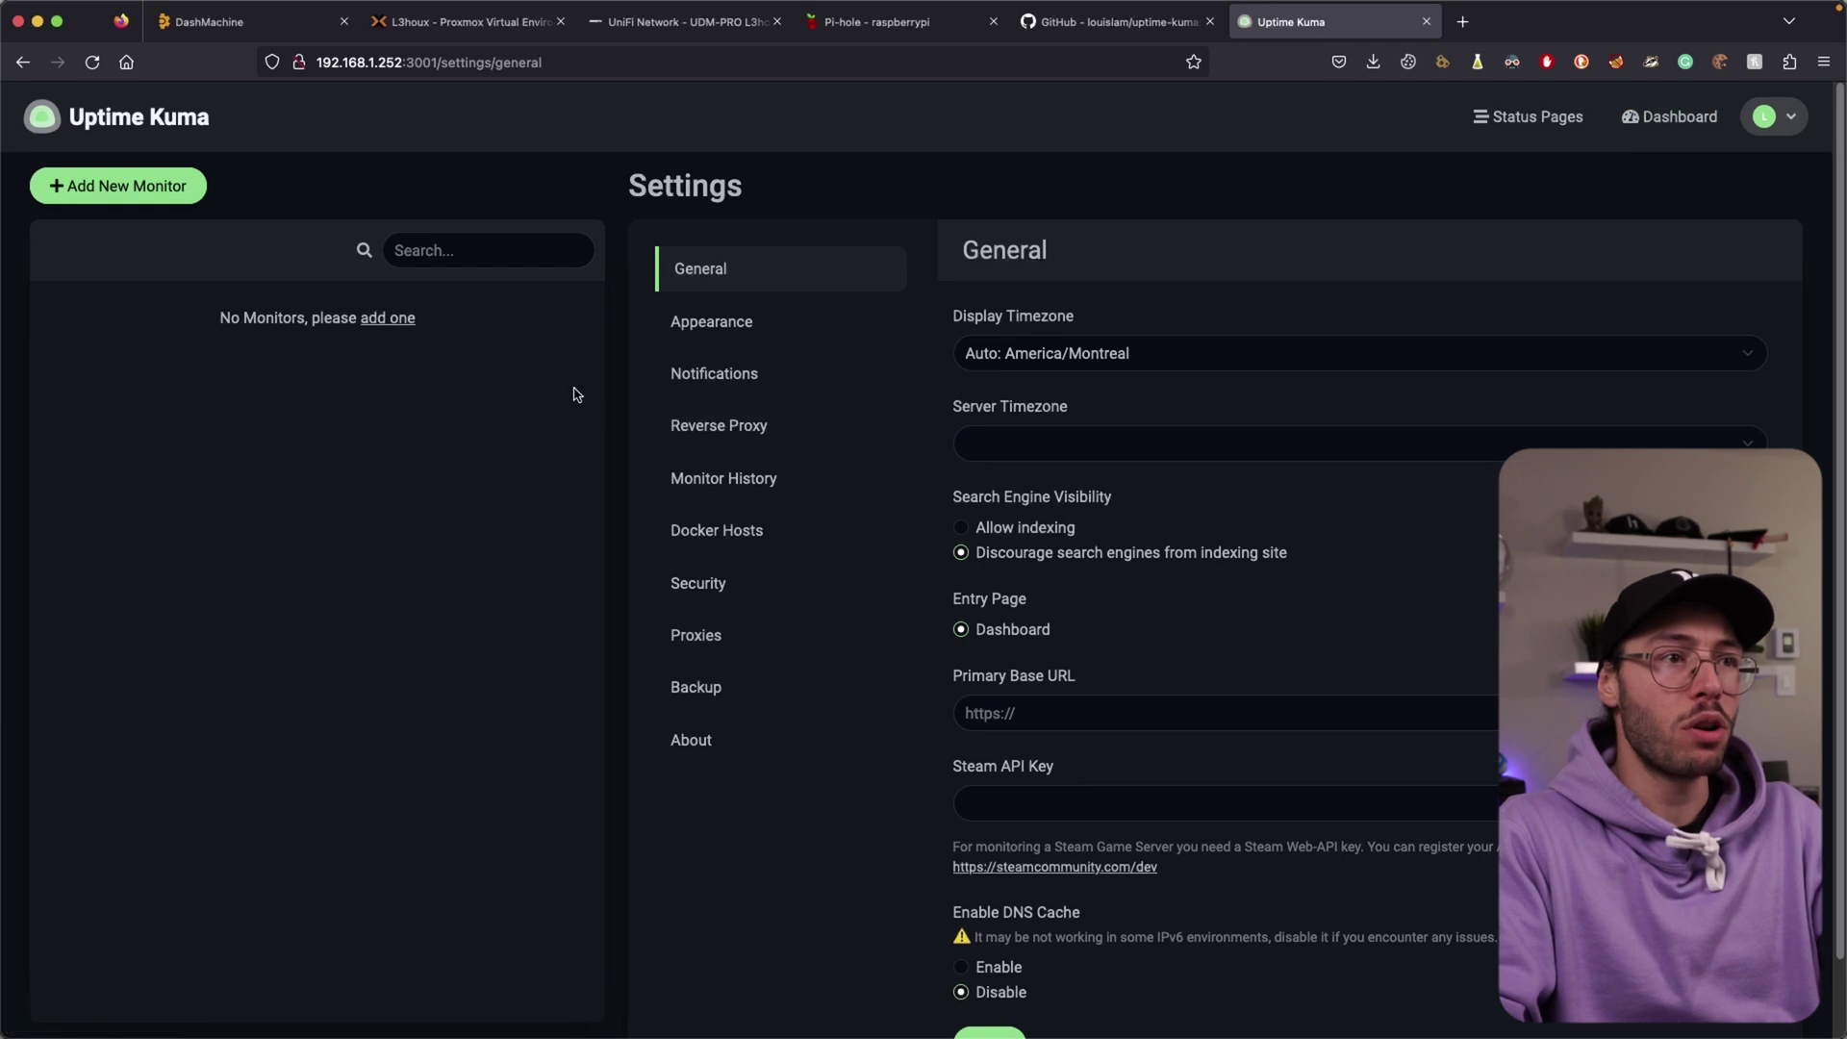
scroll(1058, 354, "down", 2)
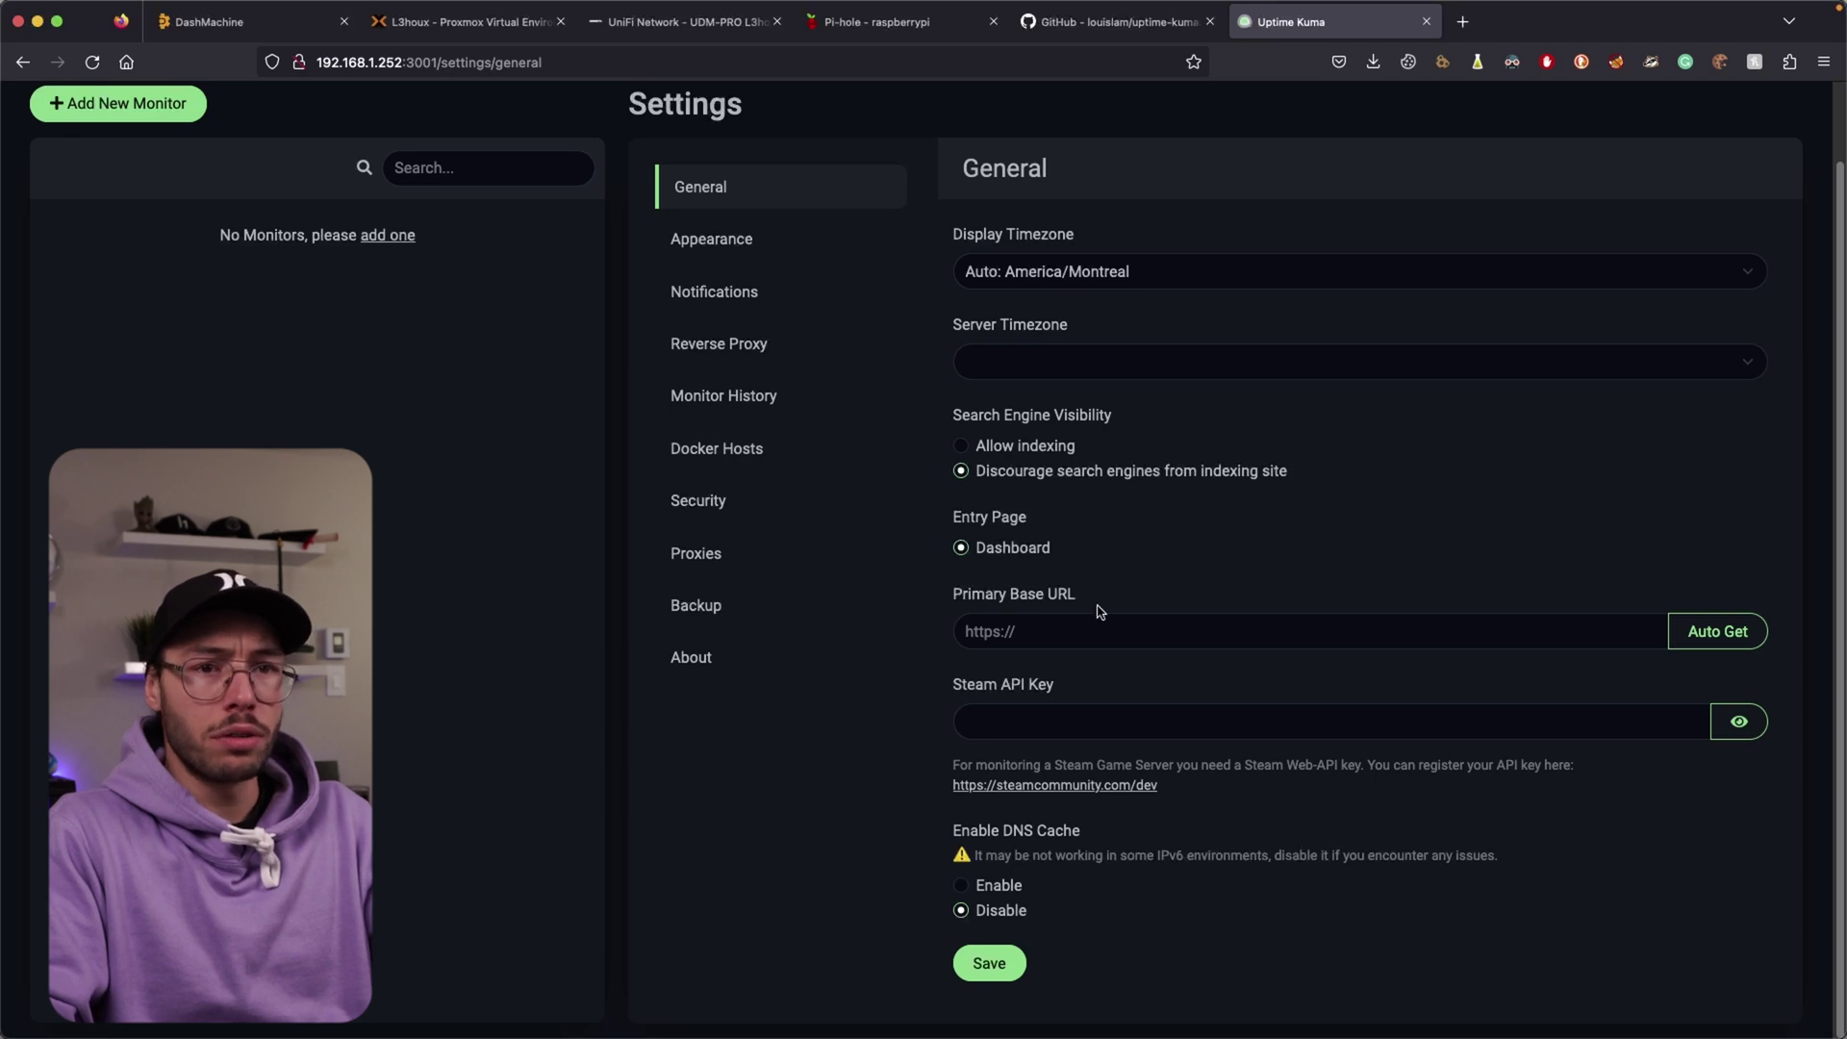
left_click_drag(1055, 684, 952, 686)
left_click(1001, 689)
left_click_drag(1015, 762, 1222, 760)
left_click(1222, 760)
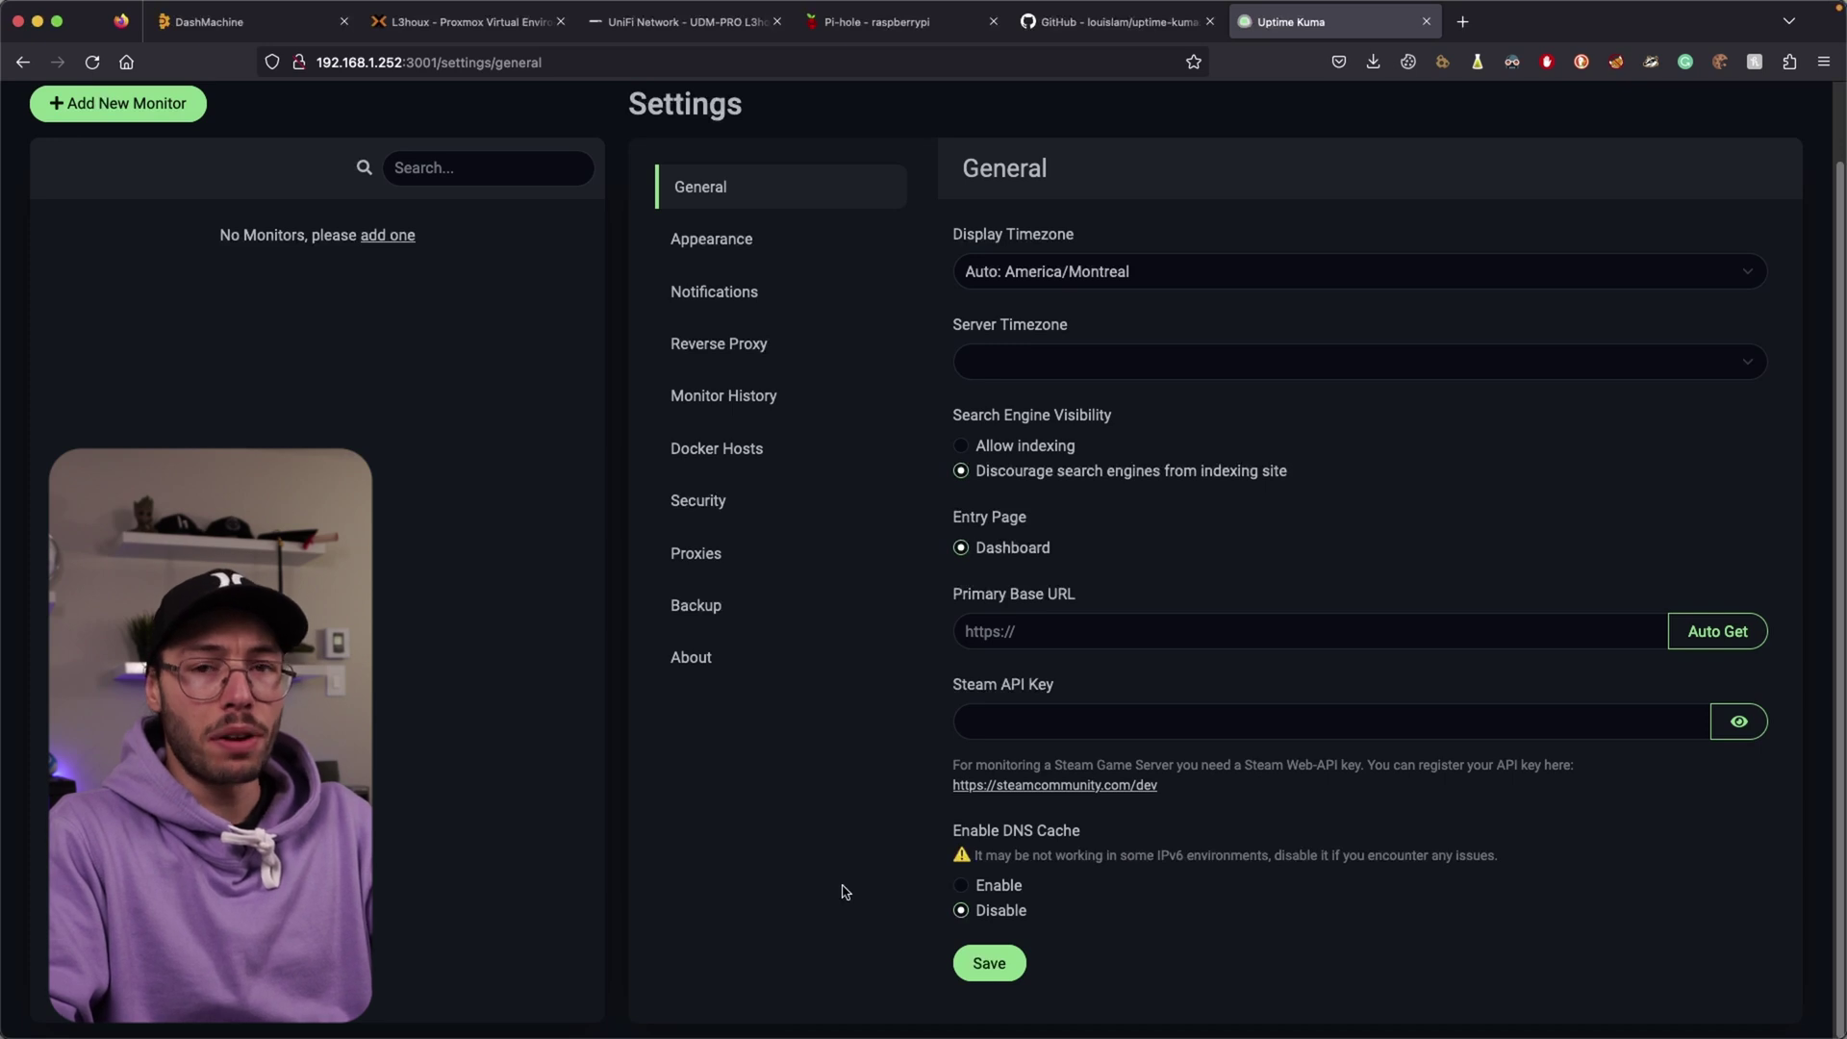
Set the theme to Dark in the Appearance settings
left_click(729, 240)
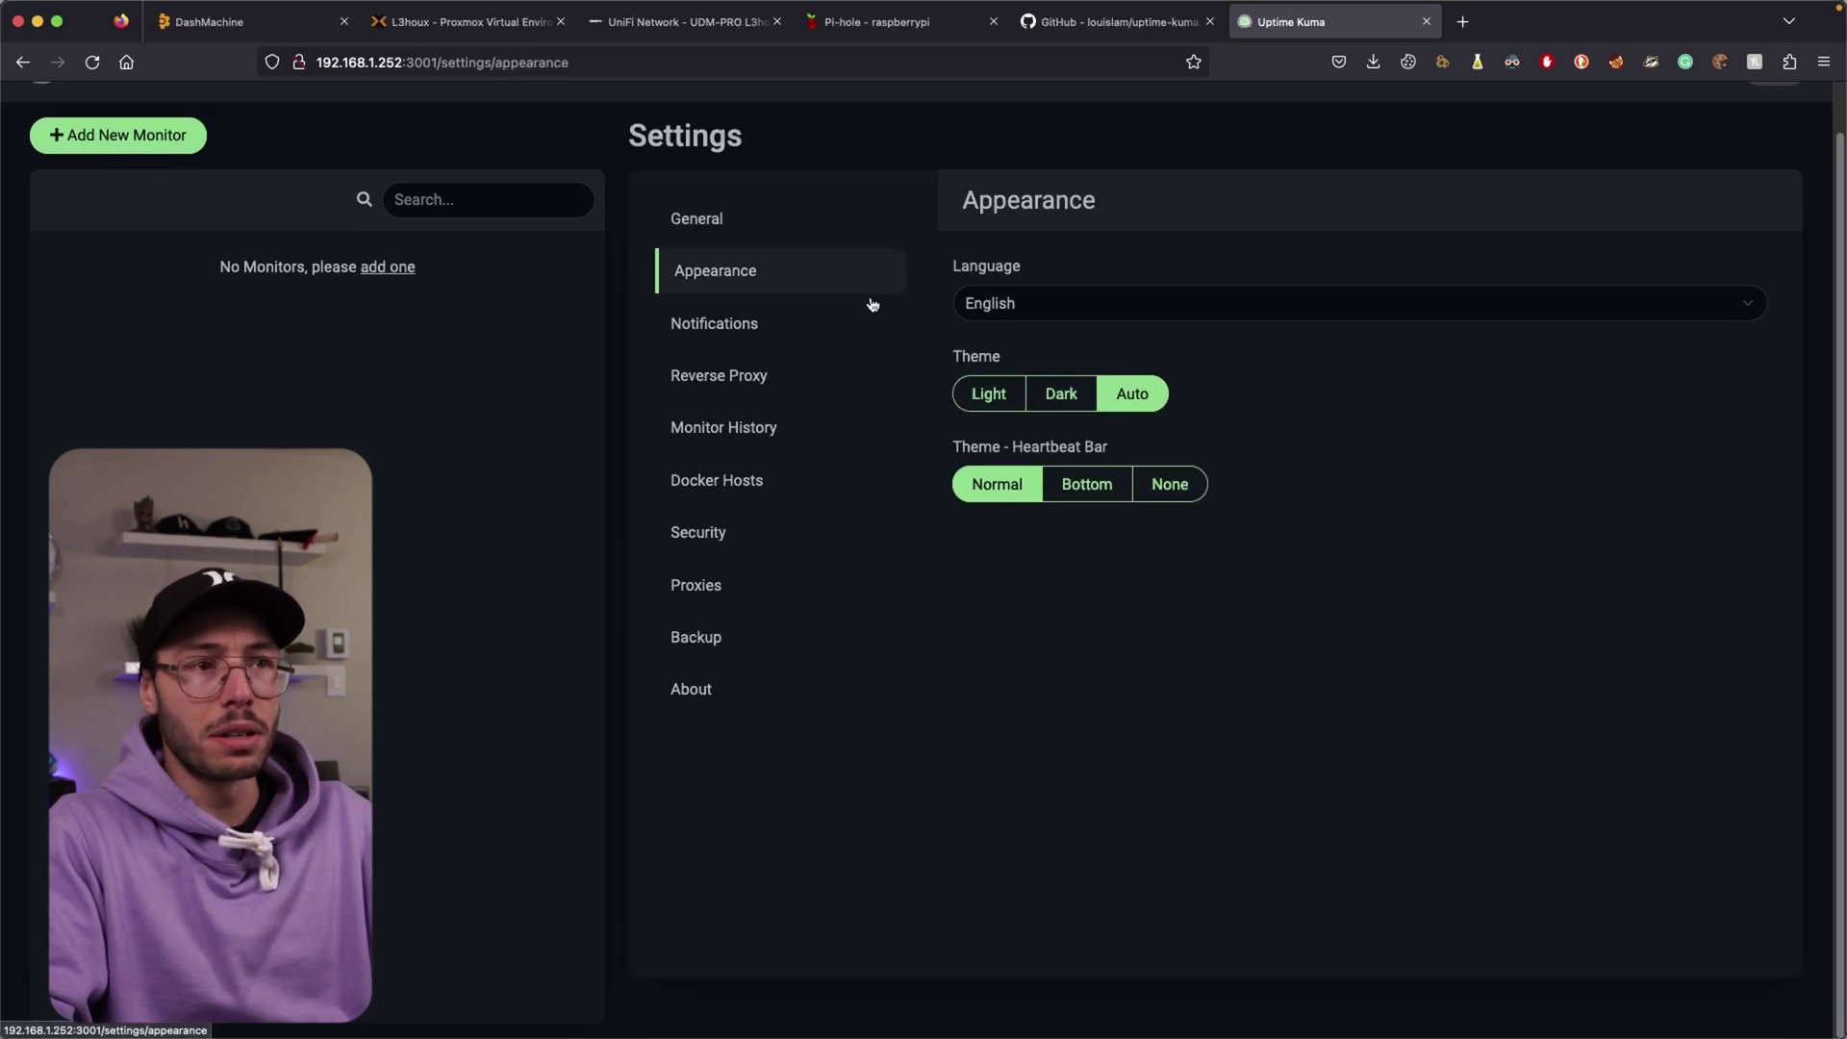
left_click(1018, 439)
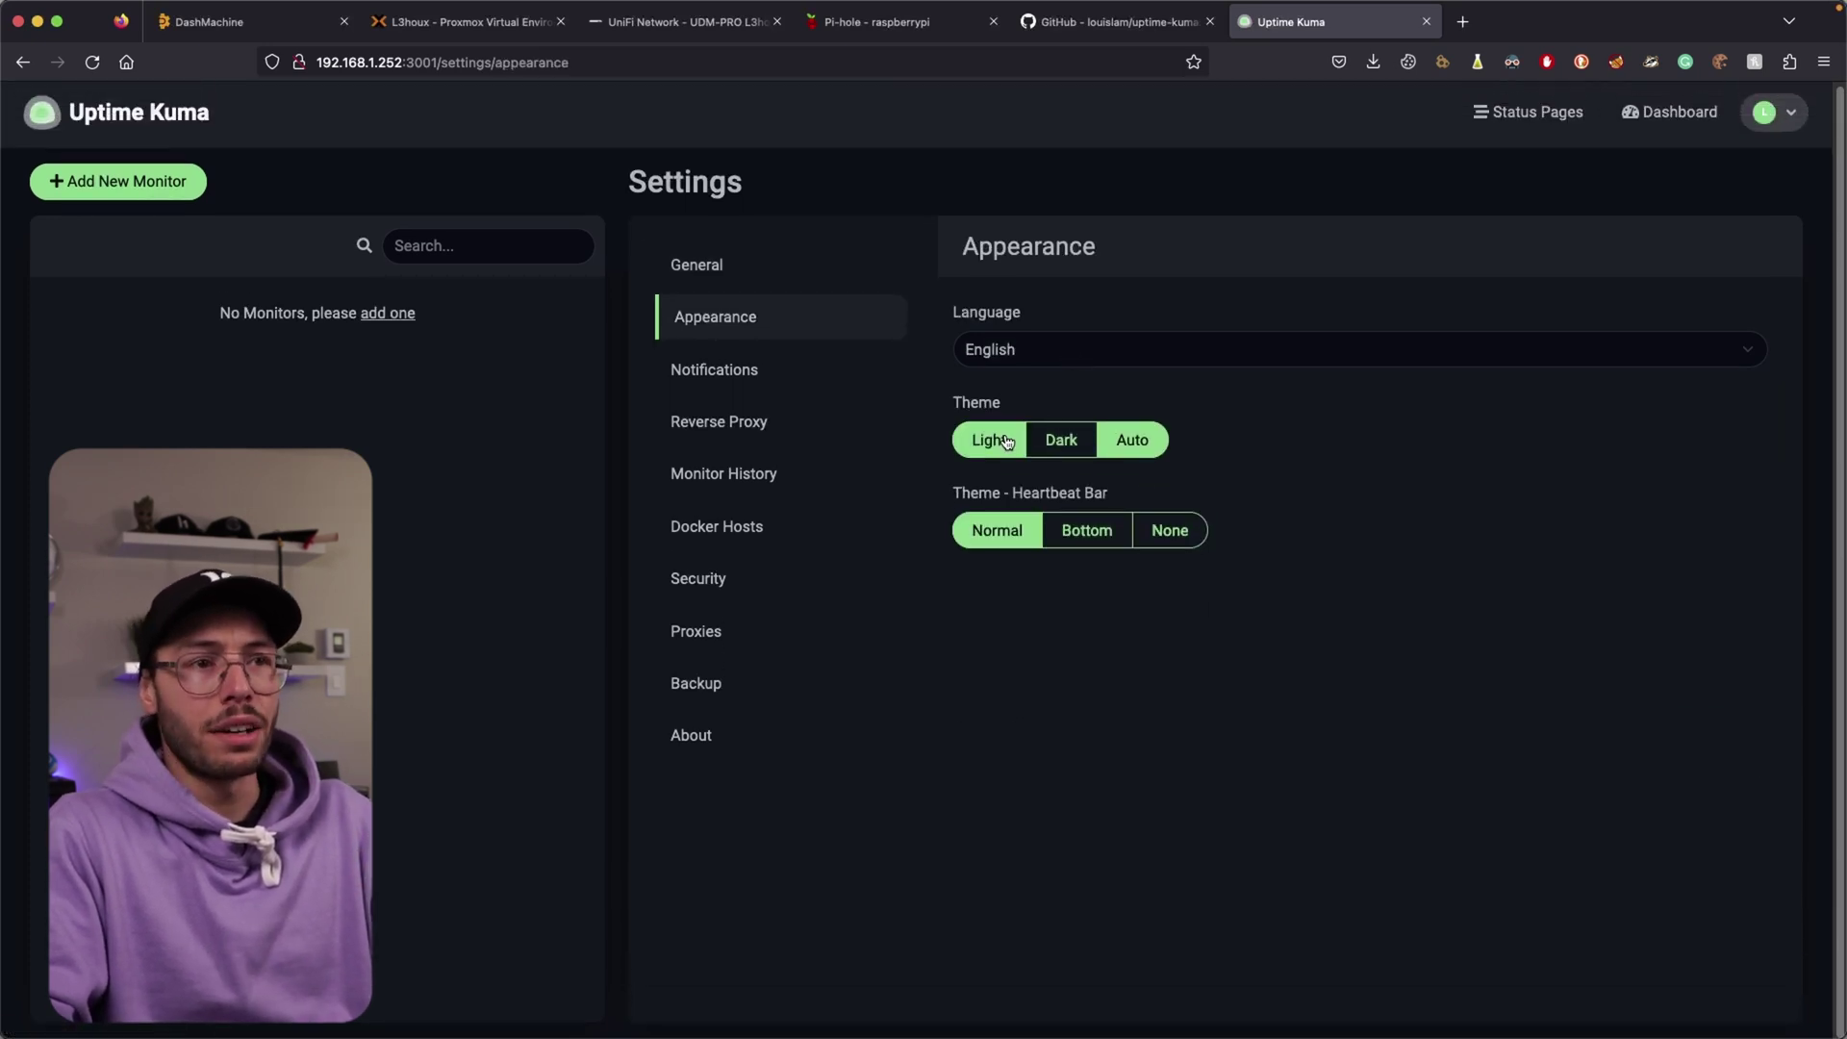
left_click(1131, 439)
left_click(1061, 440)
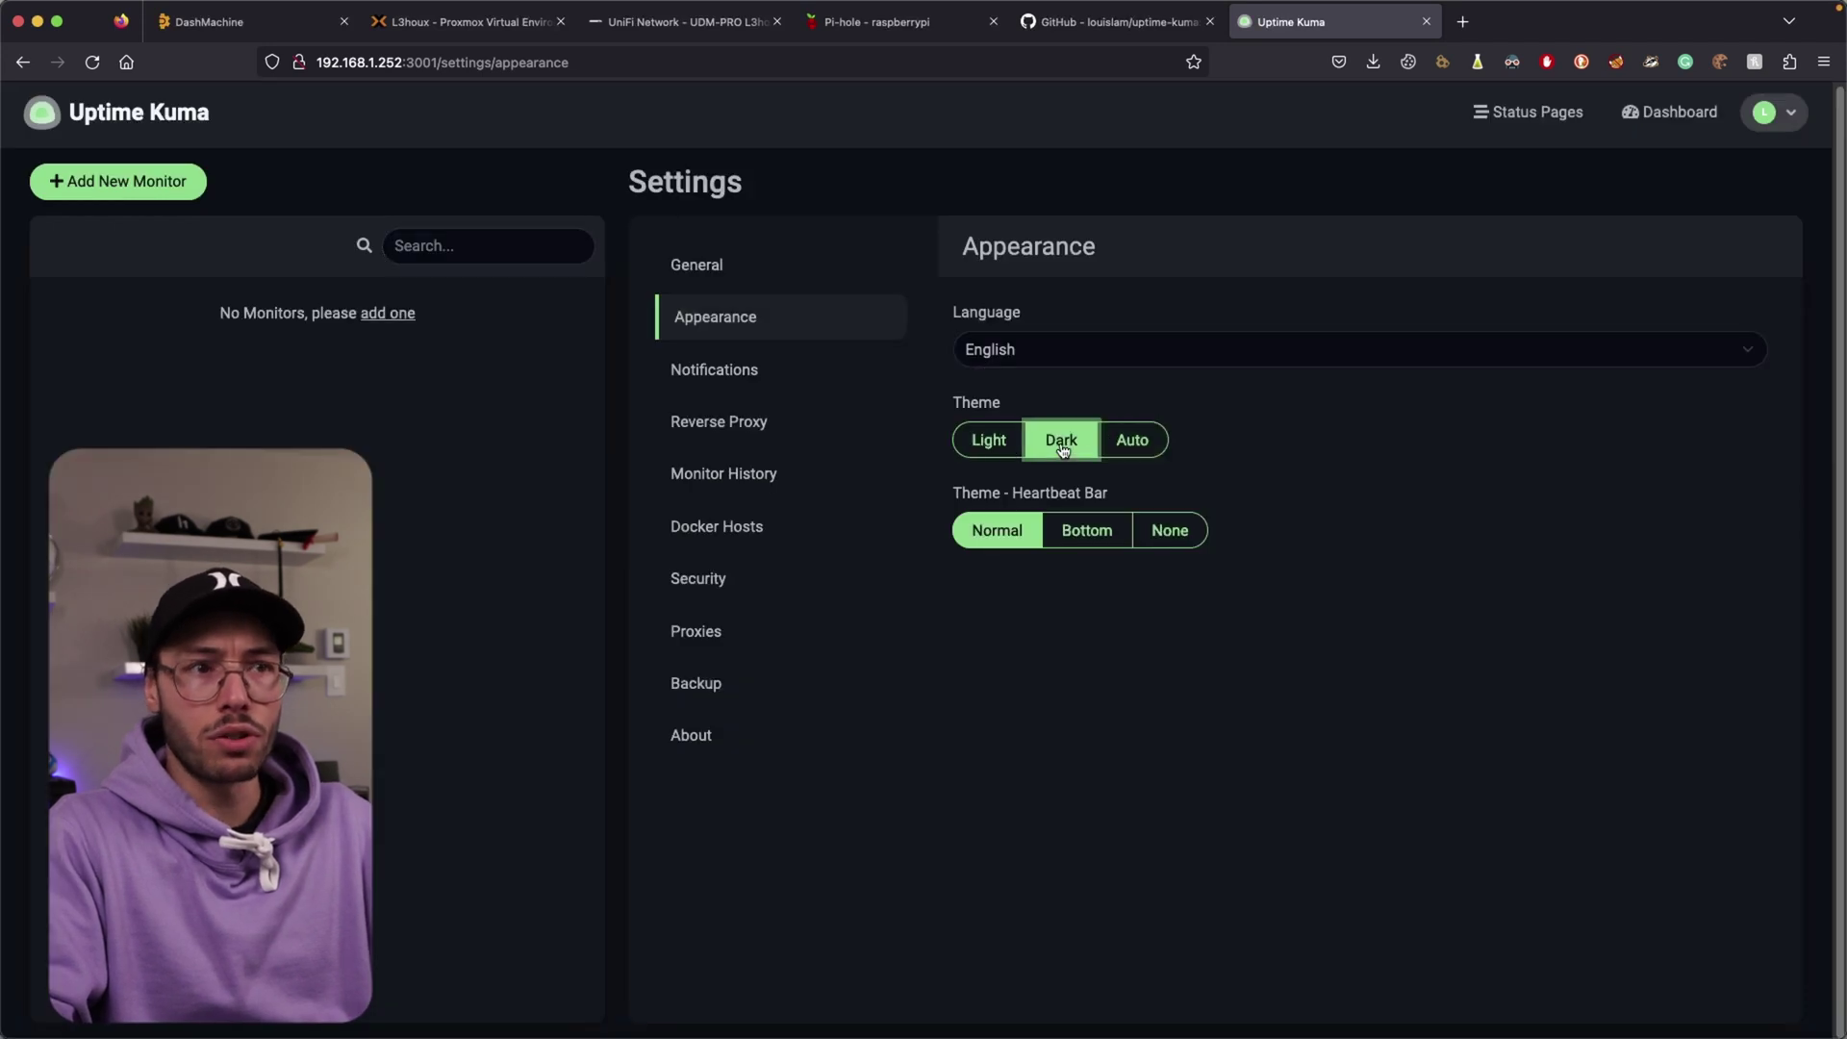
Start a notification setup in the Notifications settings and examine the available notification types, leaving Telegram selected
left_click(759, 368)
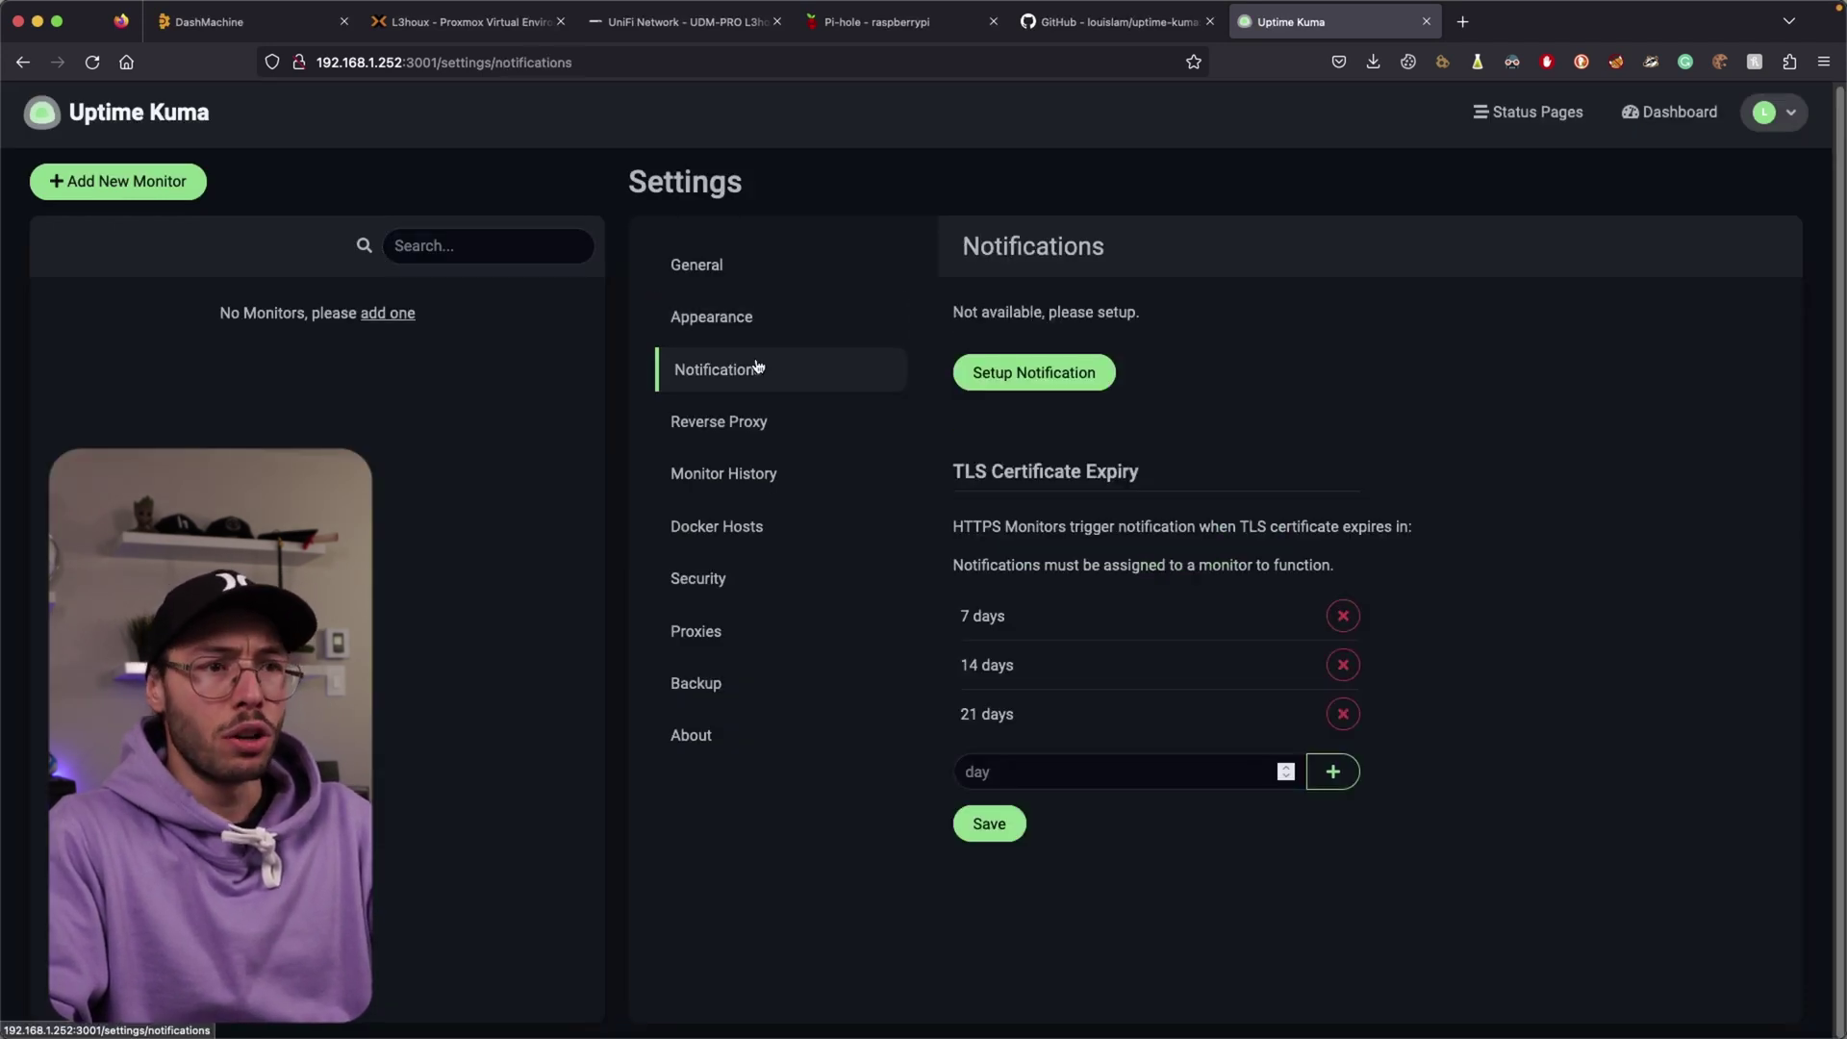
left_click(1091, 375)
left_click(823, 238)
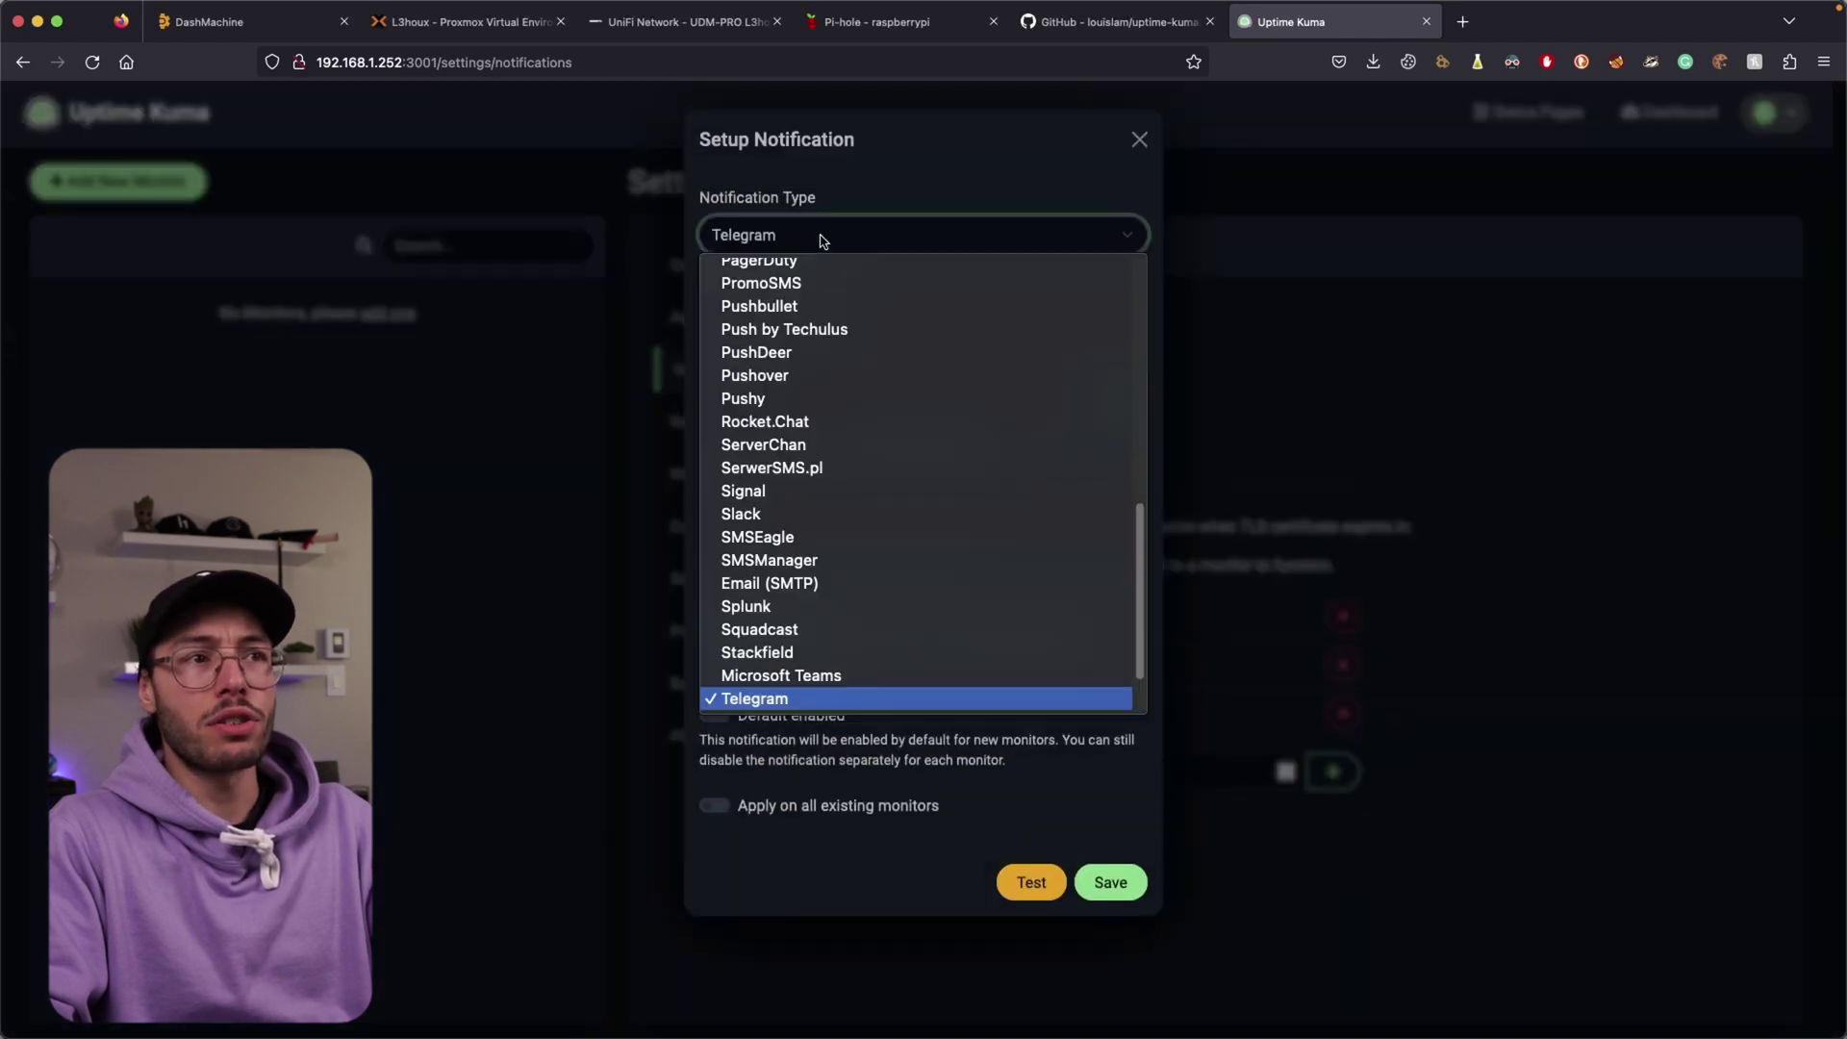
scroll(837, 597, "up", 10)
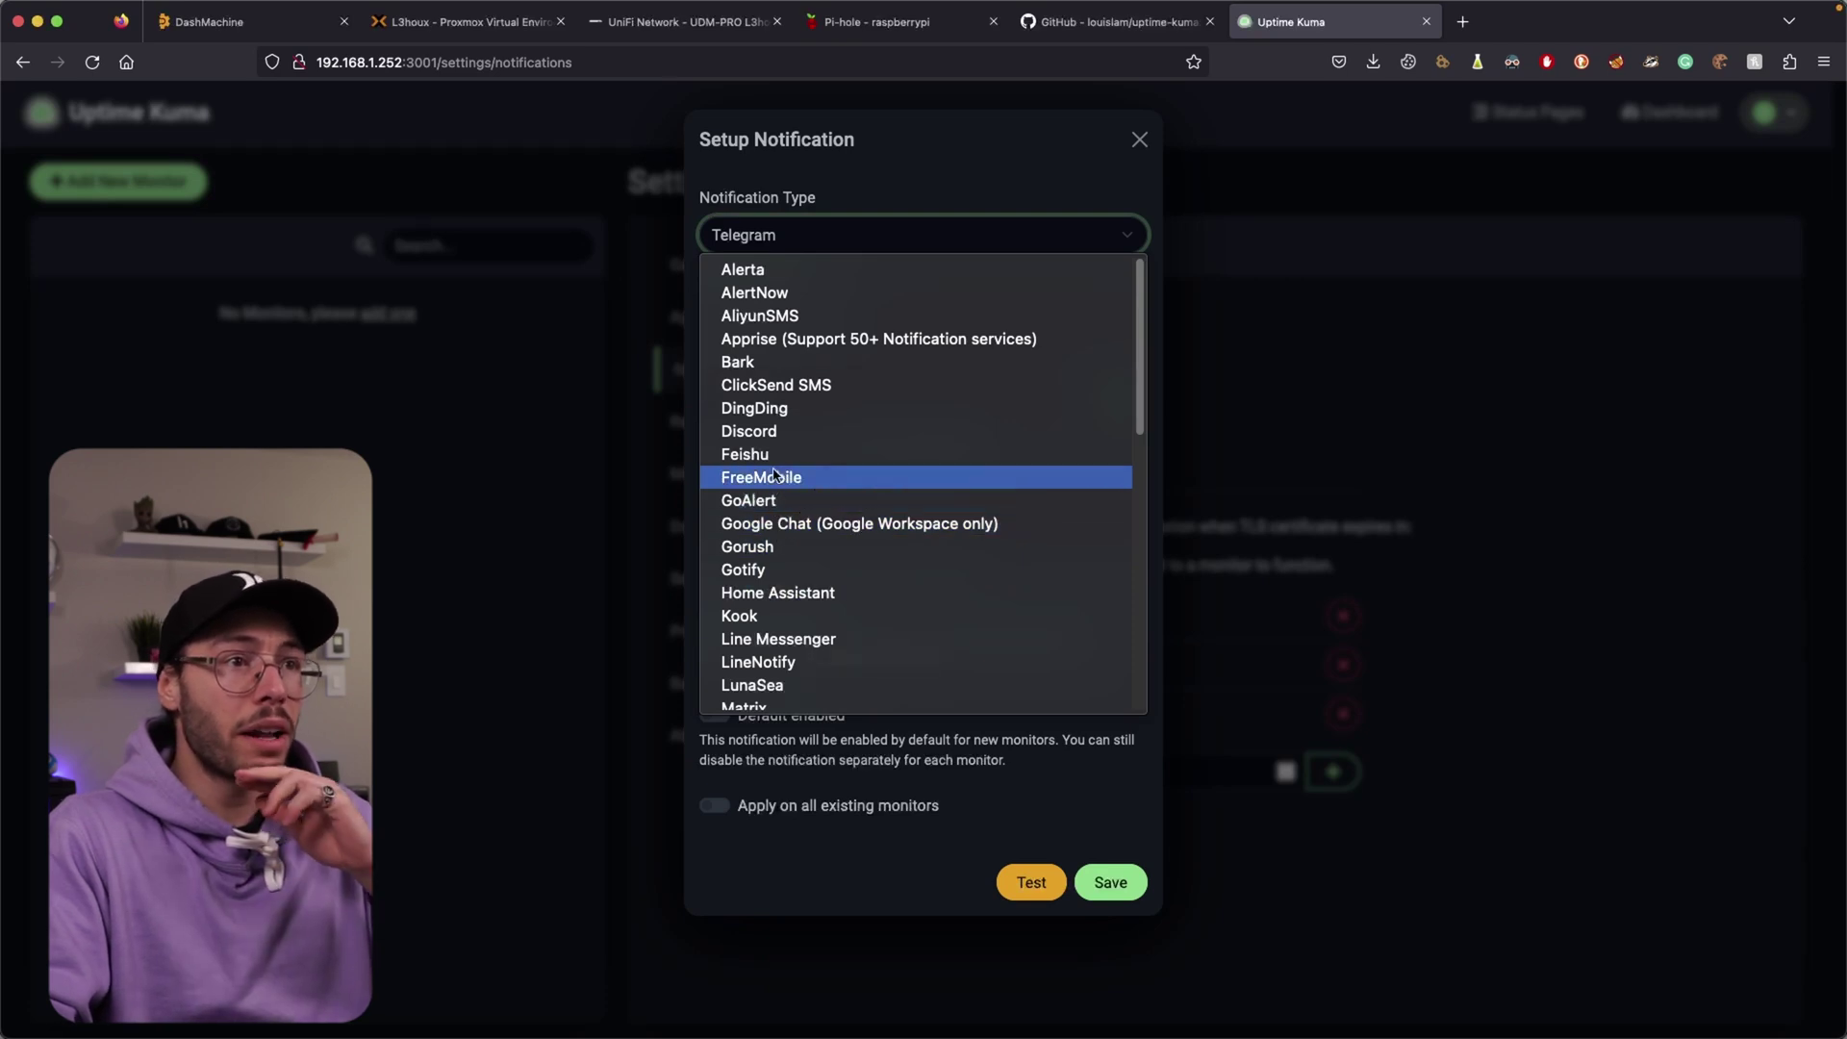
scroll(791, 390, "down", 5)
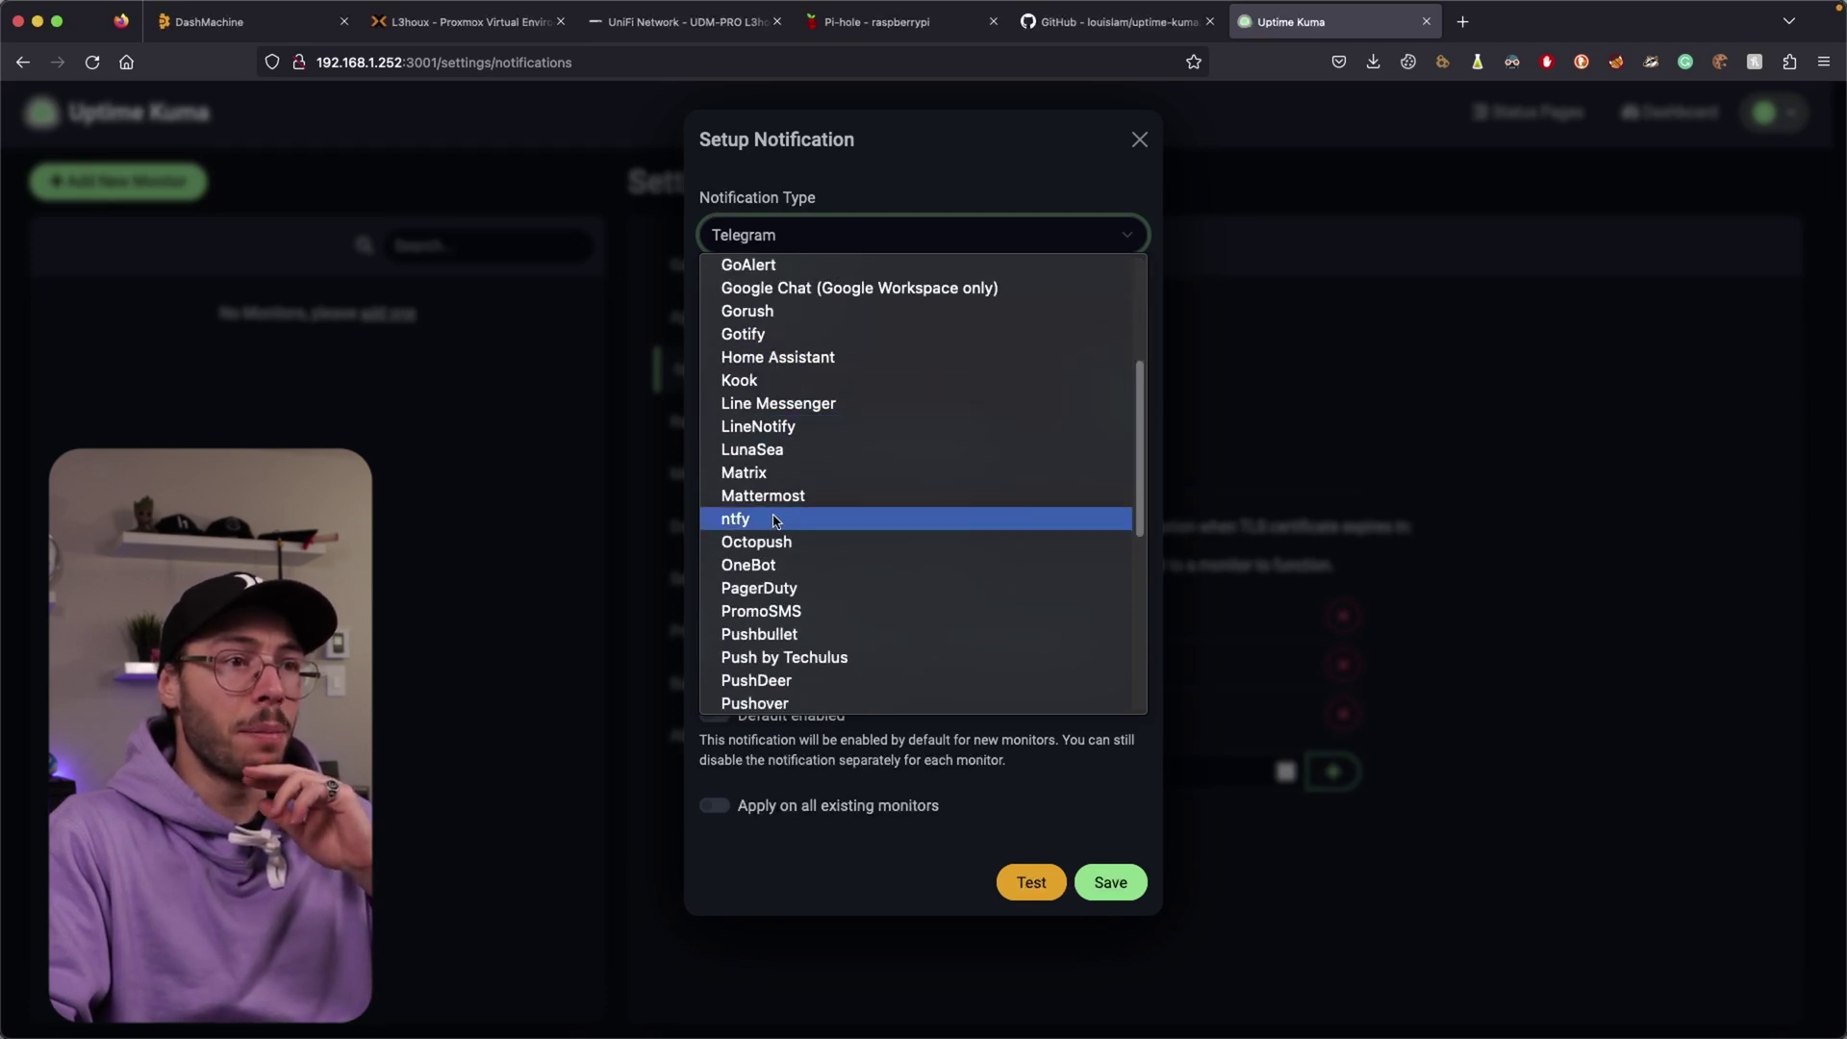
scroll(777, 491, "down", 4)
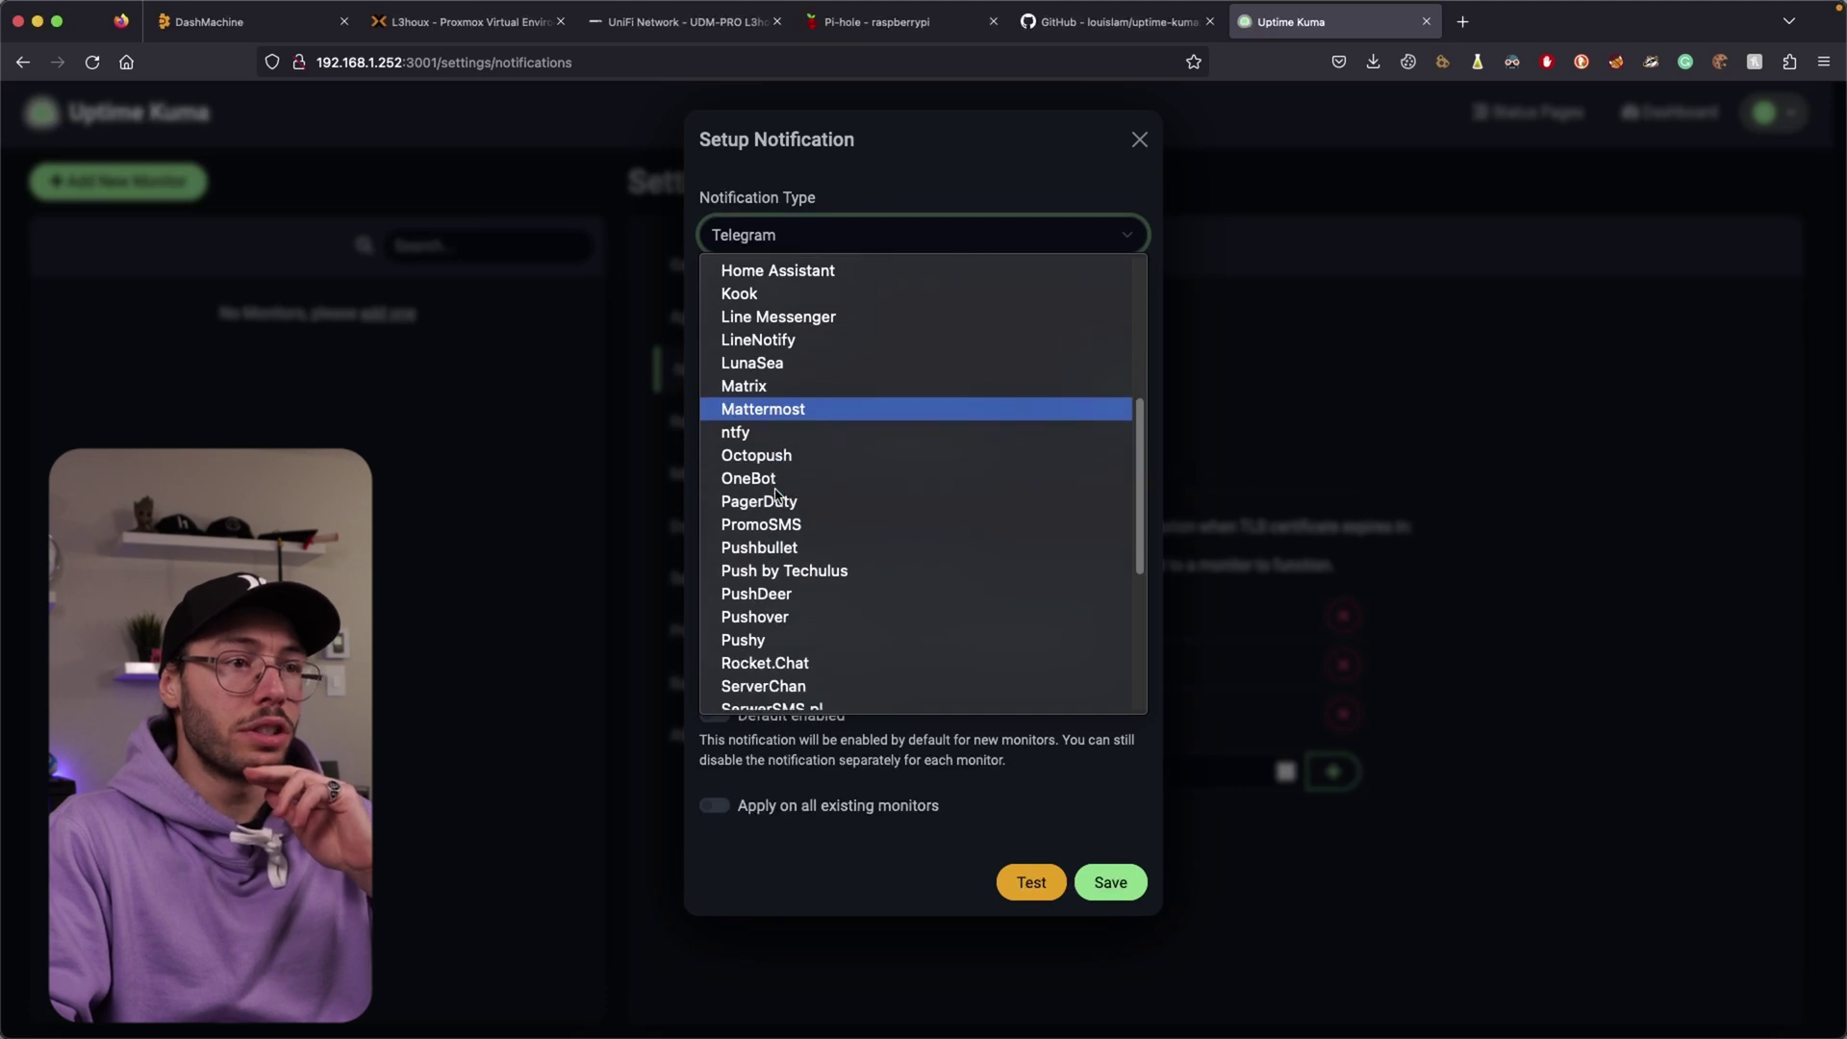
scroll(777, 494, "down", 1)
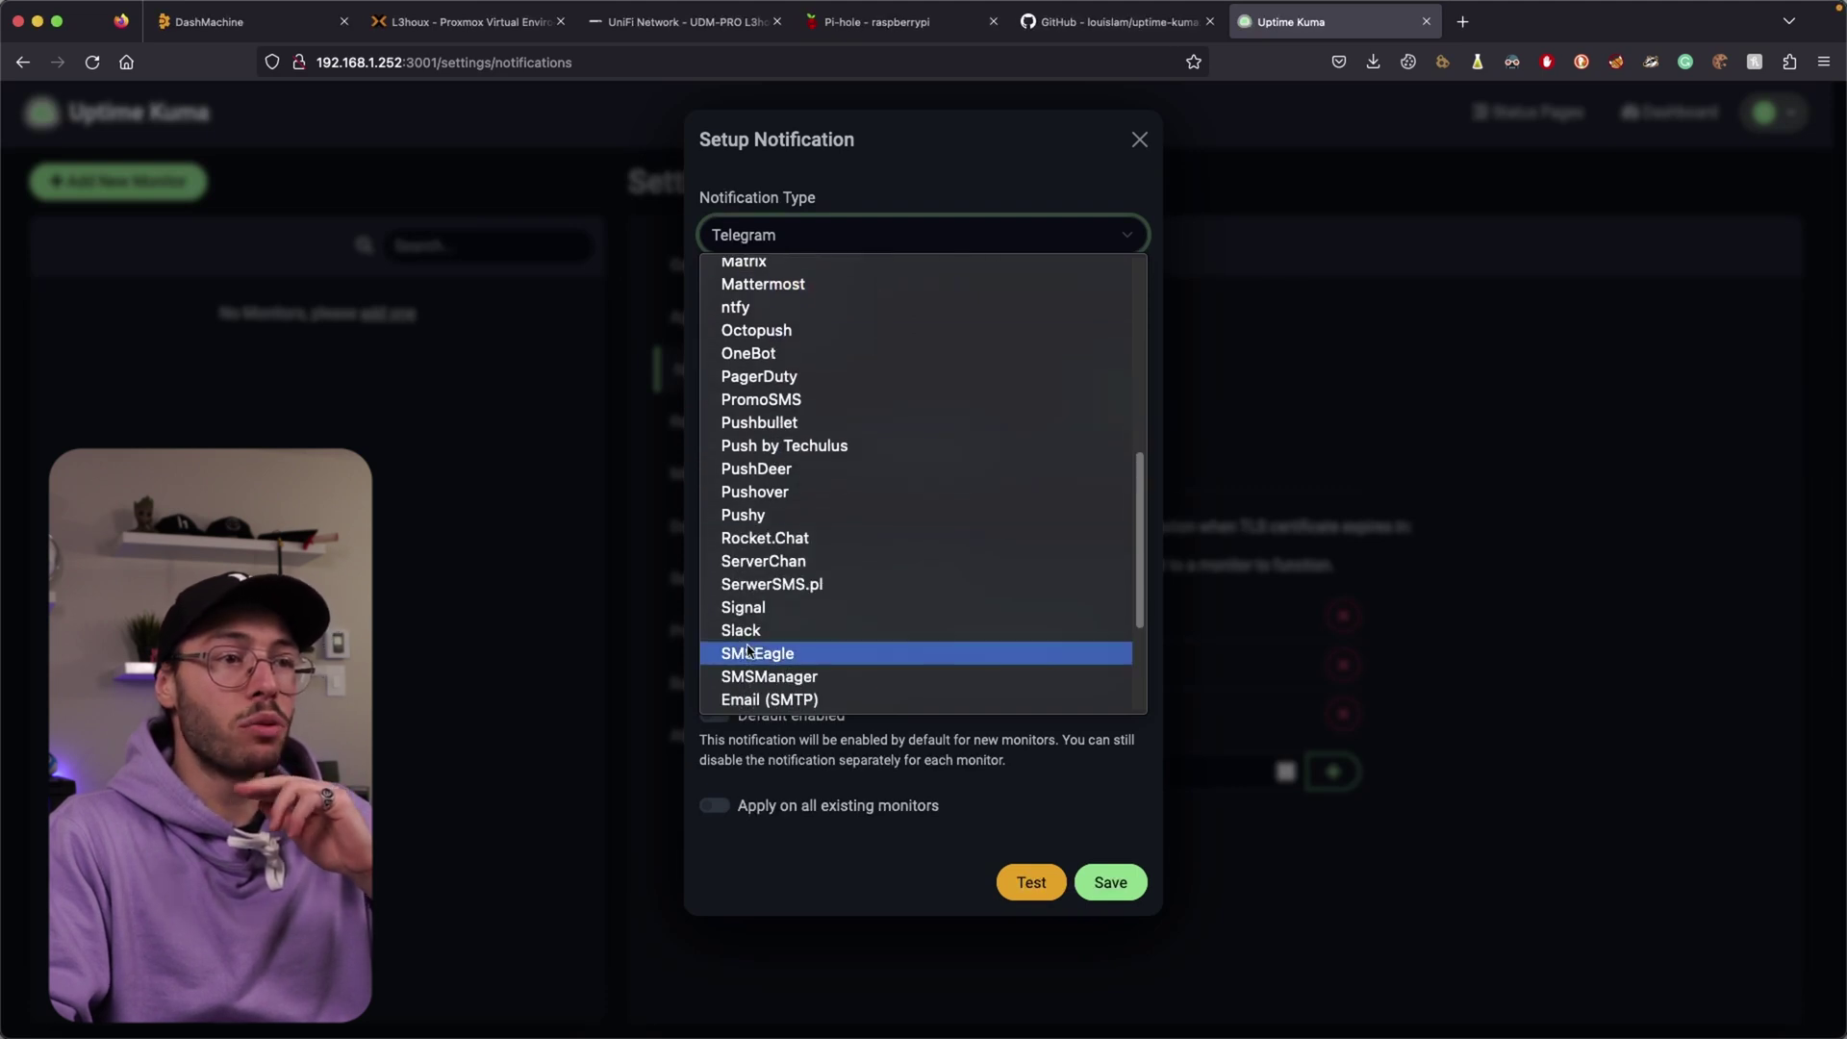
scroll(828, 567, "down", 1)
scroll(818, 587, "down", 4)
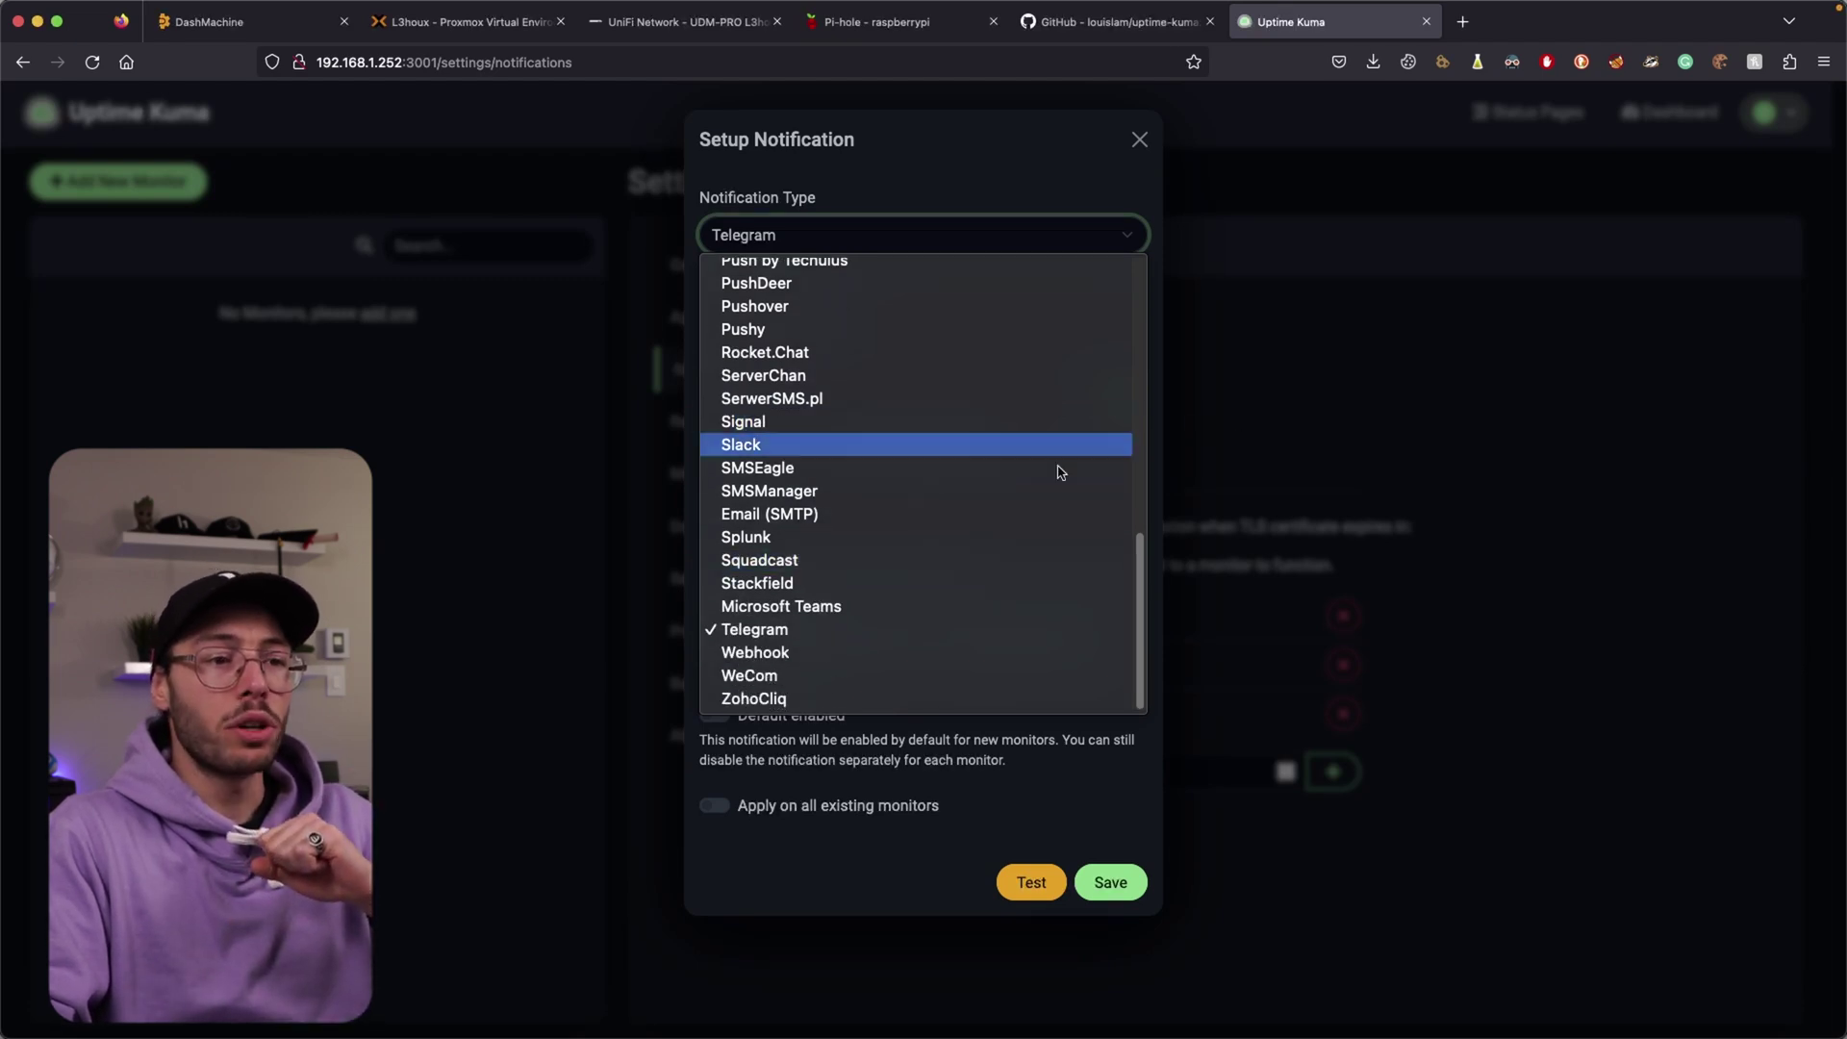
left_click(959, 746)
Examine the Friendly Name, Bot Token and Chat ID fields of the Telegram notification, and close the setup without saving
left_click(861, 327)
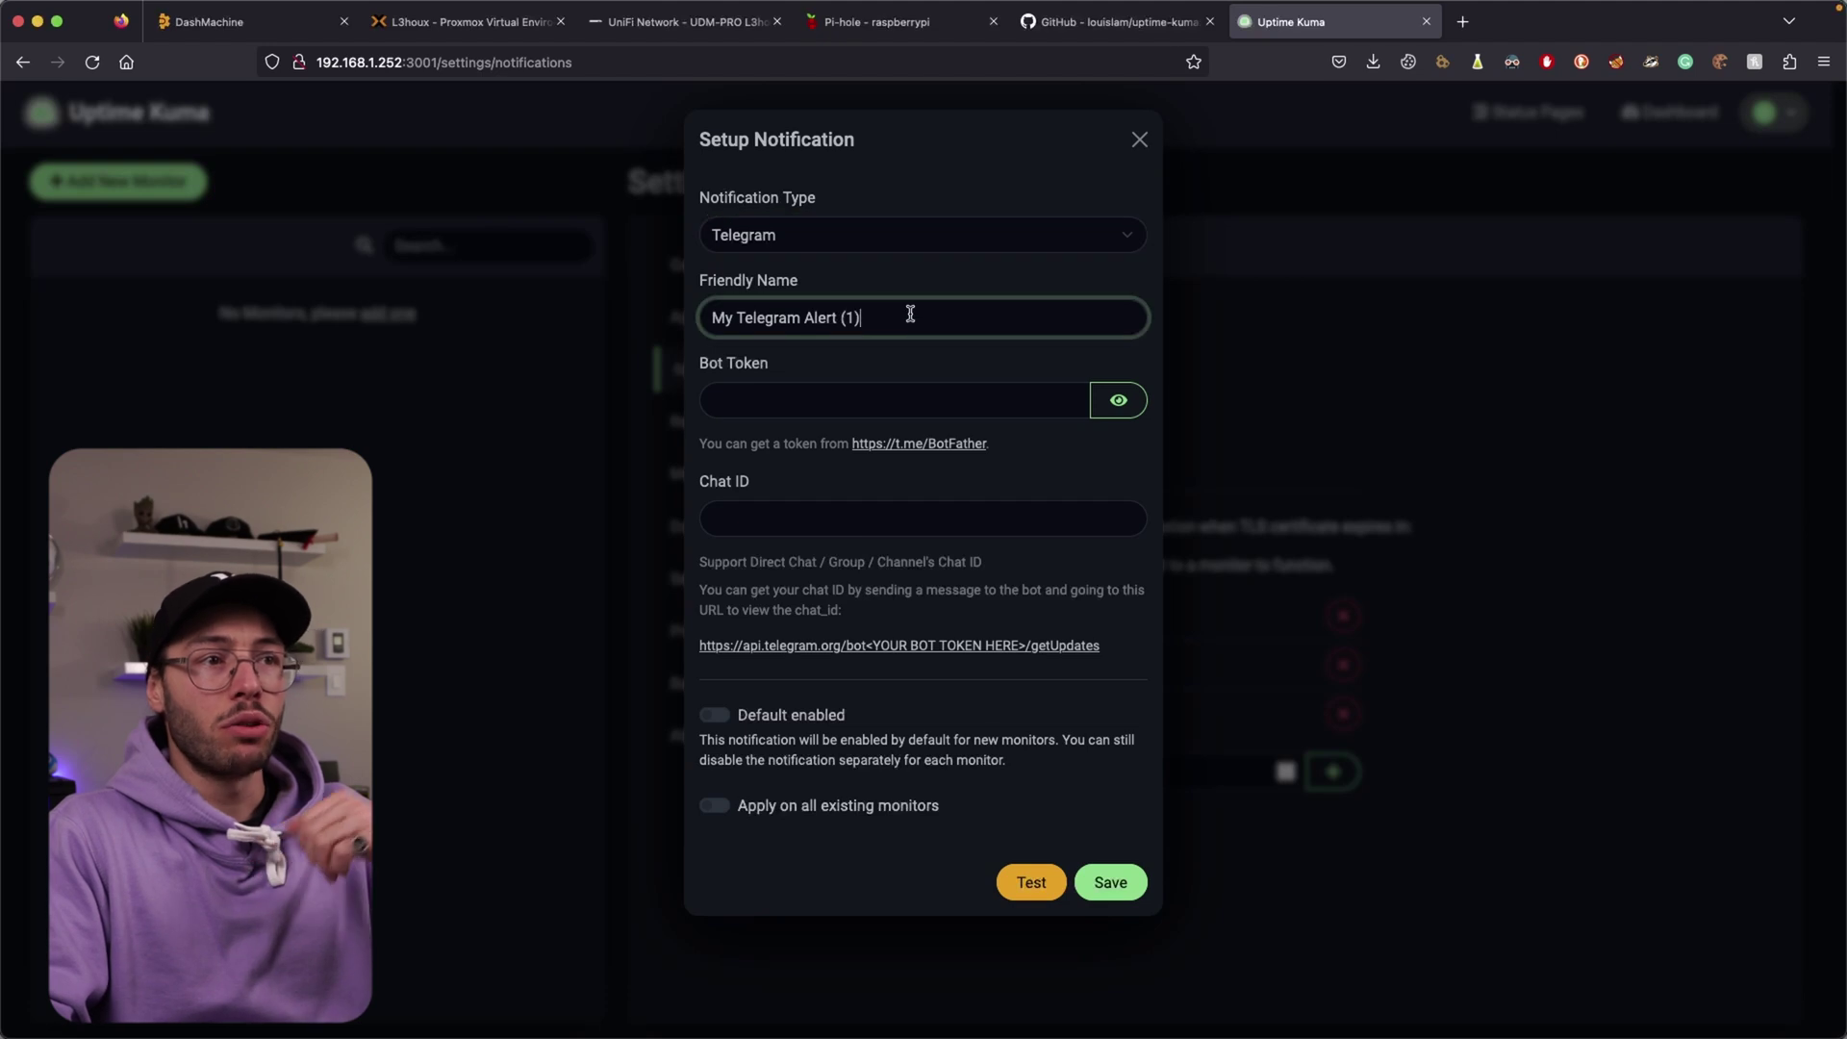
left_click(896, 398)
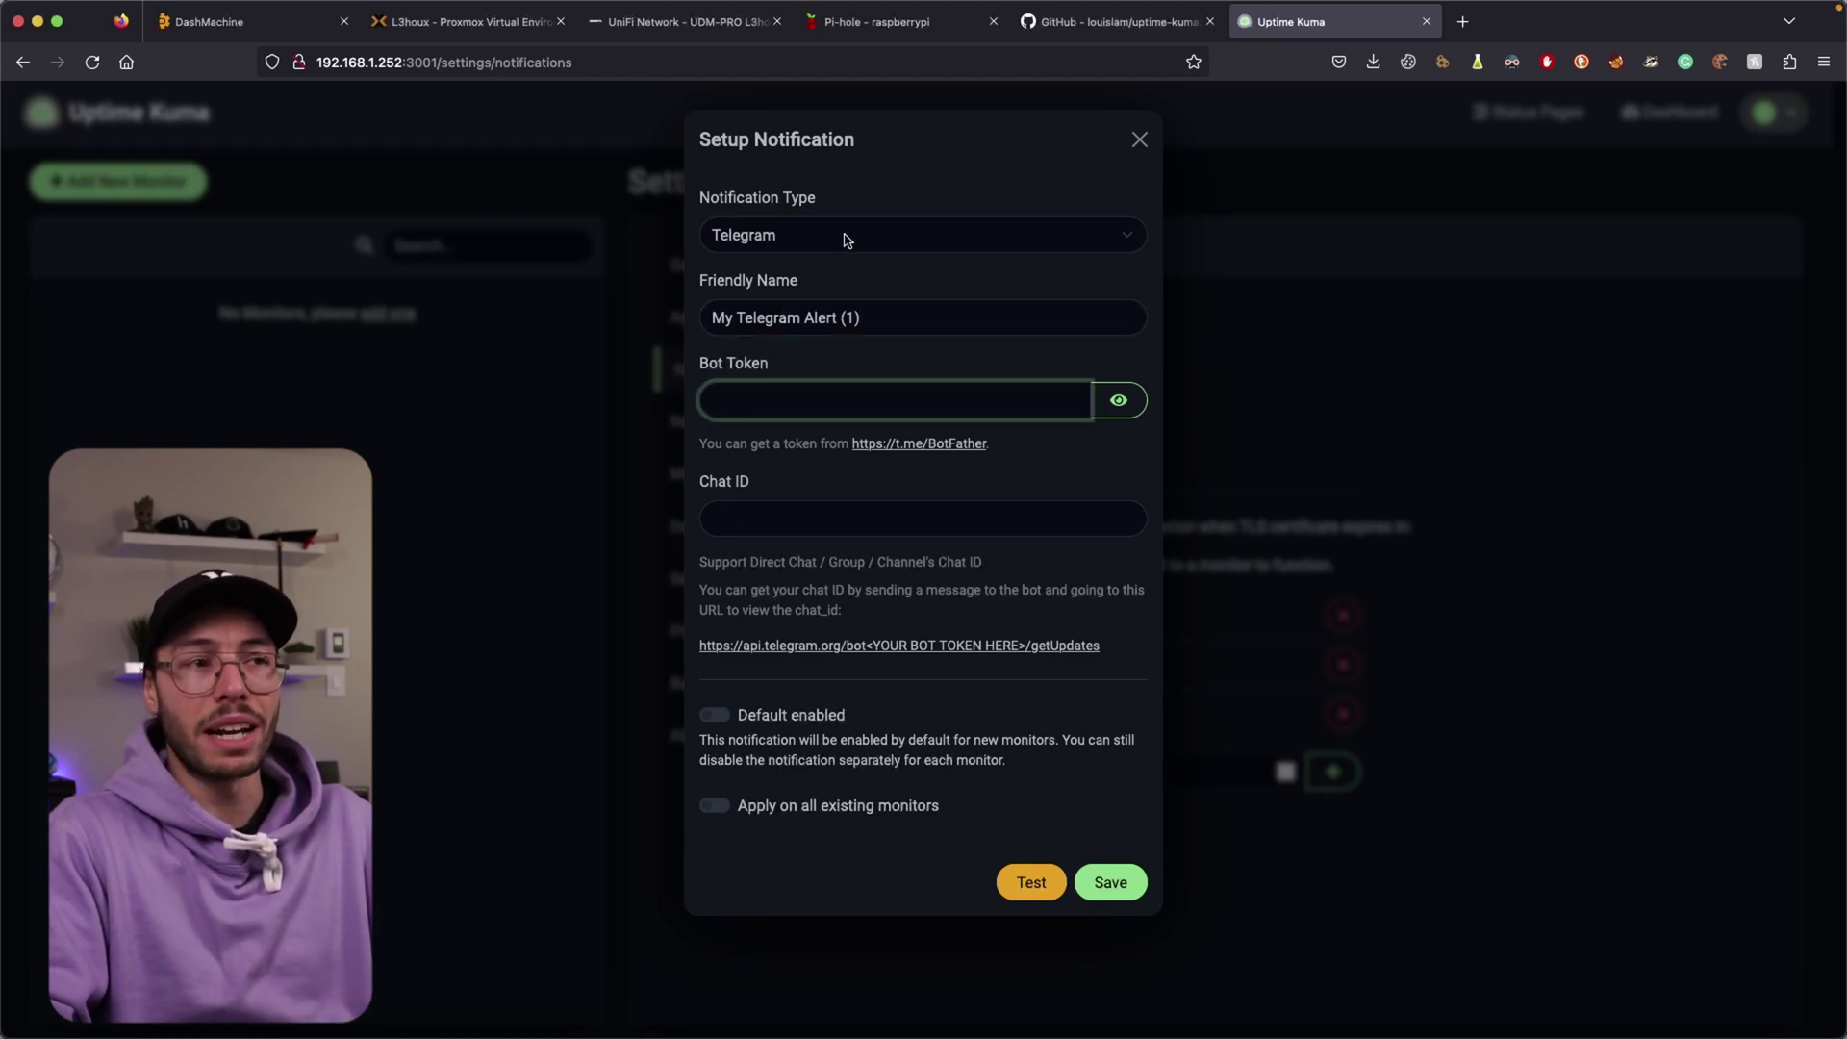
left_click(795, 525)
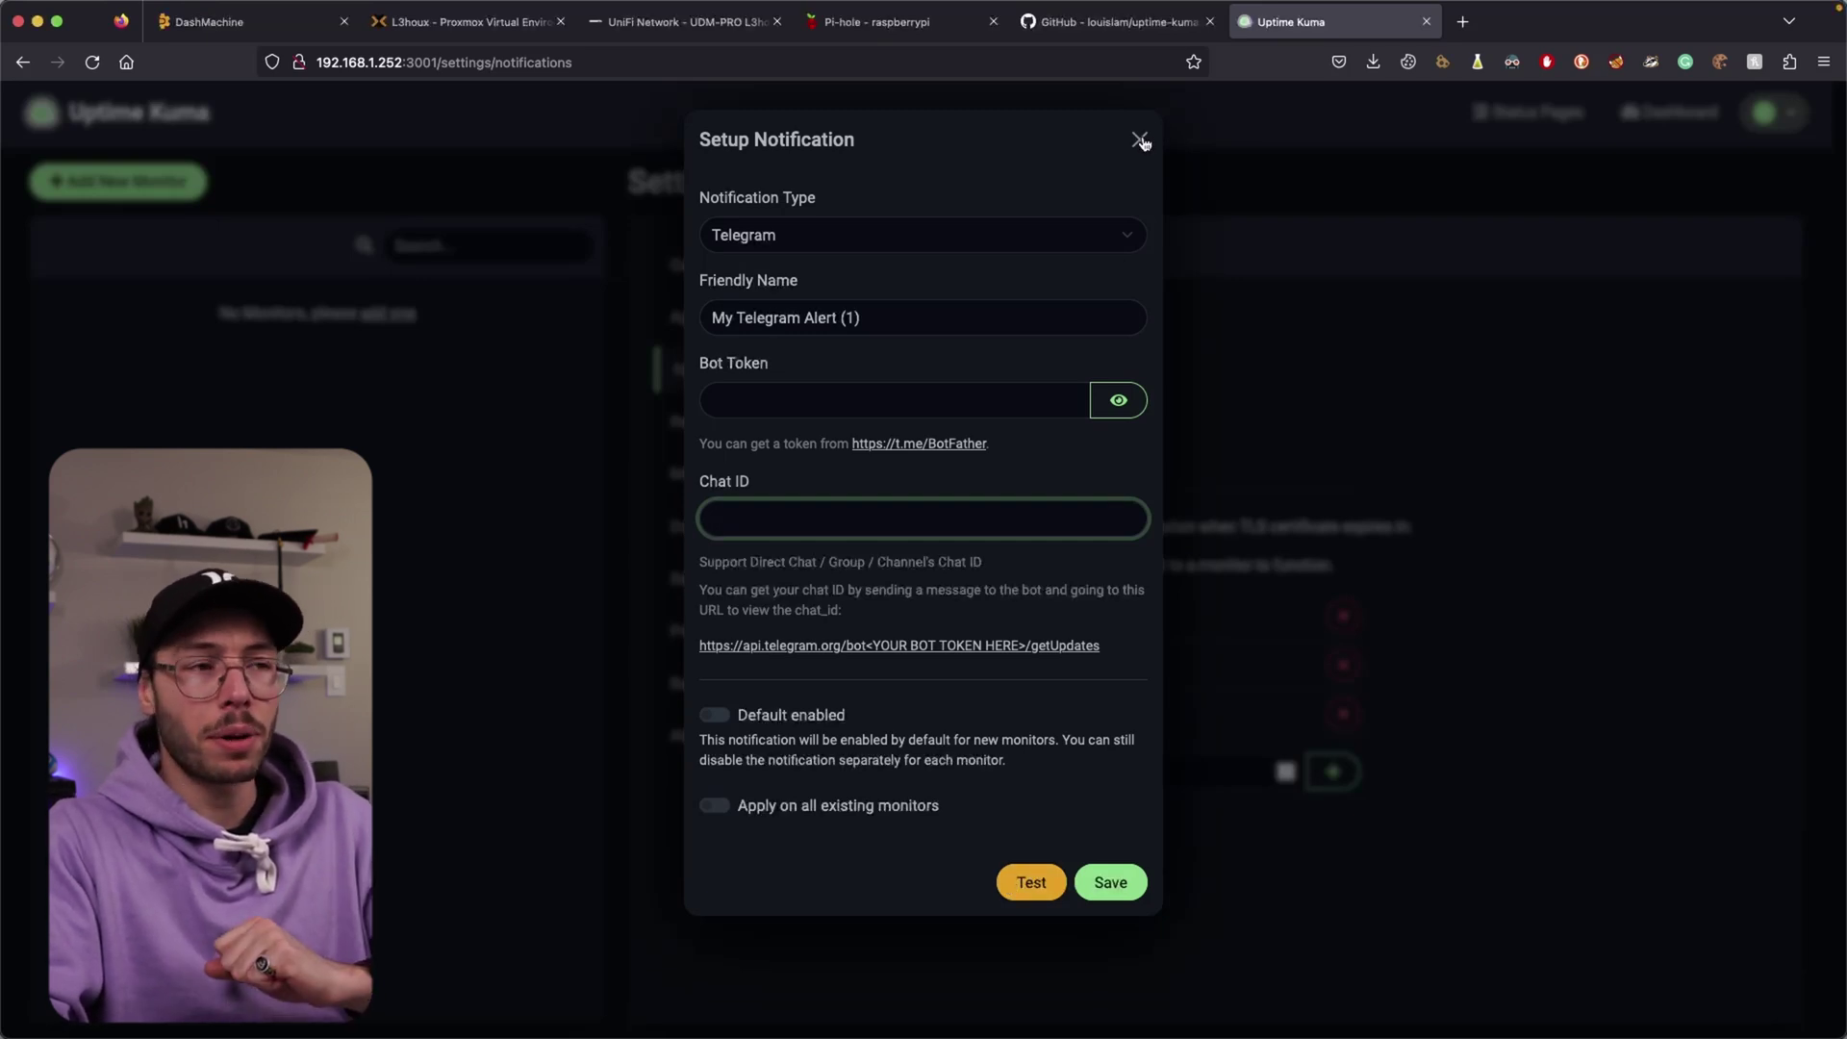
left_click(1140, 140)
Examine the Reverse Proxy settings, including the Cloudflare Tunnel options and the other supported proxy software
left_click(785, 429)
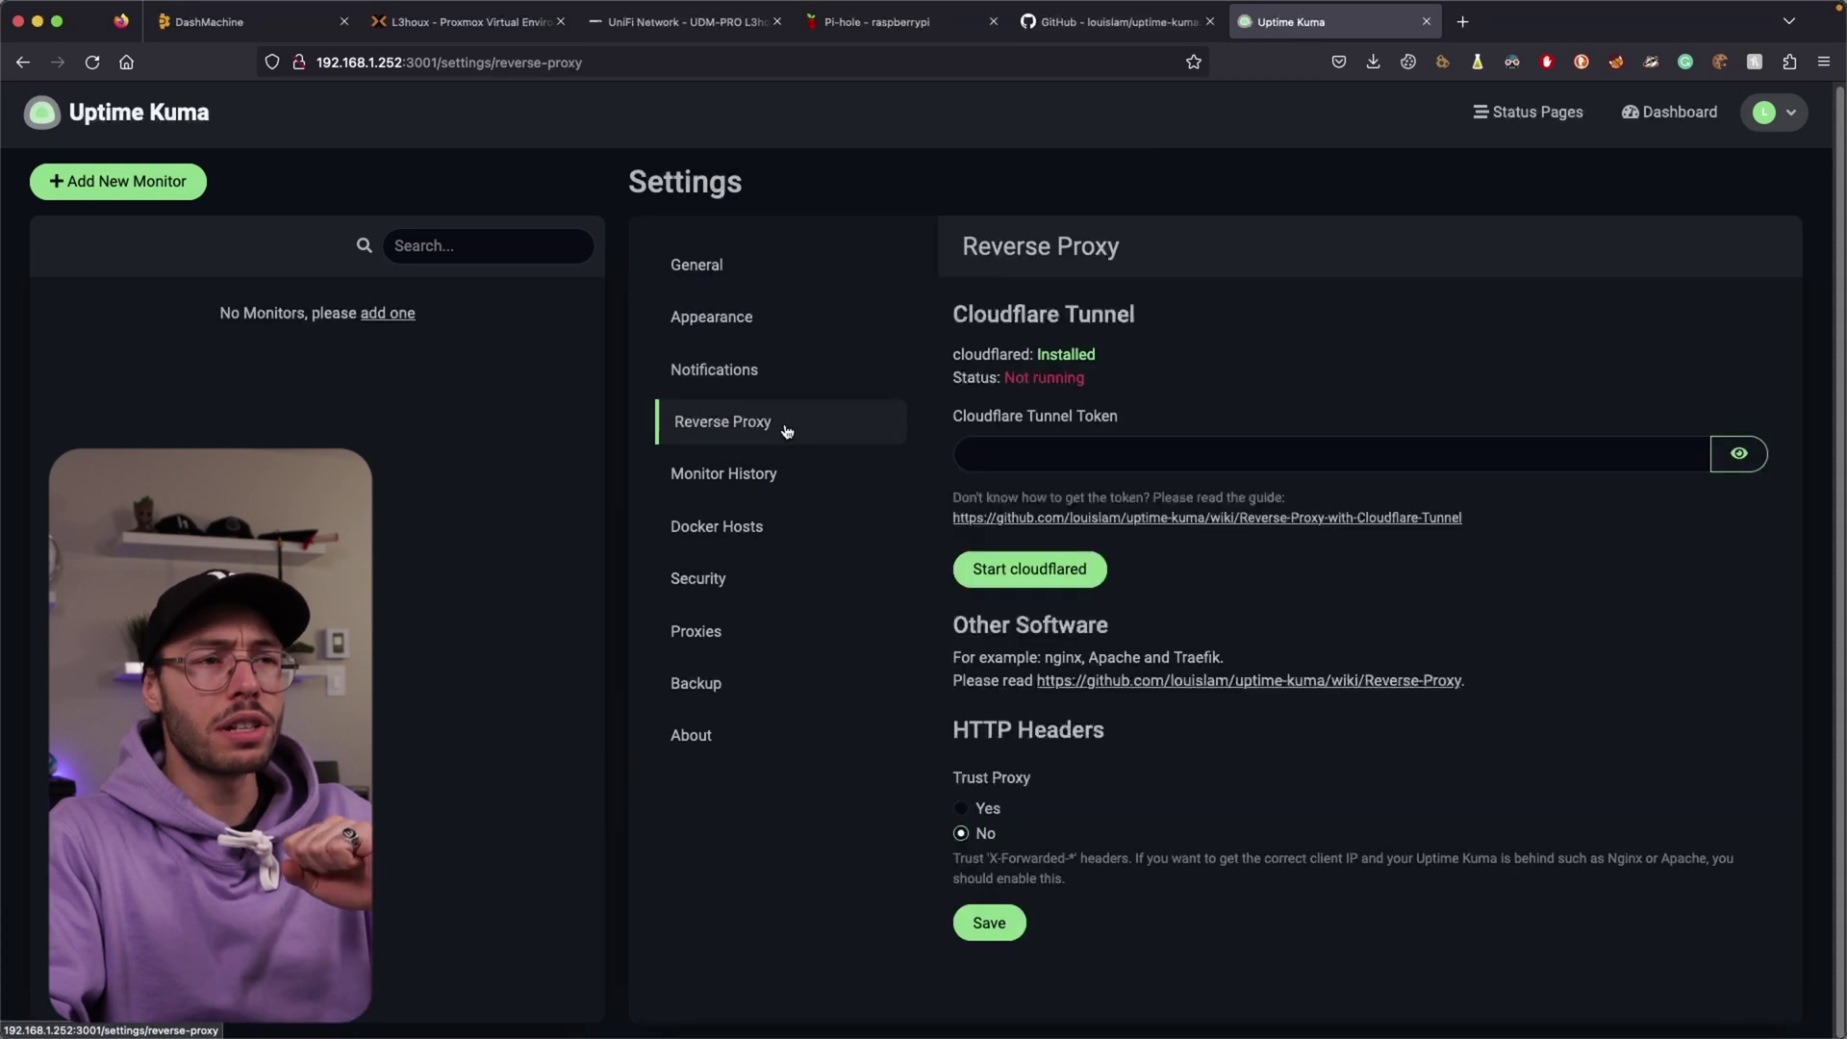
left_click_drag(1057, 249, 952, 226)
left_click(970, 271)
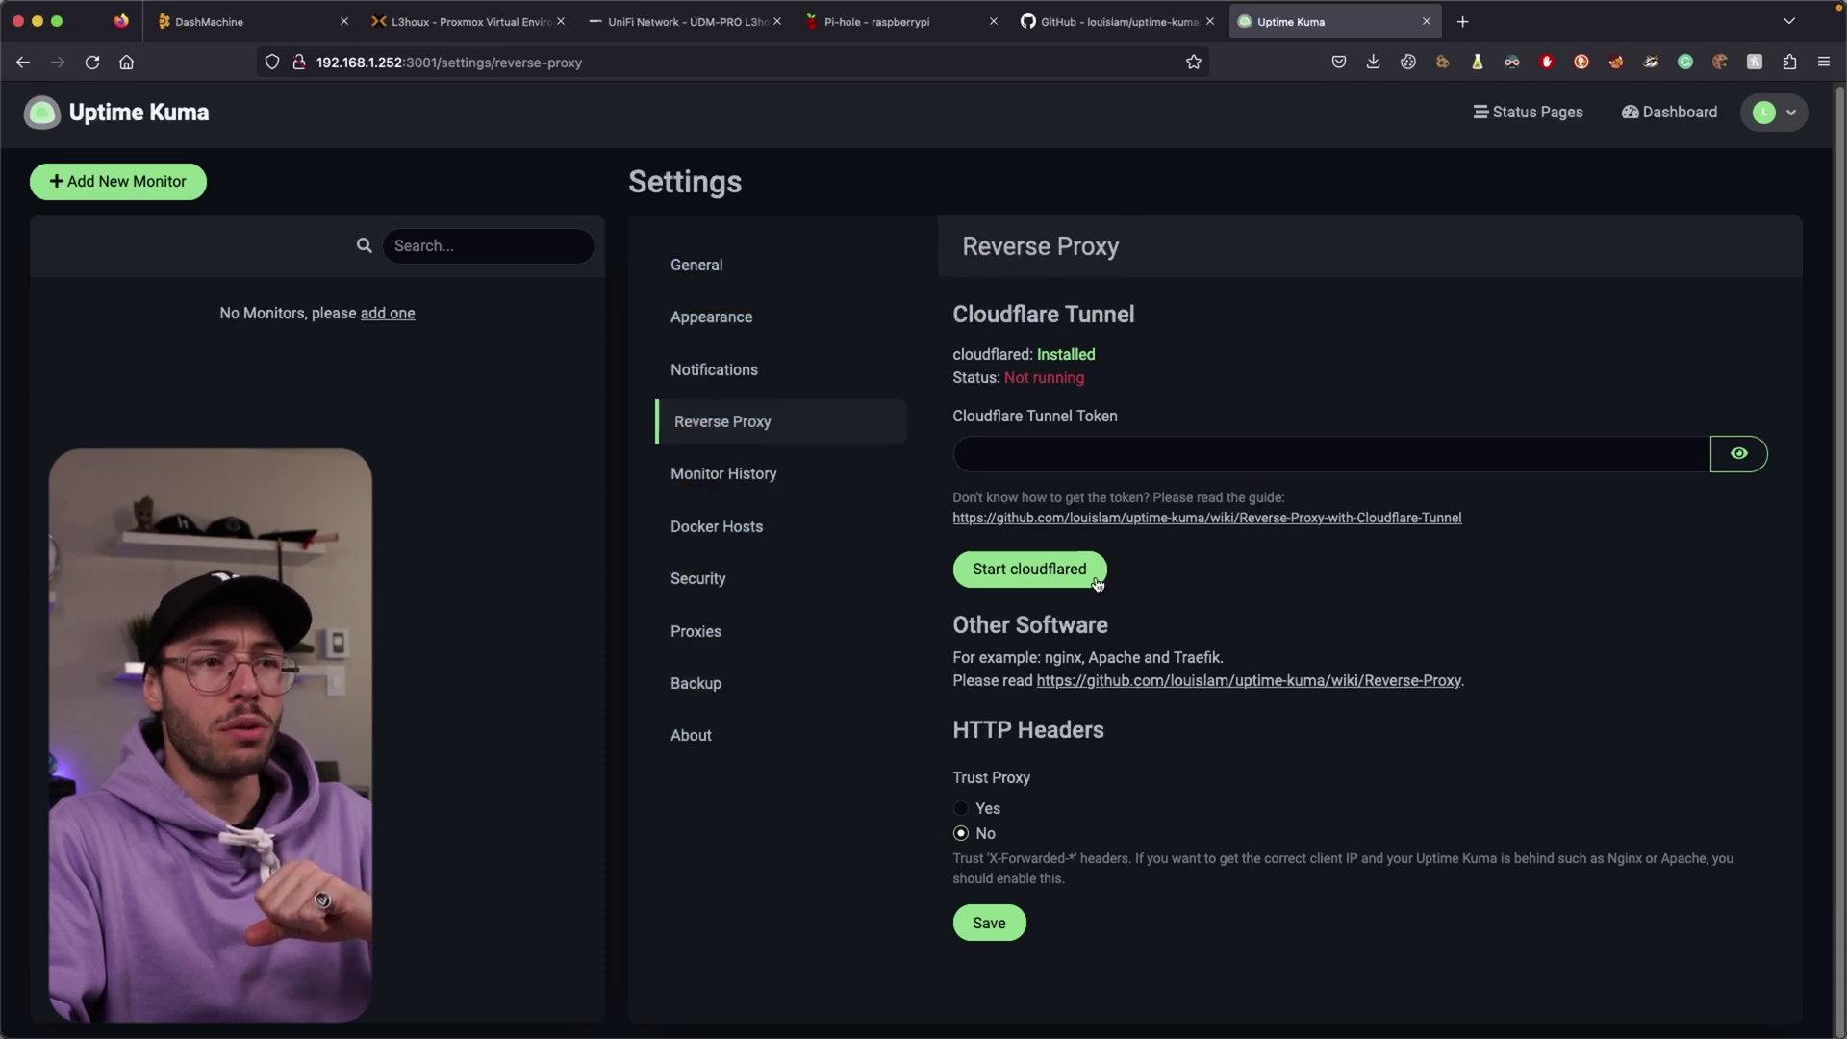
left_click_drag(981, 659, 1284, 649)
left_click(1278, 650)
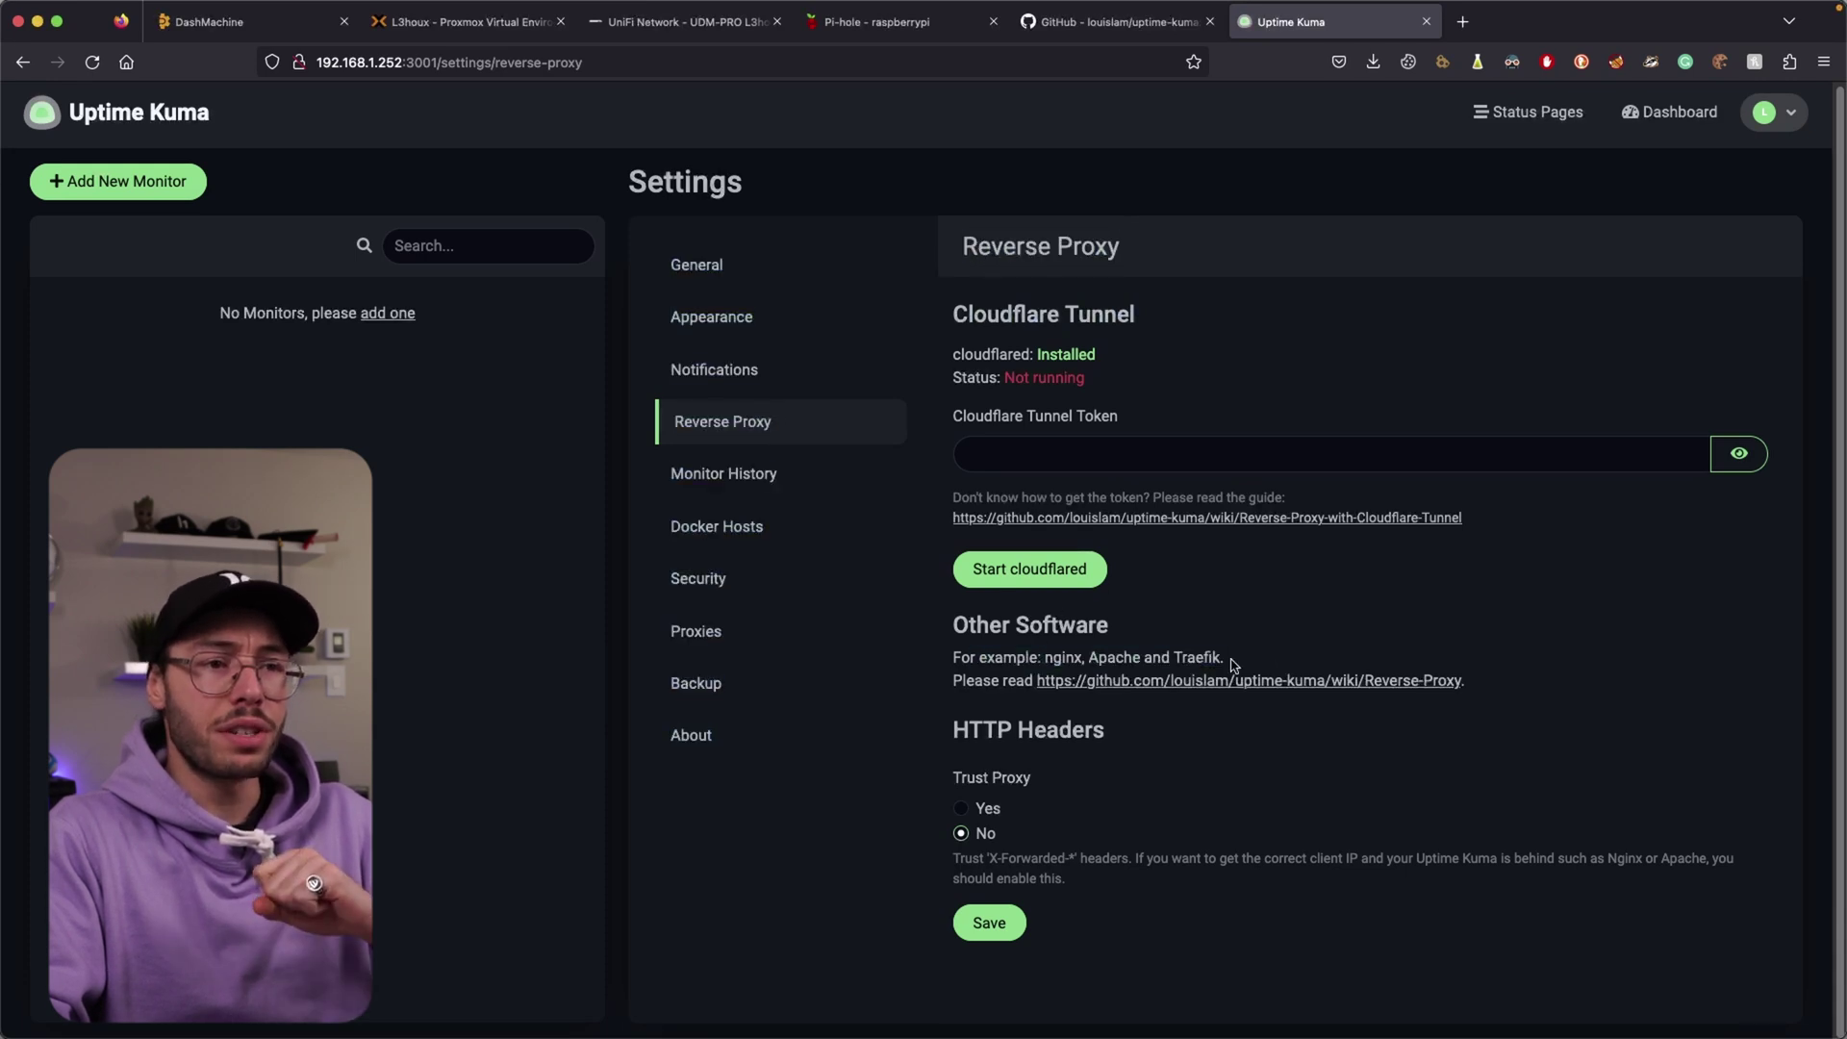
double_click(1212, 660)
left_click(1286, 657)
double_click(1062, 658)
left_click(1073, 644)
Save a monitor history retention of 60 days and clear all statistics in the Monitor History settings
left_click(761, 475)
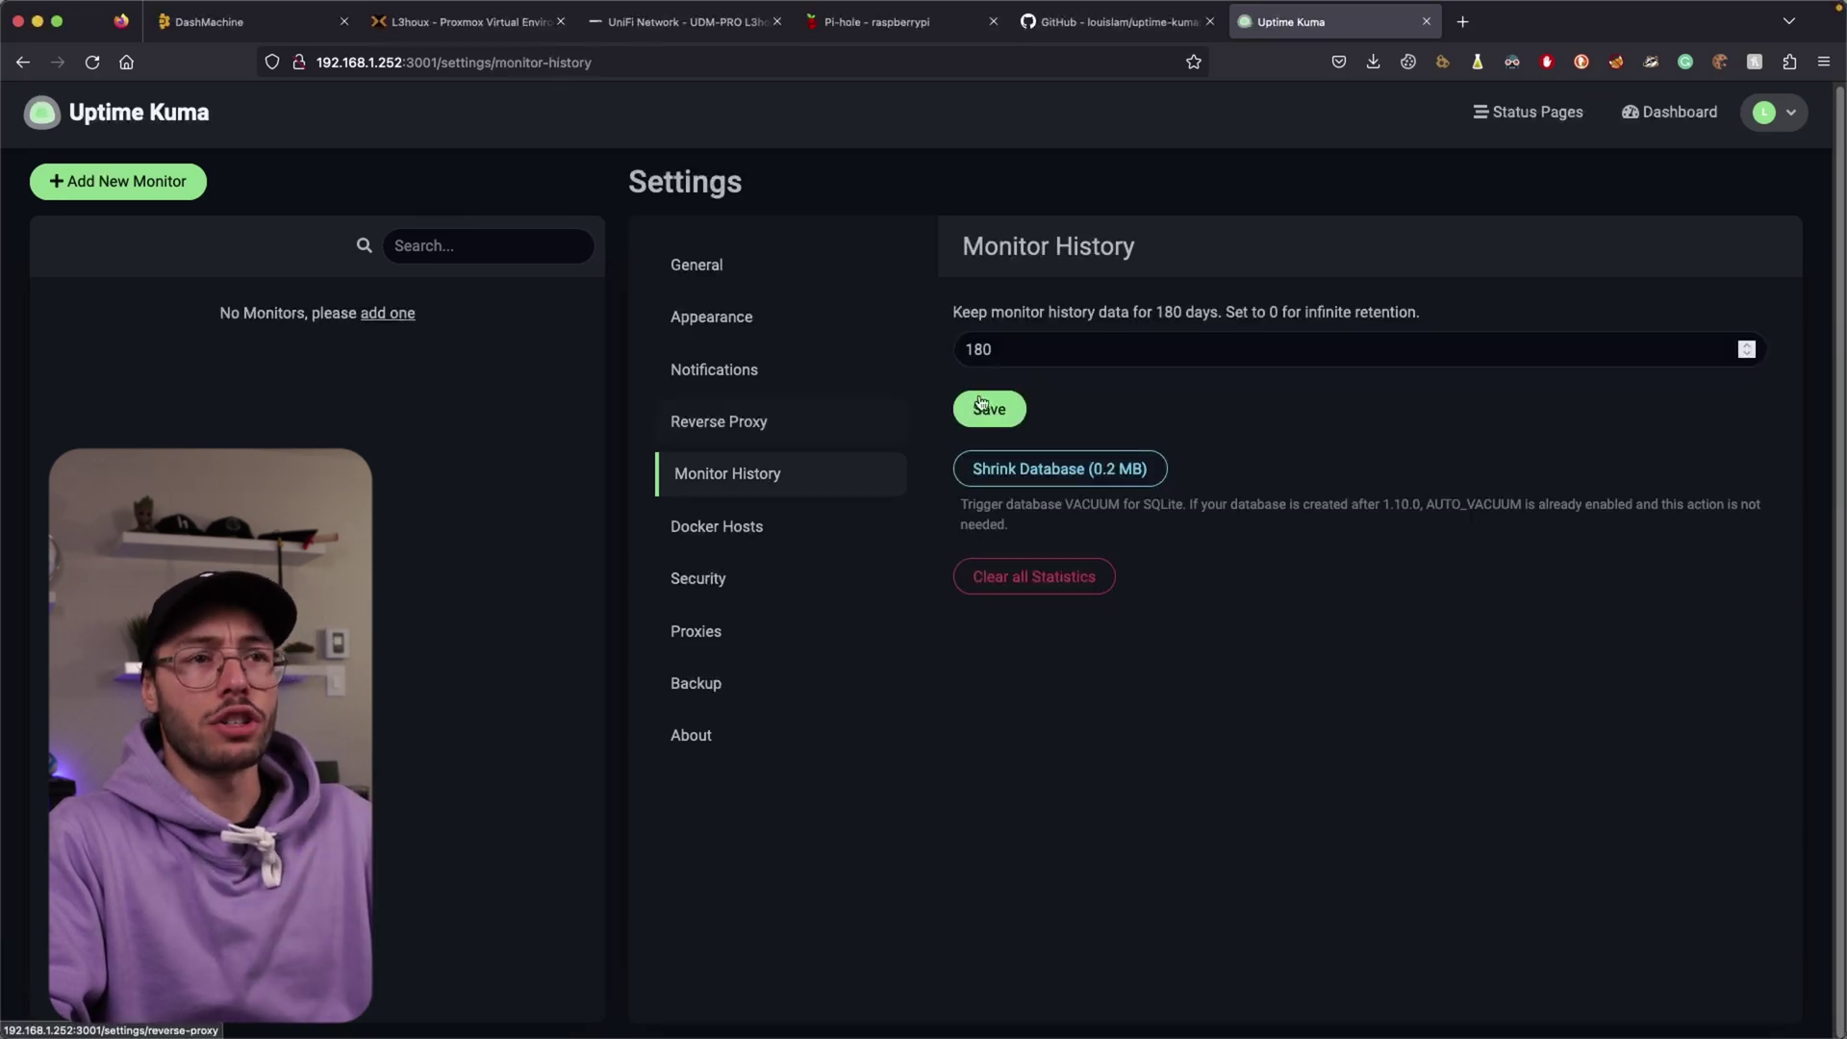
left_click(1098, 338)
key("BackSpace")
key("BackSpace")
key("BackSpace")
type("60")
left_click(1010, 406)
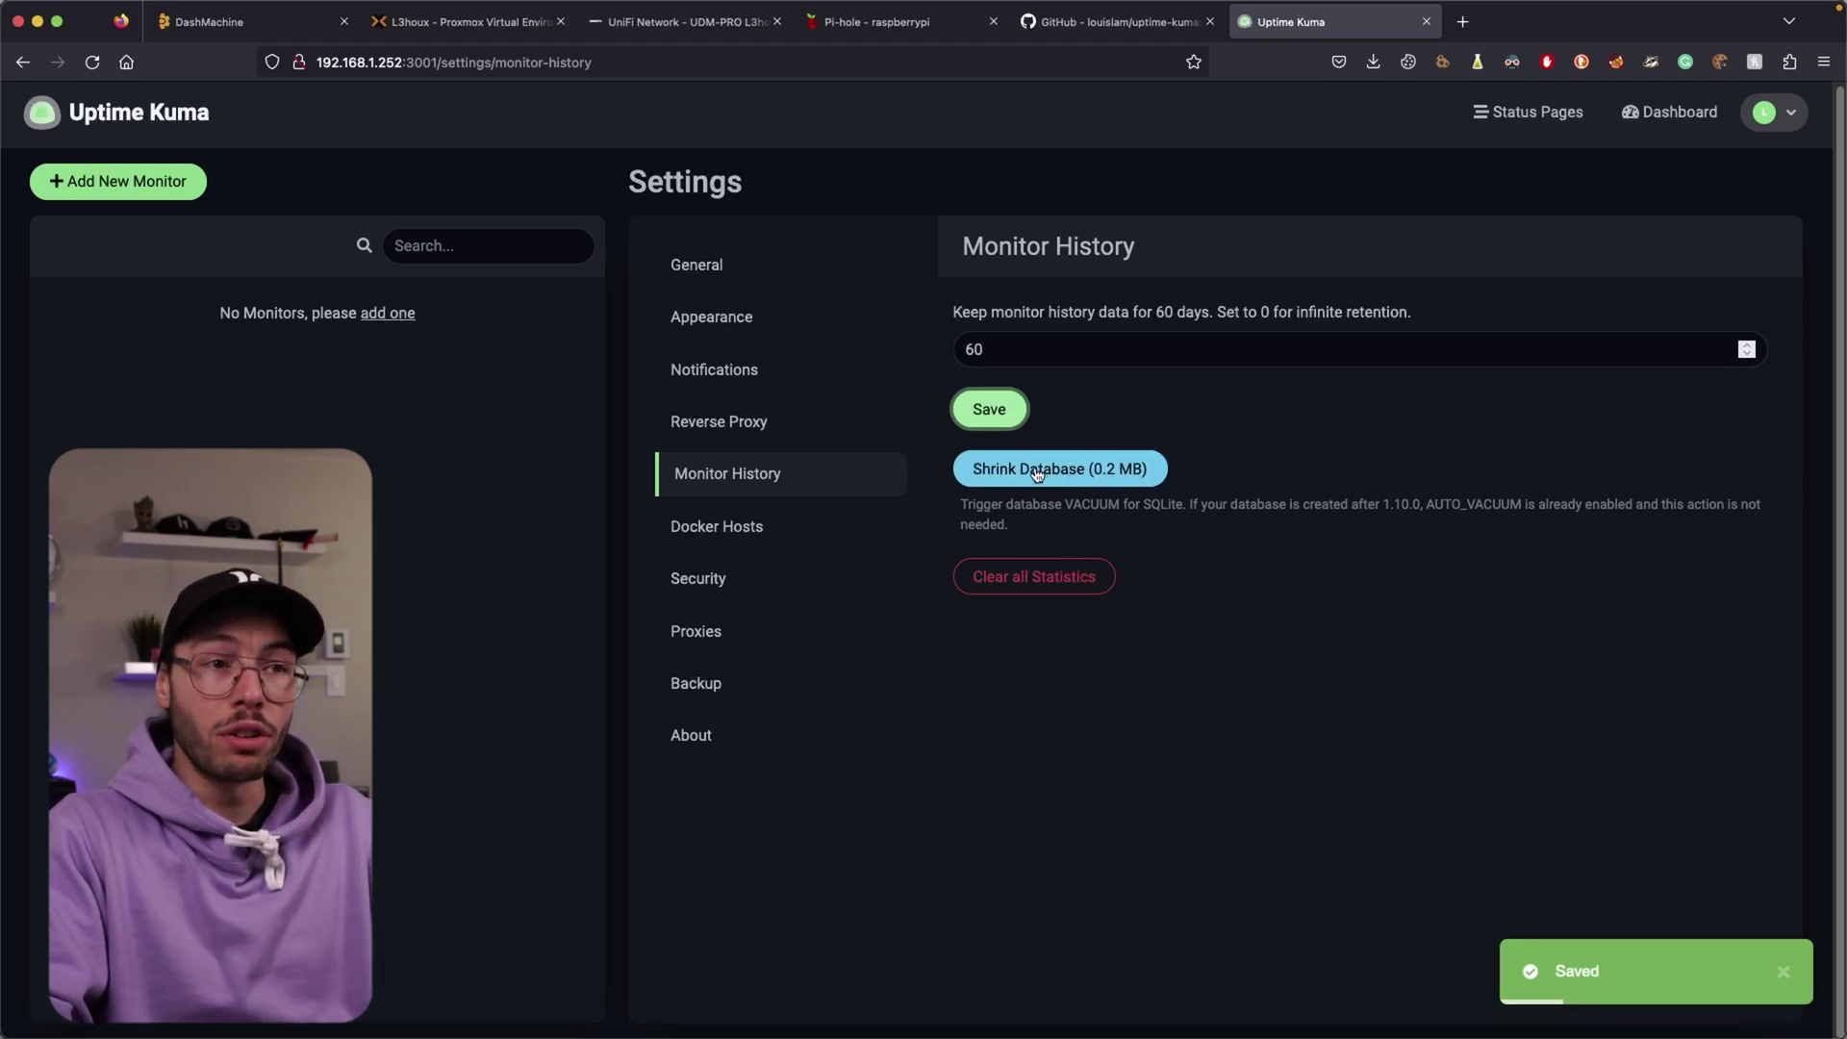
left_click(1055, 583)
left_click(1048, 257)
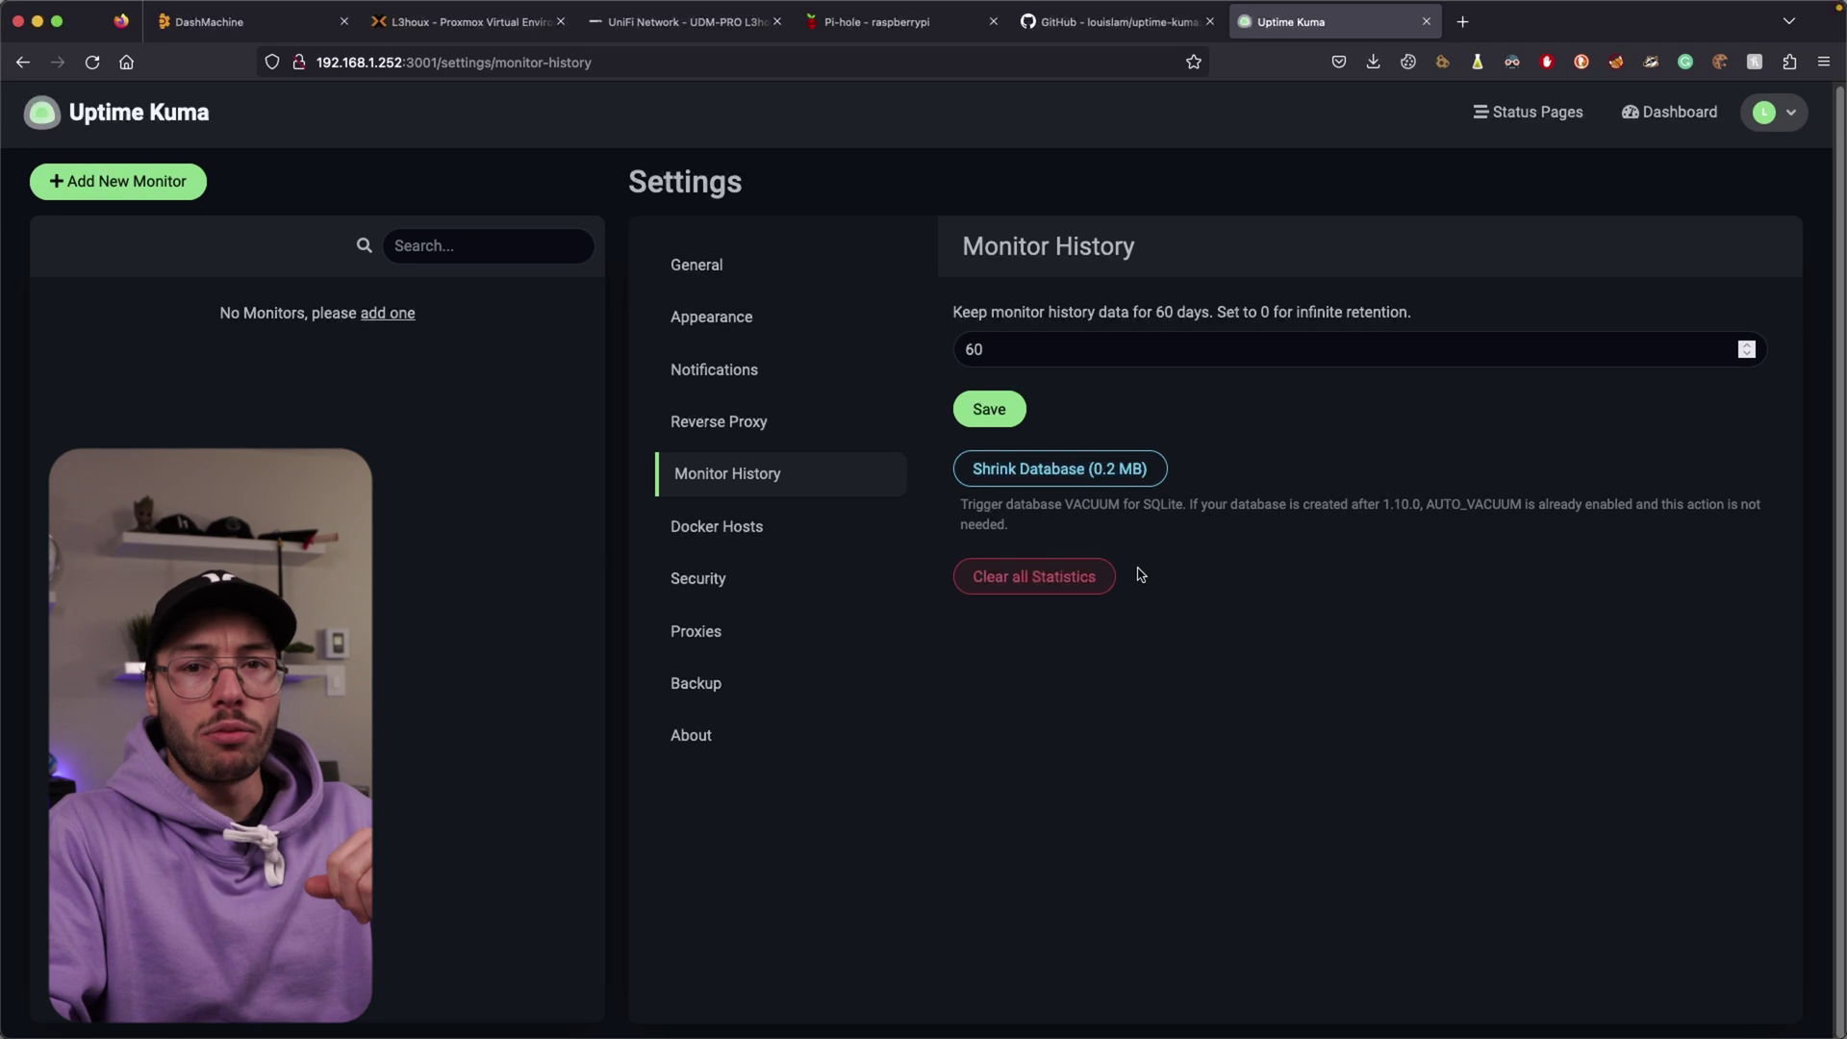
Review the Docker Hosts, Security, Proxies, Backup and About settings pages, and return to the General settings
left_click(710, 527)
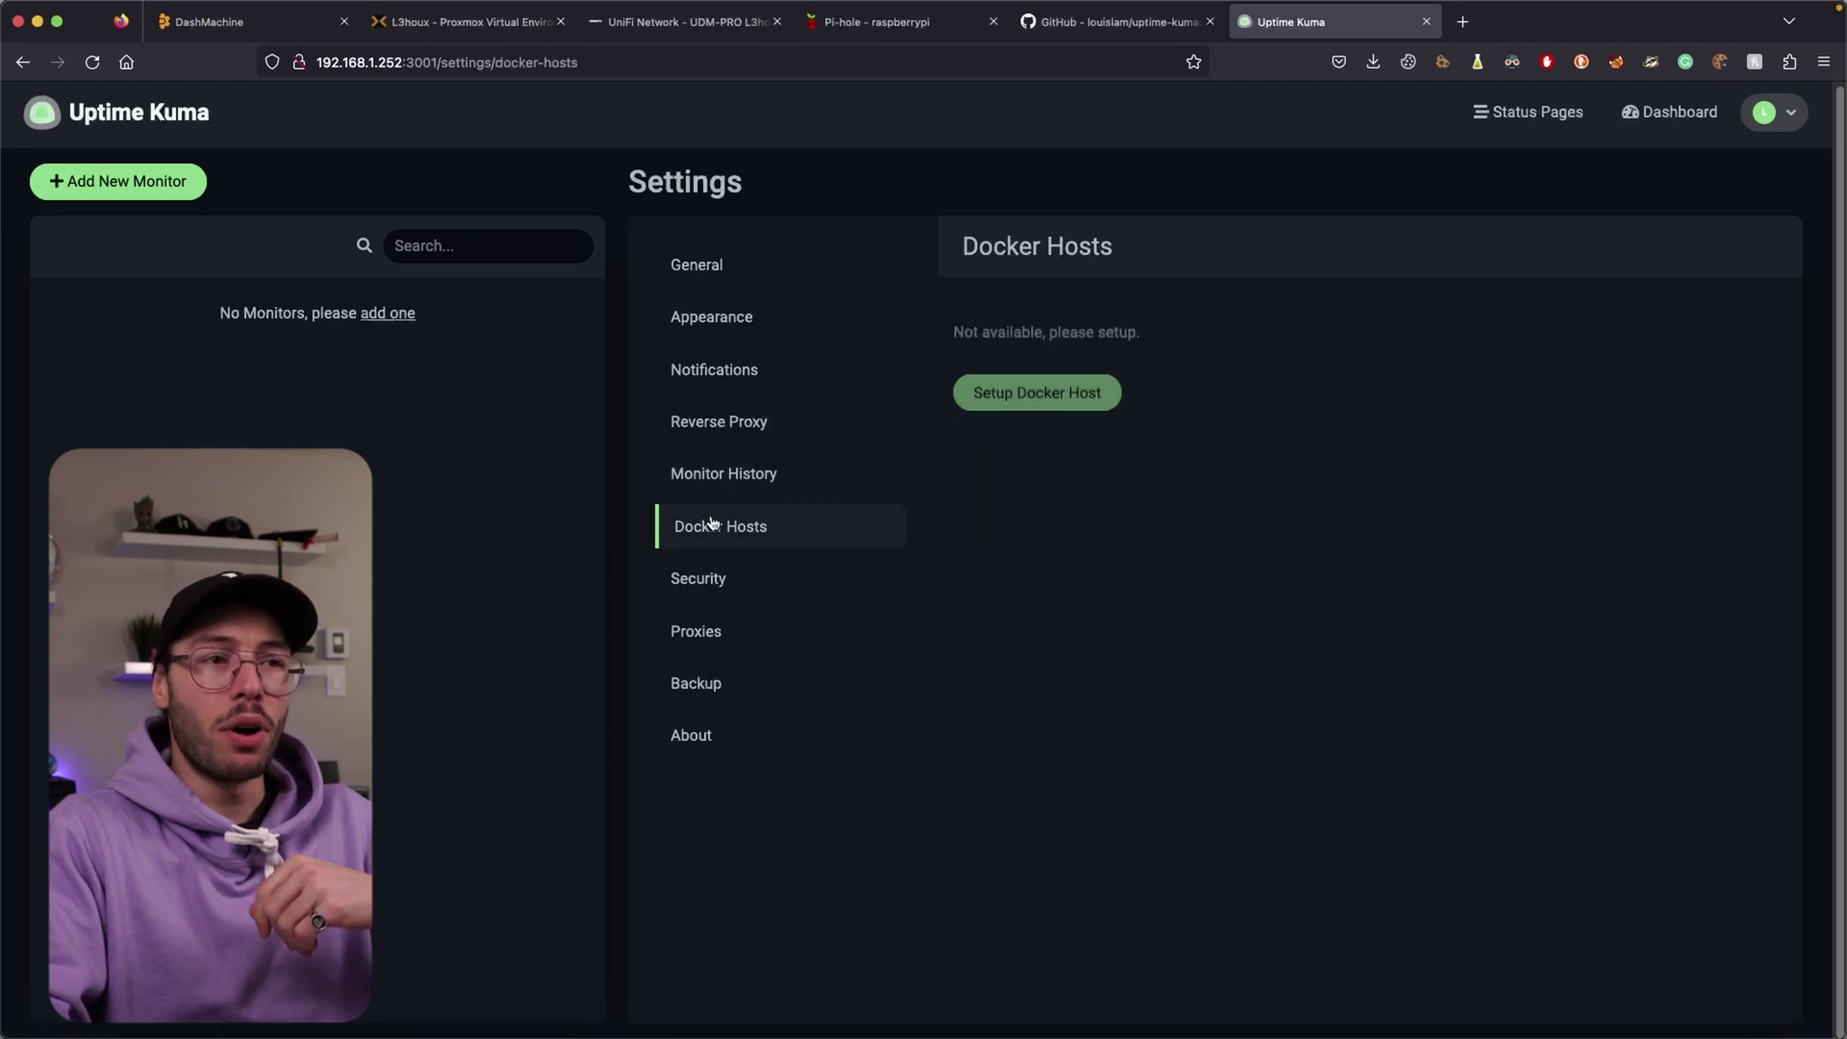
left_click(762, 584)
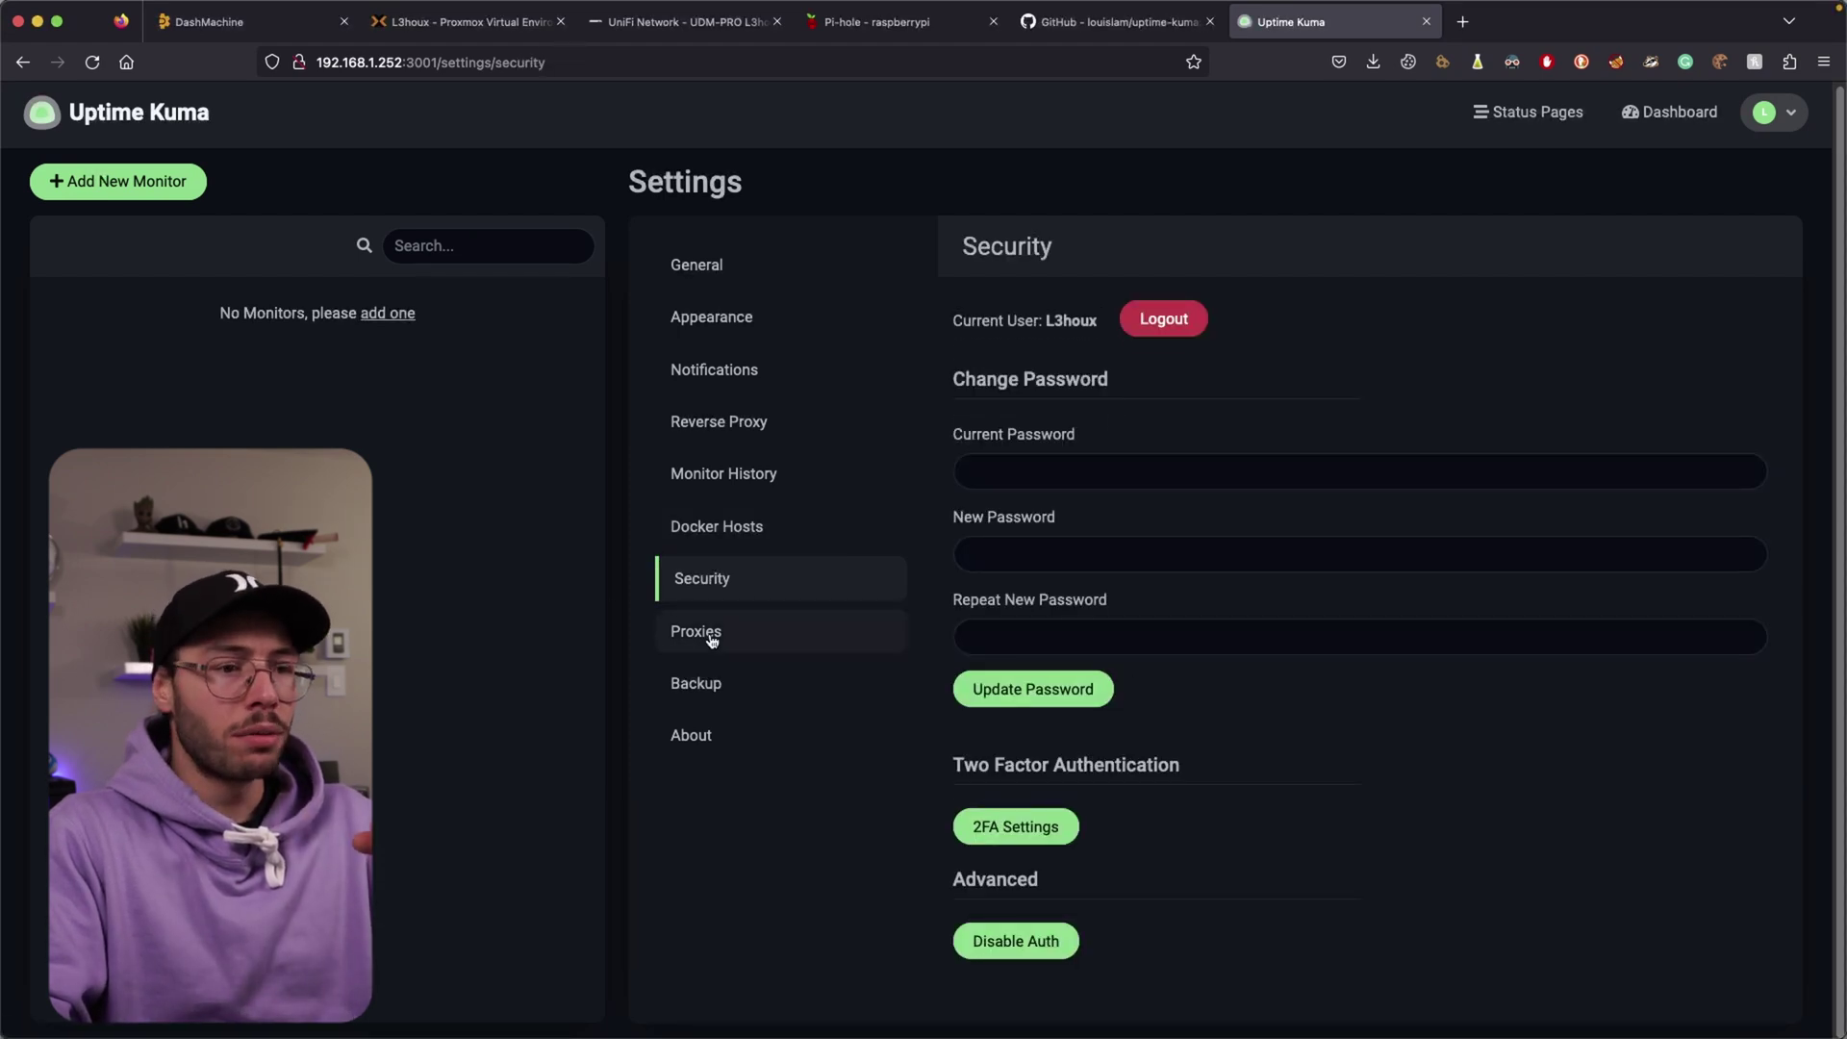
left_click(710, 632)
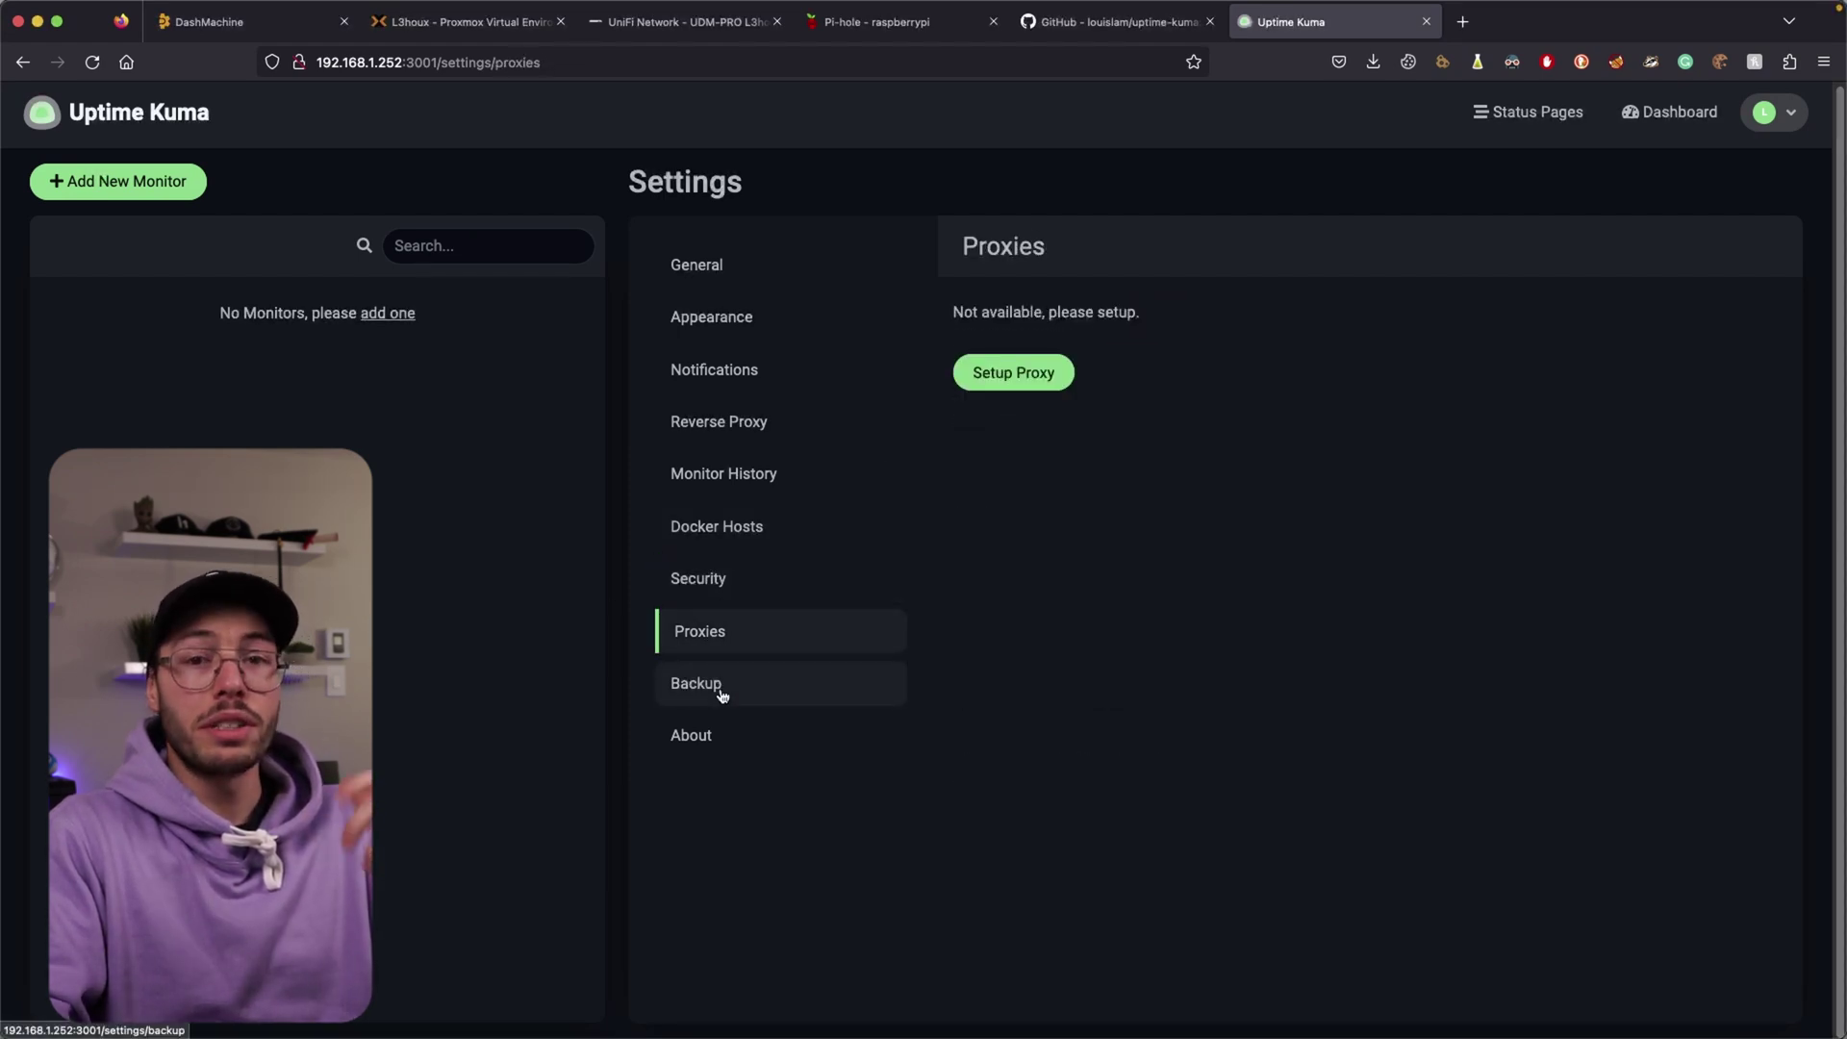
left_click(721, 693)
left_click(711, 740)
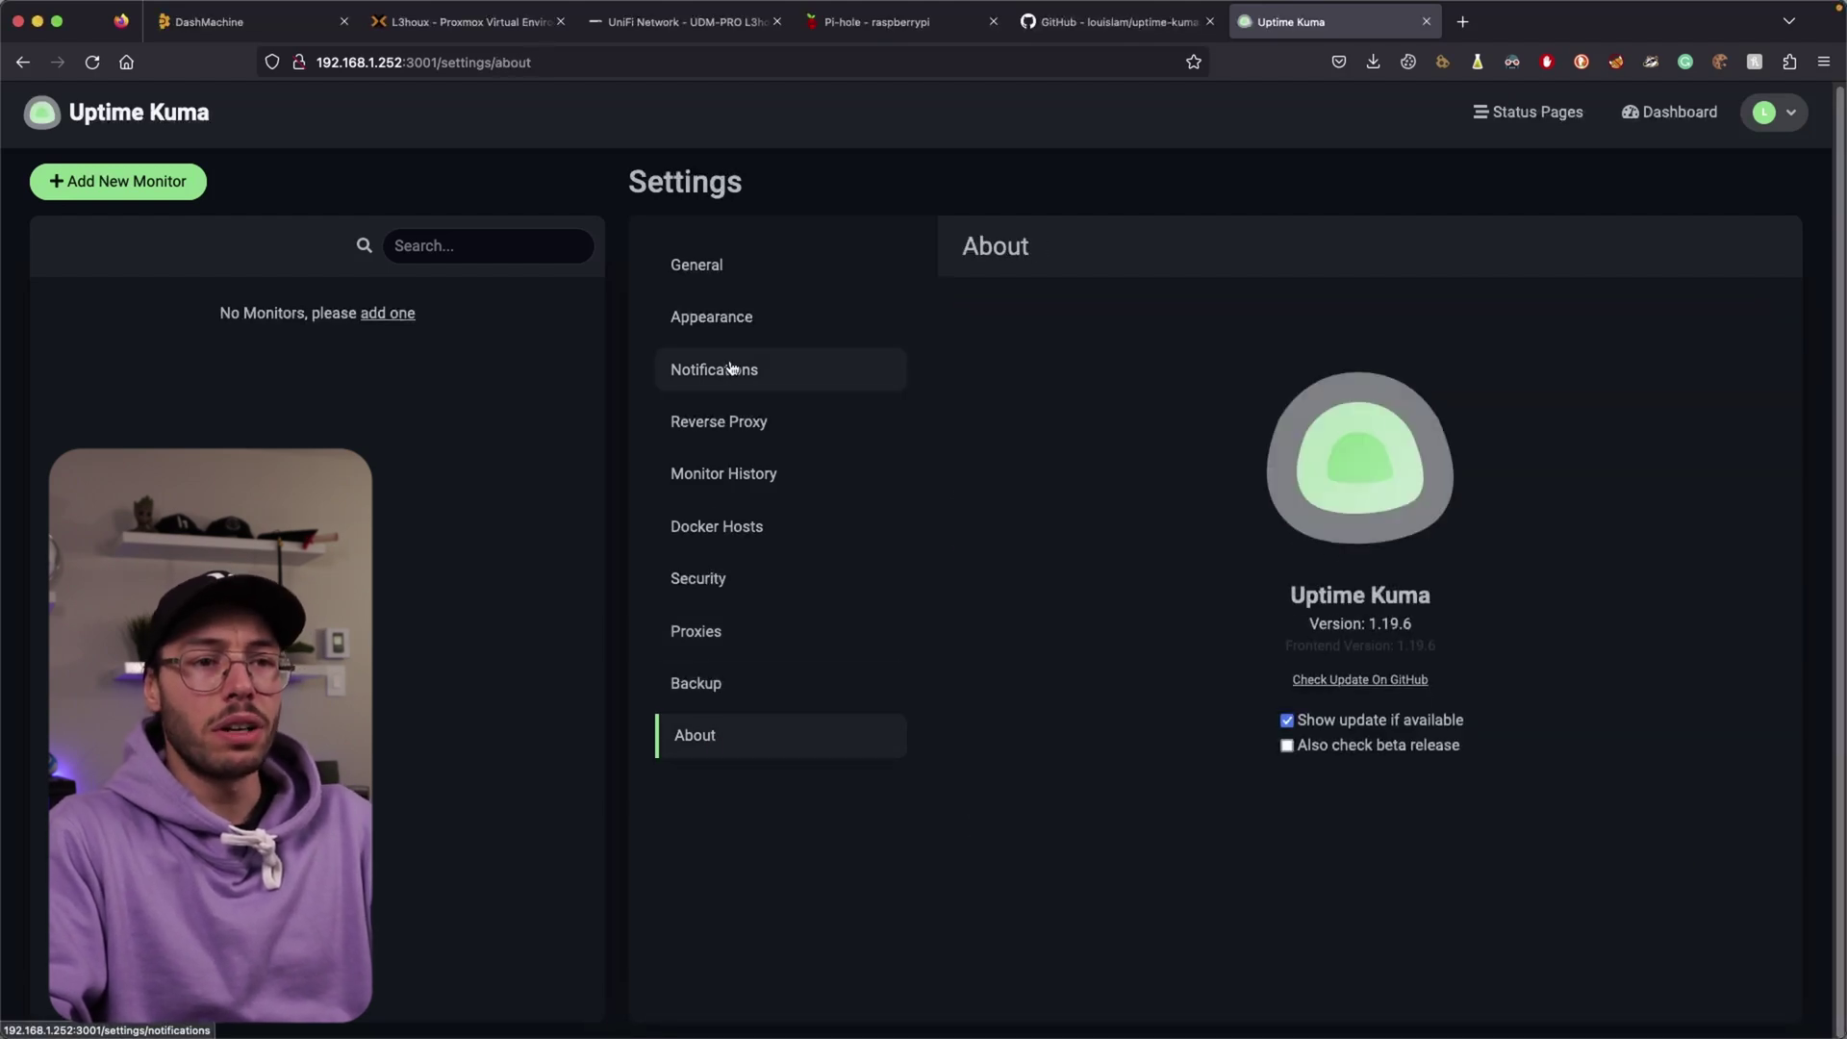
left_click(700, 268)
Start a new monitor, try the Docker Container monitor type, and look over its name and container fields
left_click(62, 182)
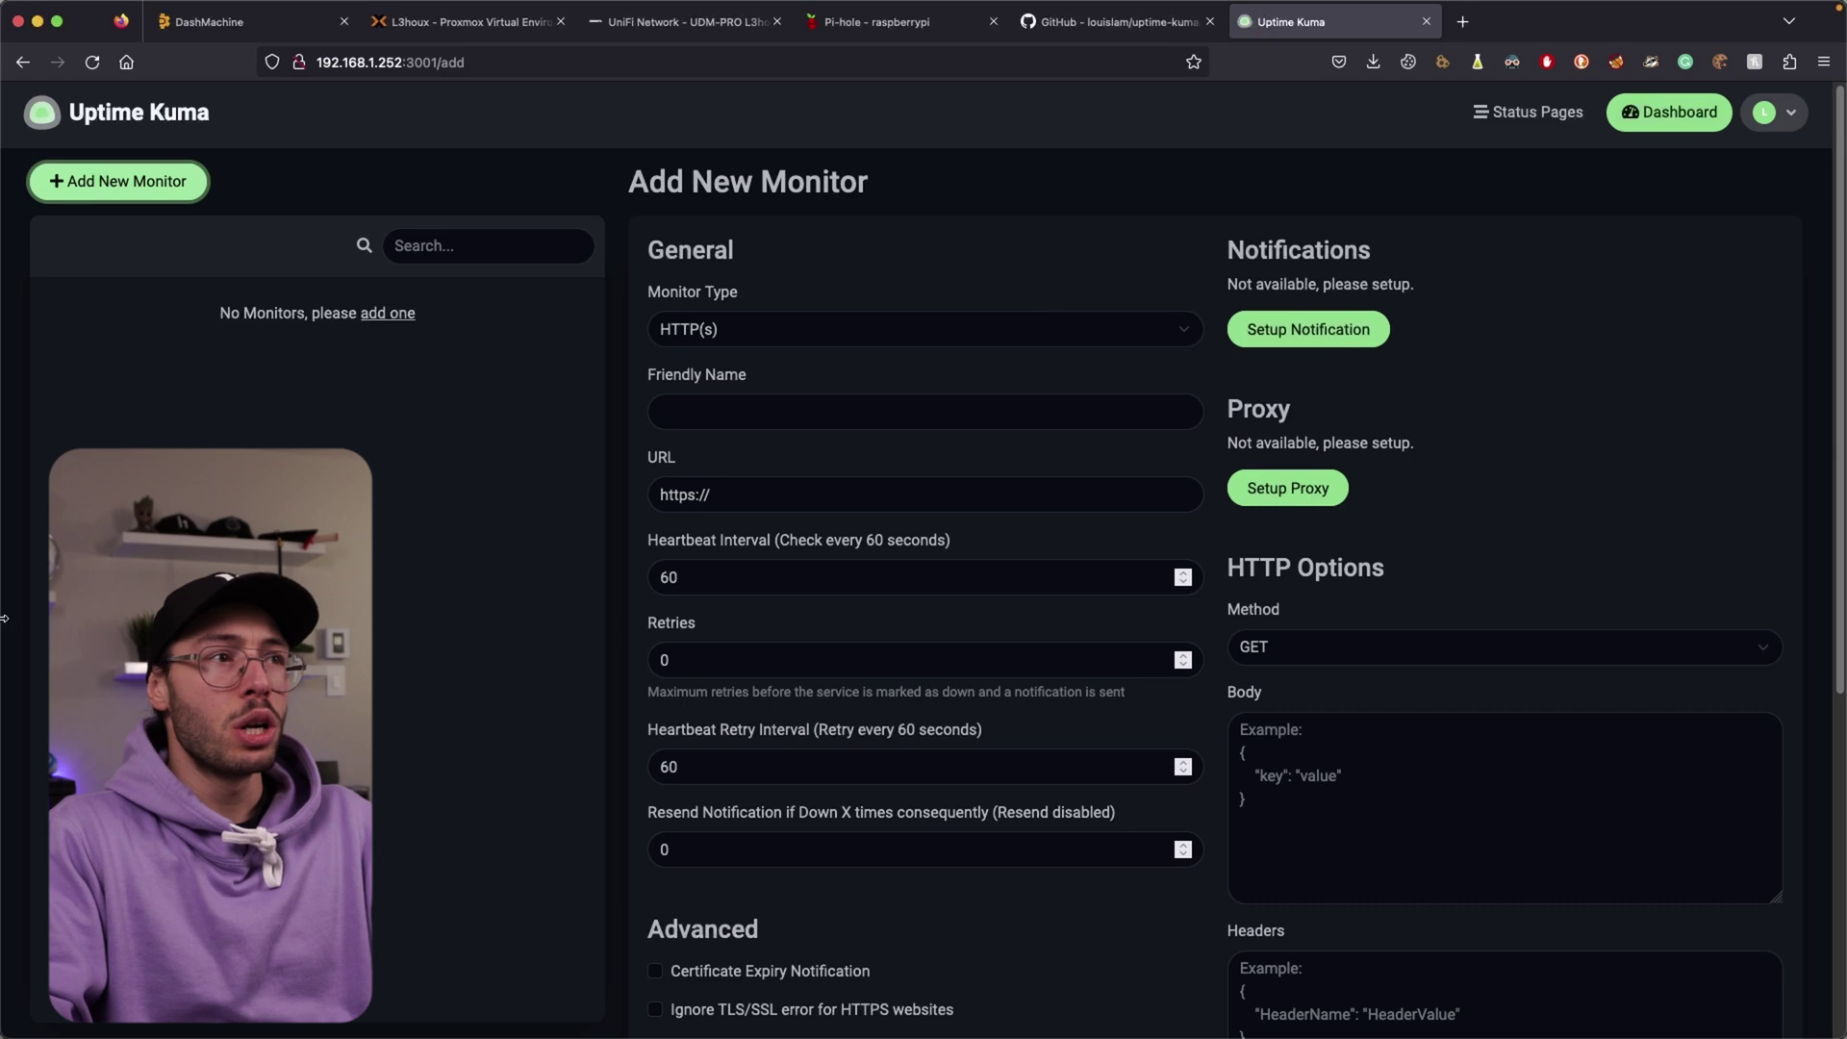
left_click(920, 337)
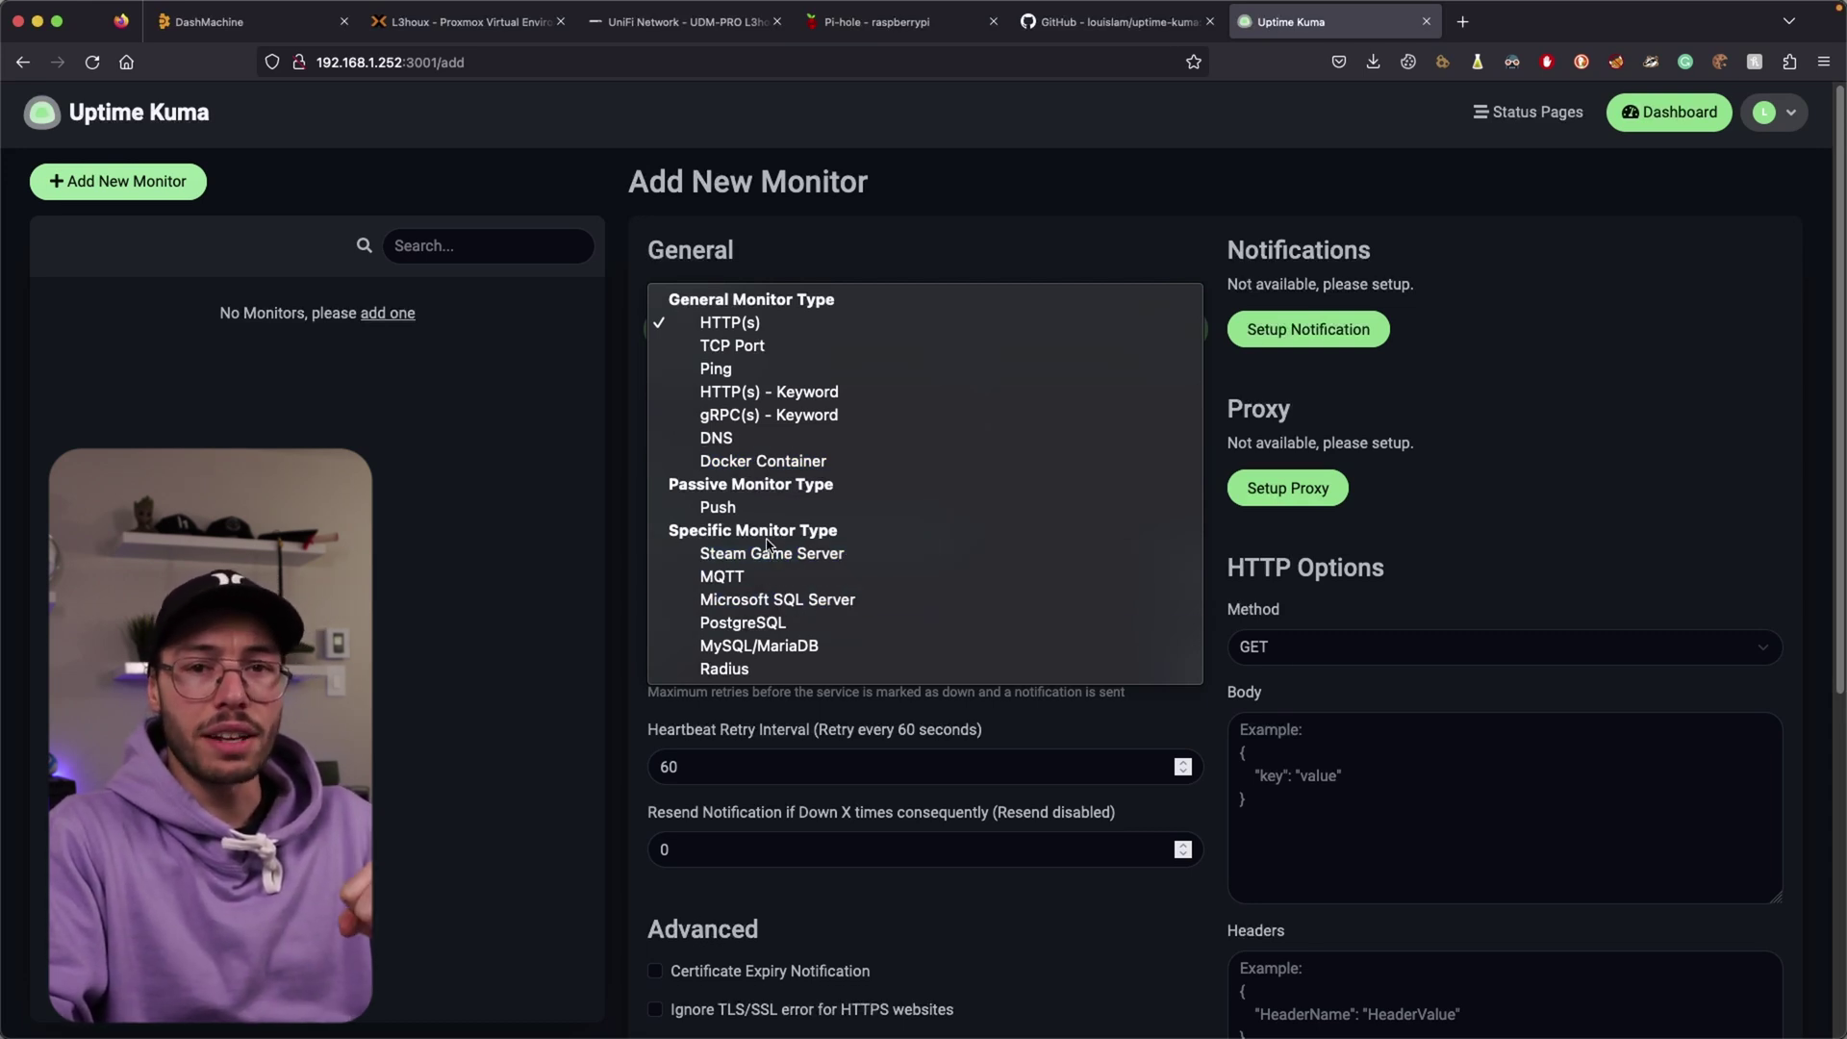
left_click(767, 465)
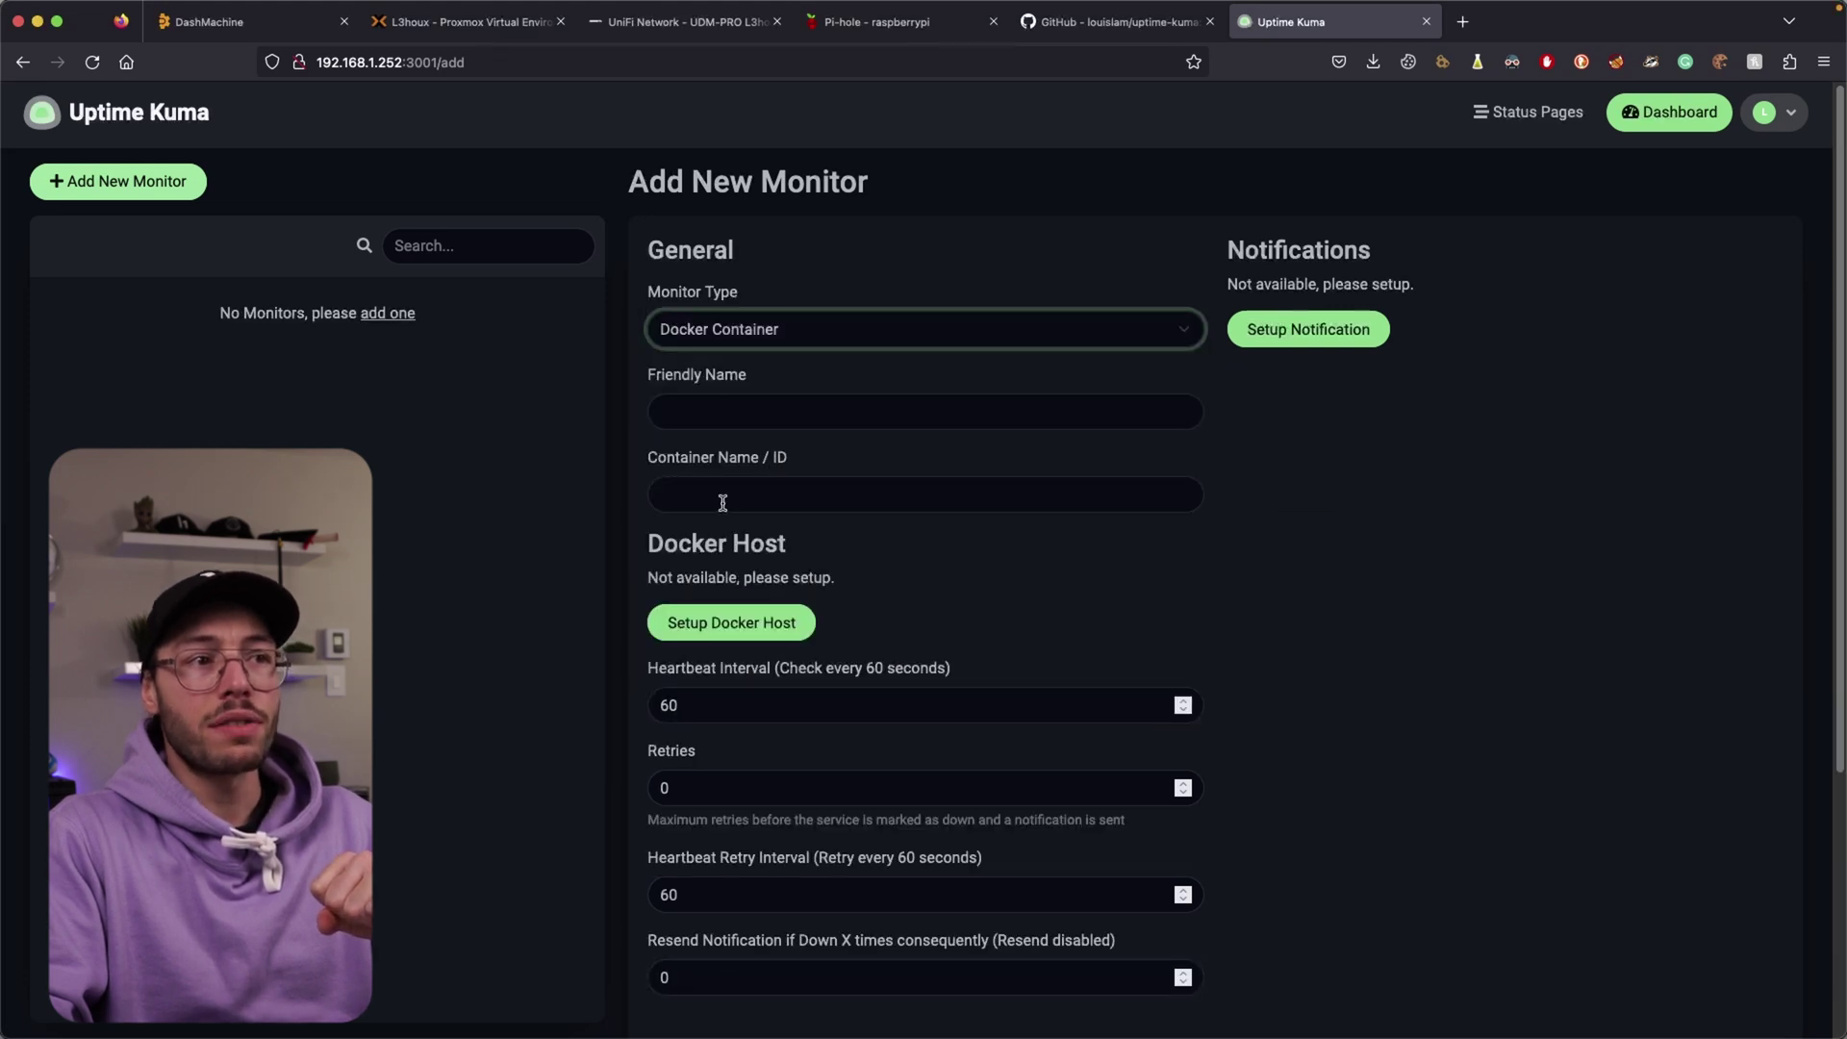
left_click(733, 418)
left_click(728, 495)
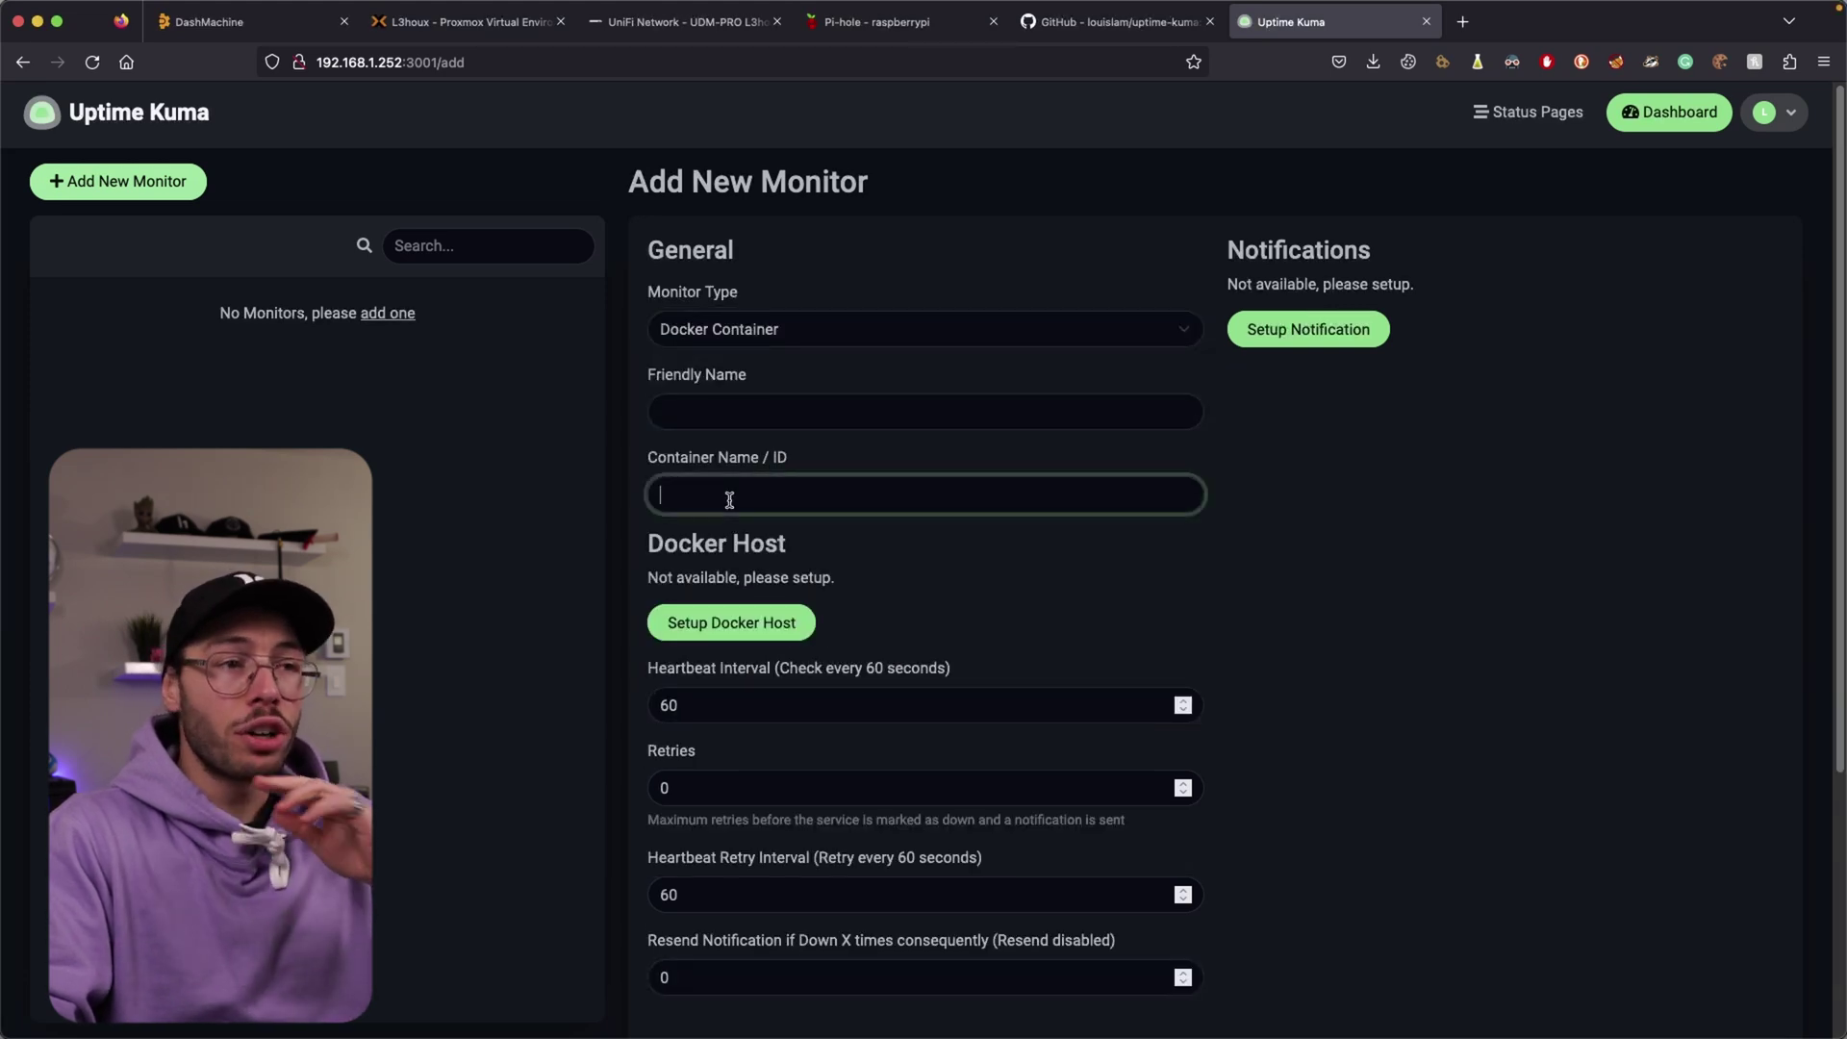
Try the TCP / HTTP connection type in the Docker host setup, review the Docker daemon examples, and close it without saving
left_click(712, 622)
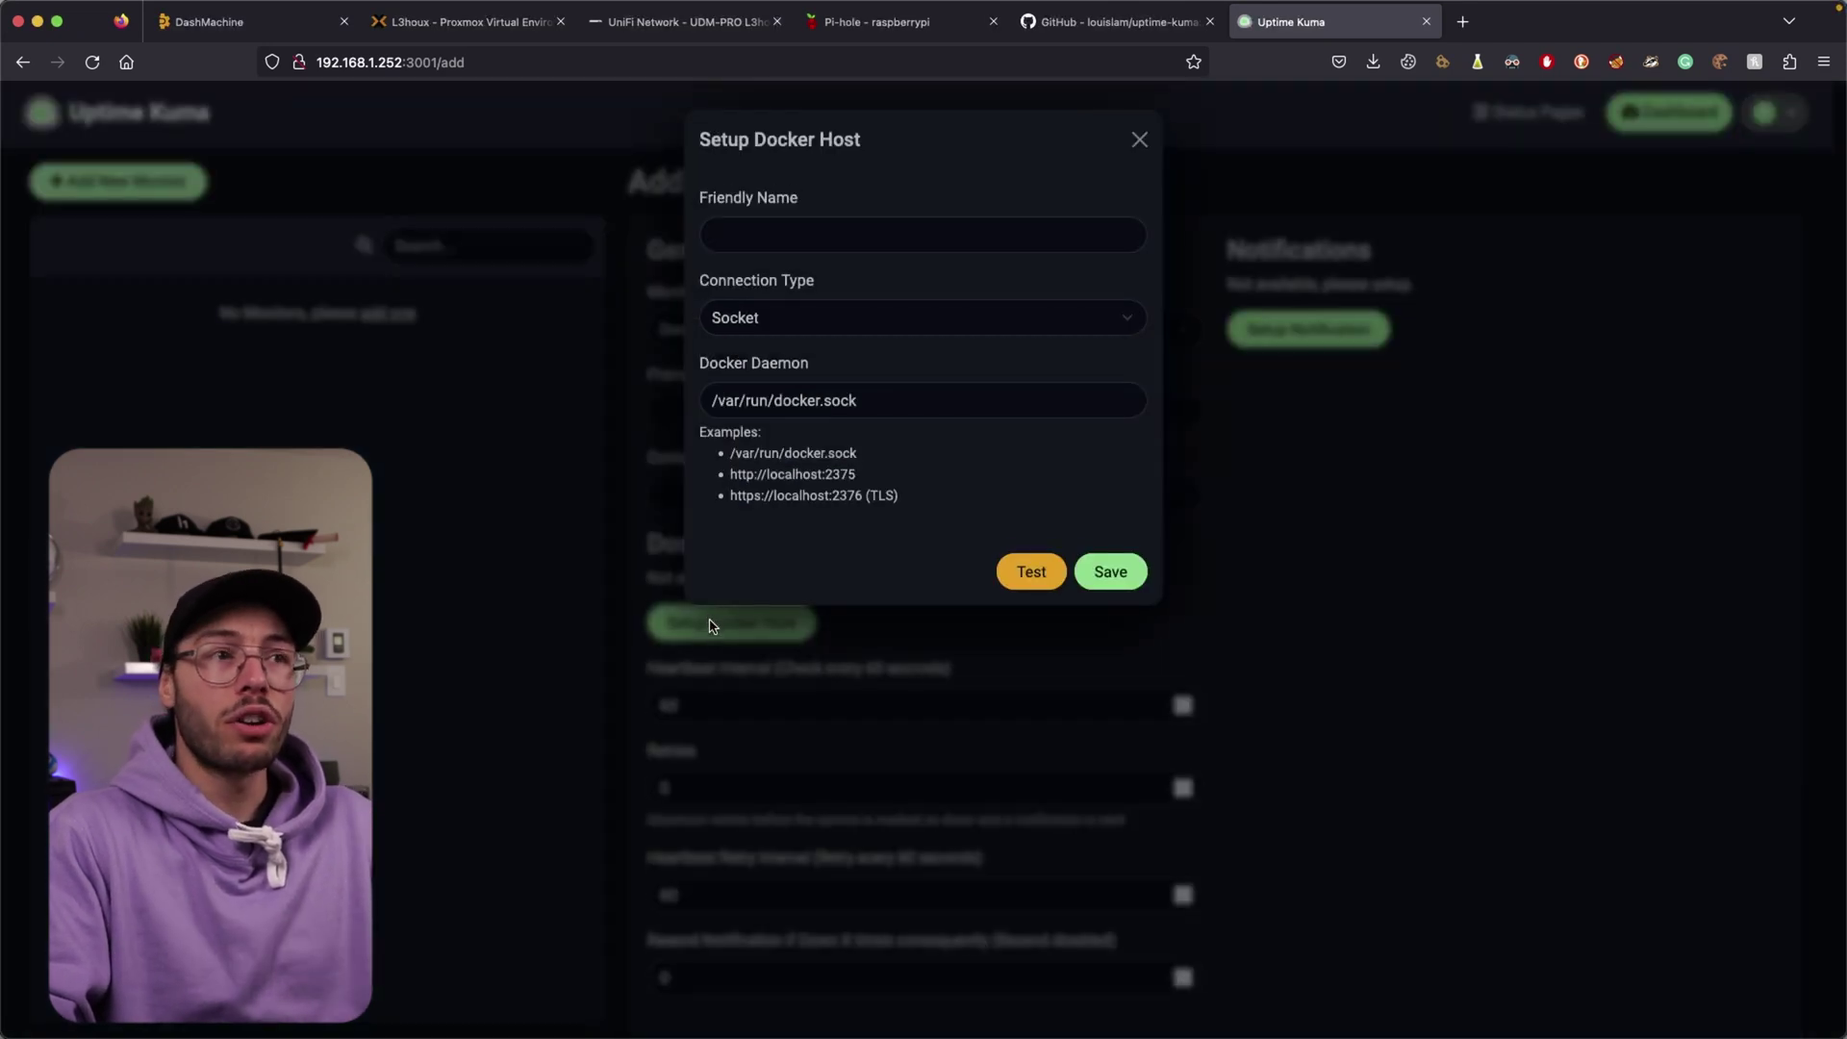
left_click(842, 327)
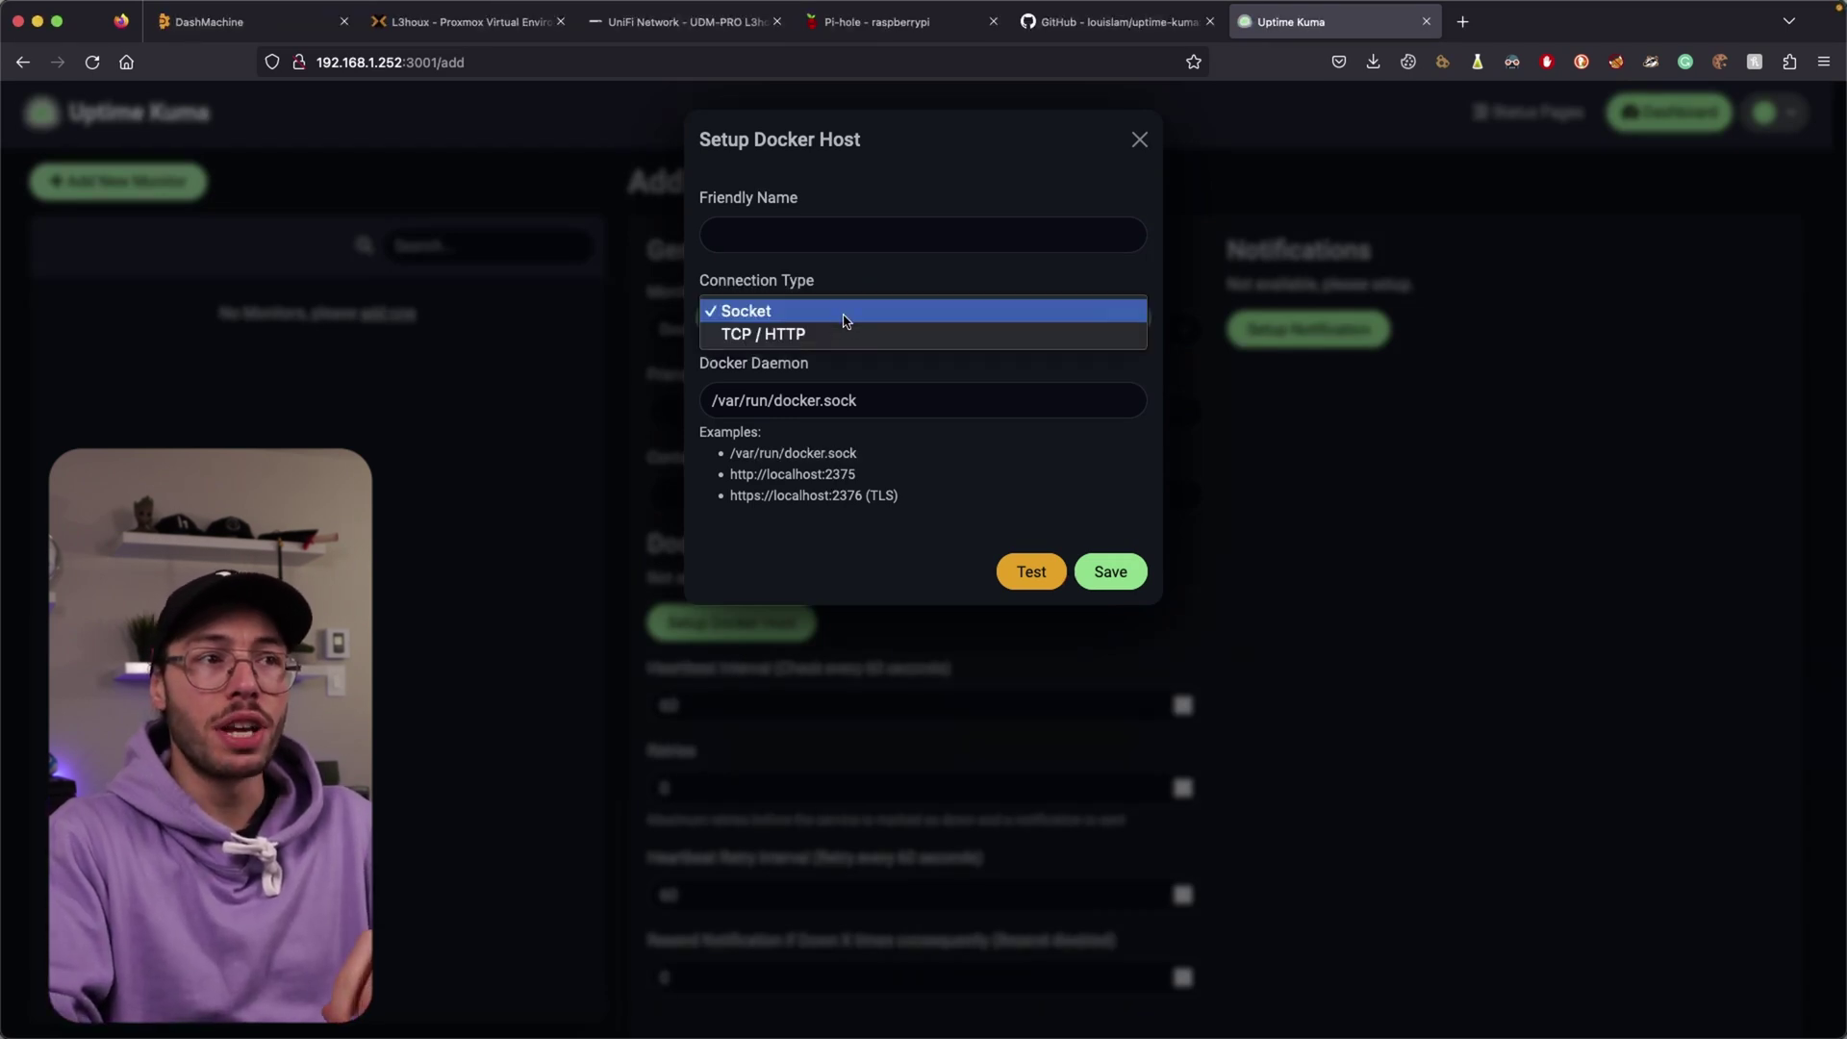
left_click(841, 318)
left_click(842, 317)
left_click(820, 333)
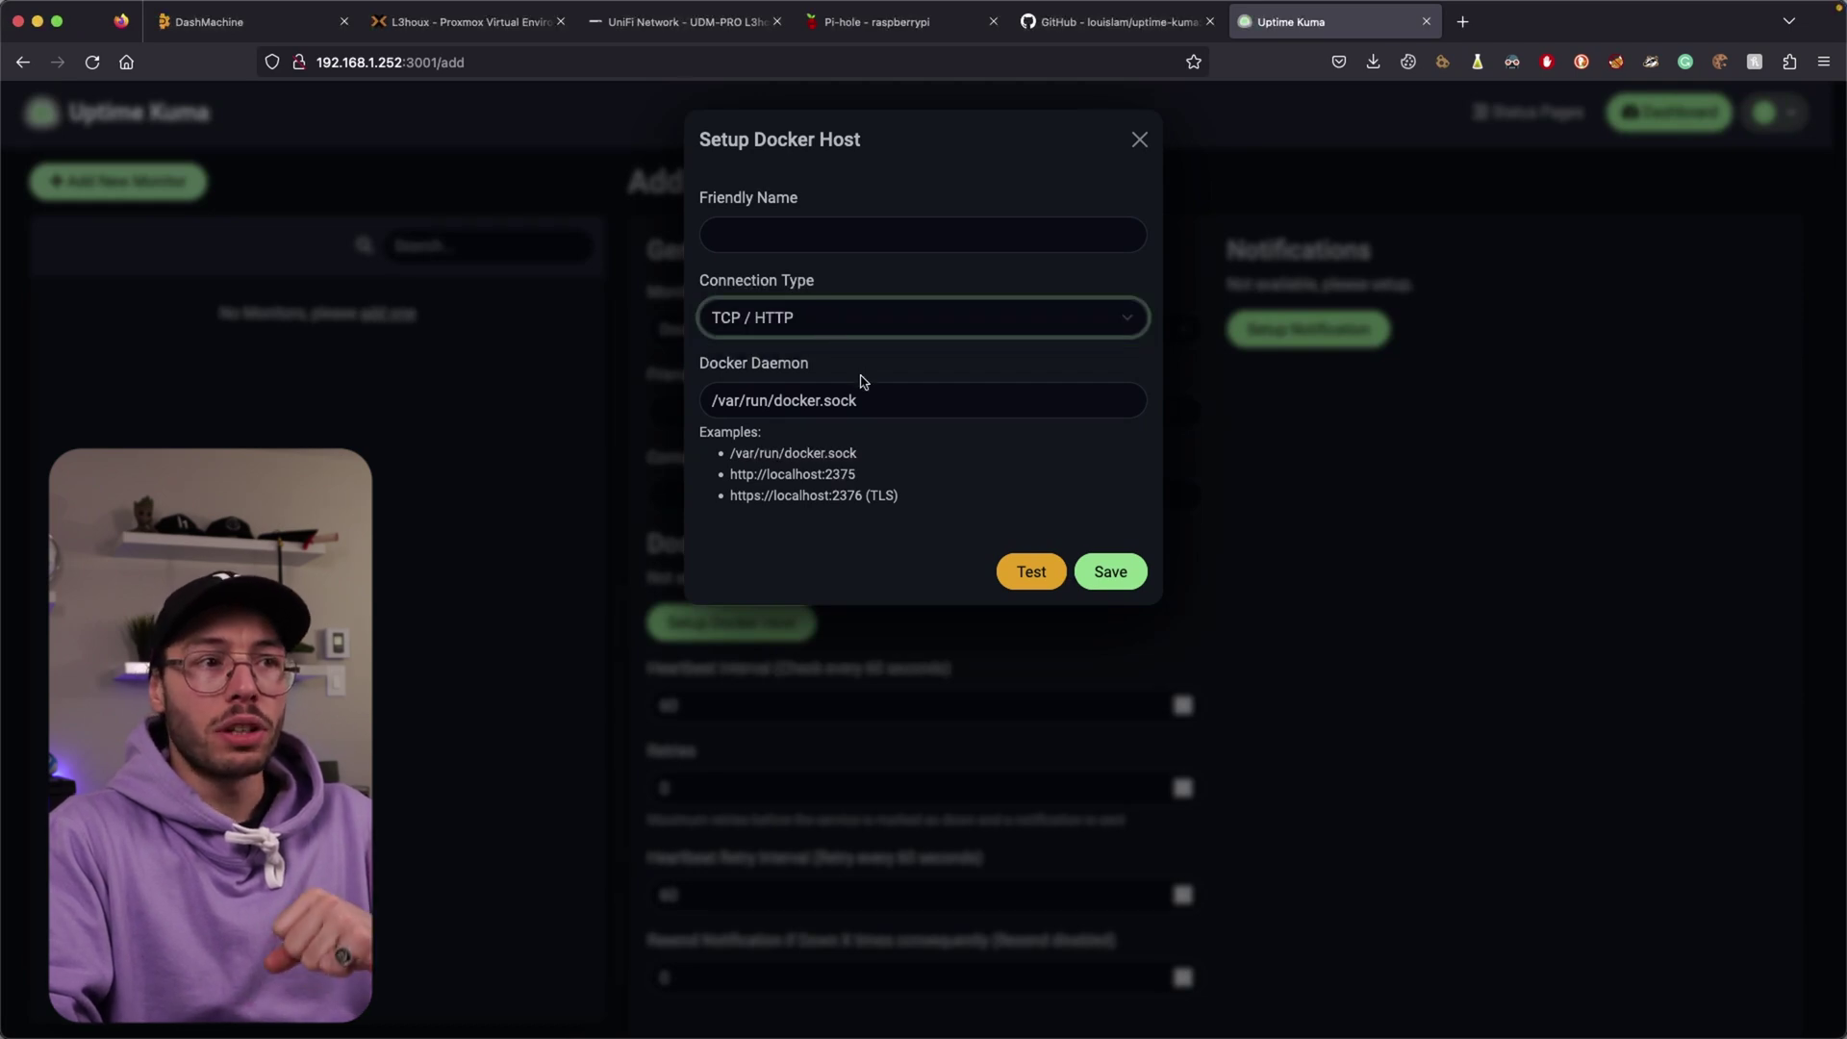
left_click(790, 231)
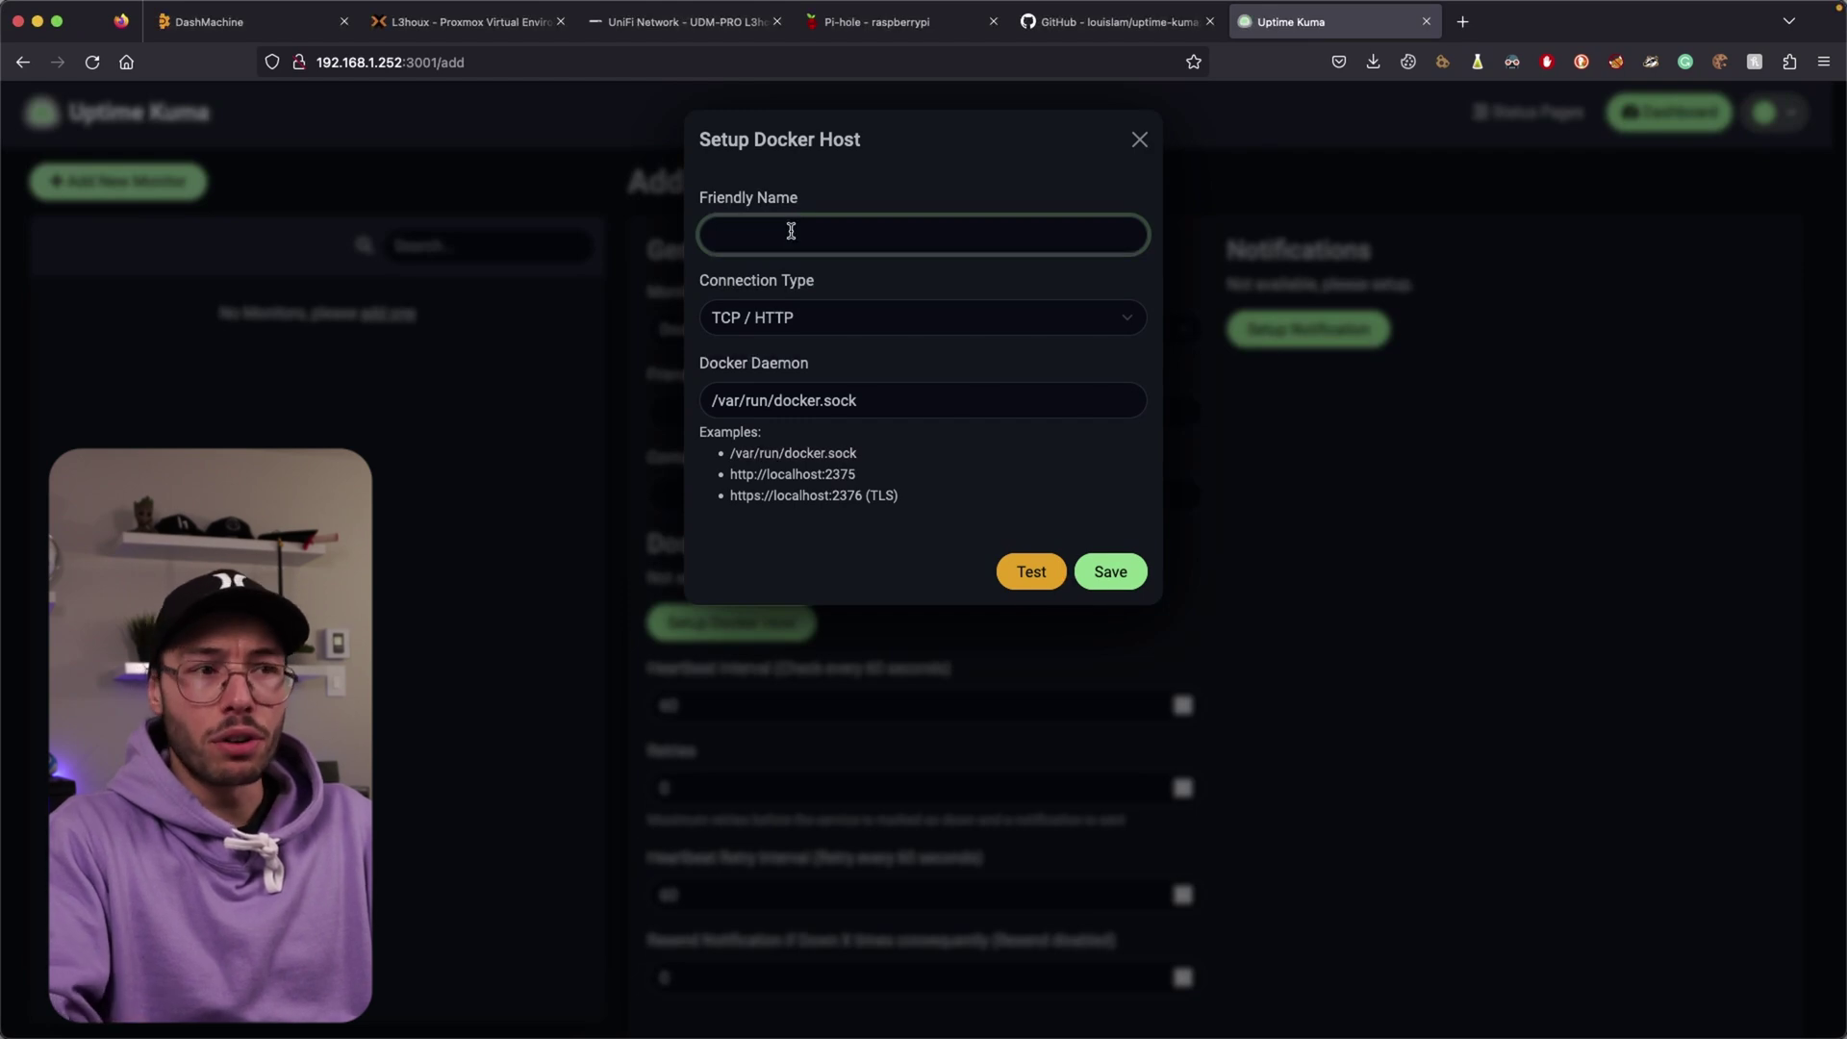
left_click_drag(851, 401, 609, 403)
triple_click(834, 496)
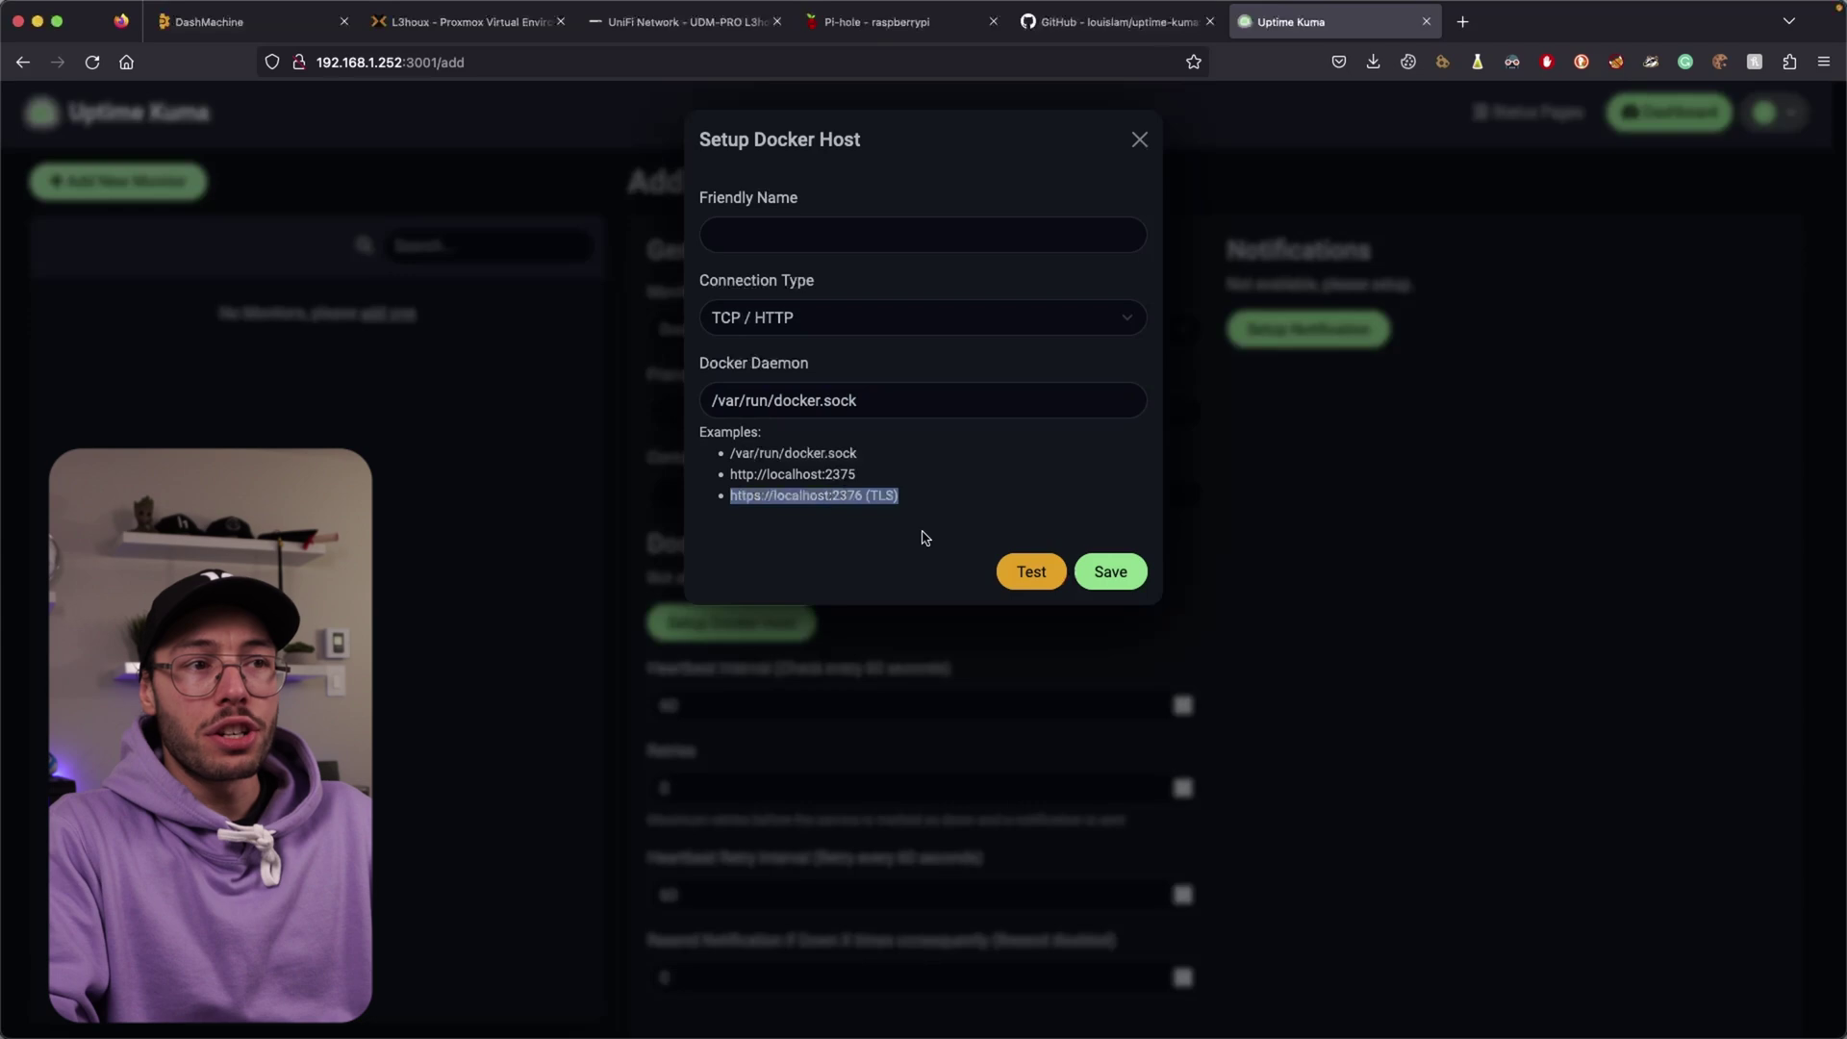
left_click(824, 500)
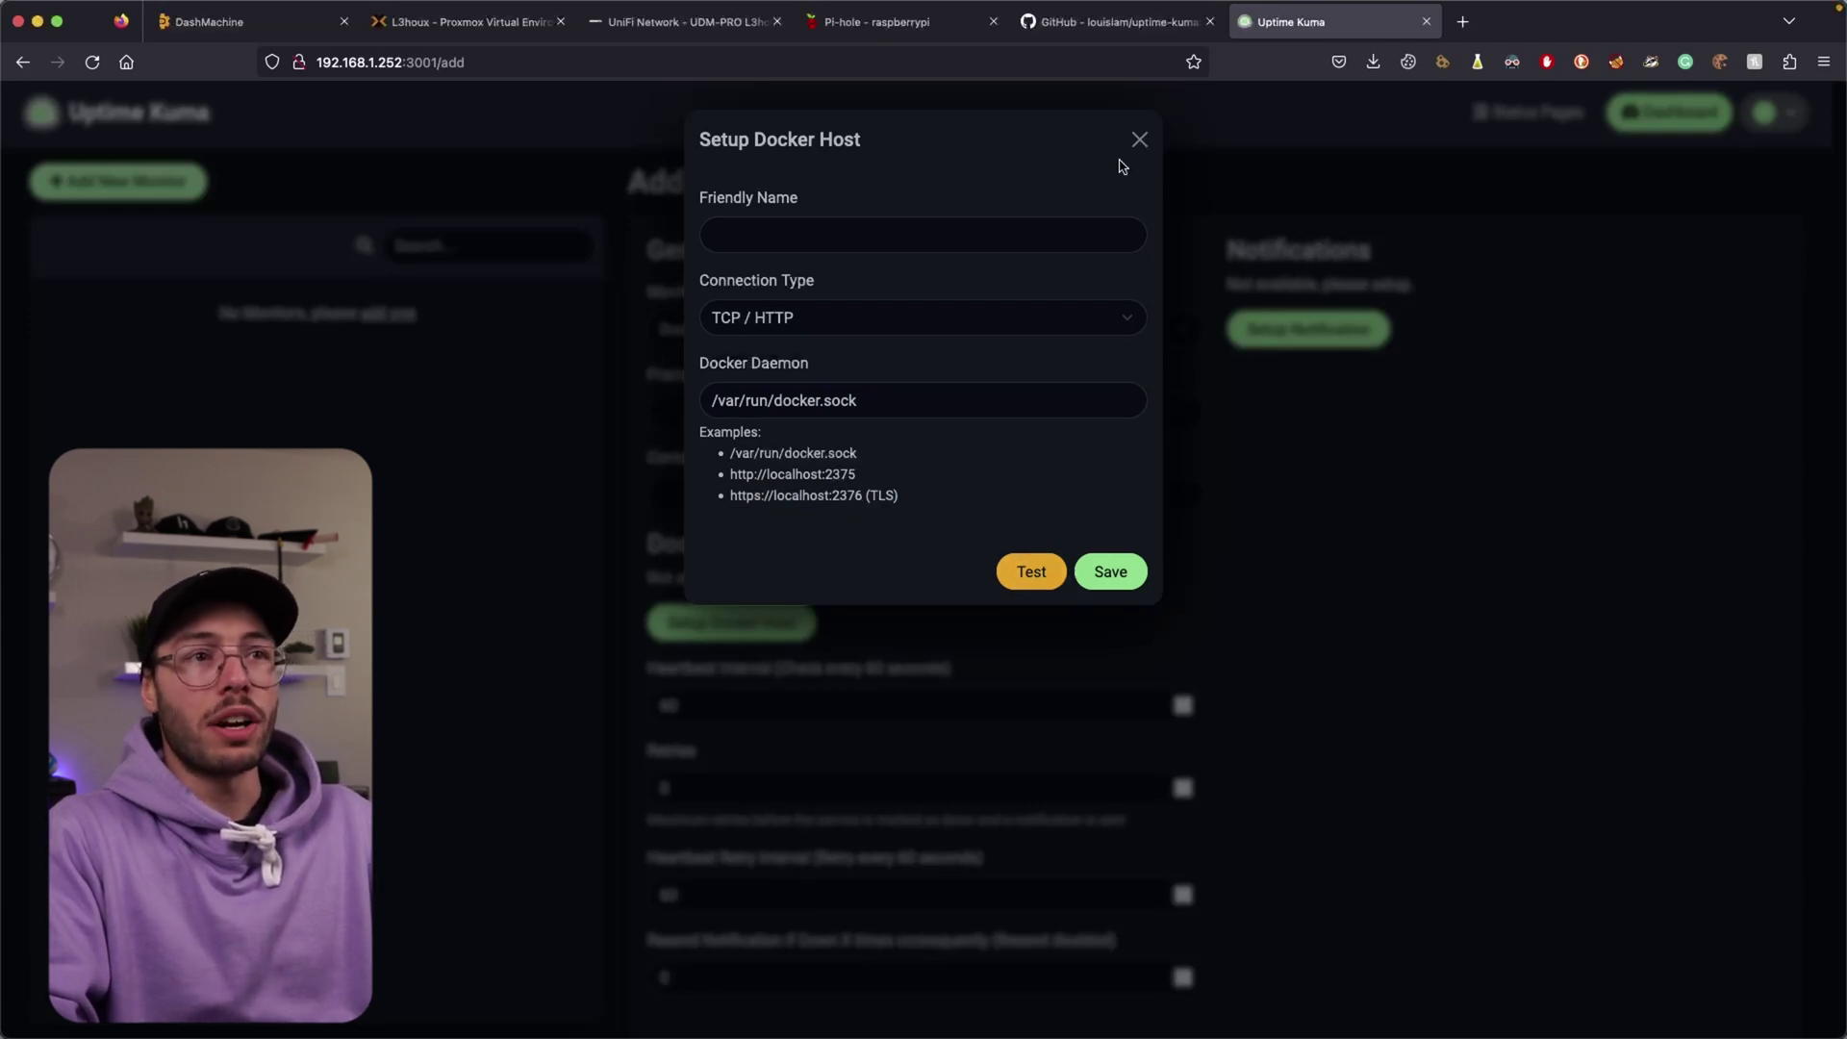
left_click(1138, 140)
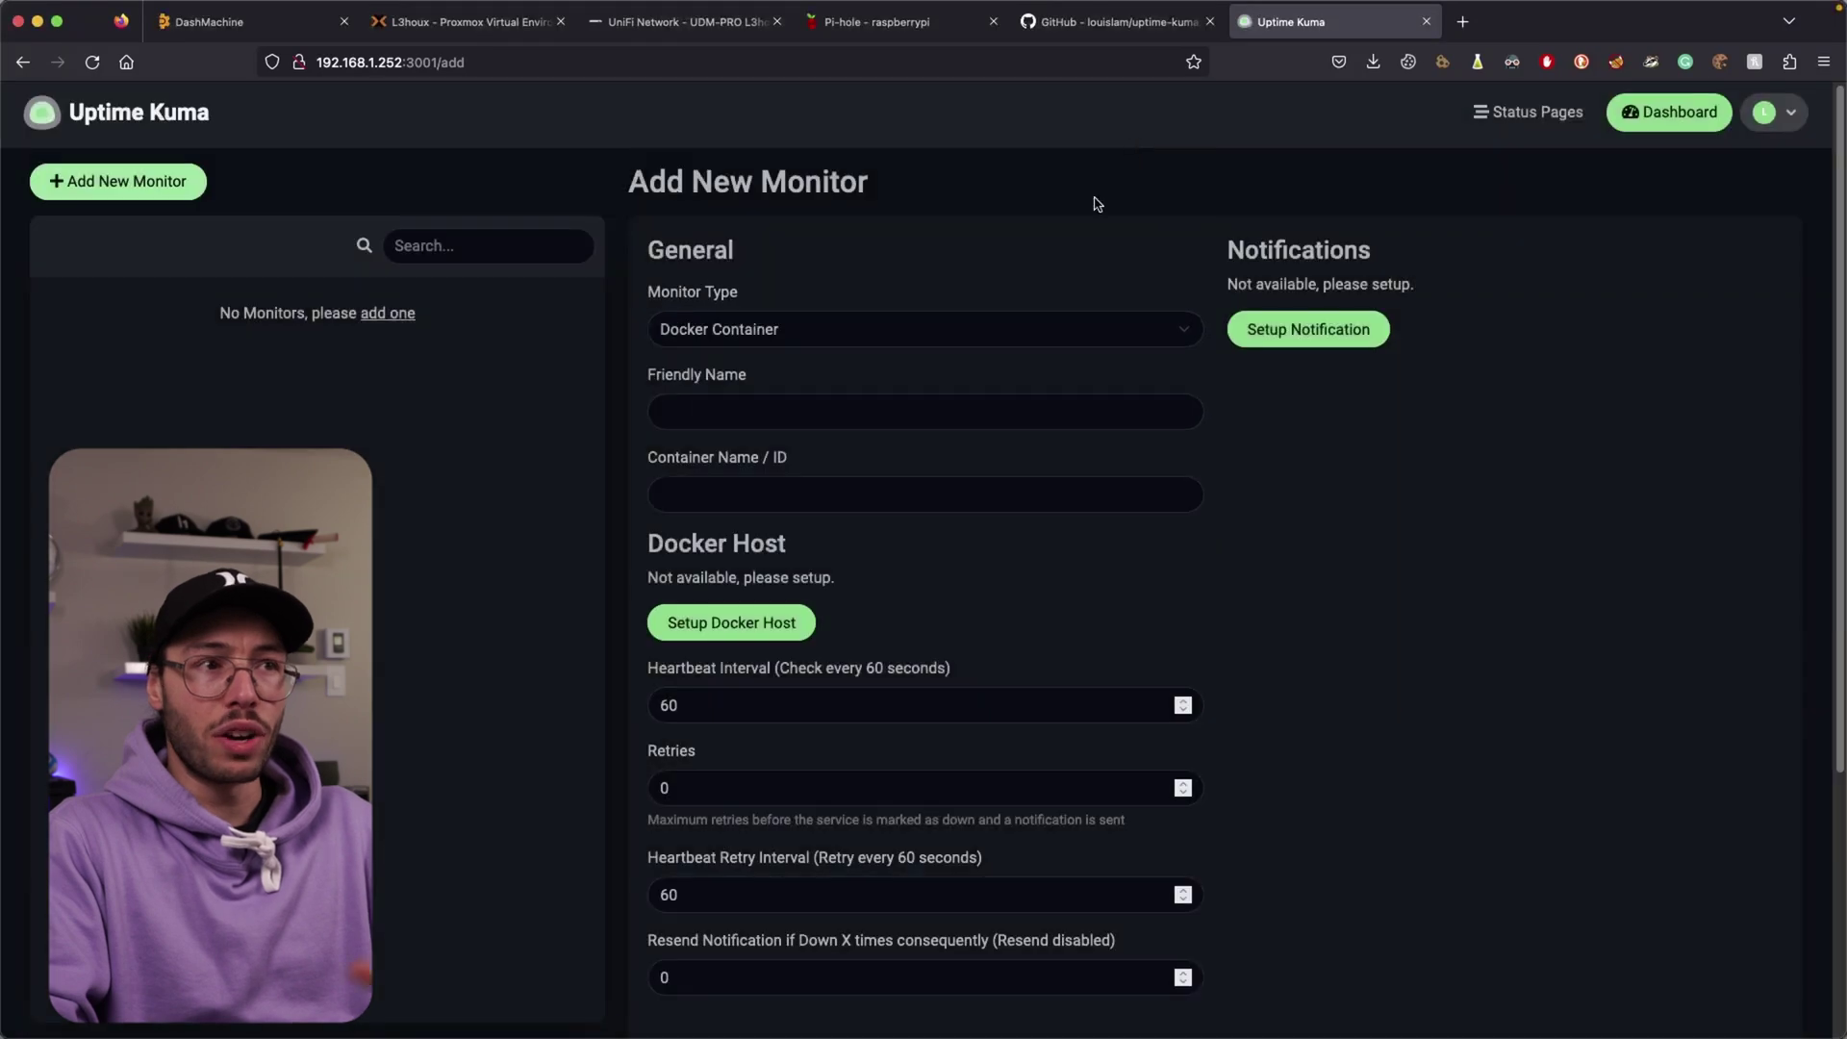
left_click(760, 325)
left_click(761, 187)
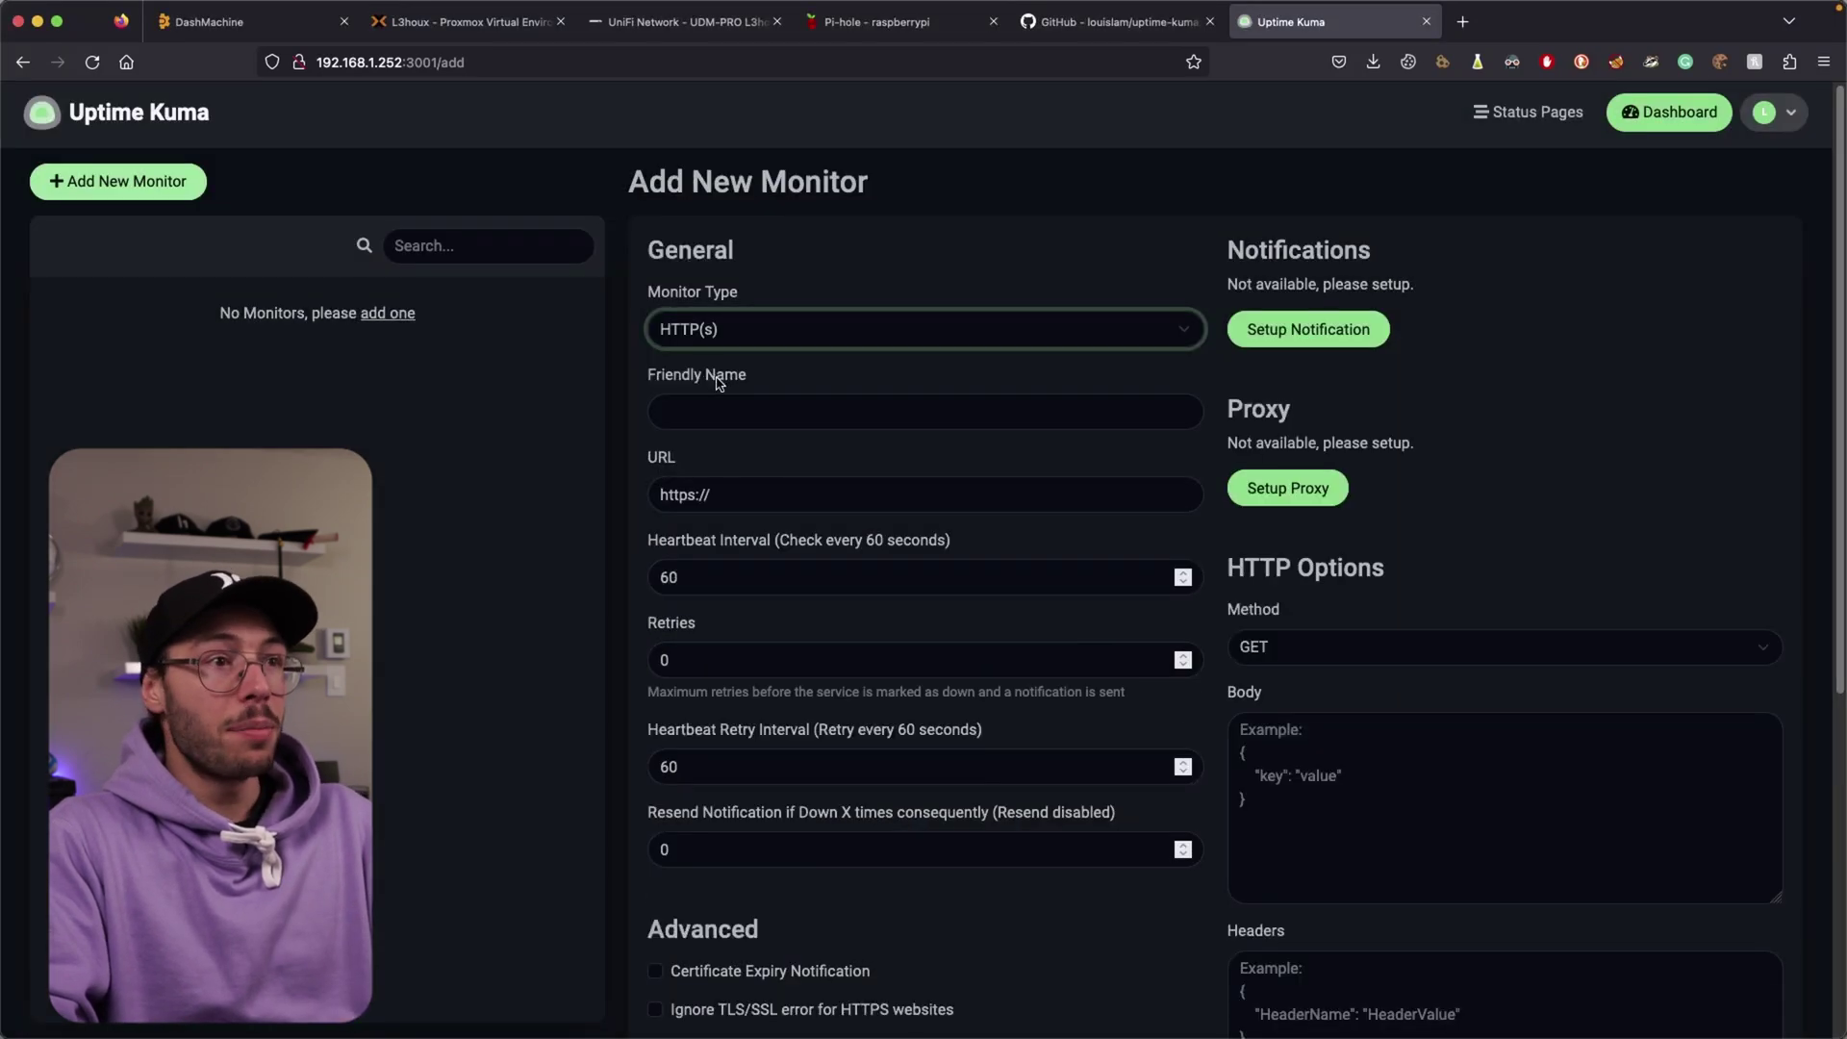
left_click(721, 412)
type("PiHole")
left_click(747, 496)
type("192.168")
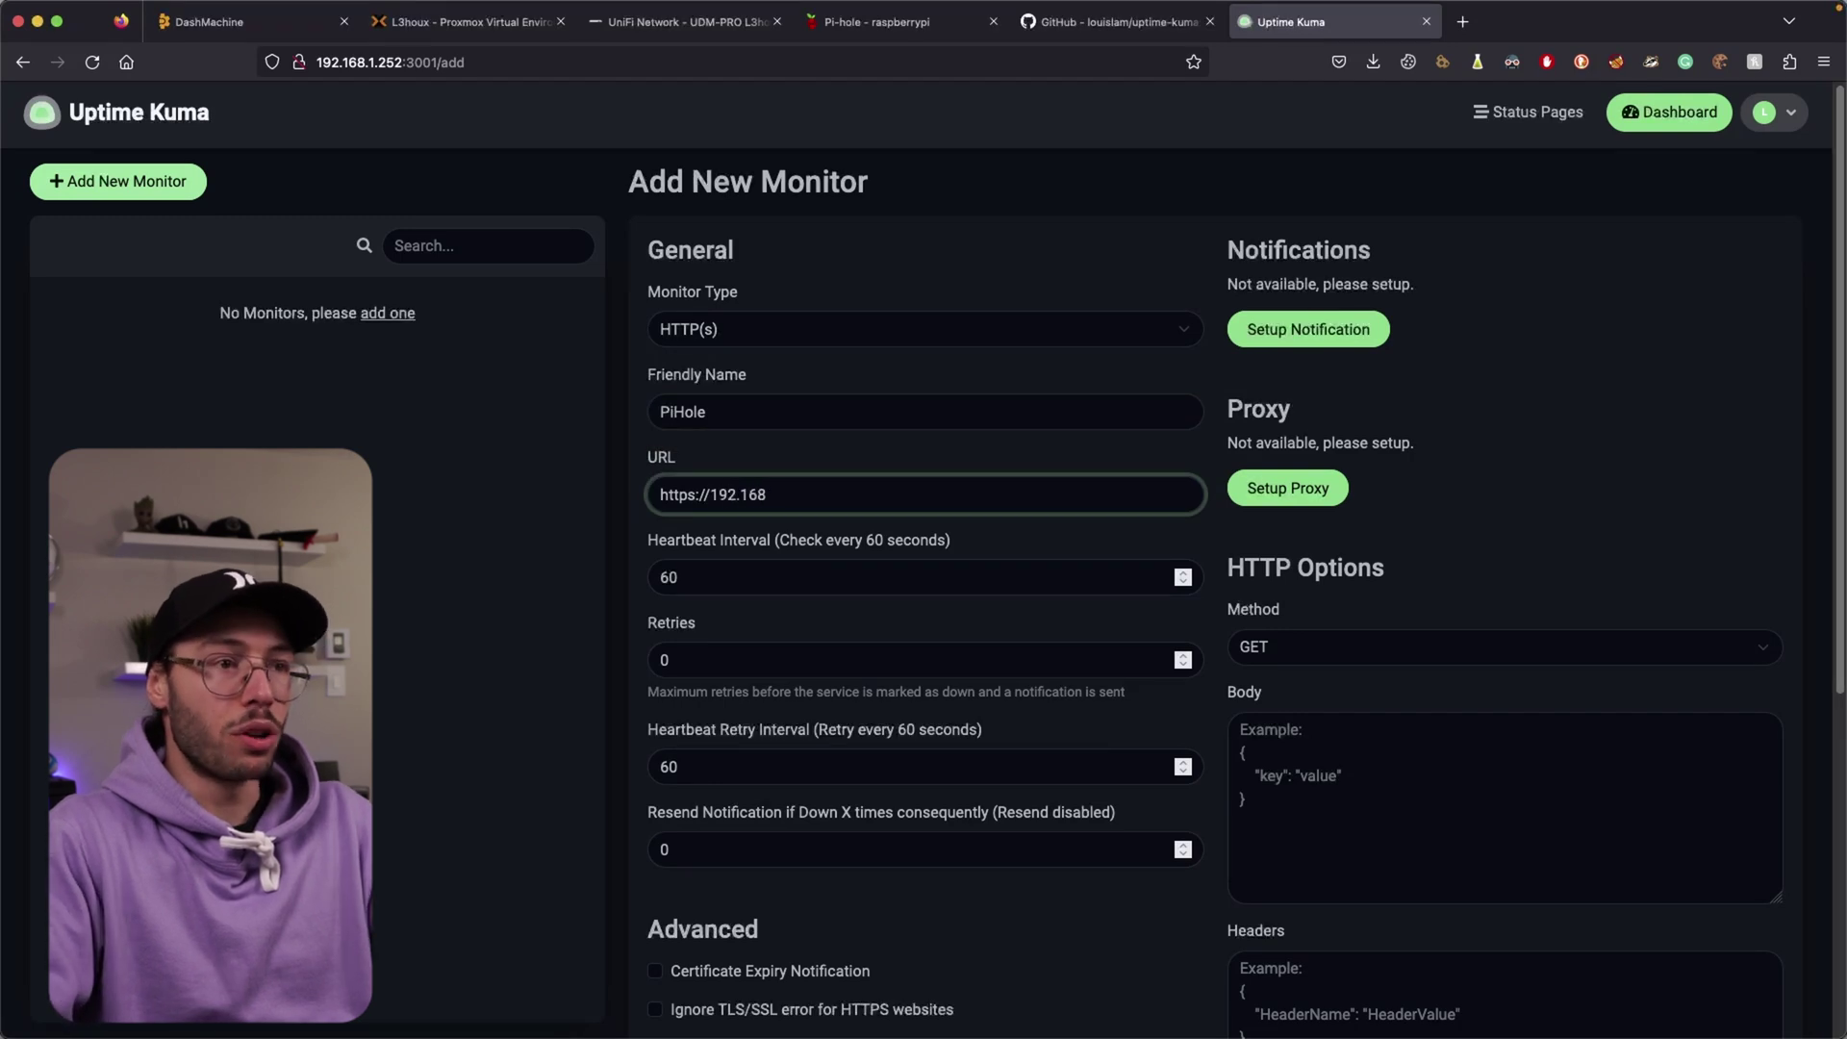
type(".1.251")
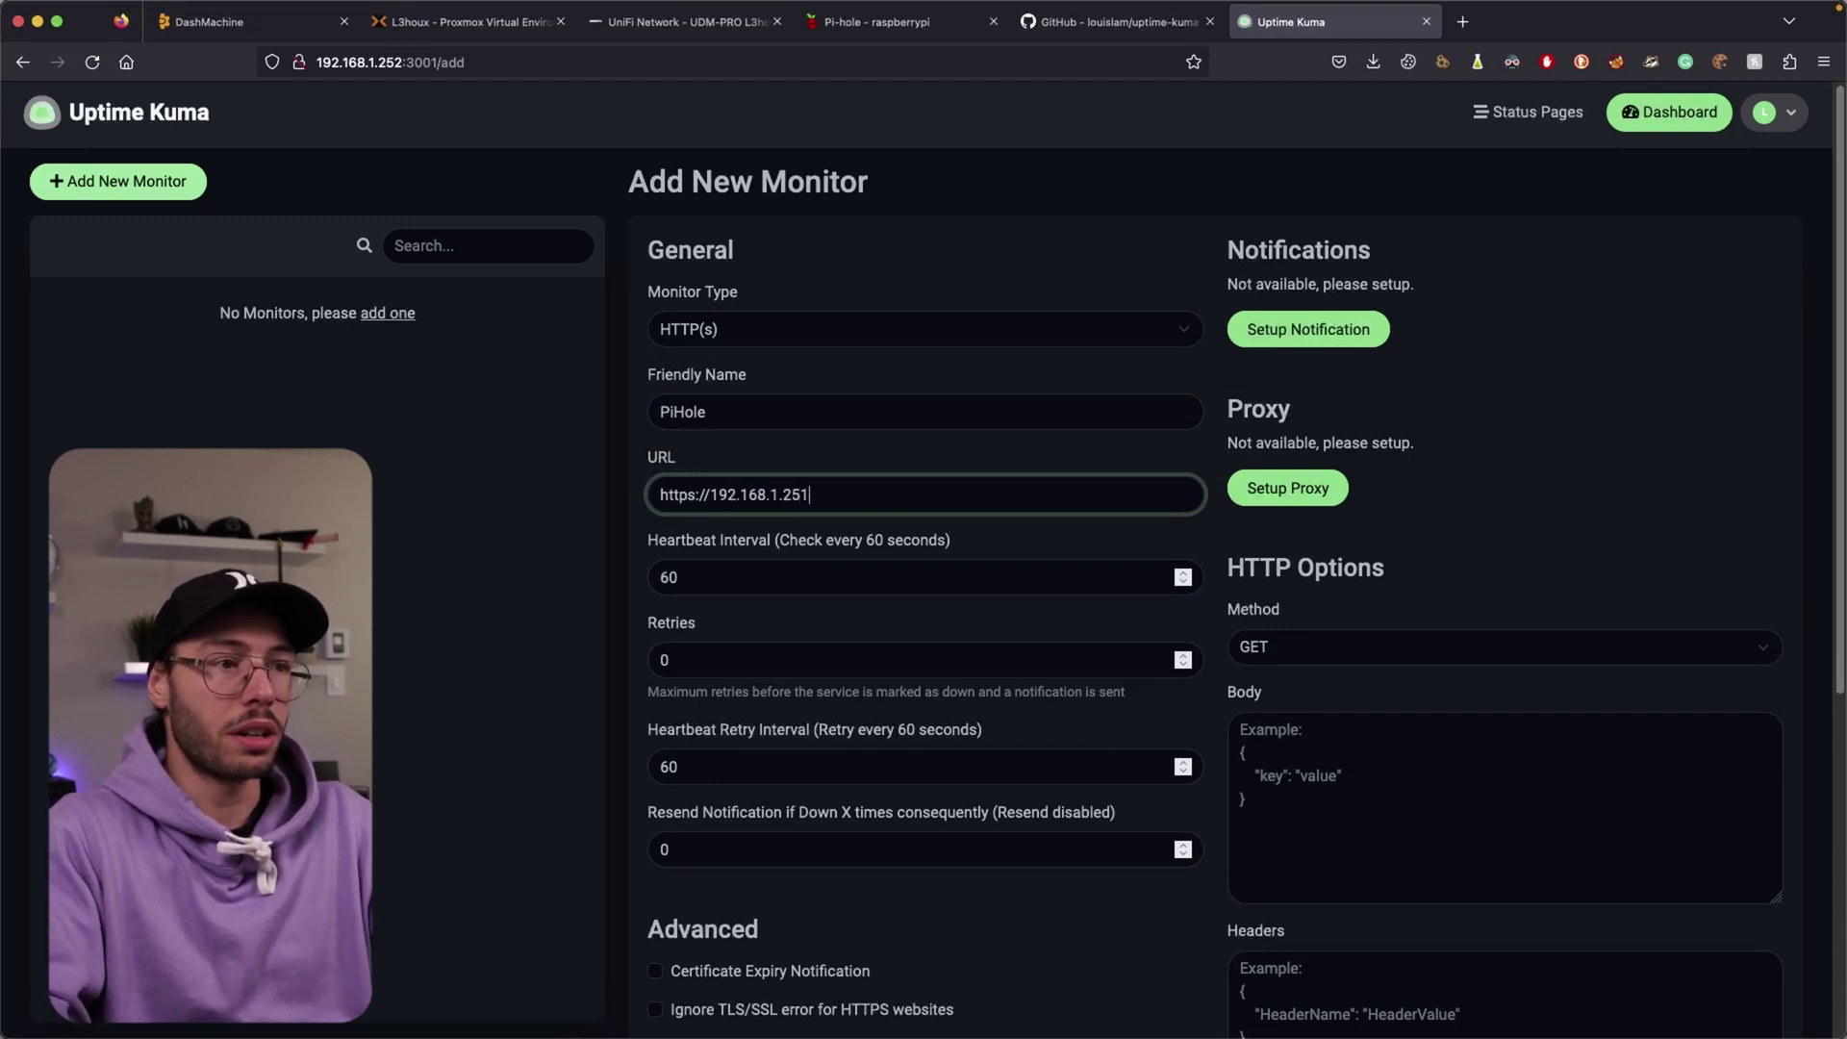
left_click(734, 580)
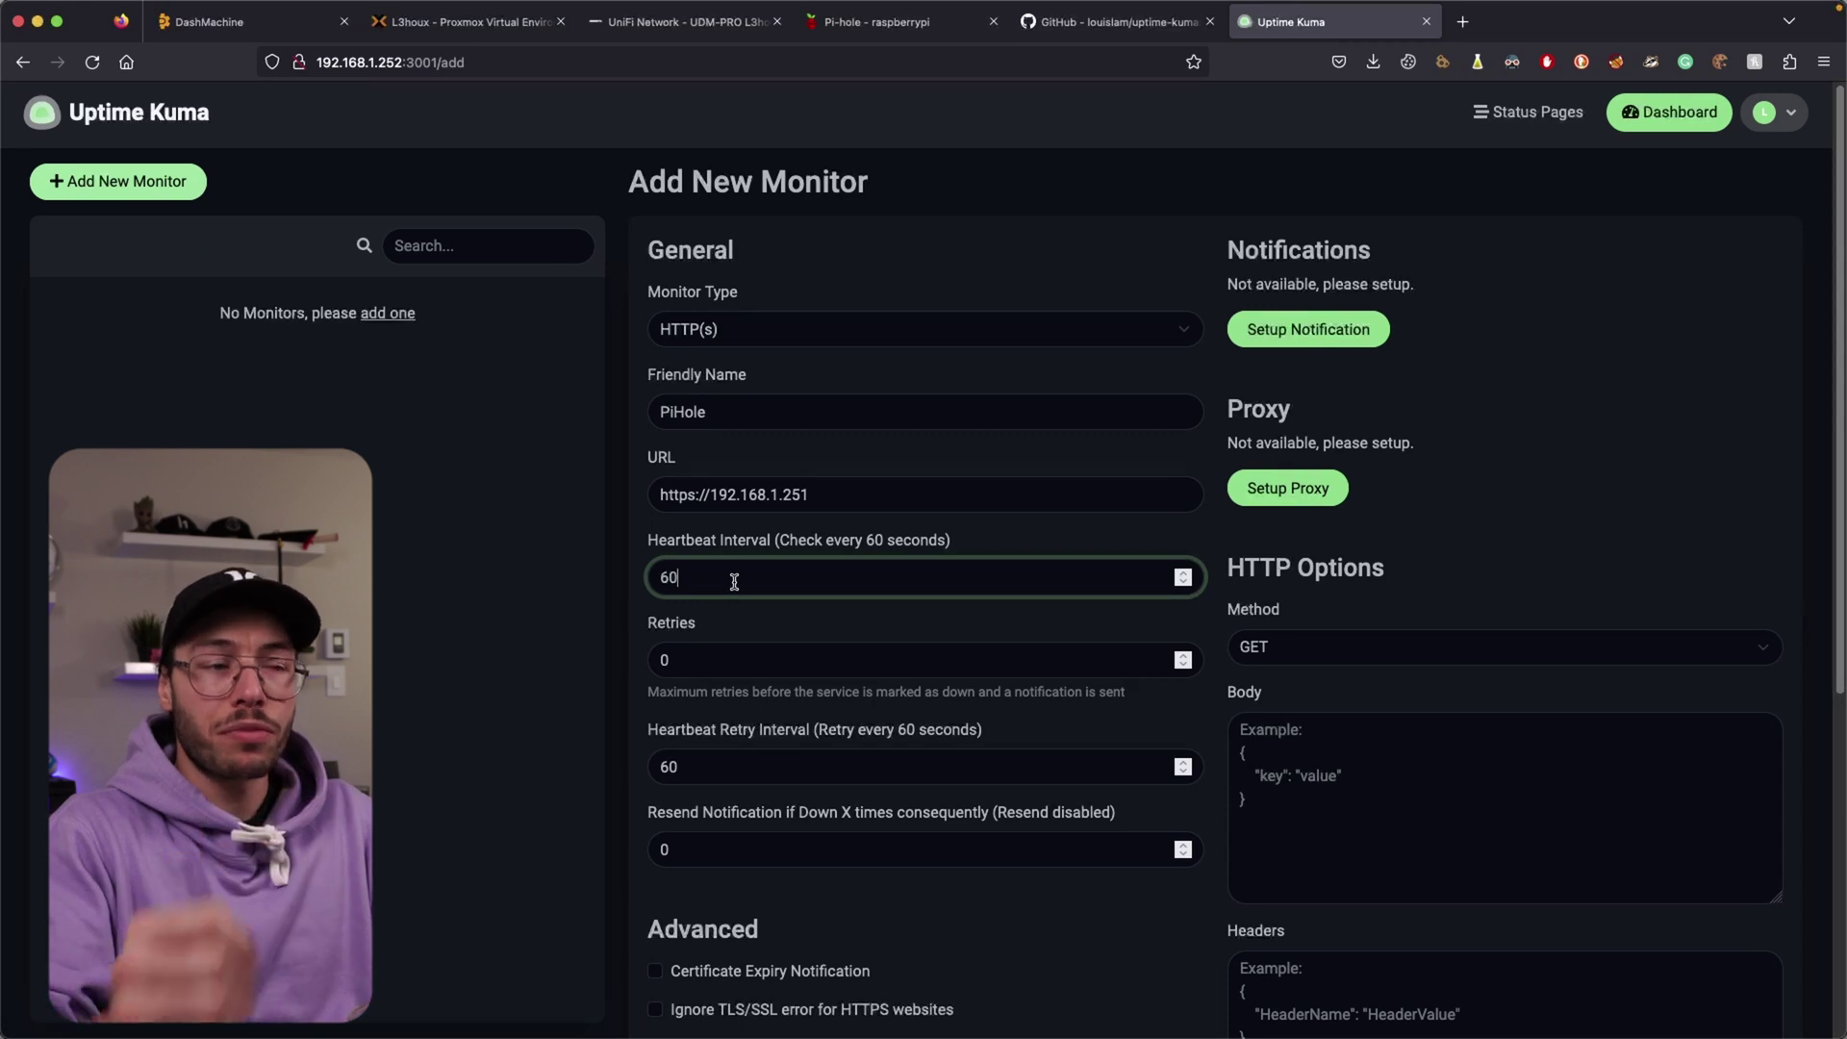
Set the PiHole monitor's heartbeat interval to 300 seconds and its retries to 1
double_click(710, 579)
type("300")
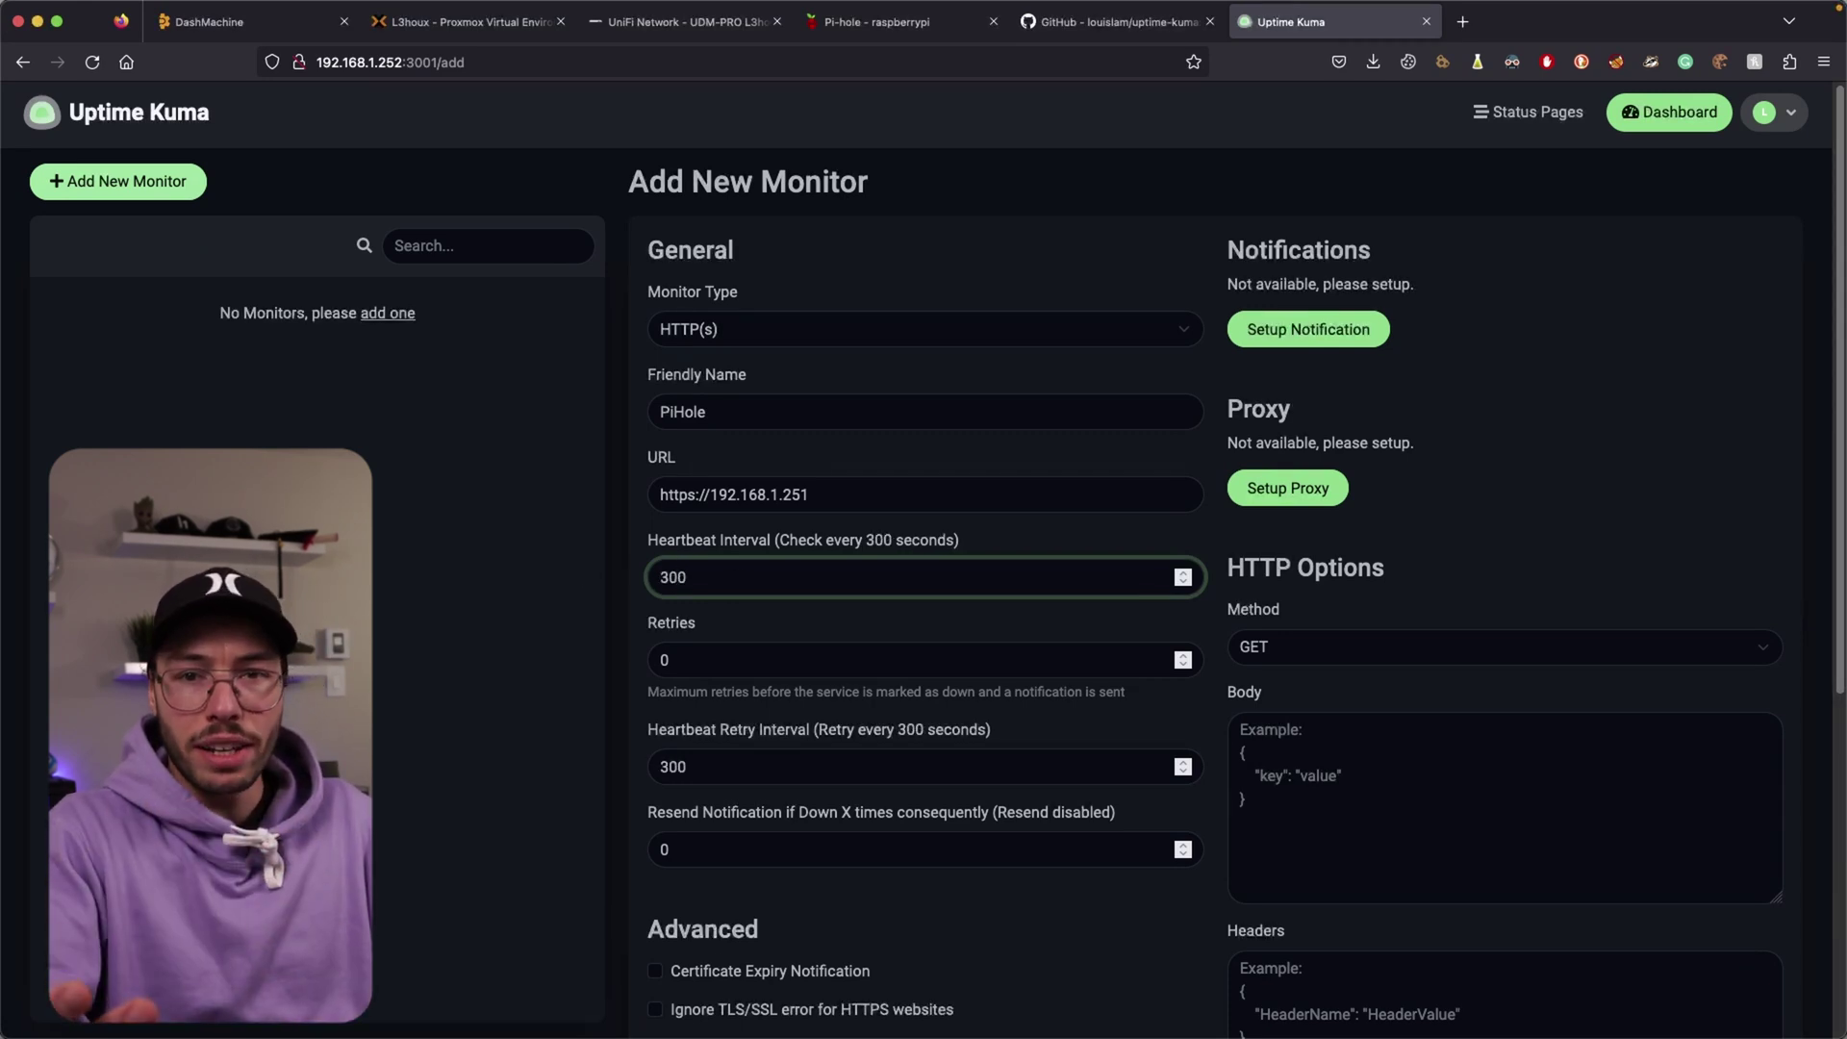
scroll(686, 587, "down", 1)
double_click(684, 610)
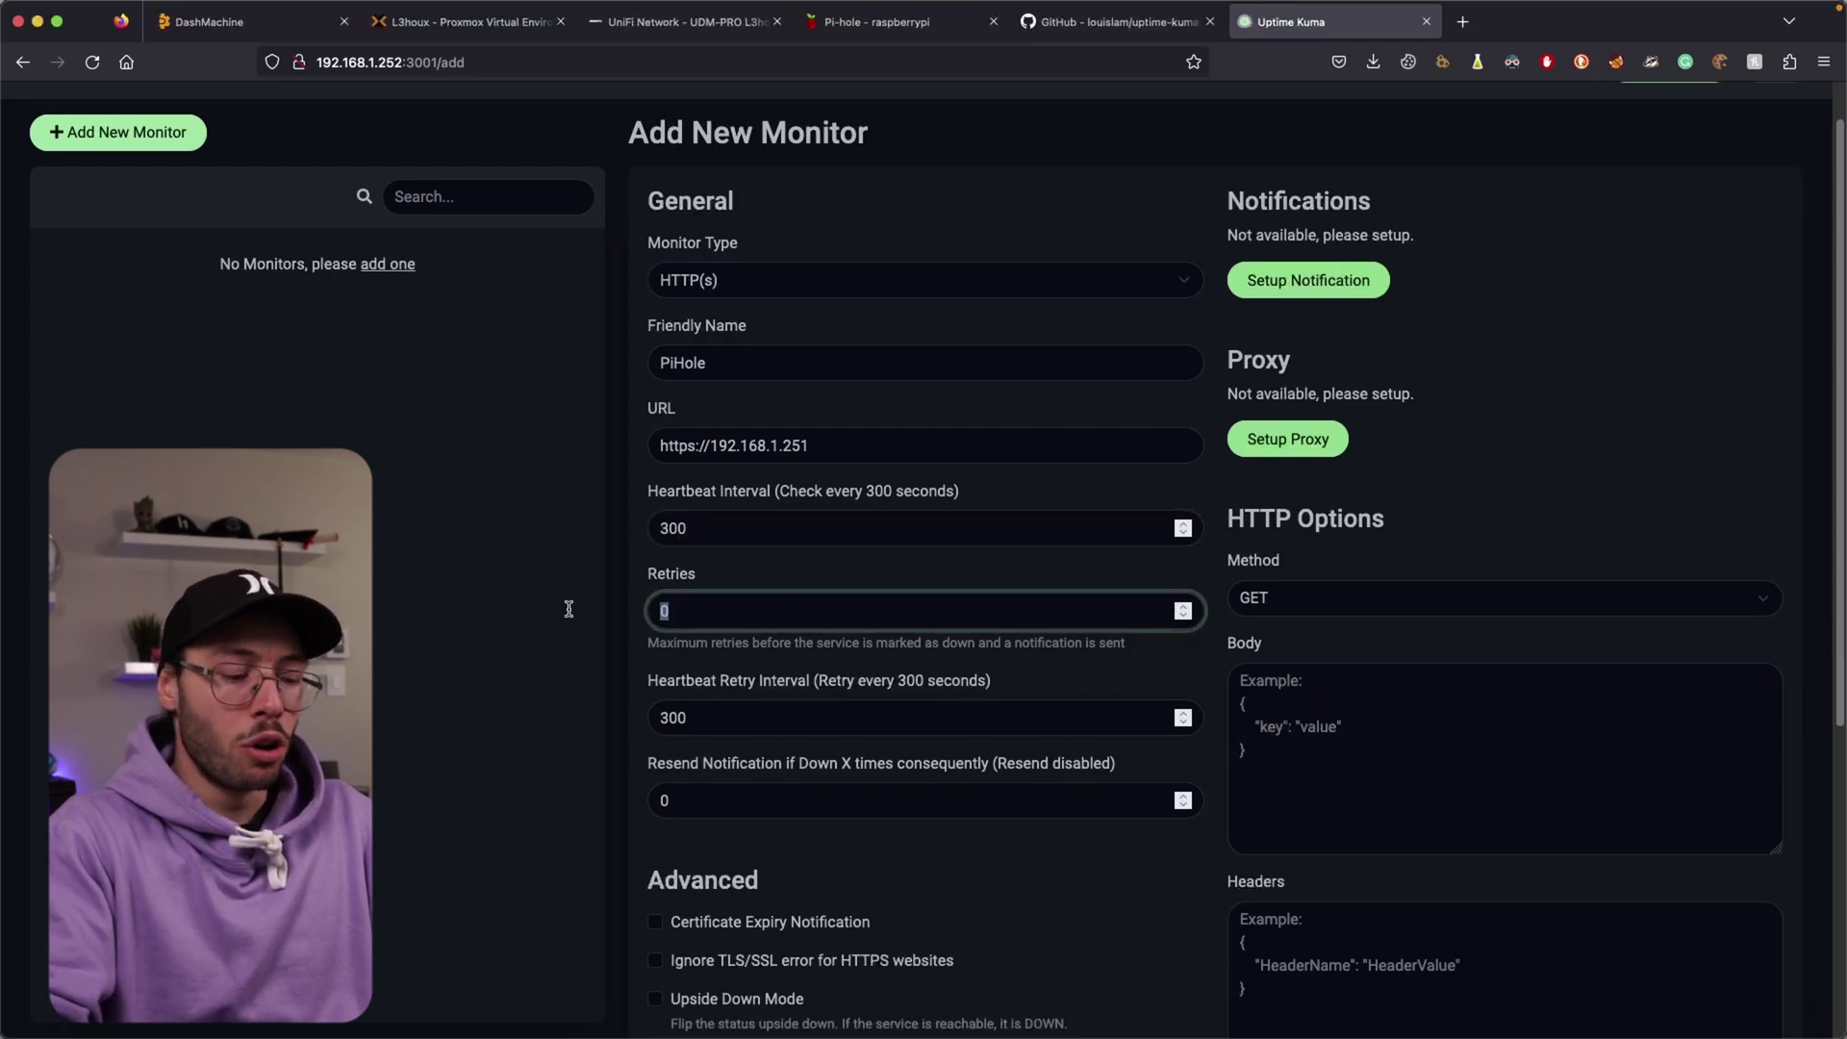
type("1")
left_click(584, 640)
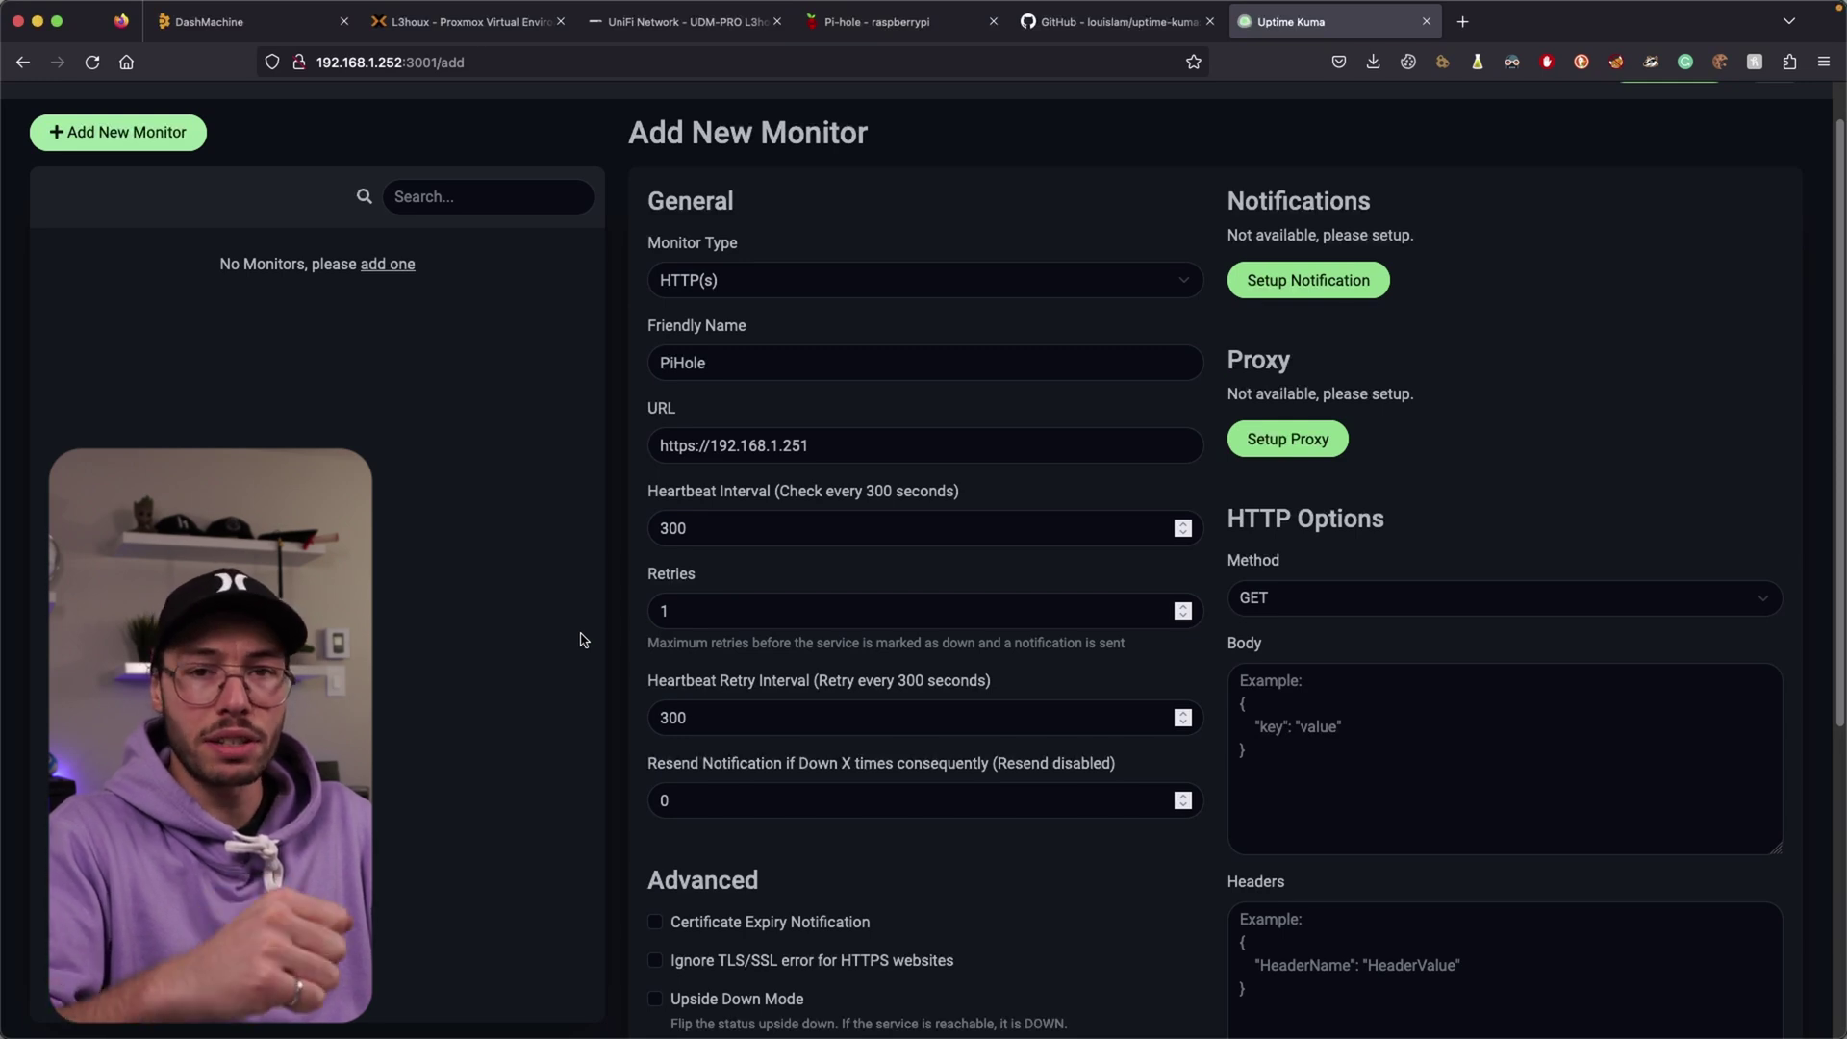
Set the PiHole monitor's heartbeat retry interval to 60 seconds
scroll(584, 640, "down", 1)
left_click_drag(707, 670, 666, 660)
left_click(664, 659)
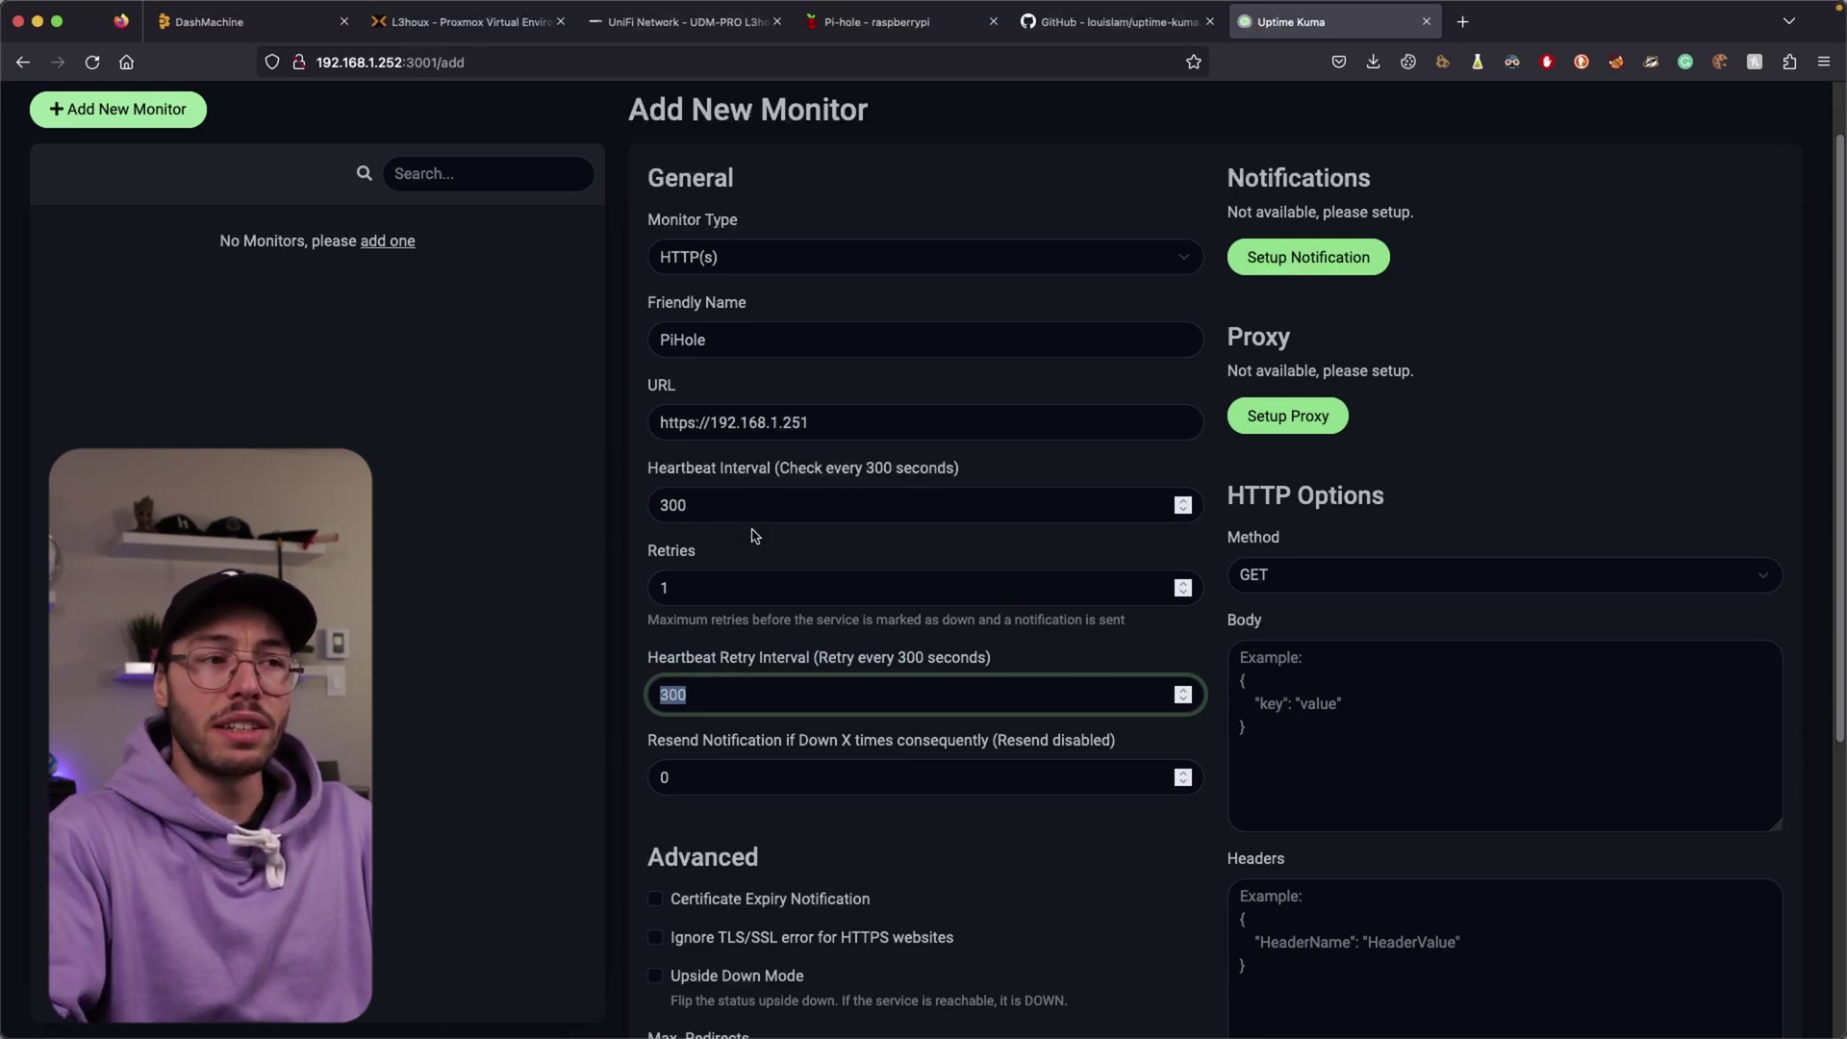
left_click_drag(763, 700, 618, 692)
type("60")
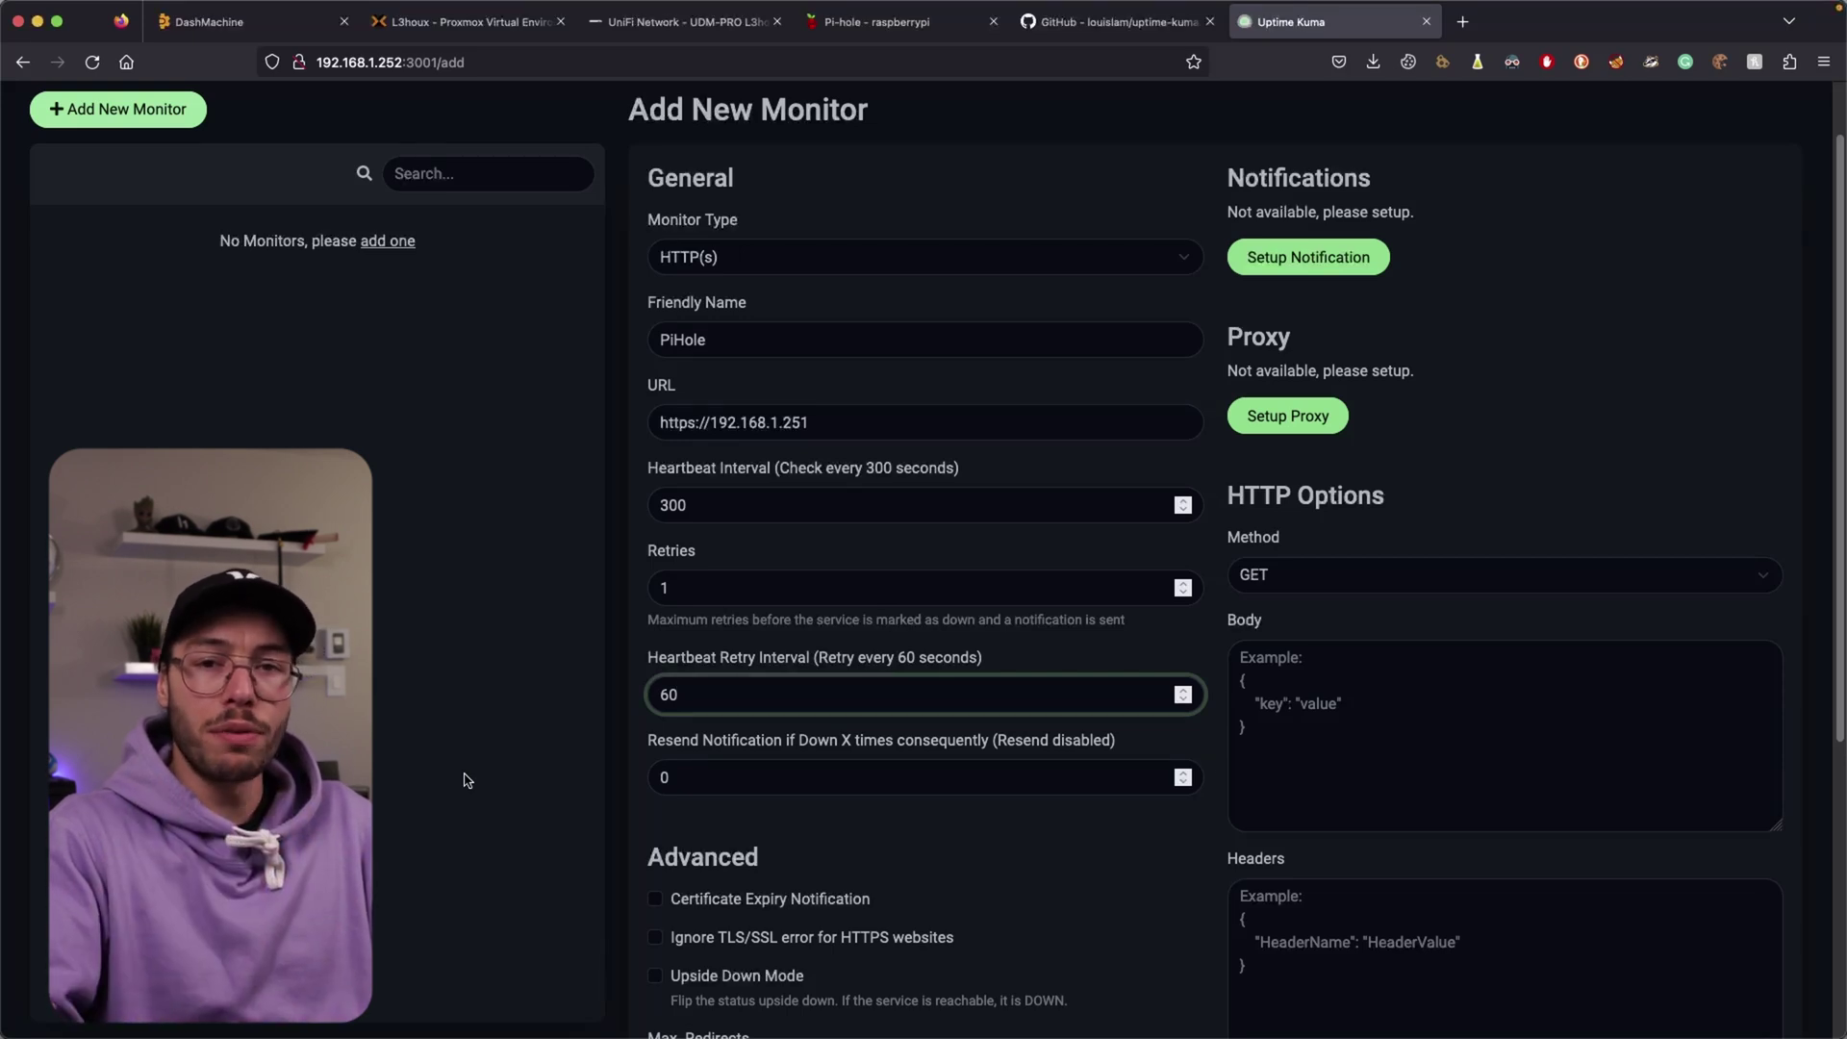
Review the monitor's advanced options, the tag dialog and the list of monitor types without changing anything
scroll(466, 779, "down", 5)
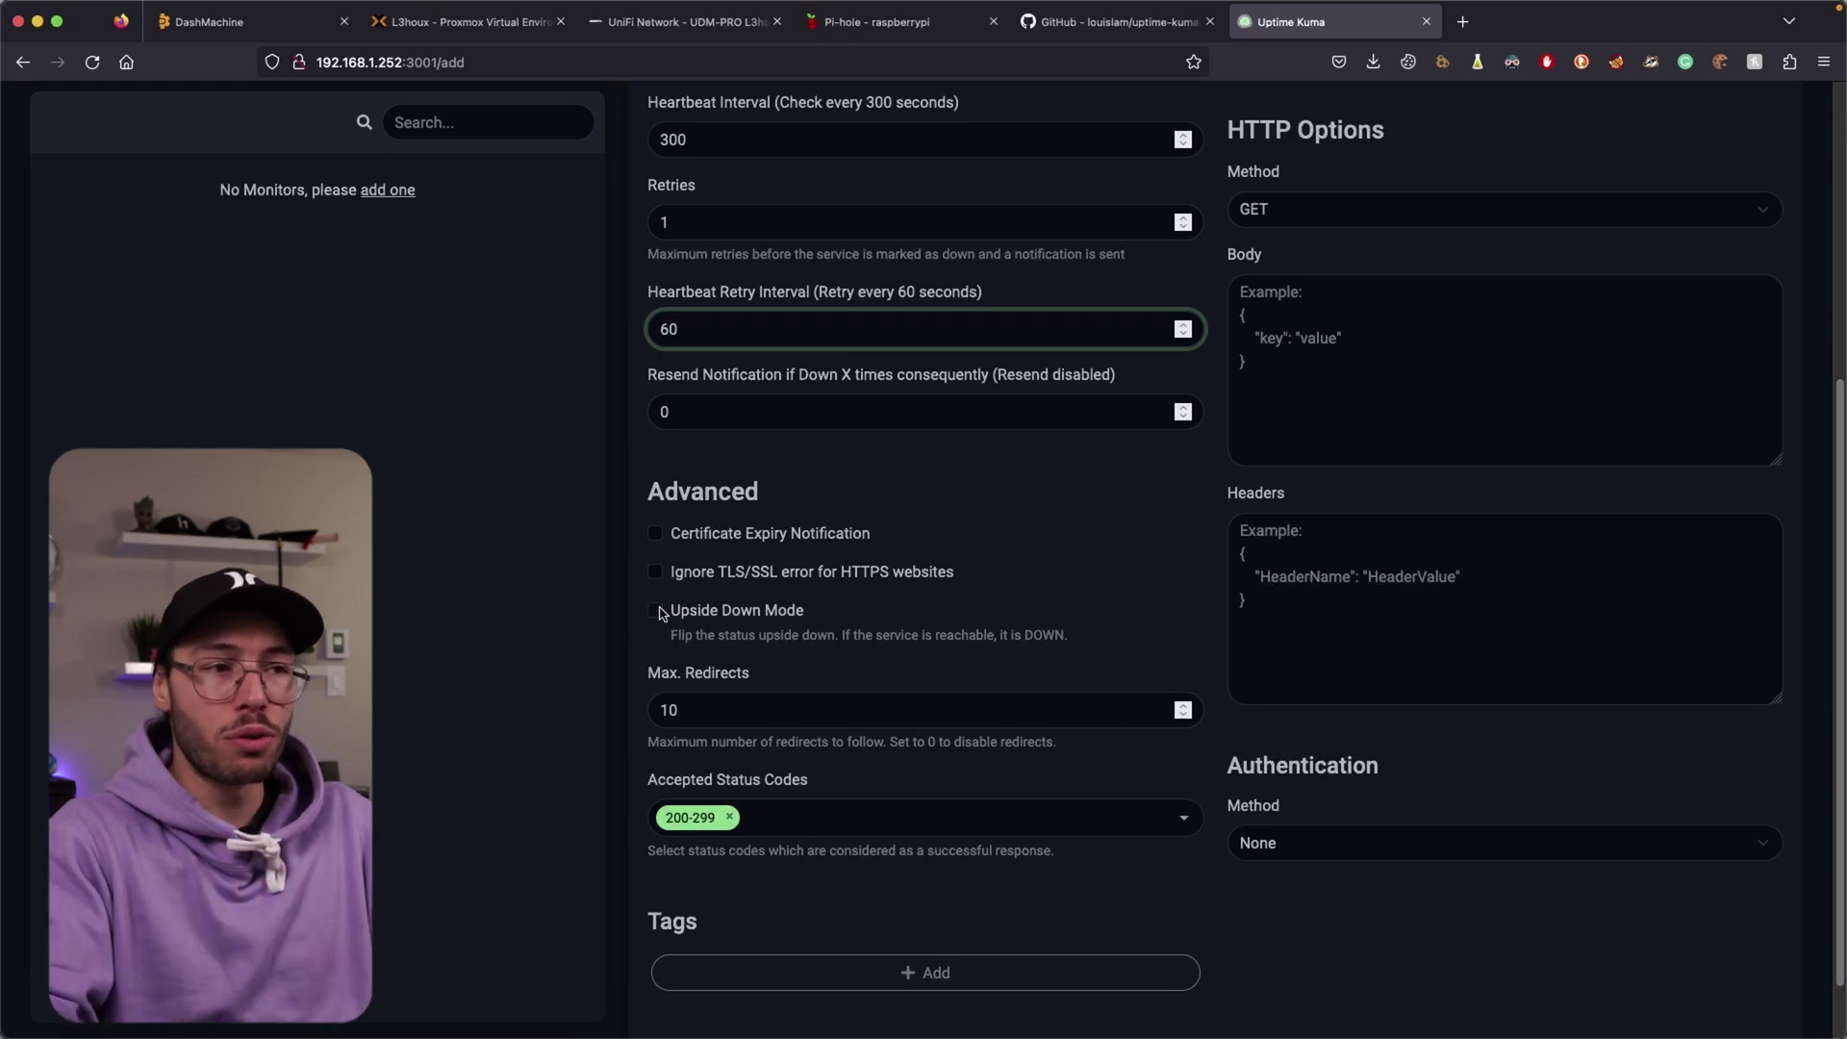
scroll(662, 614, "down", 2)
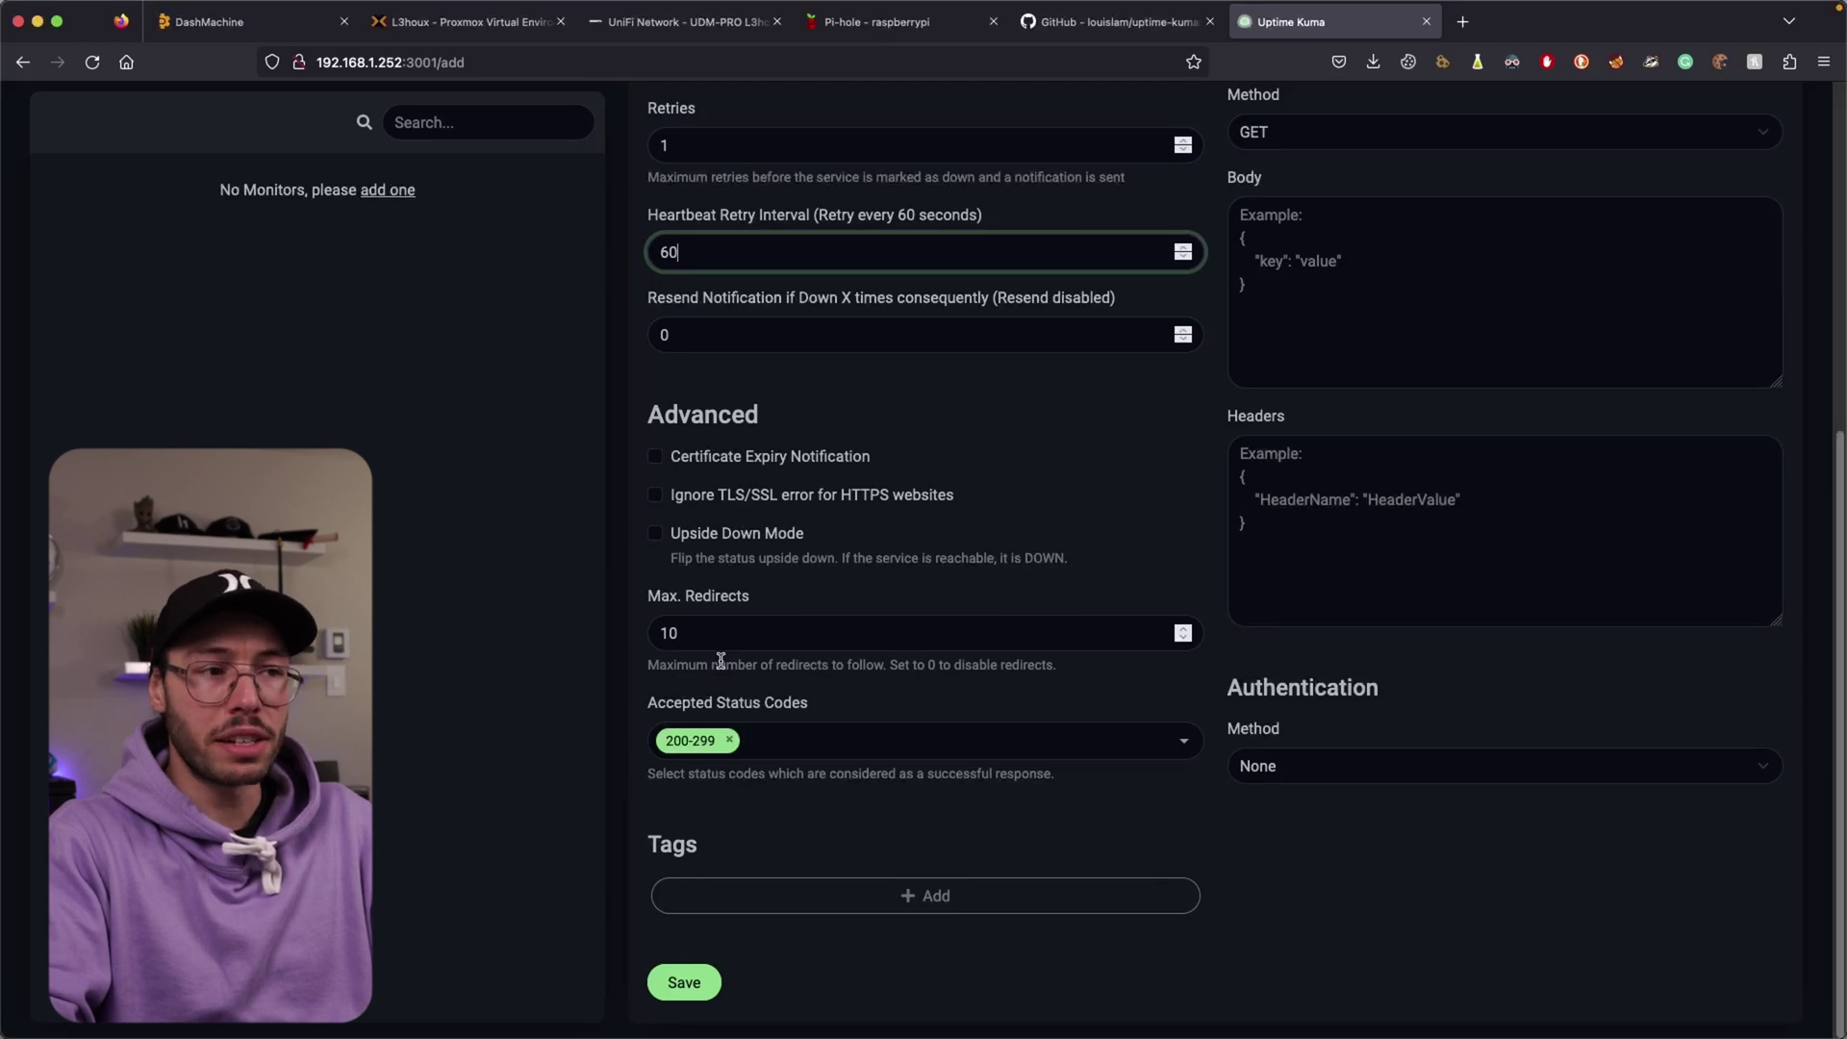
left_click(685, 902)
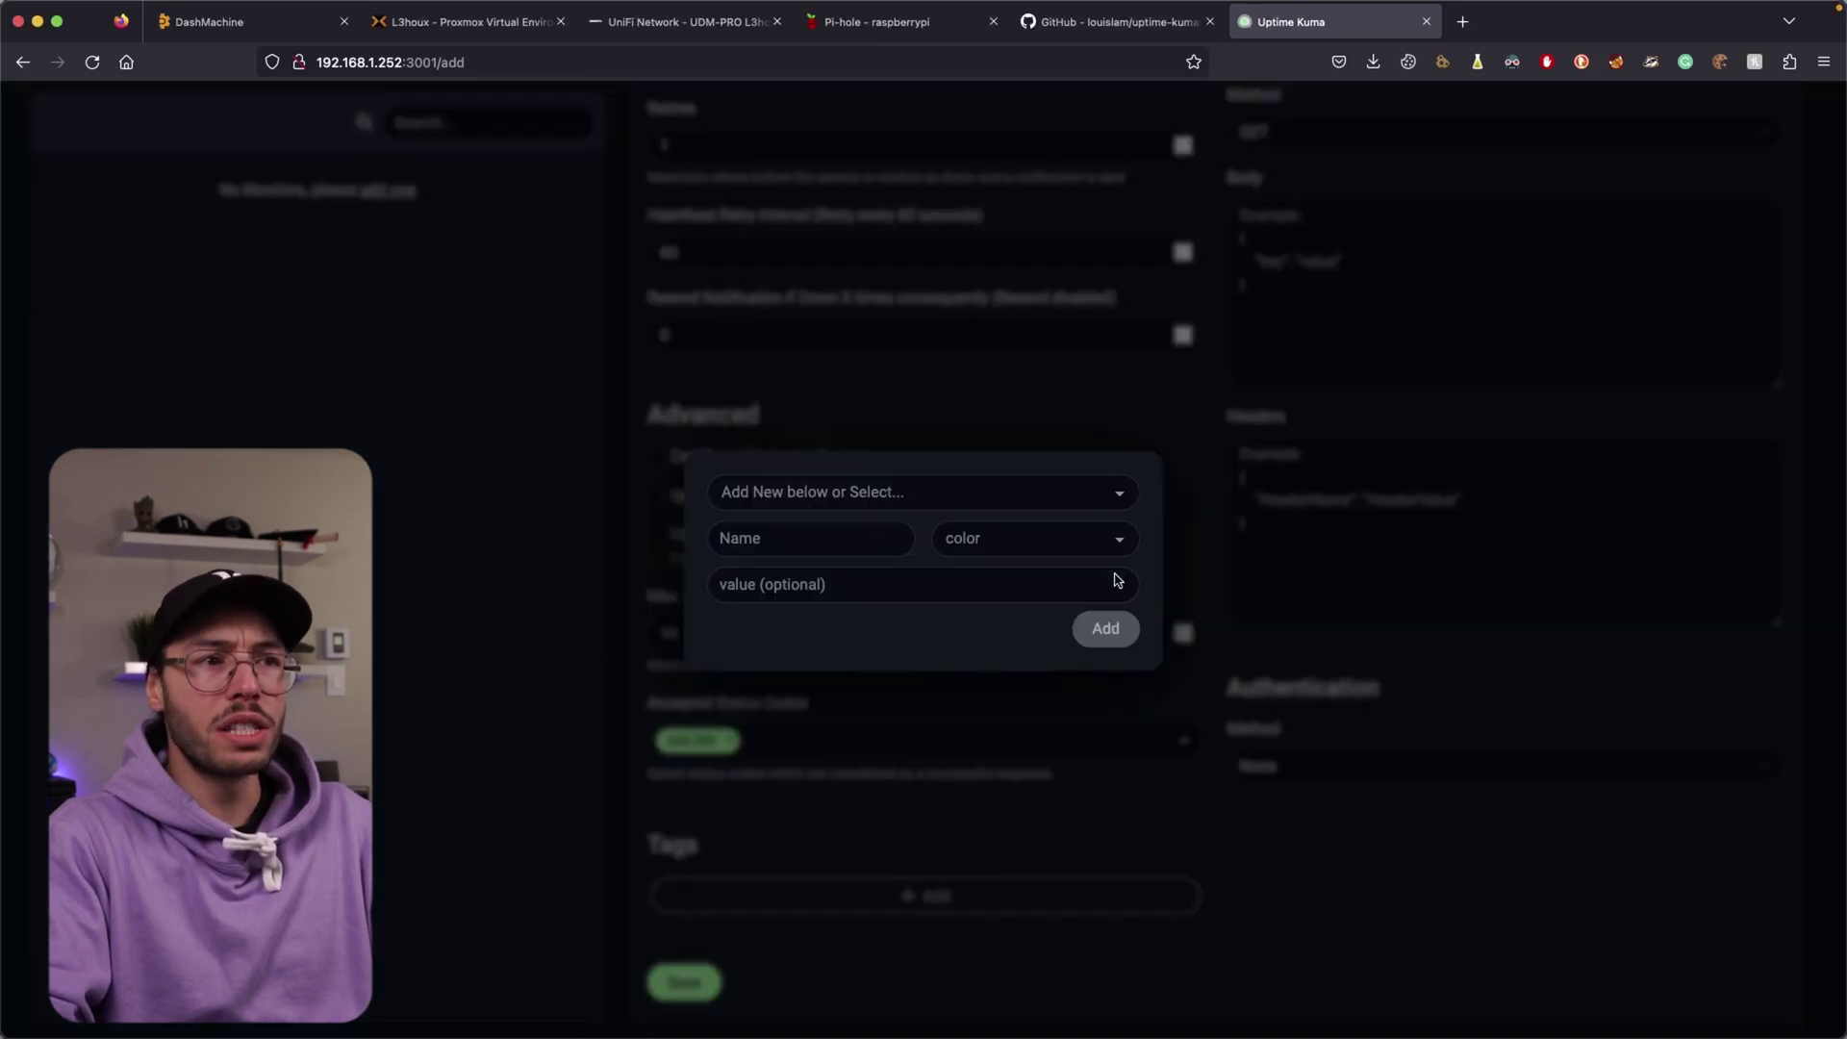
left_click(819, 492)
left_click(514, 504)
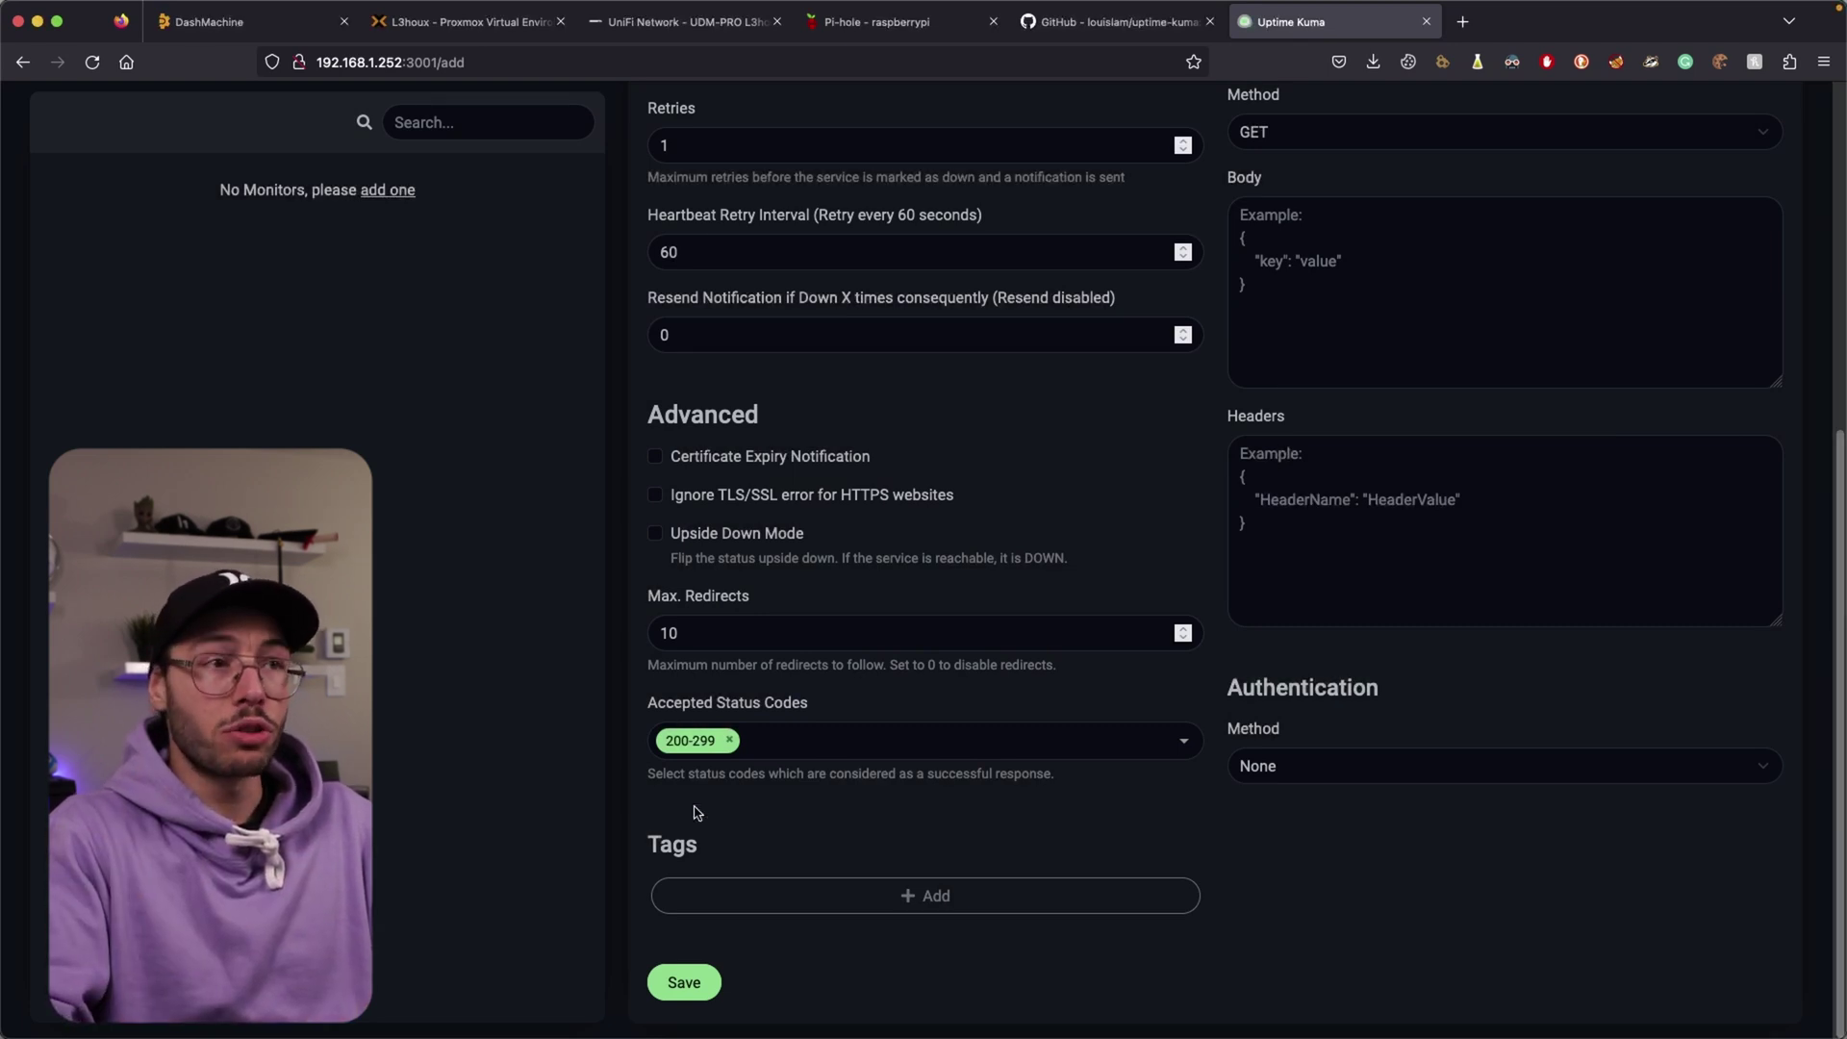
scroll(760, 645, "up", 5)
left_click(751, 329)
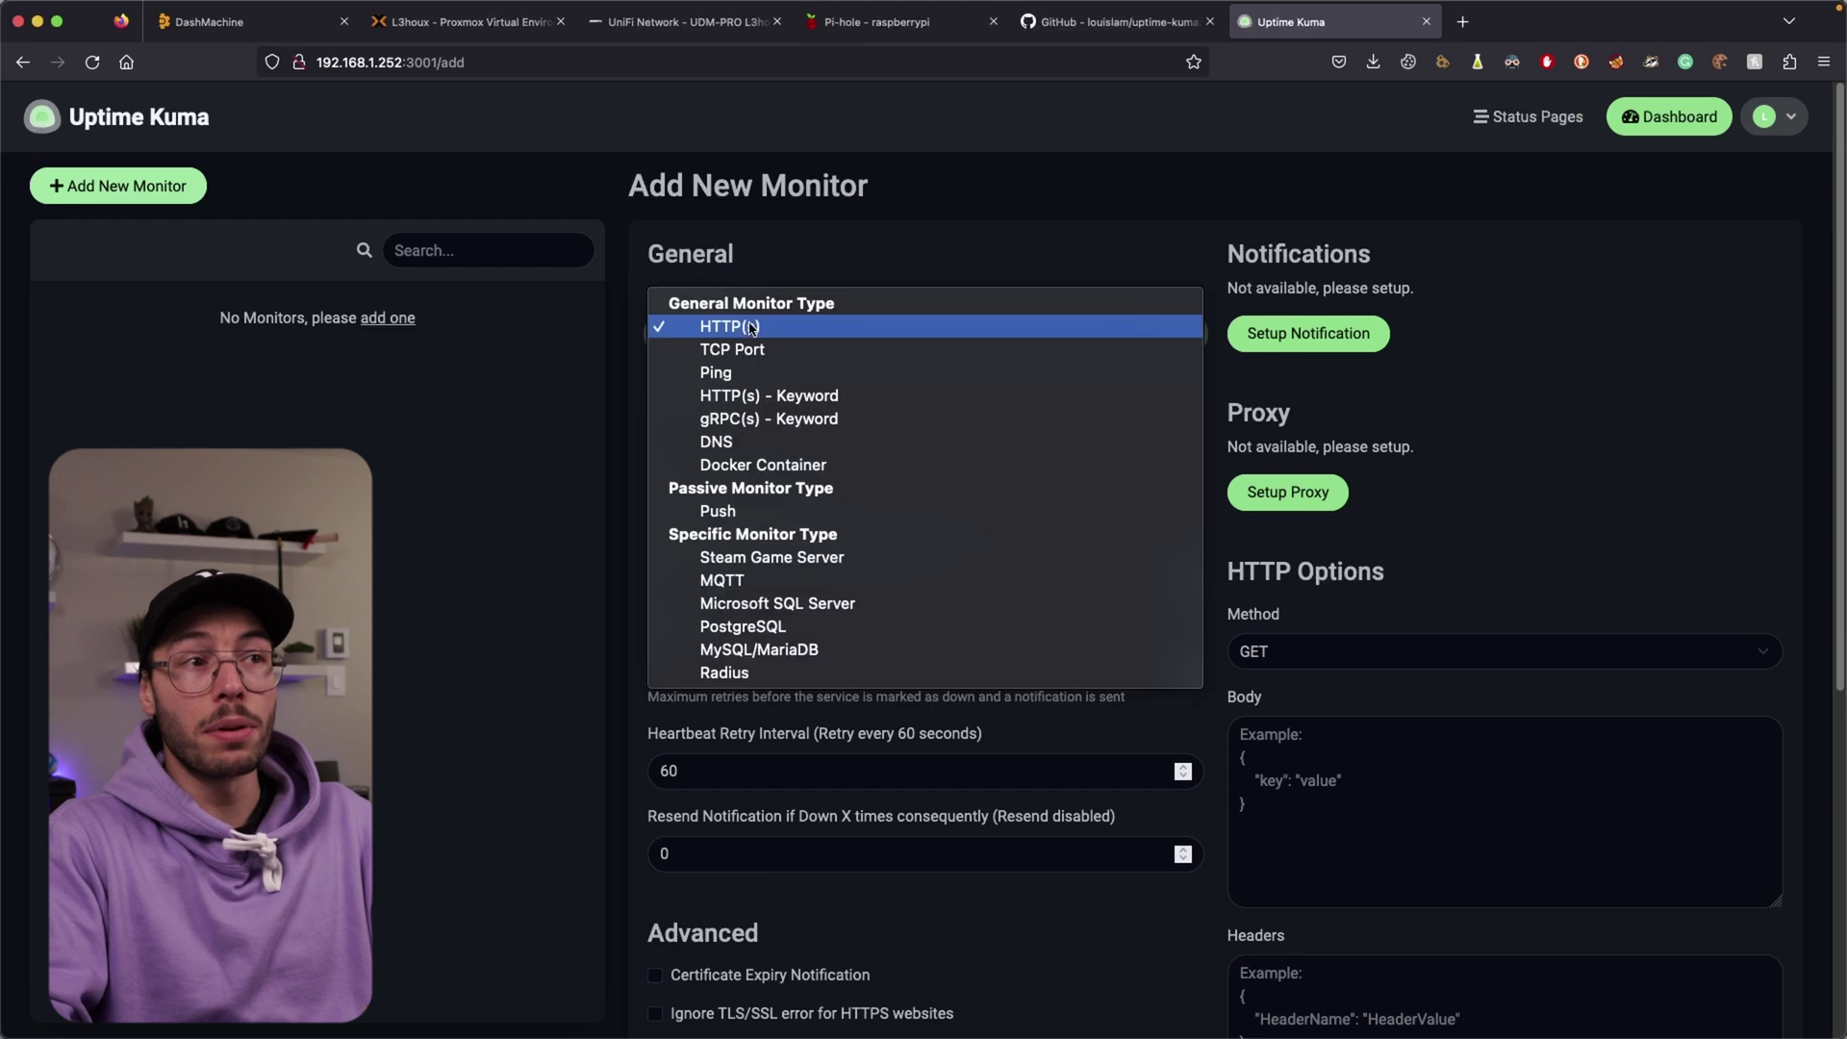
left_click(348, 435)
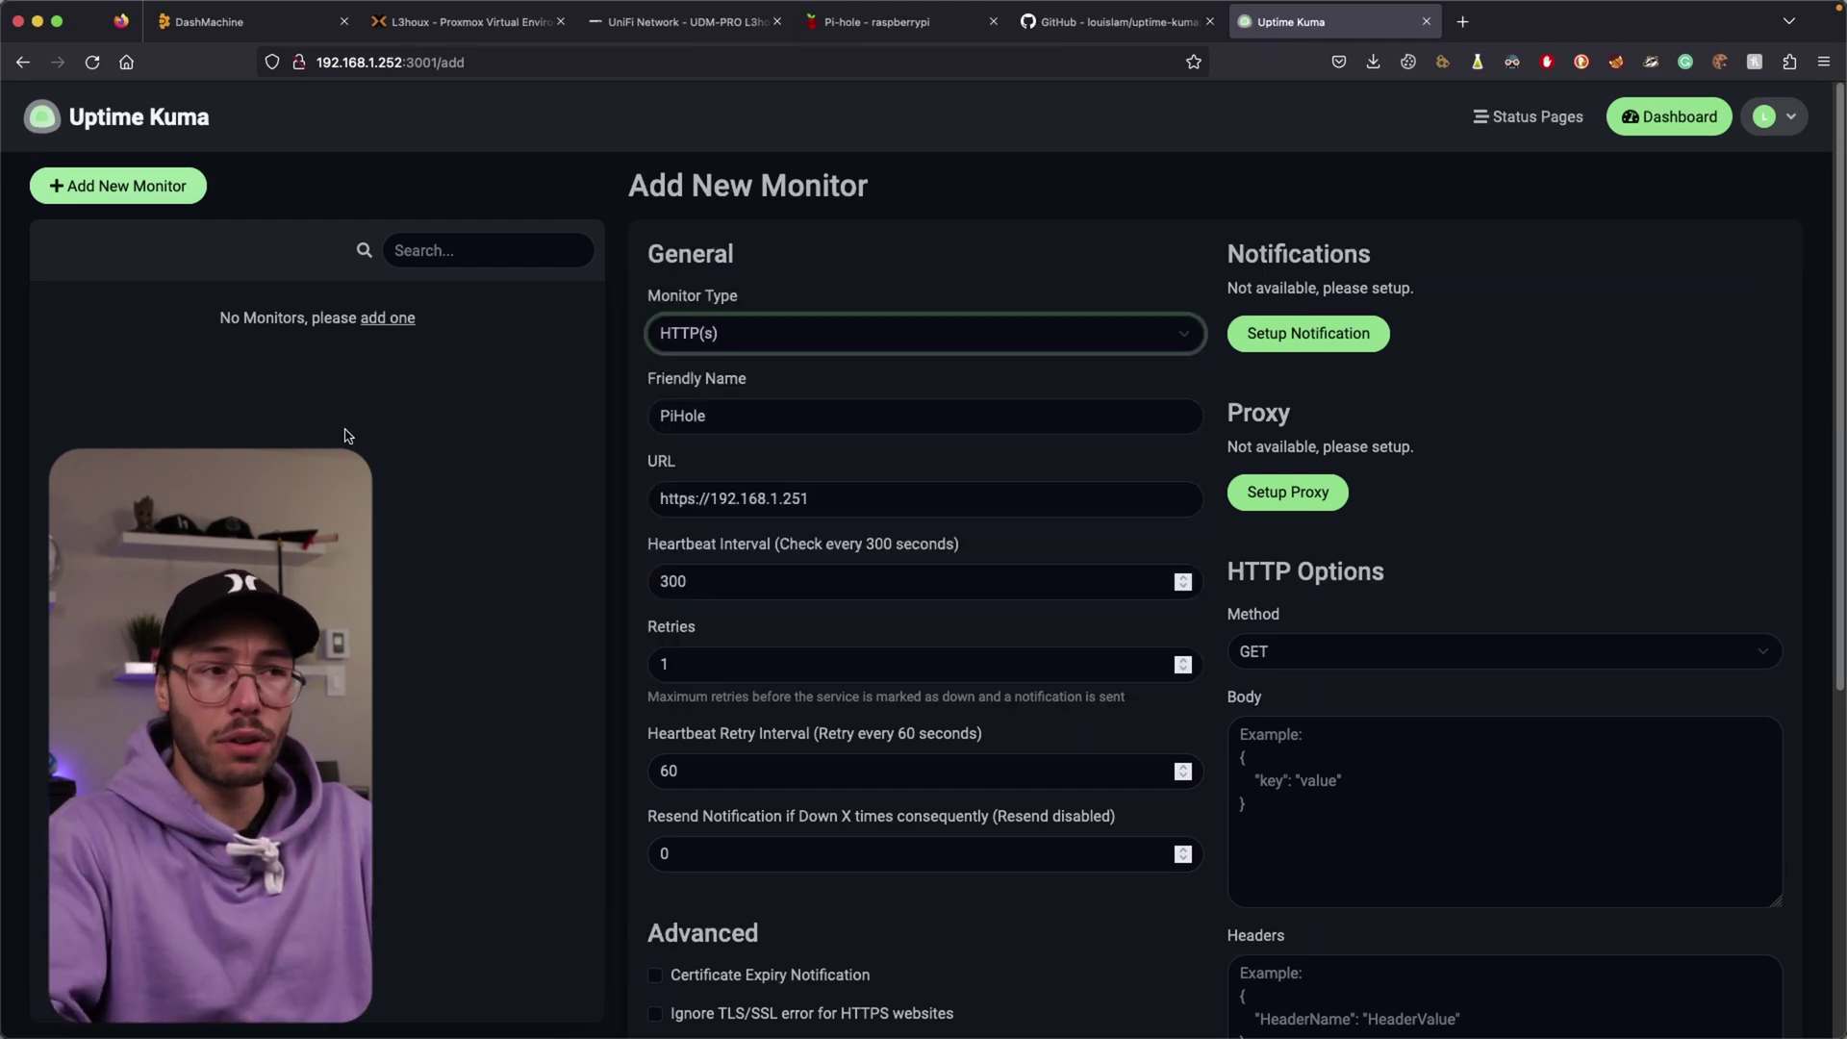
Check the HTTP options and authentication methods, keep authentication at None, and save the PiHole monitor
scroll(453, 561, "down", 5)
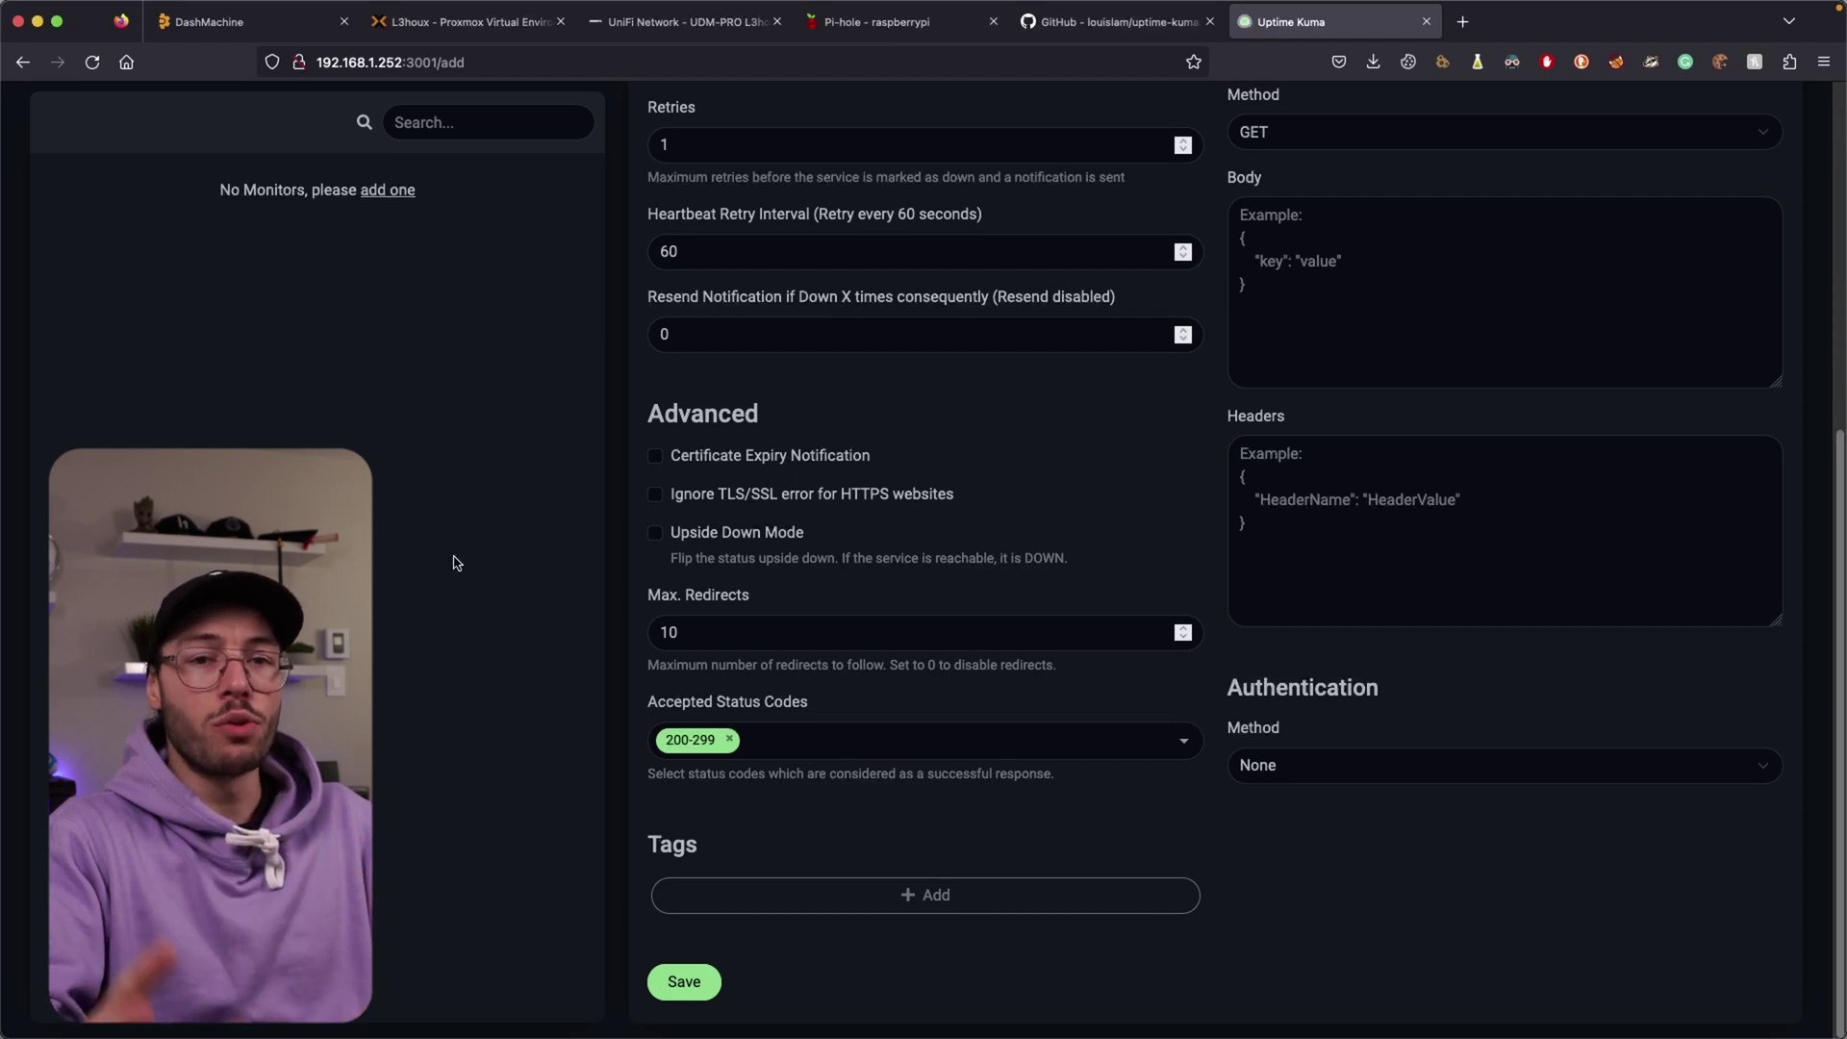
scroll(1513, 548, "up", 5)
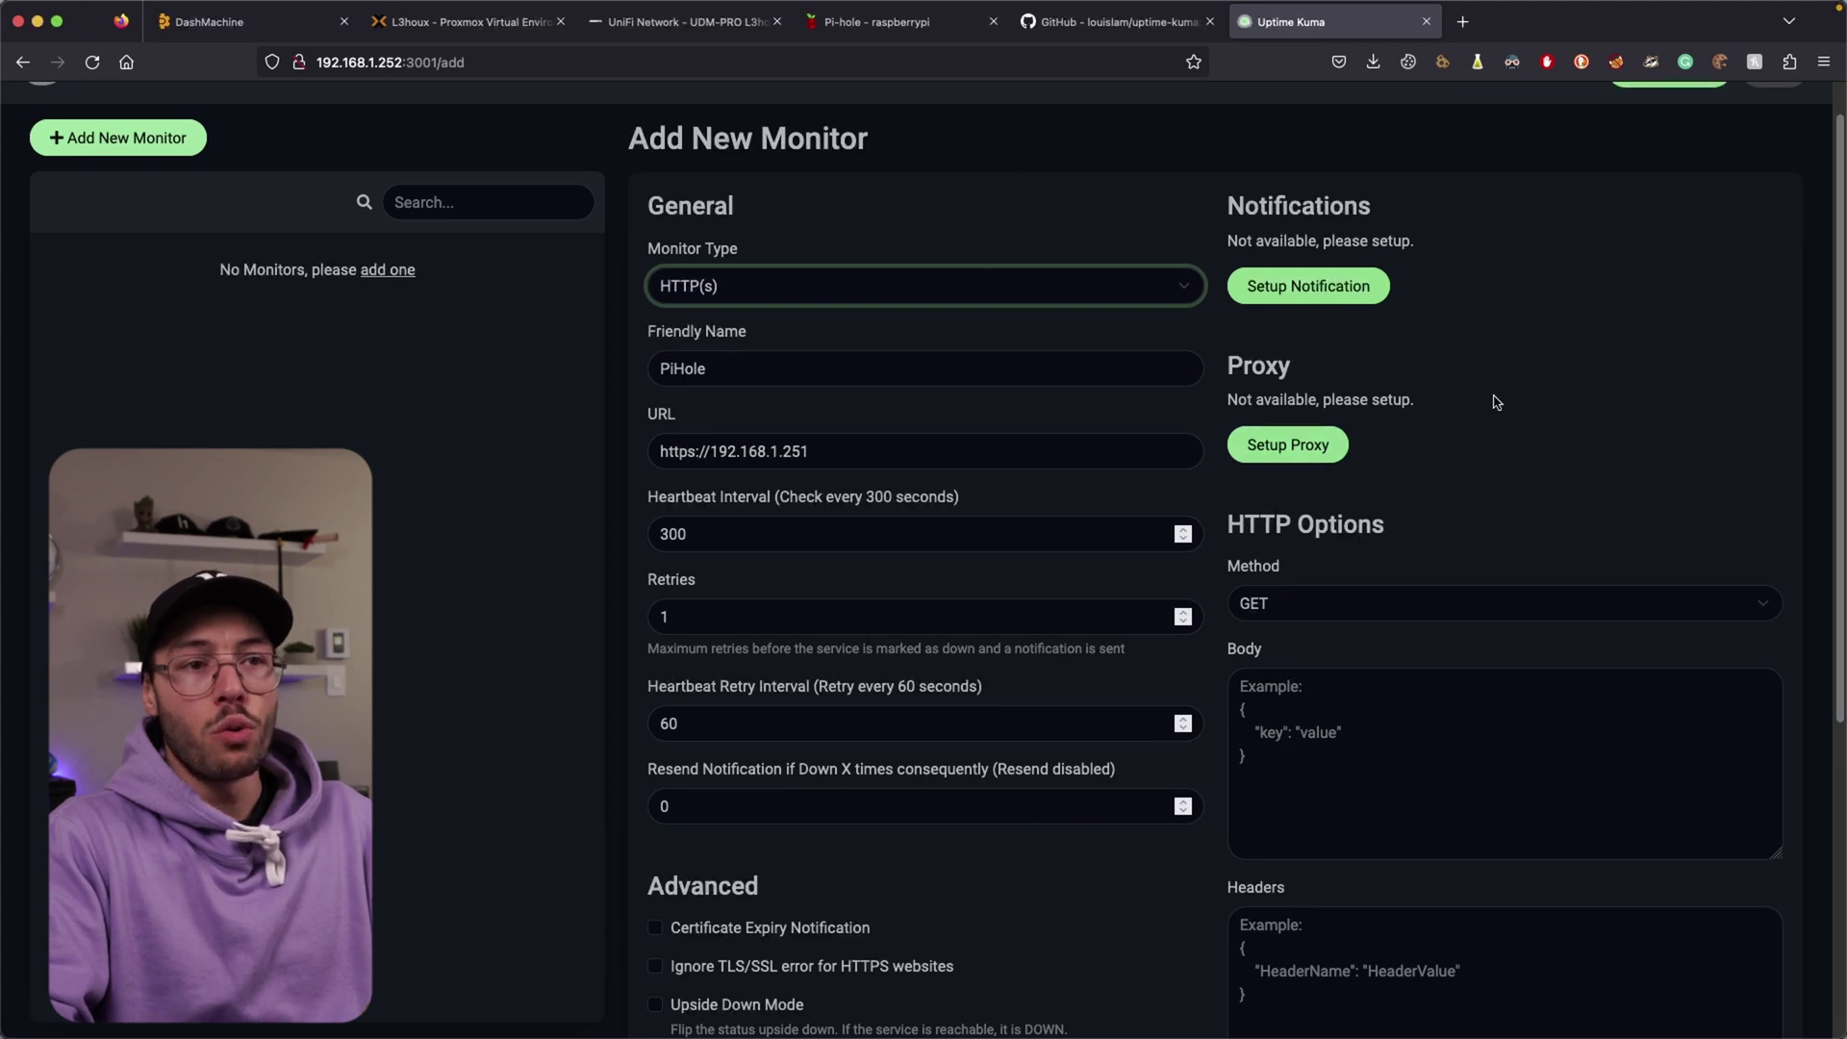
scroll(1497, 402, "down", 5)
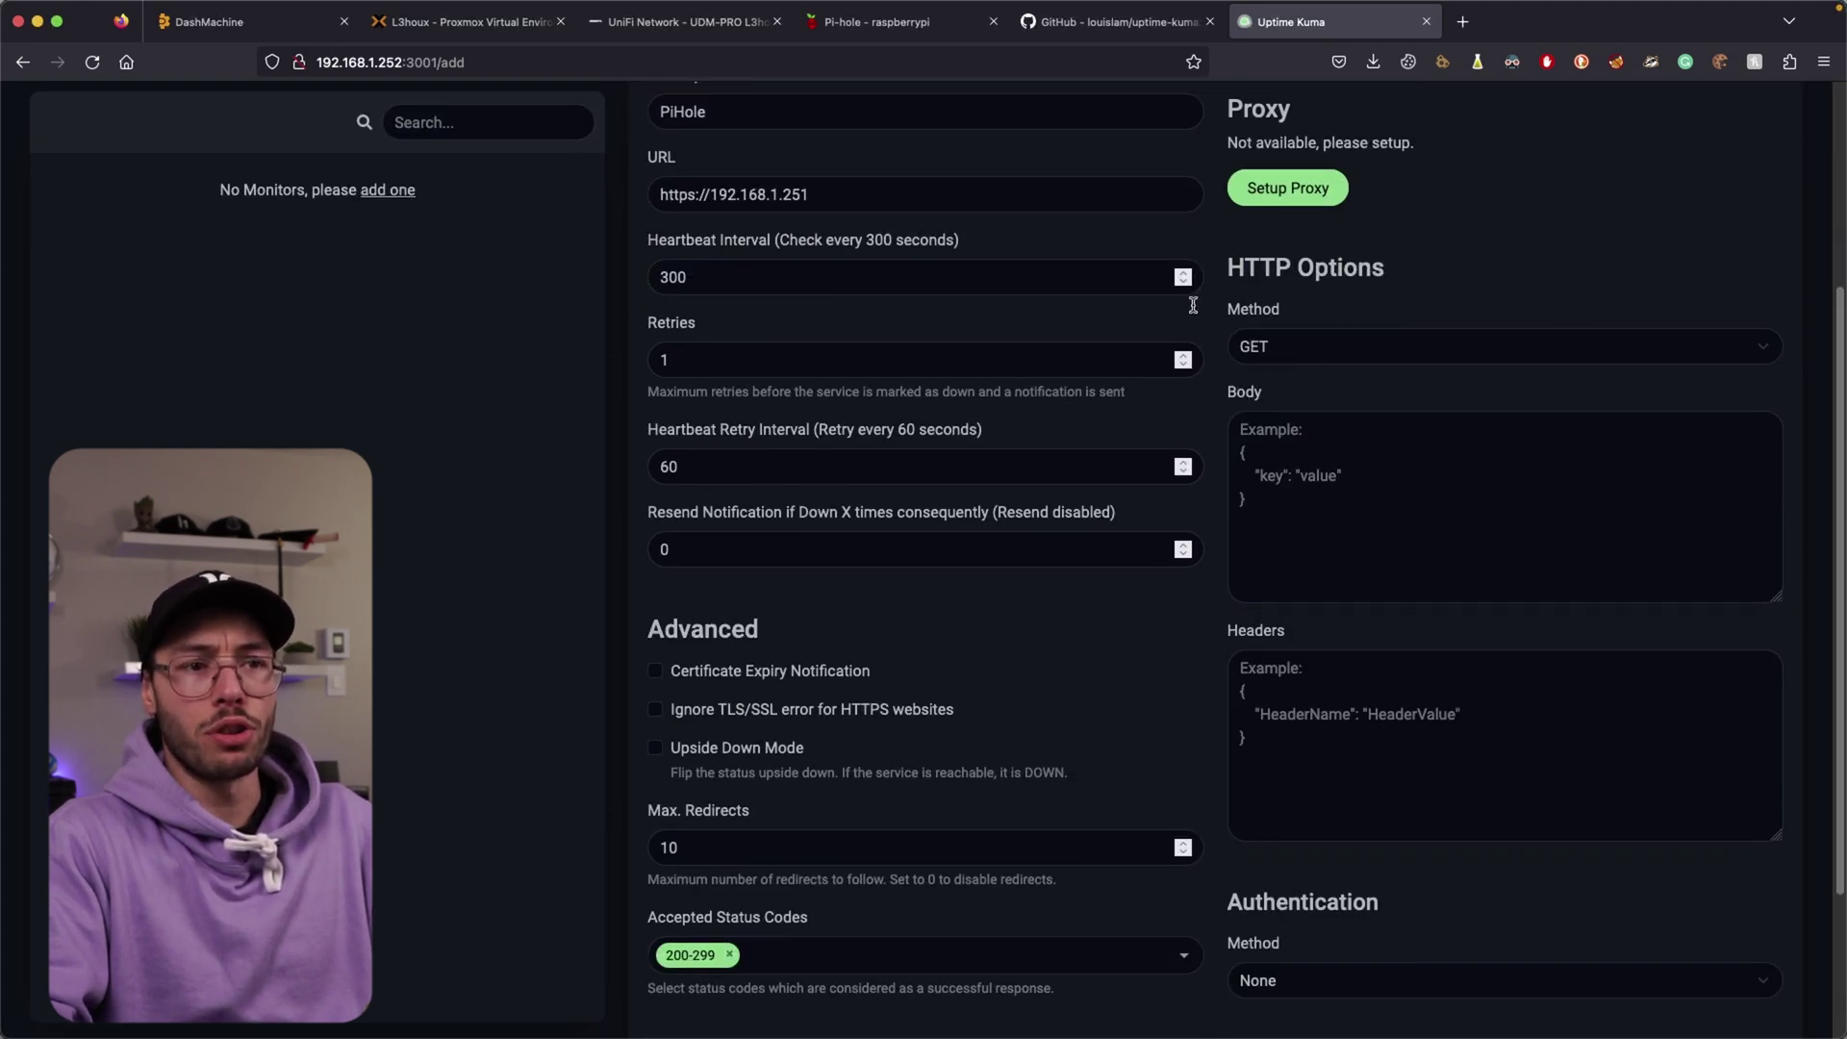
scroll(1379, 329, "down", 4)
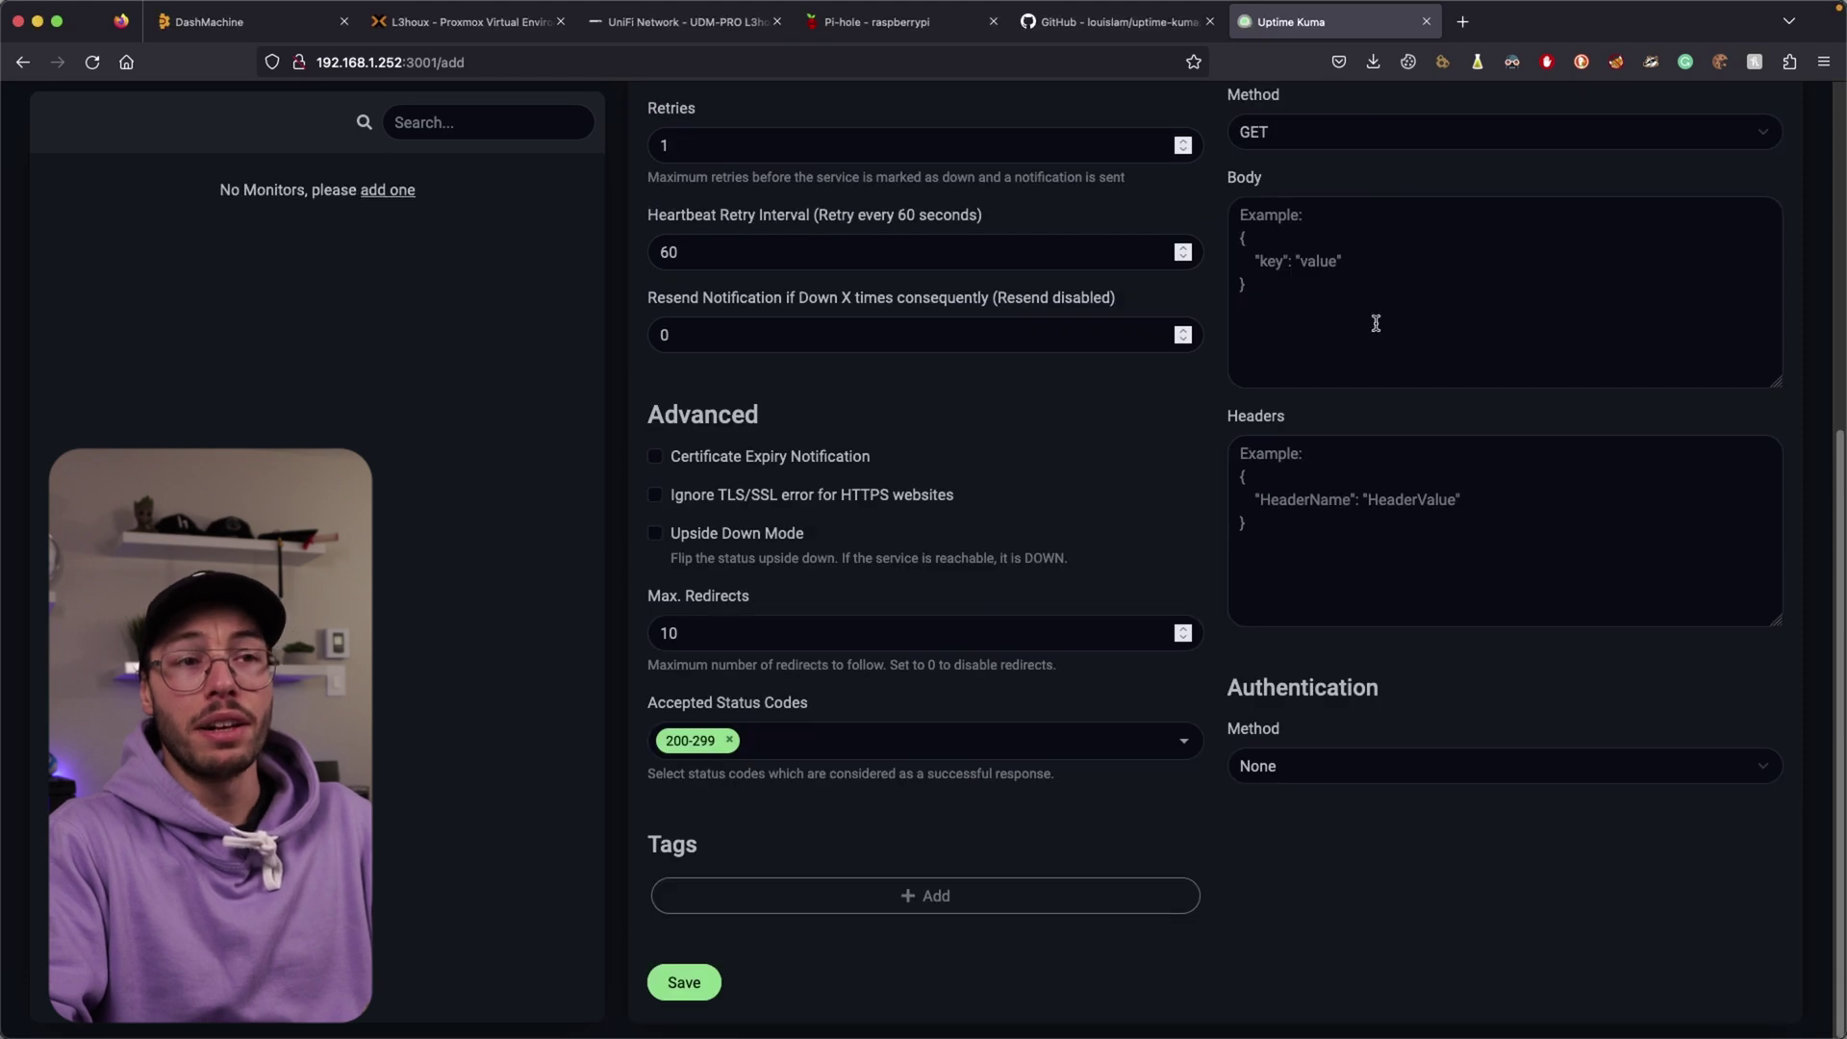
left_click(1325, 773)
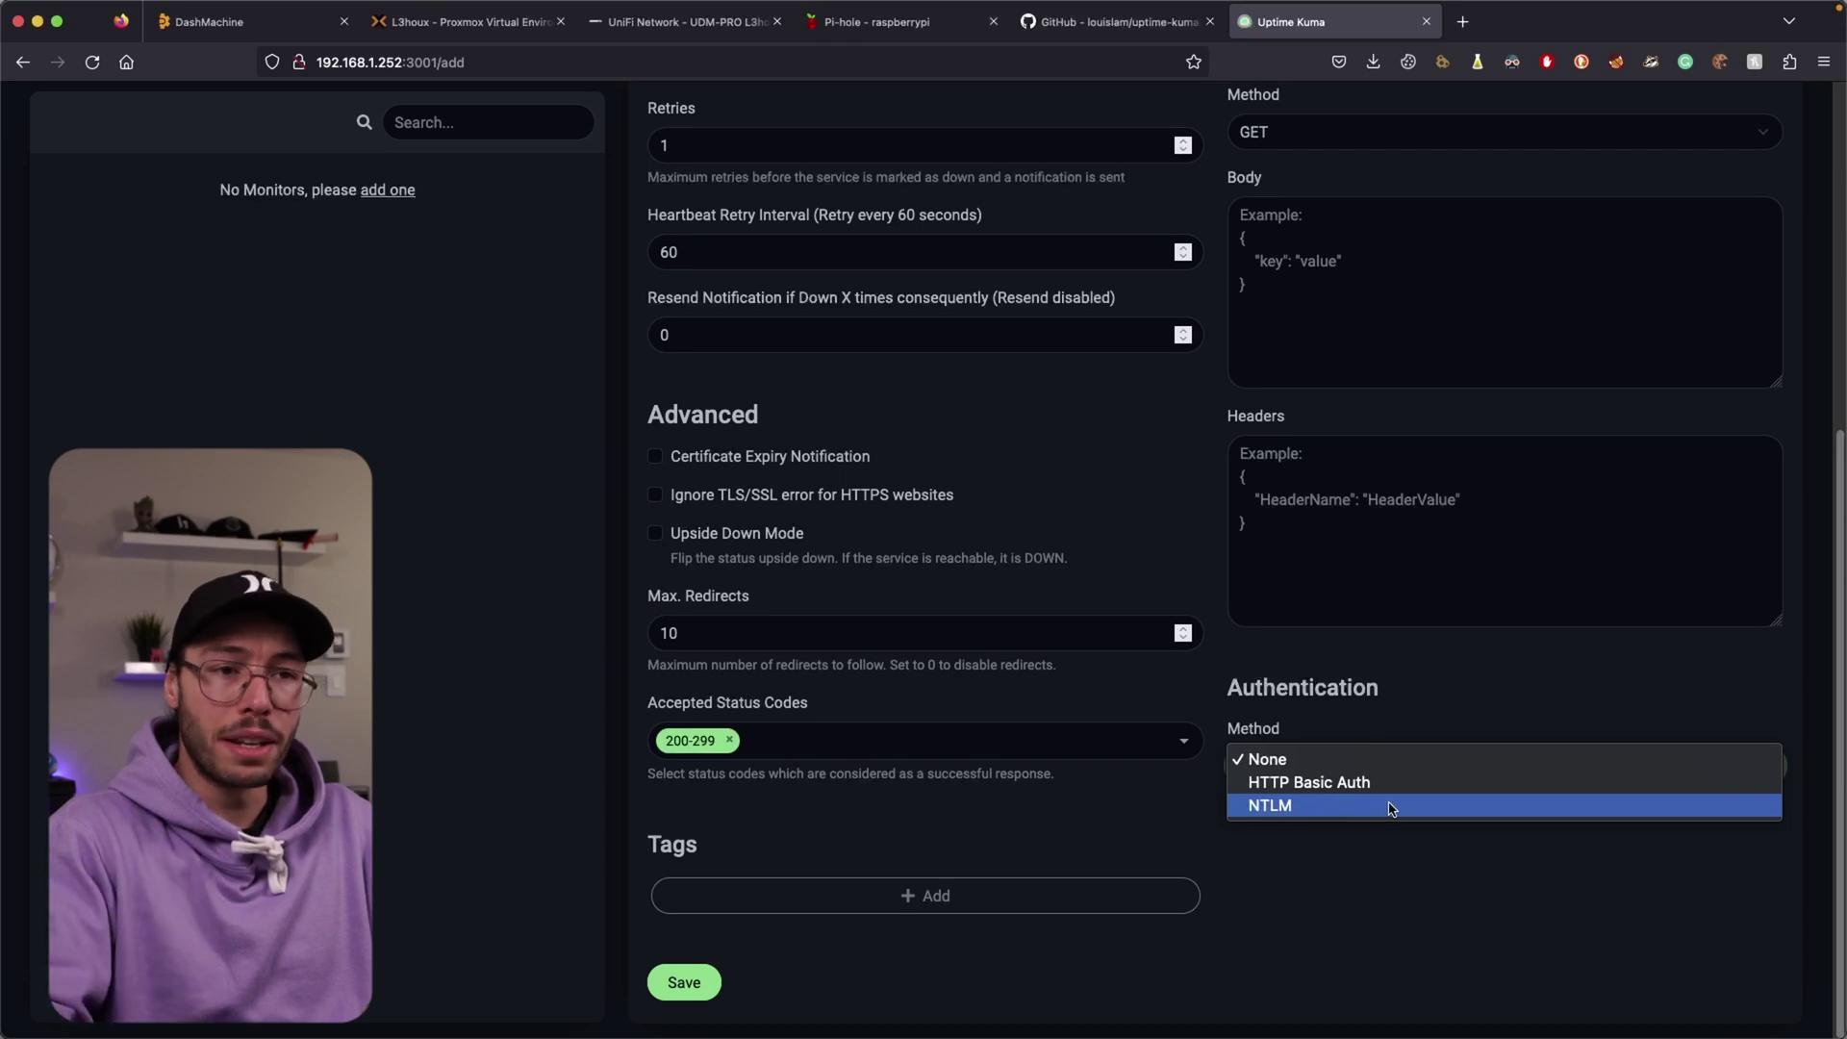
left_click(1401, 684)
left_click(684, 983)
left_click(748, 185)
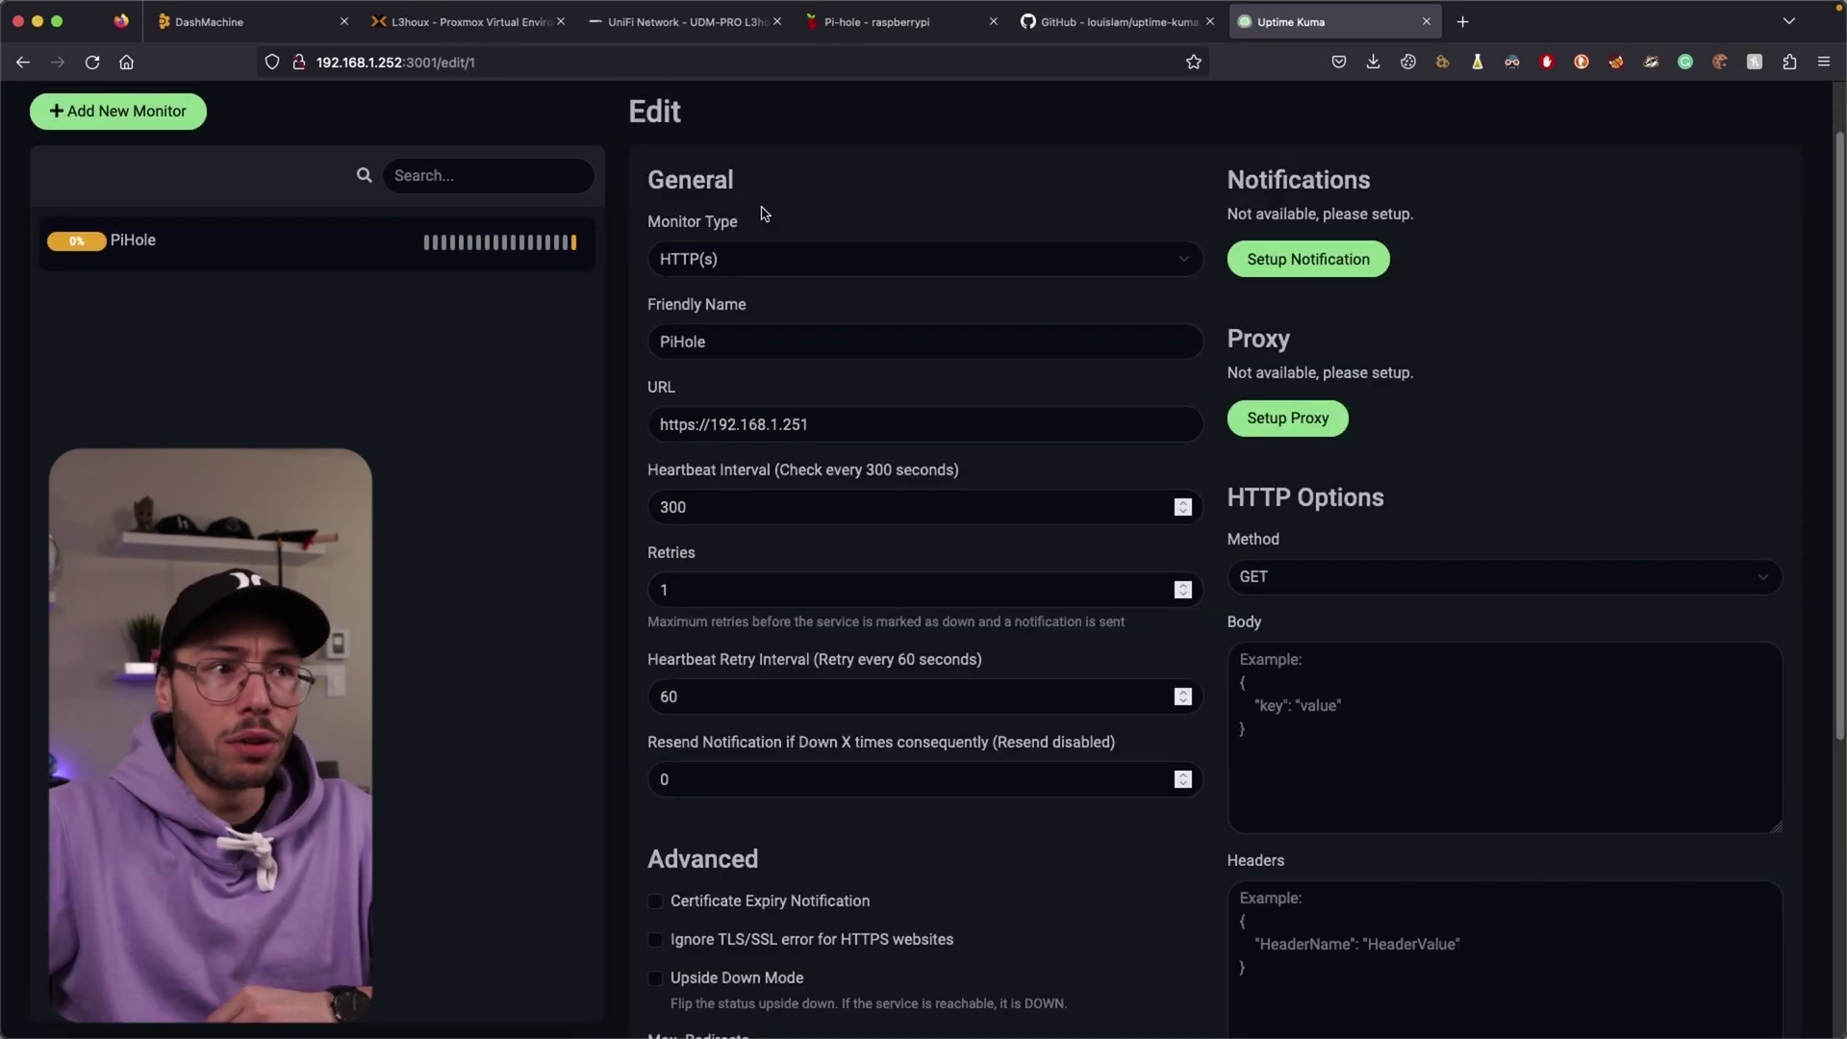
left_click(691, 425)
key("BackSpace")
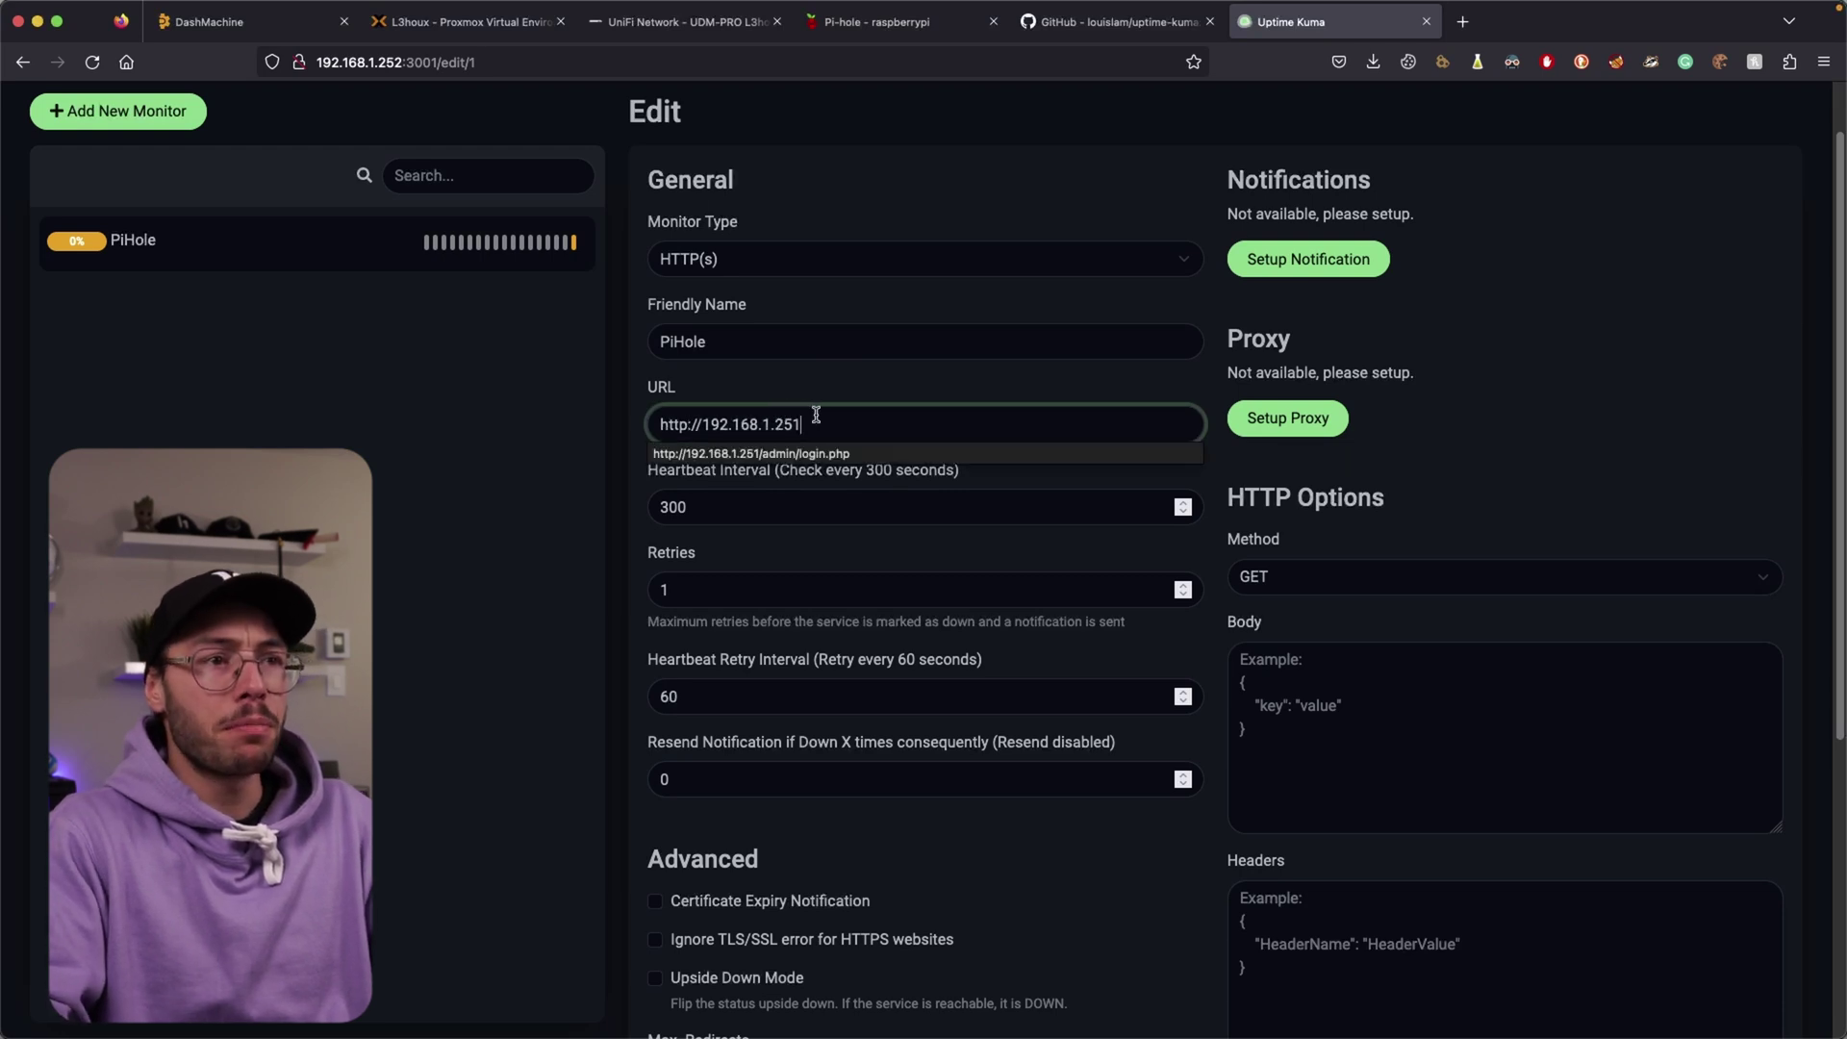
scroll(856, 405, "down", 5)
left_click(684, 982)
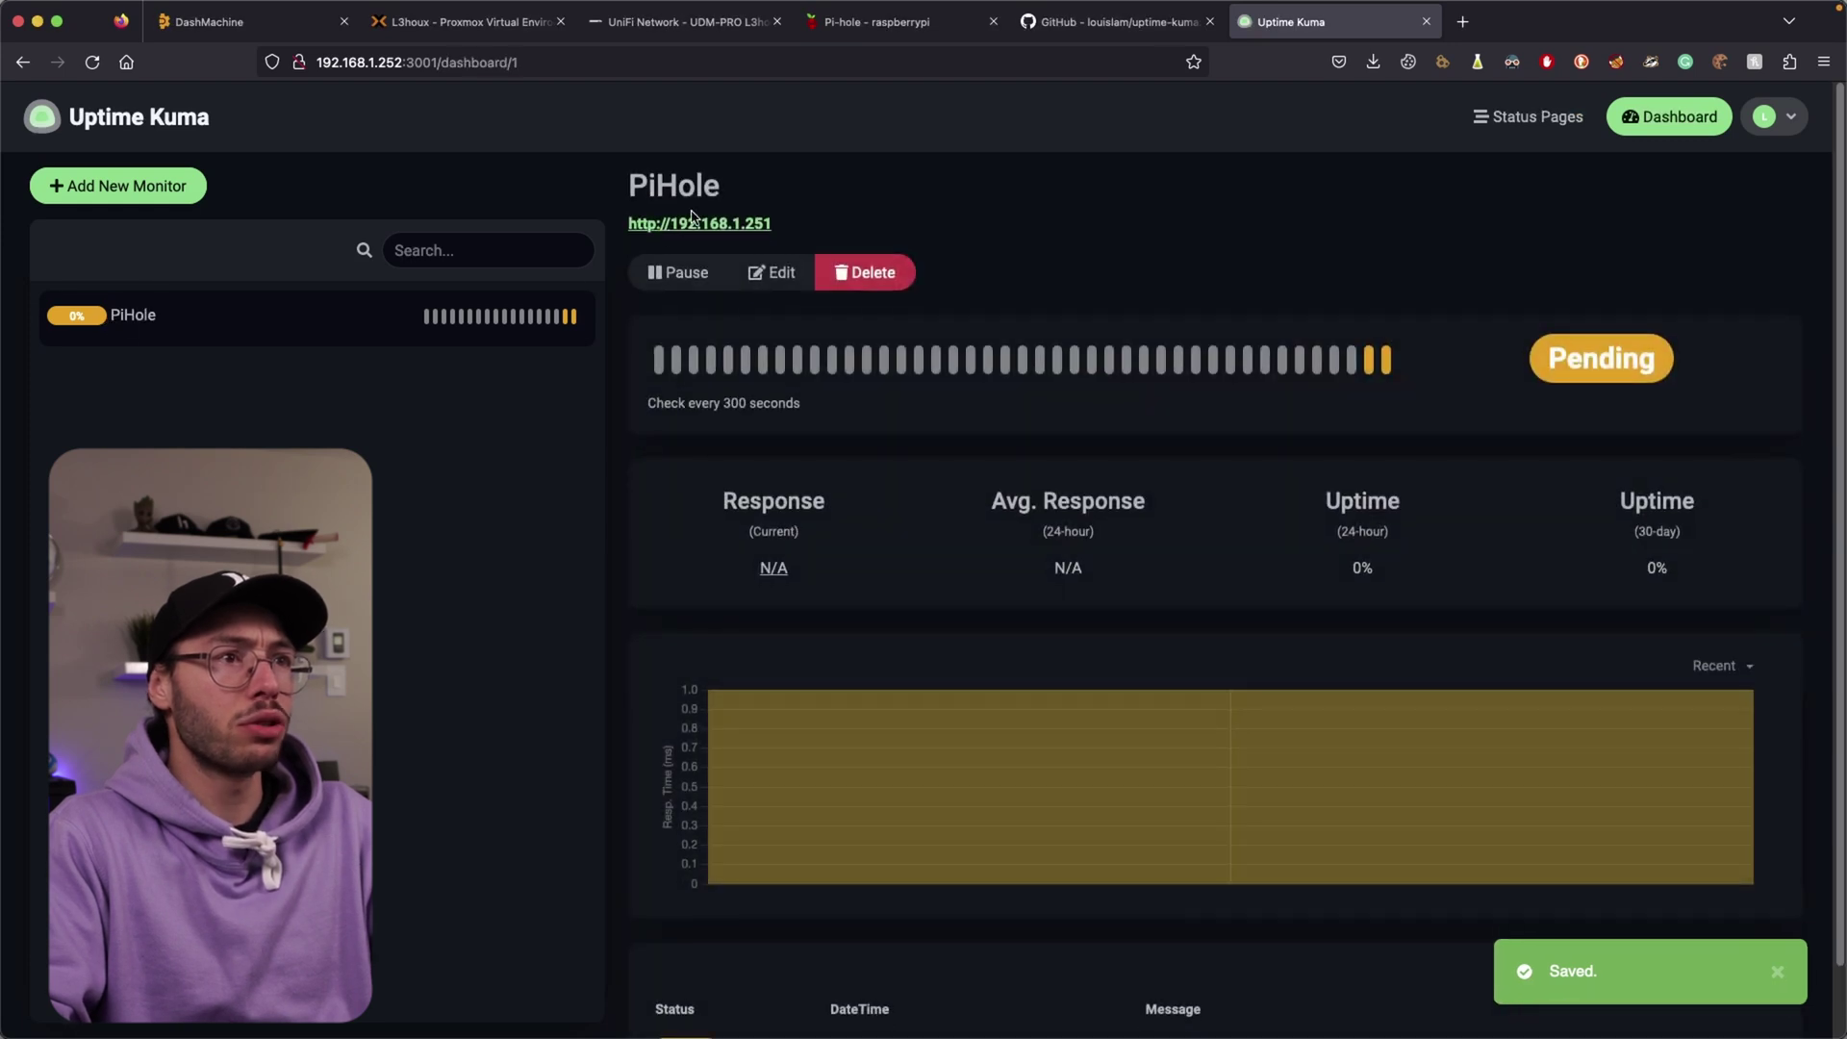
Open the monitored address, compare it with the Pi-hole login page's address, and close the extra page
left_click(685, 225)
left_click(916, 27)
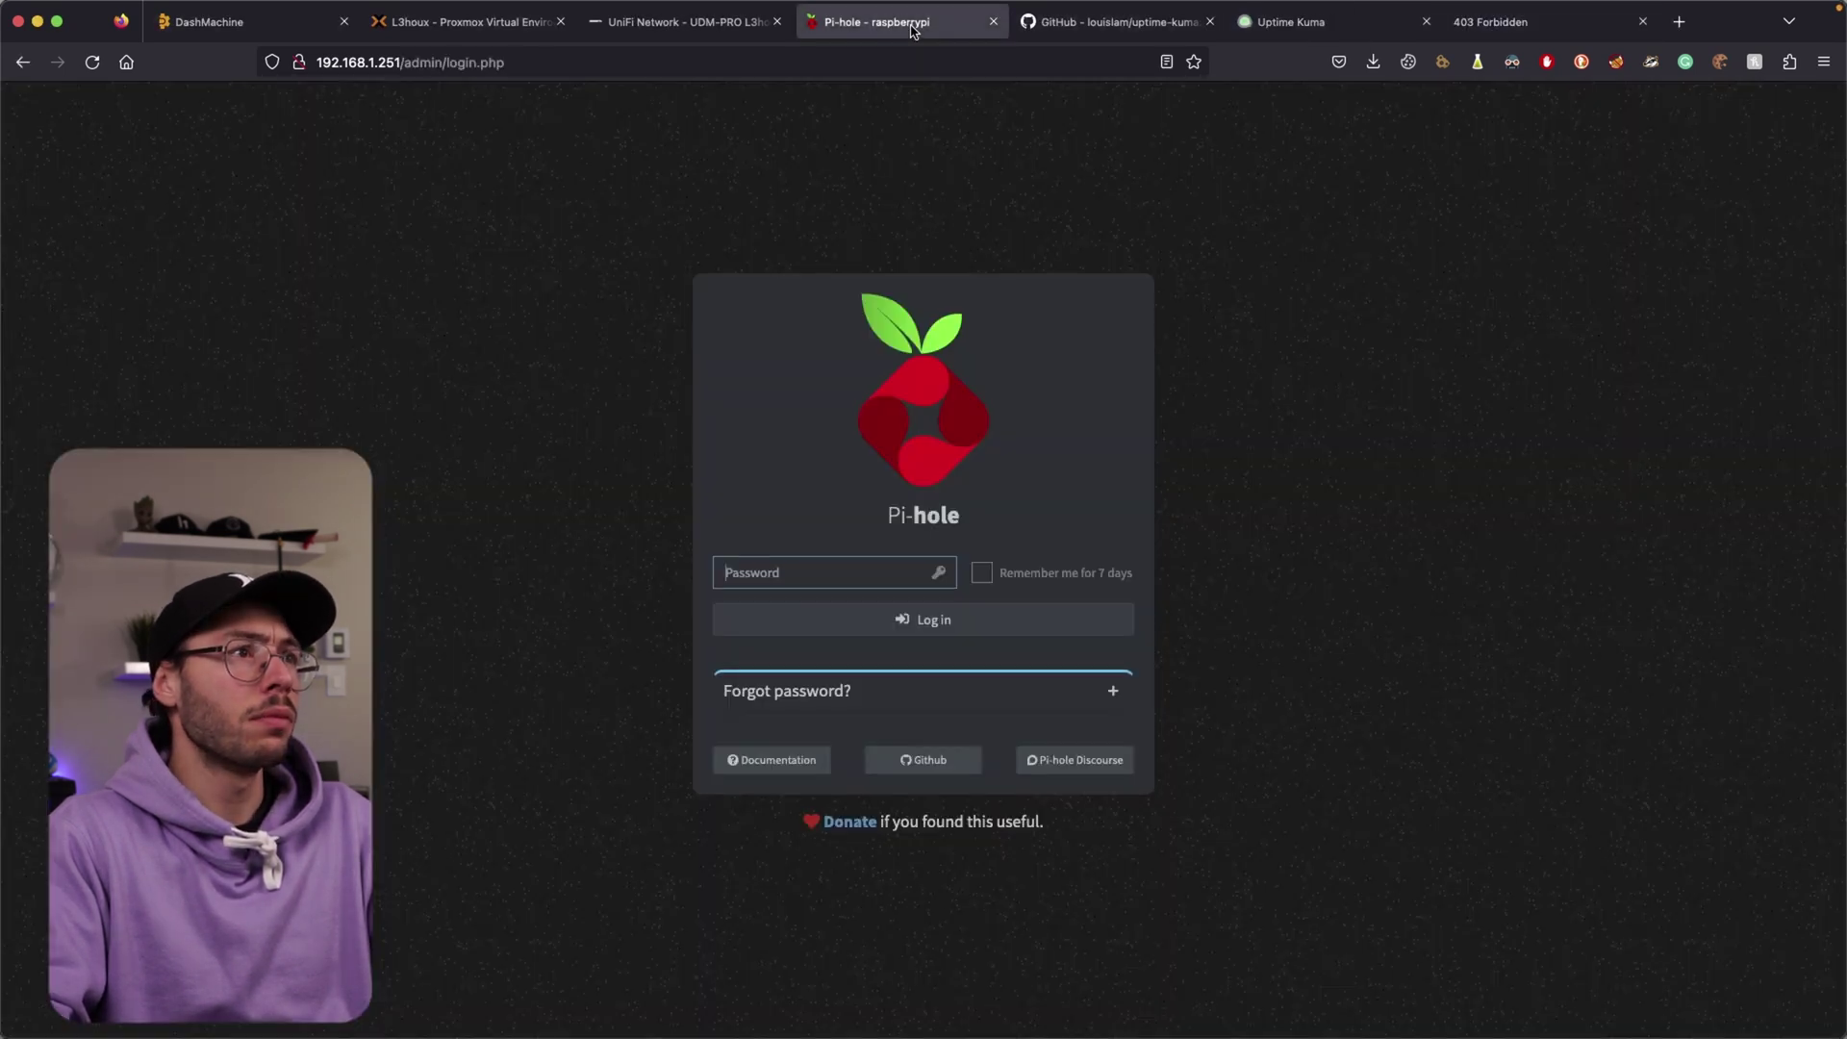
left_click(1583, 35)
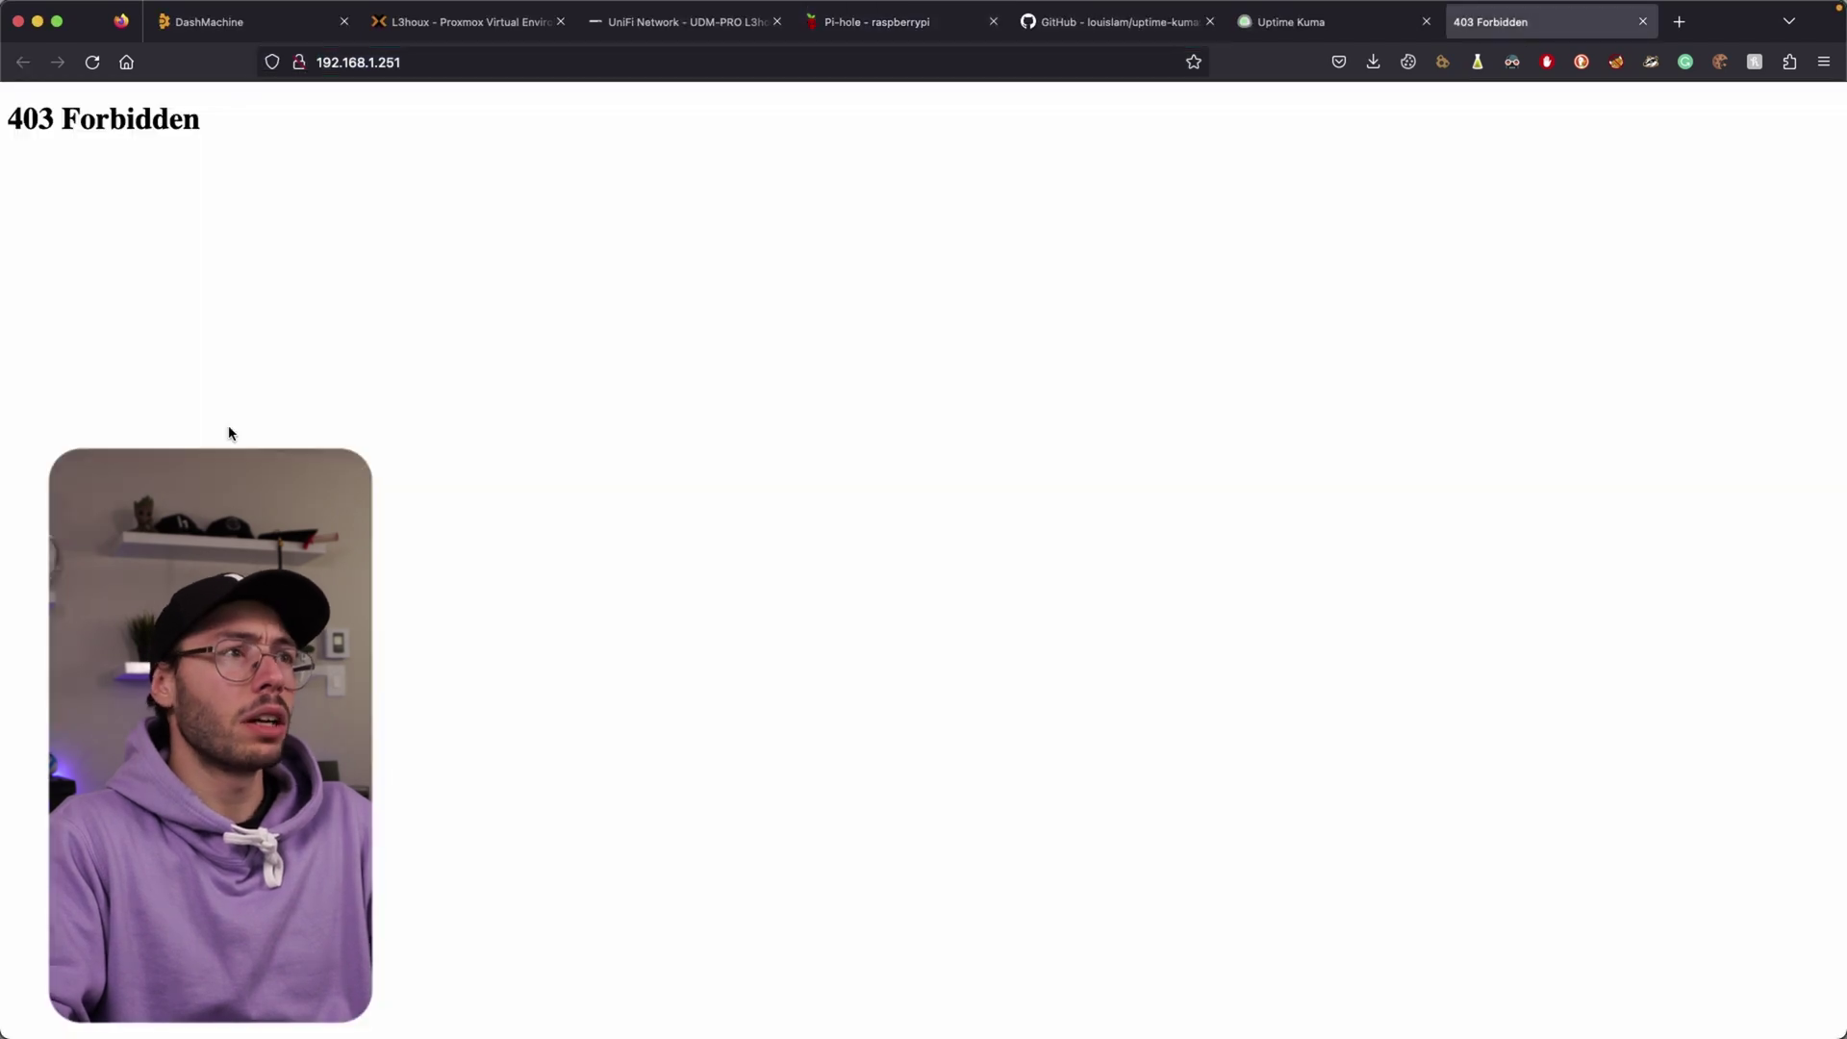
left_click(1643, 21)
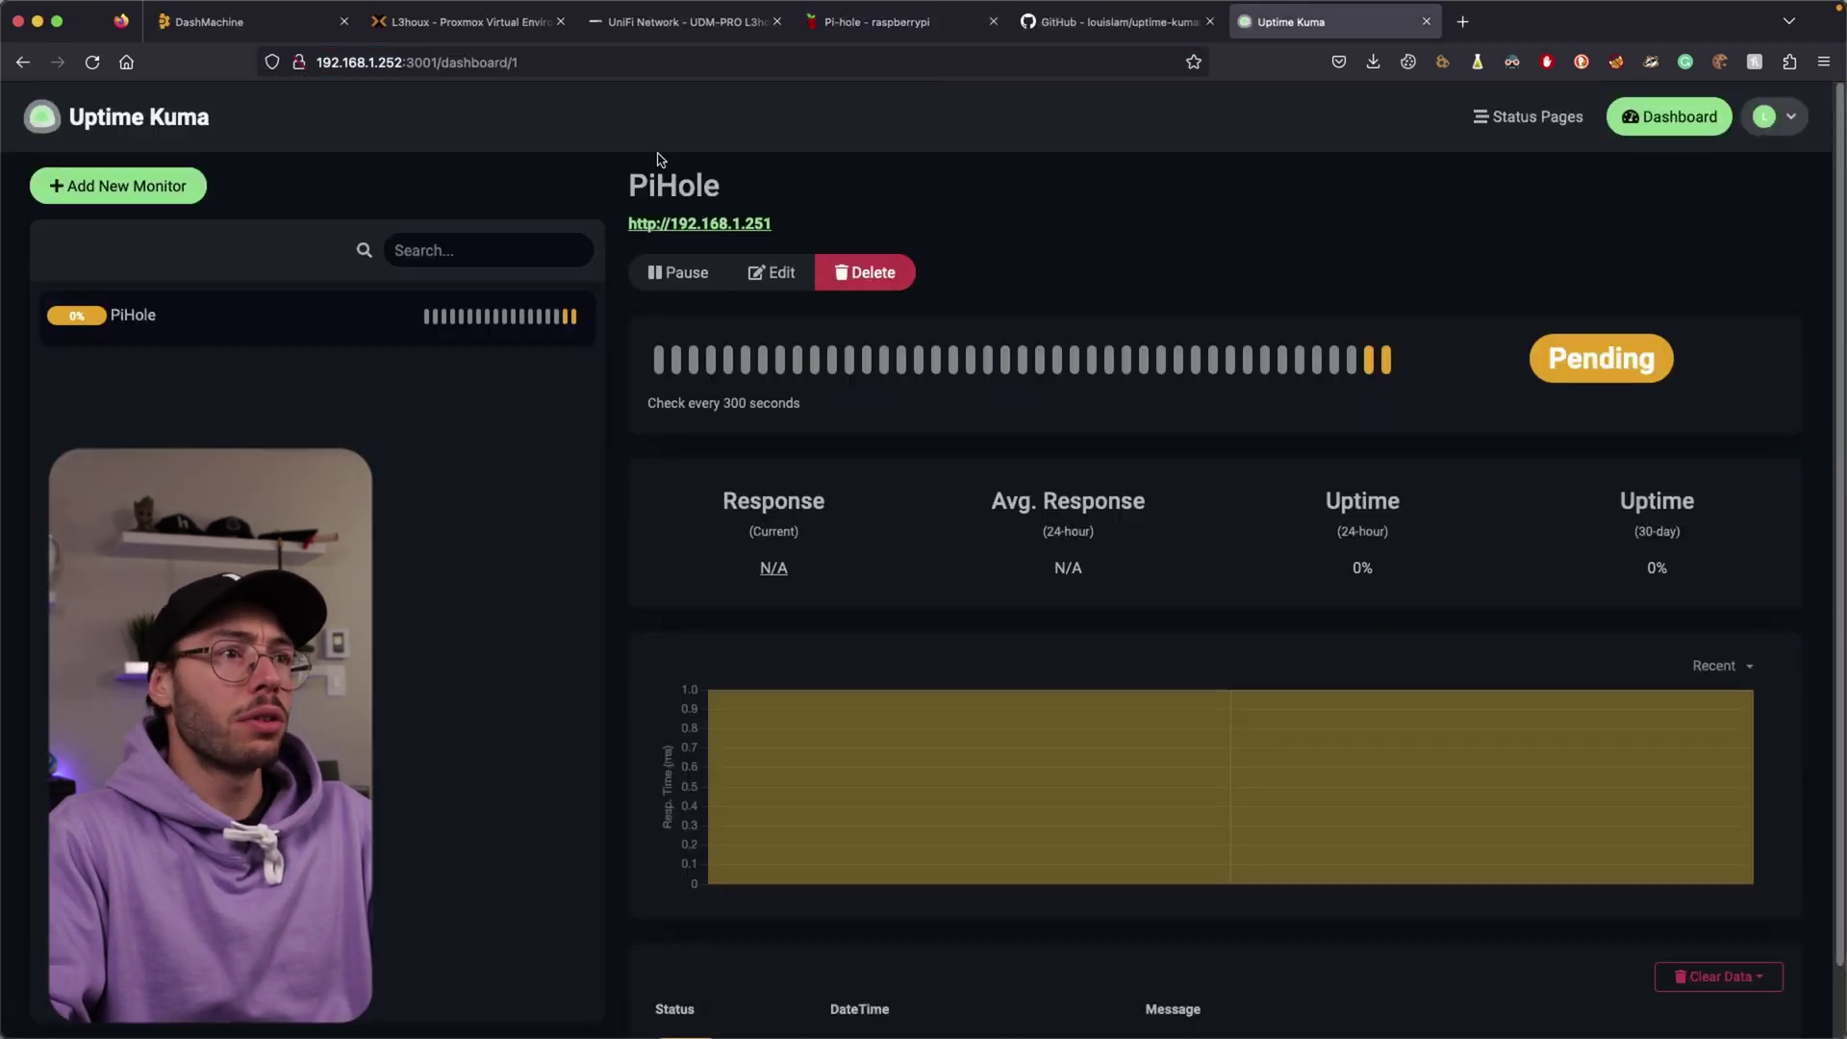
left_click(764, 275)
triple_click(866, 495)
type("http://192.168.1.251/admin/login.php")
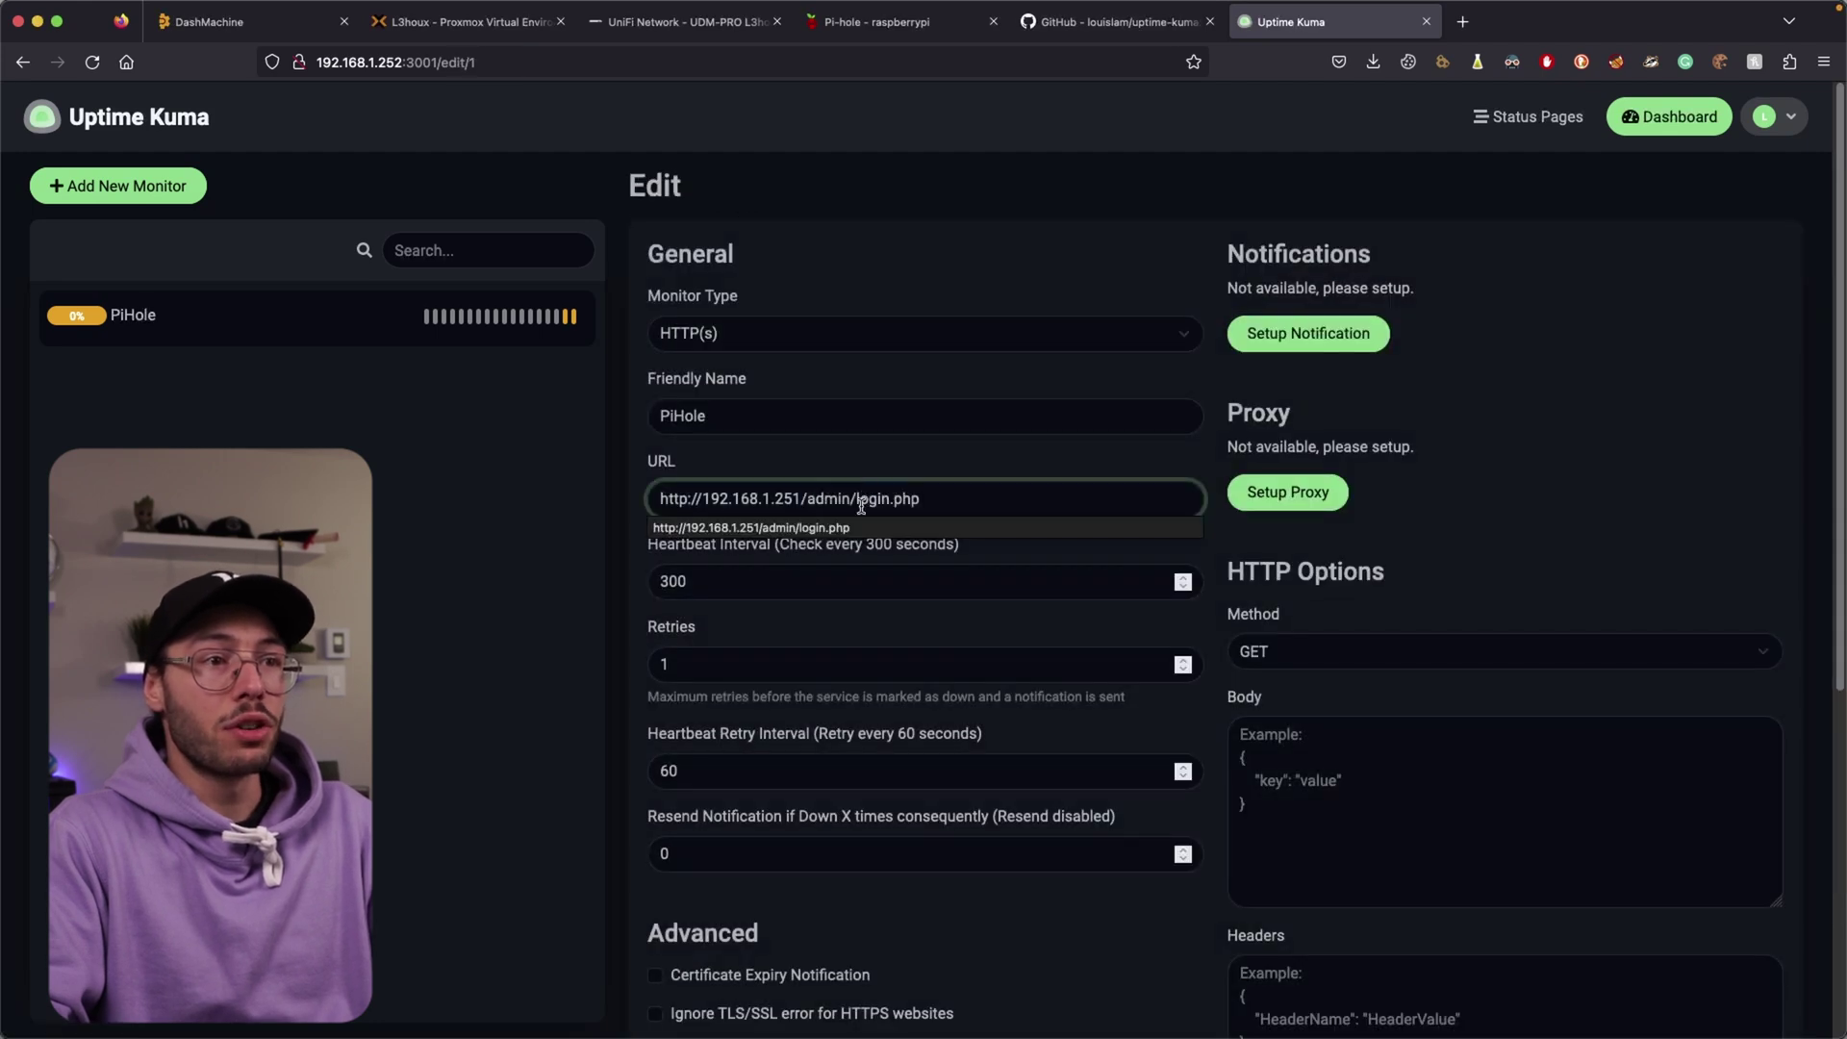
left_click(1208, 416)
scroll(841, 400, "down", 5)
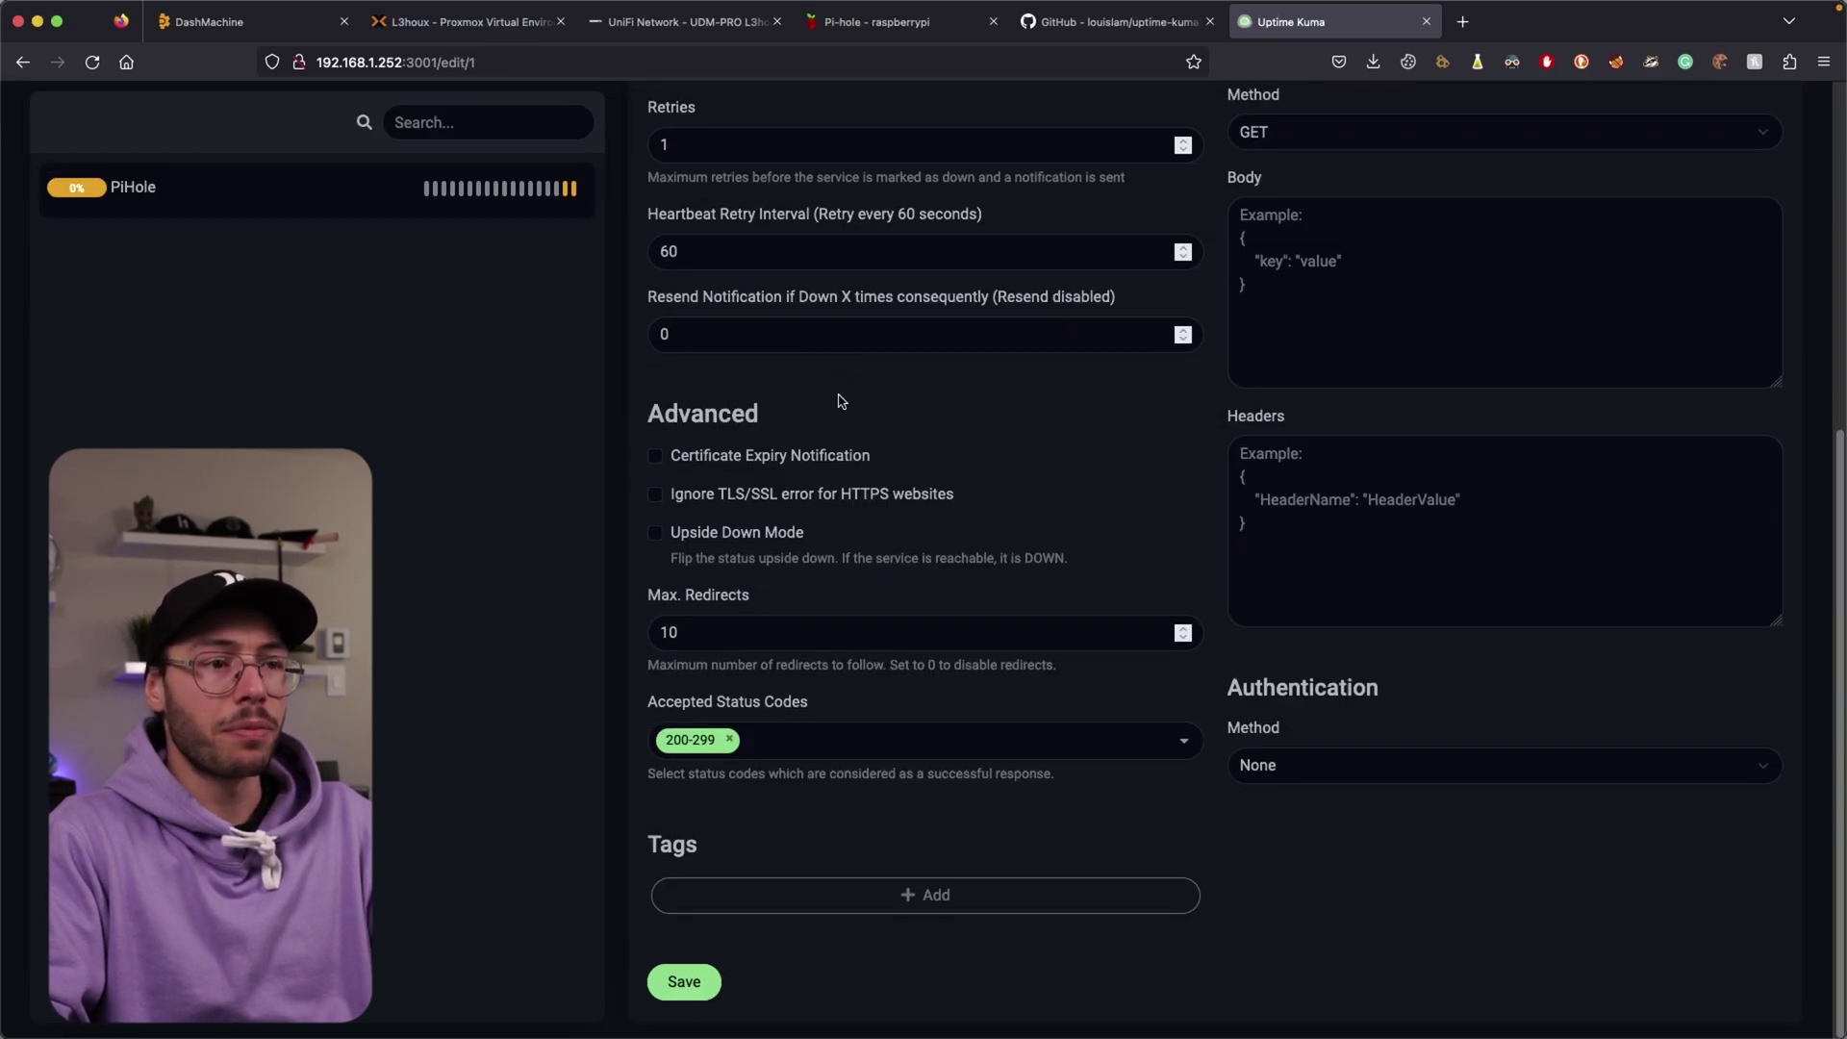
left_click(684, 981)
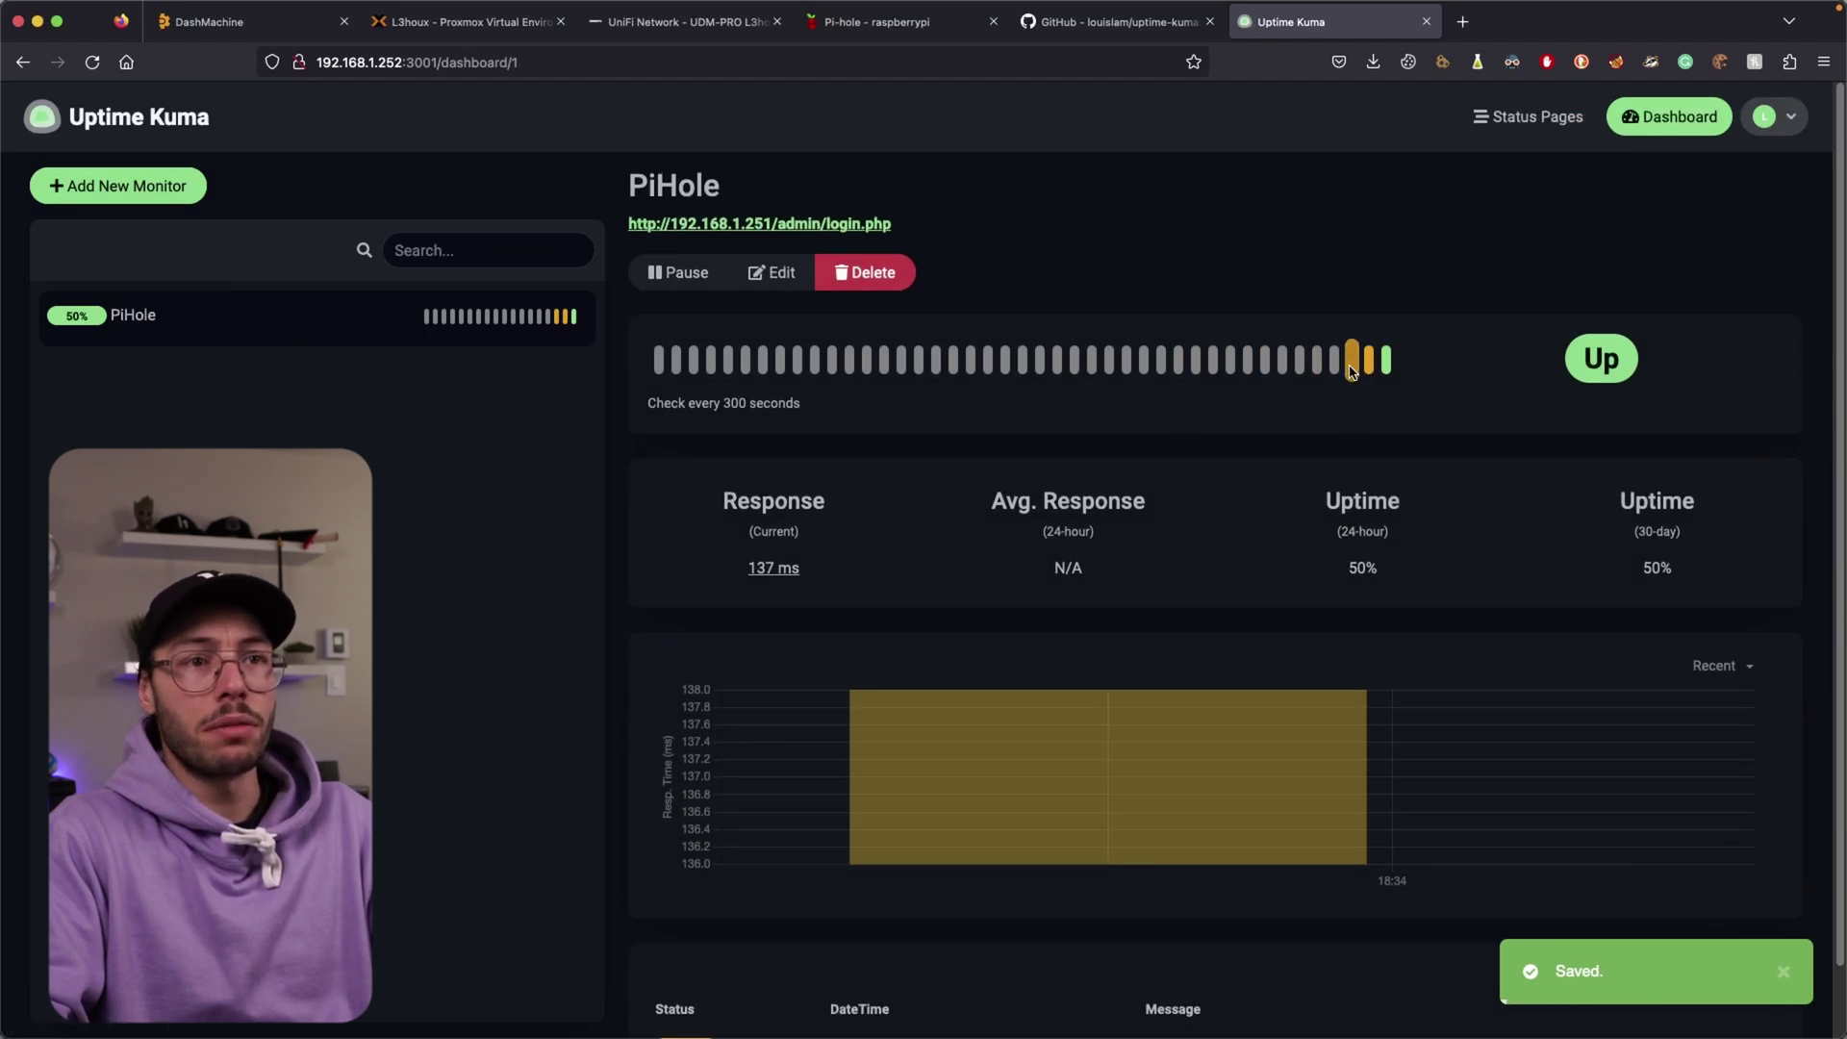
Review the PiHole monitor's status details and its edit form, and return to its dashboard page without changes
scroll(1183, 592, "down", 1)
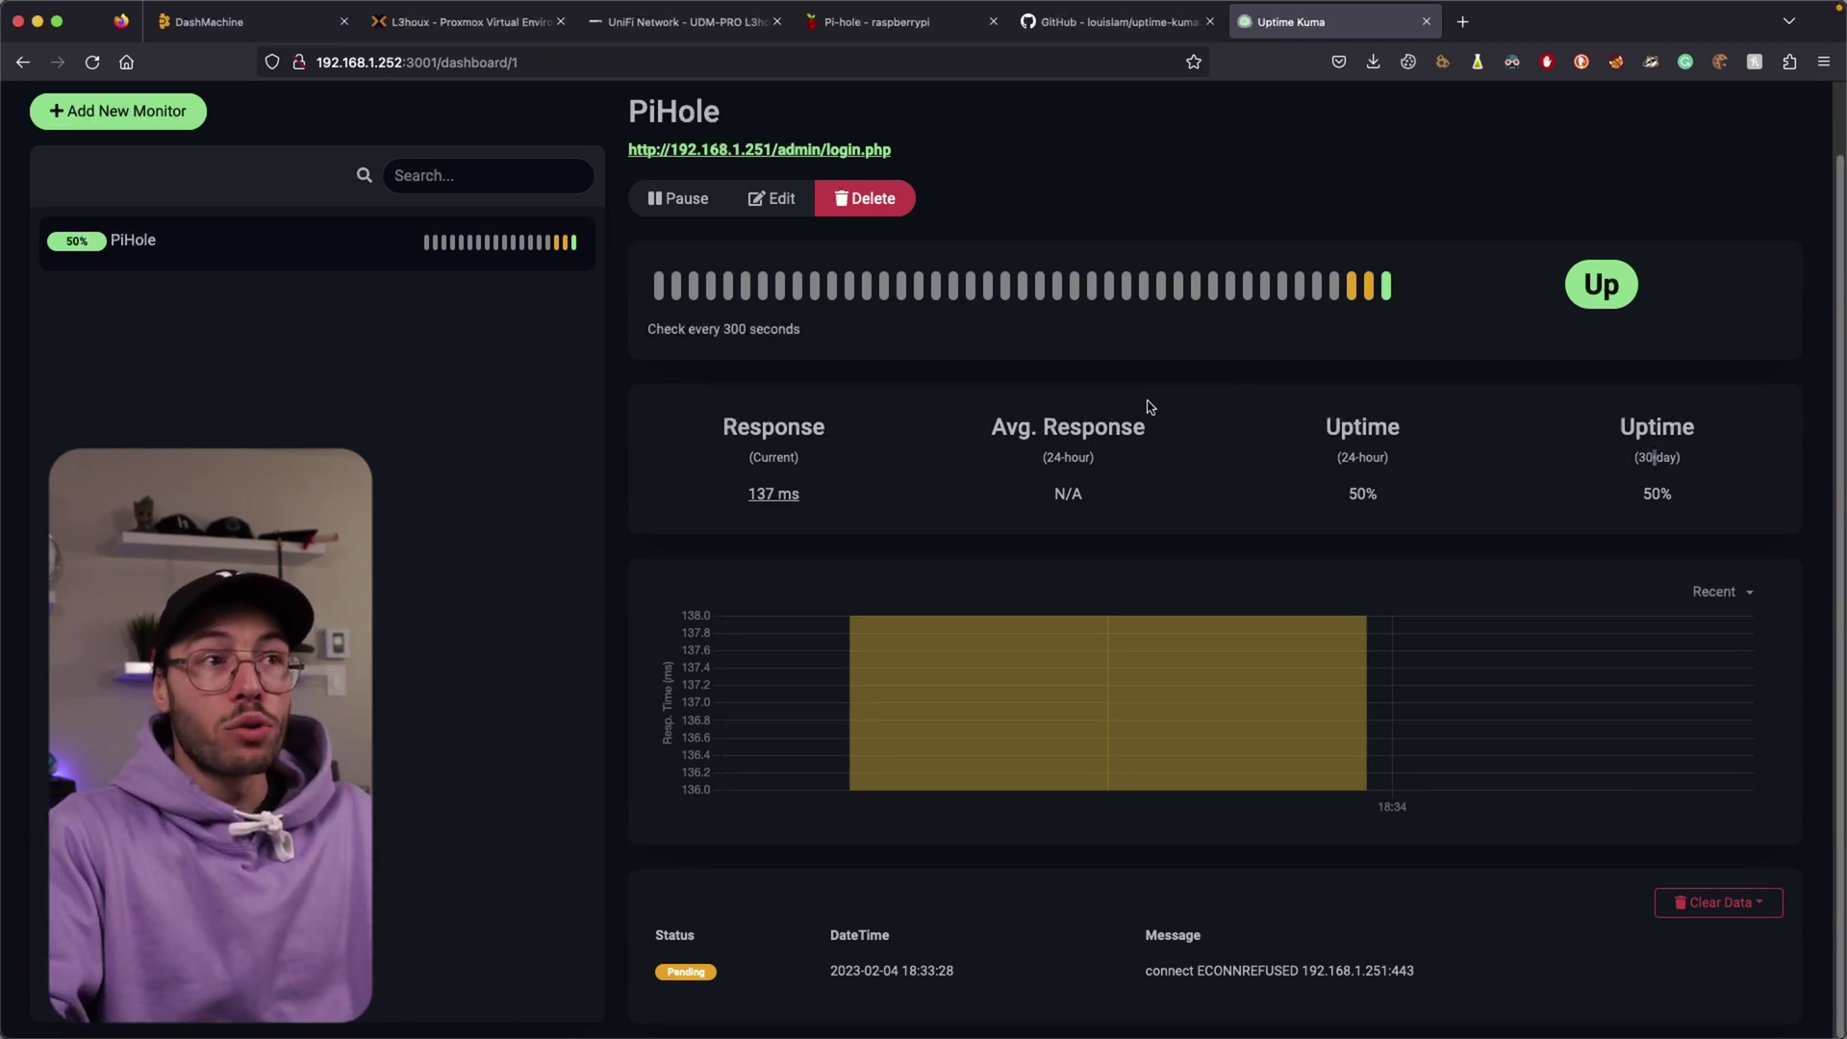
left_click(783, 202)
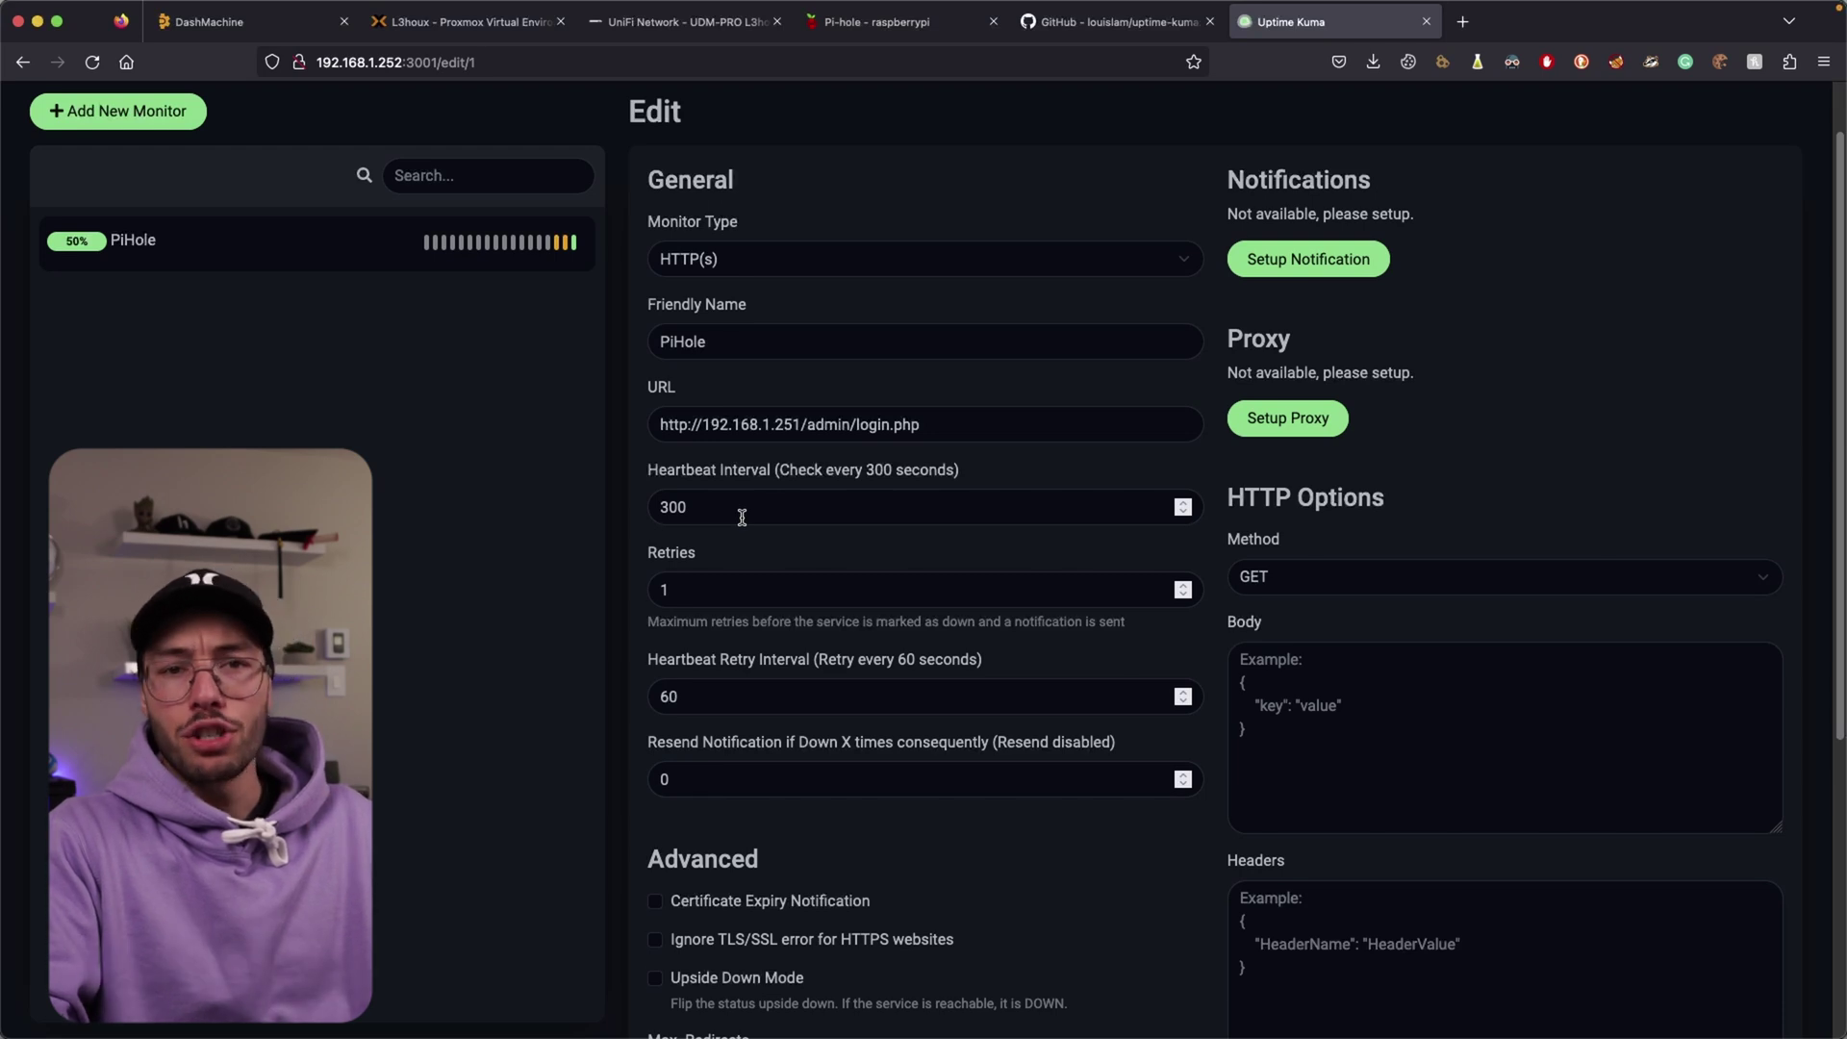
scroll(742, 517, "down", 5)
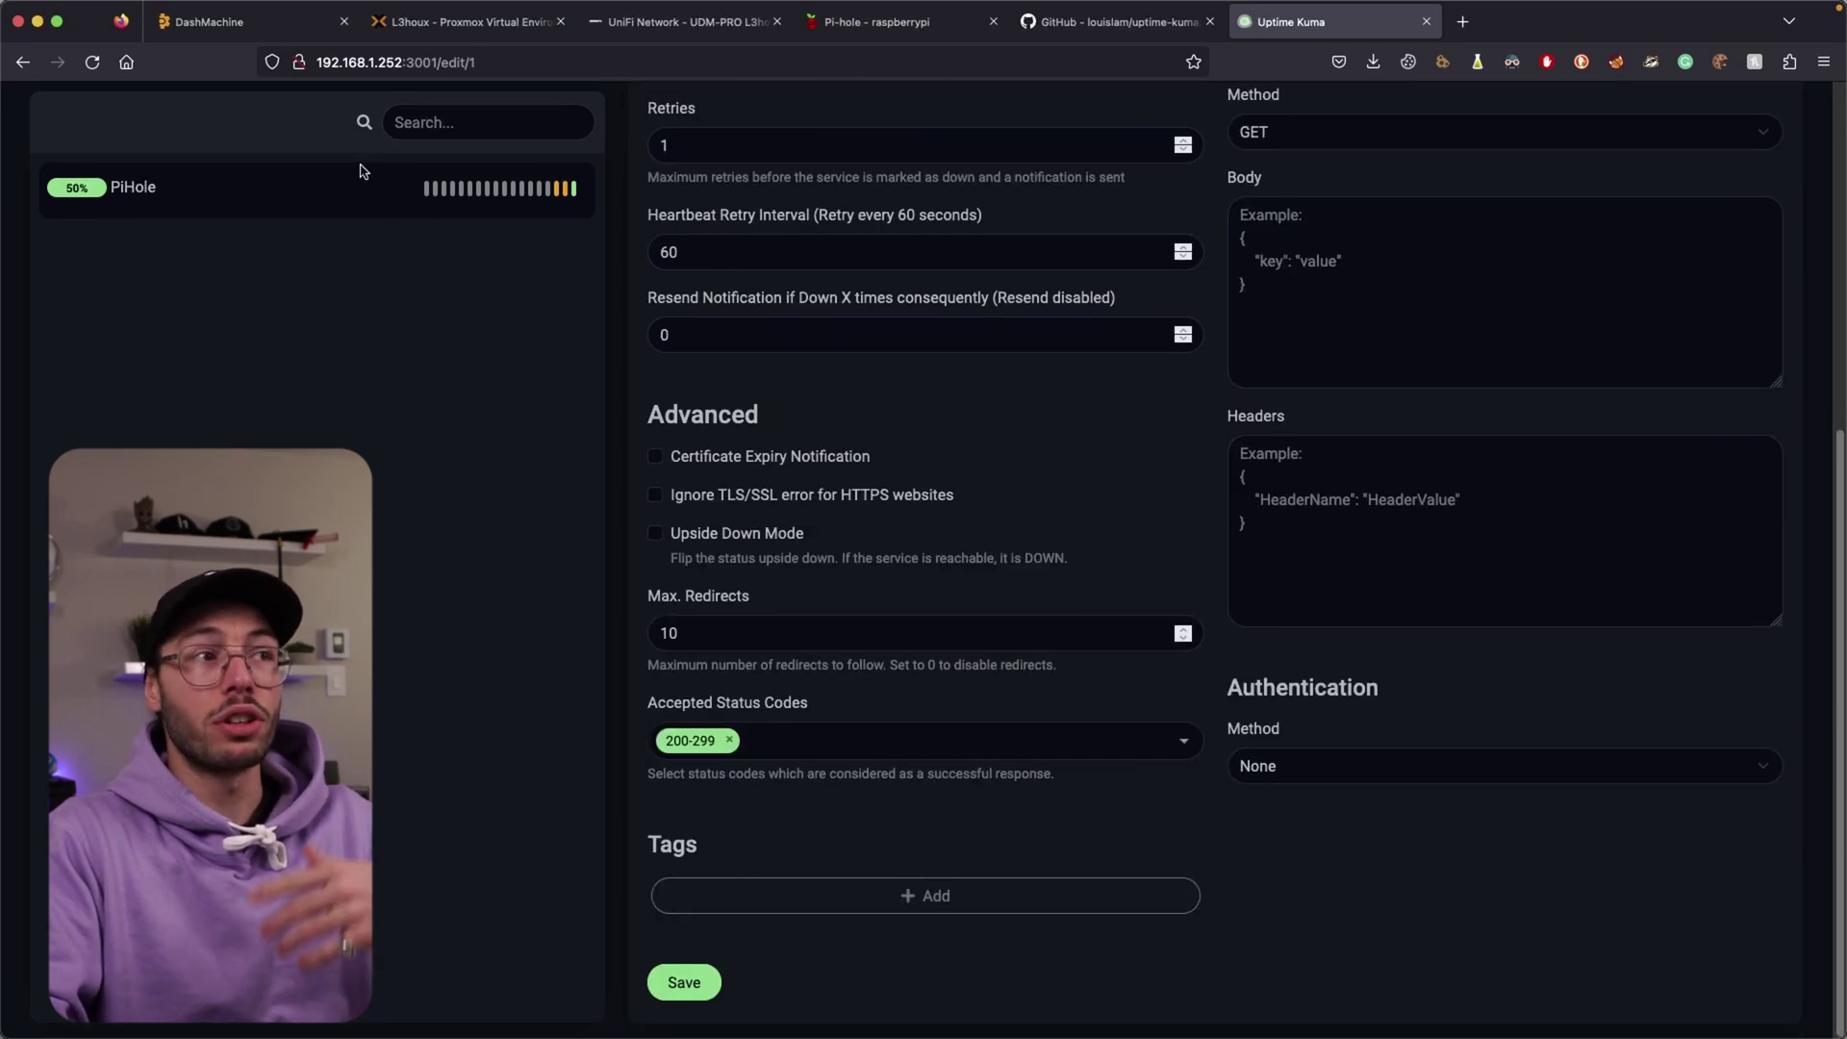
left_click(363, 171)
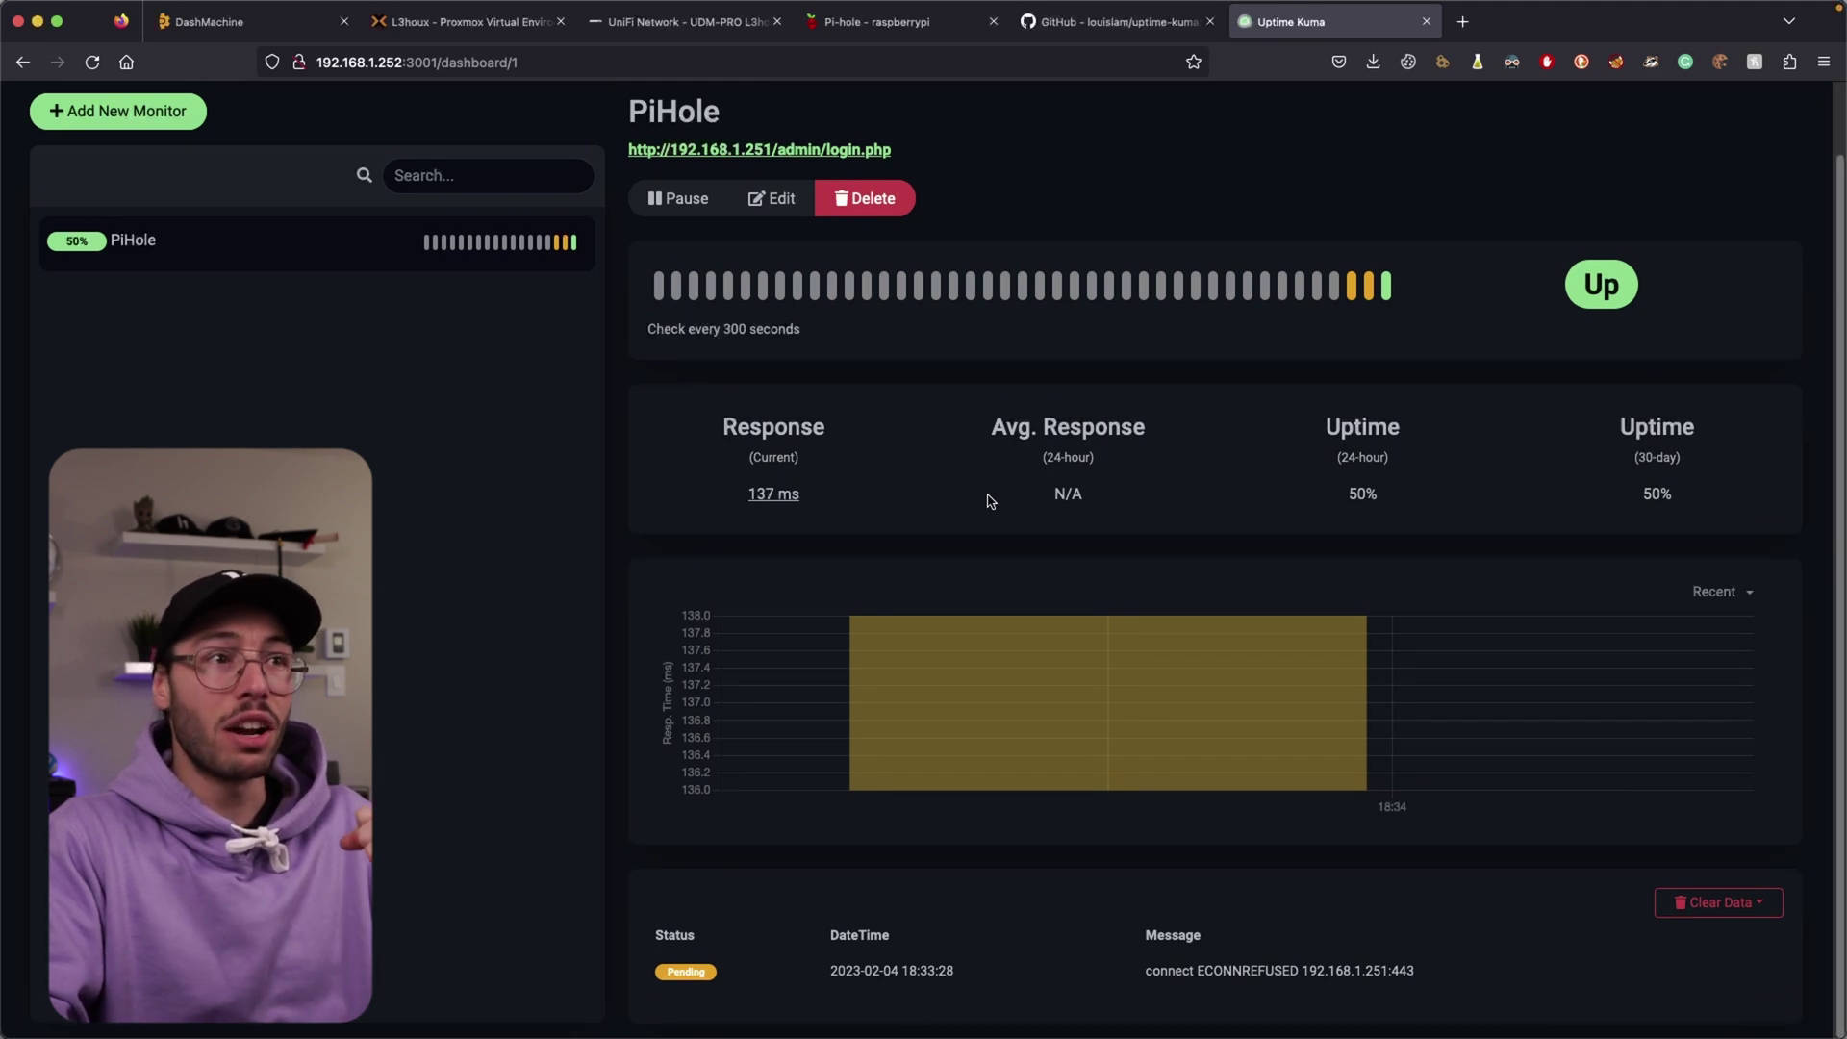
scroll(988, 502, "up", 2)
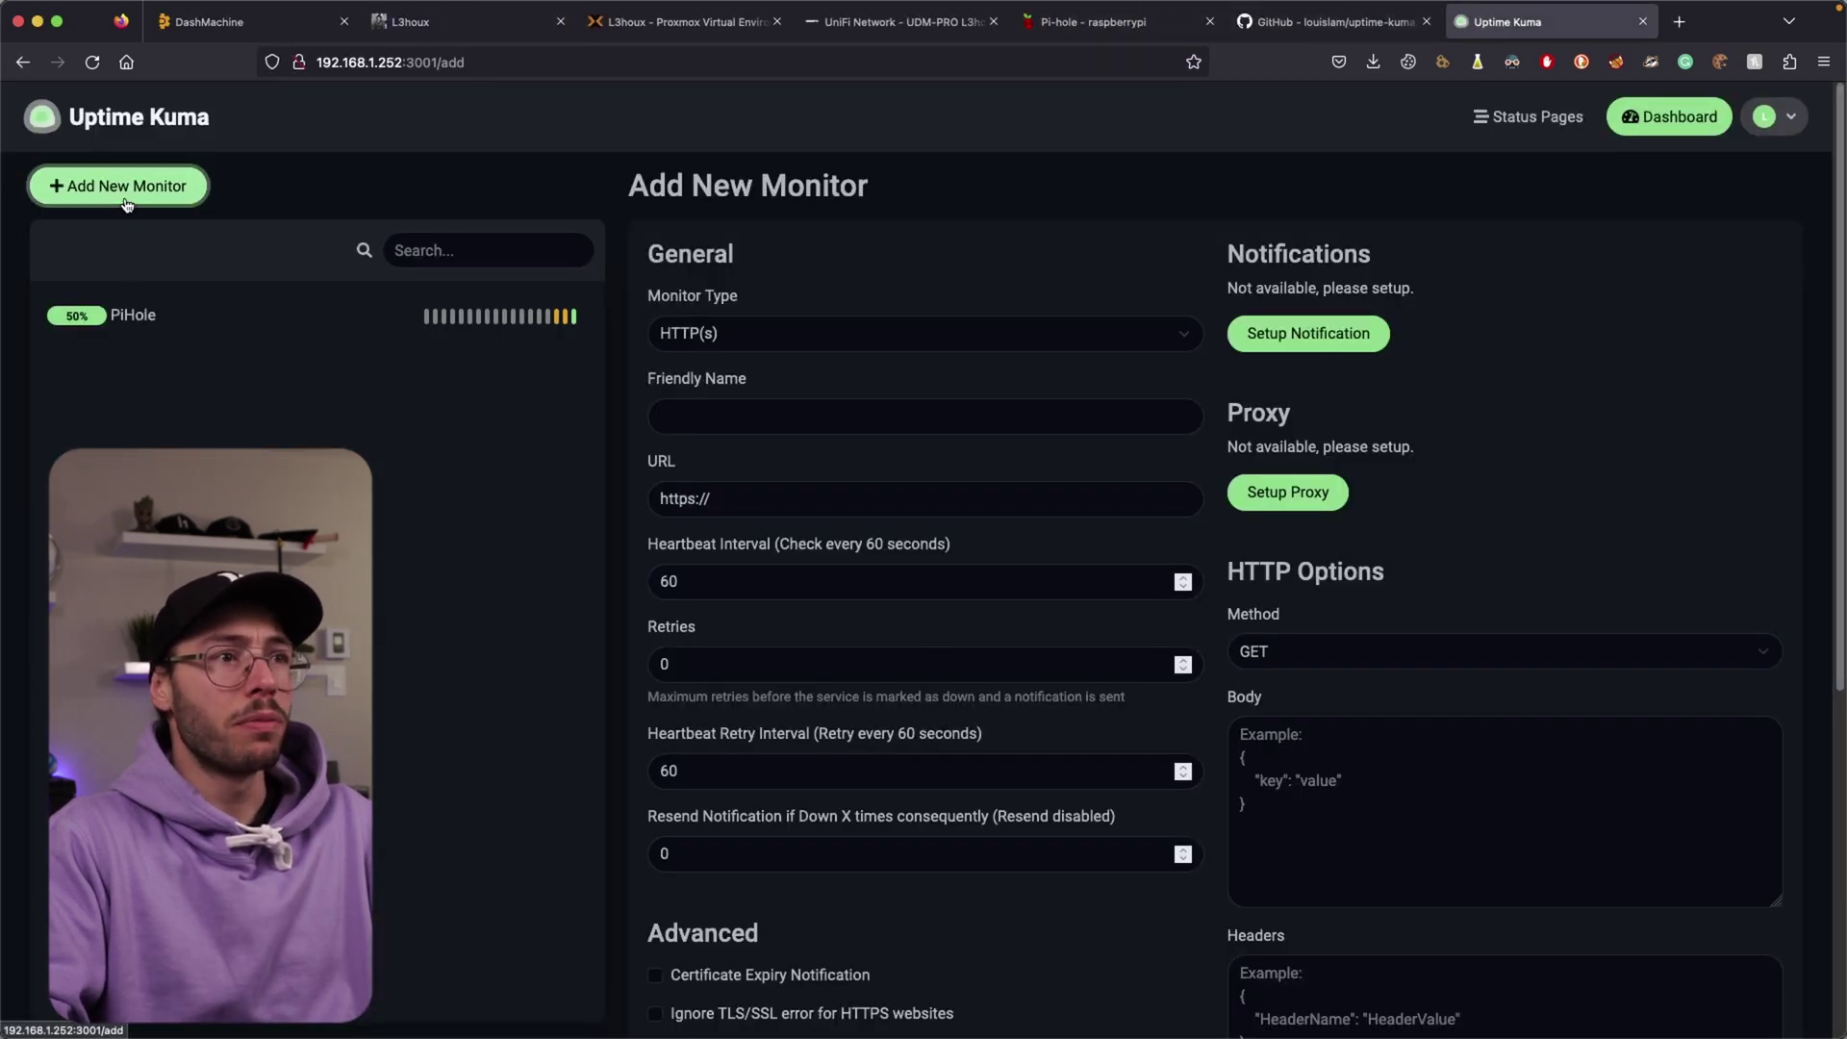
left_click(753, 414)
type("Little ")
type("Link L3hgo")
type("oux")
key("Tab")
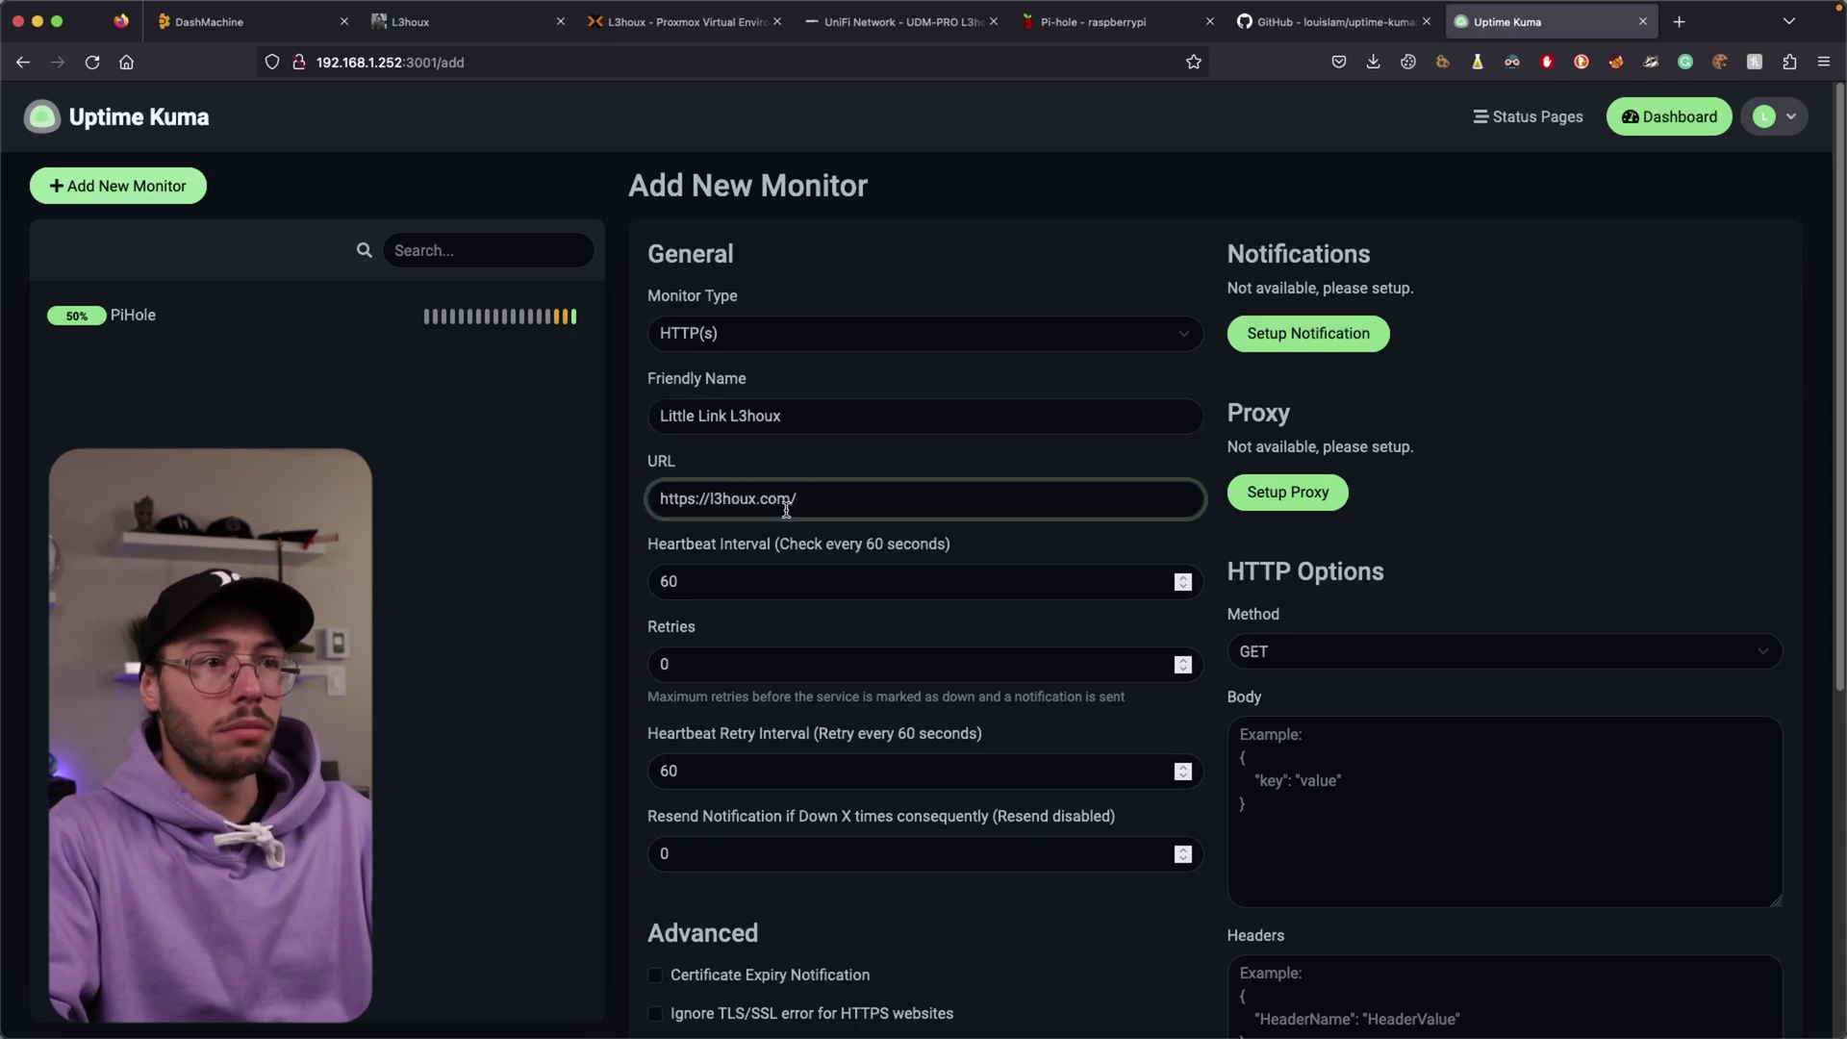
Set the Little Link L3houx monitor's heartbeat interval to 600 seconds and its retries to 2
left_click_drag(760, 570, 598, 575)
type("6000")
key("BackSpace")
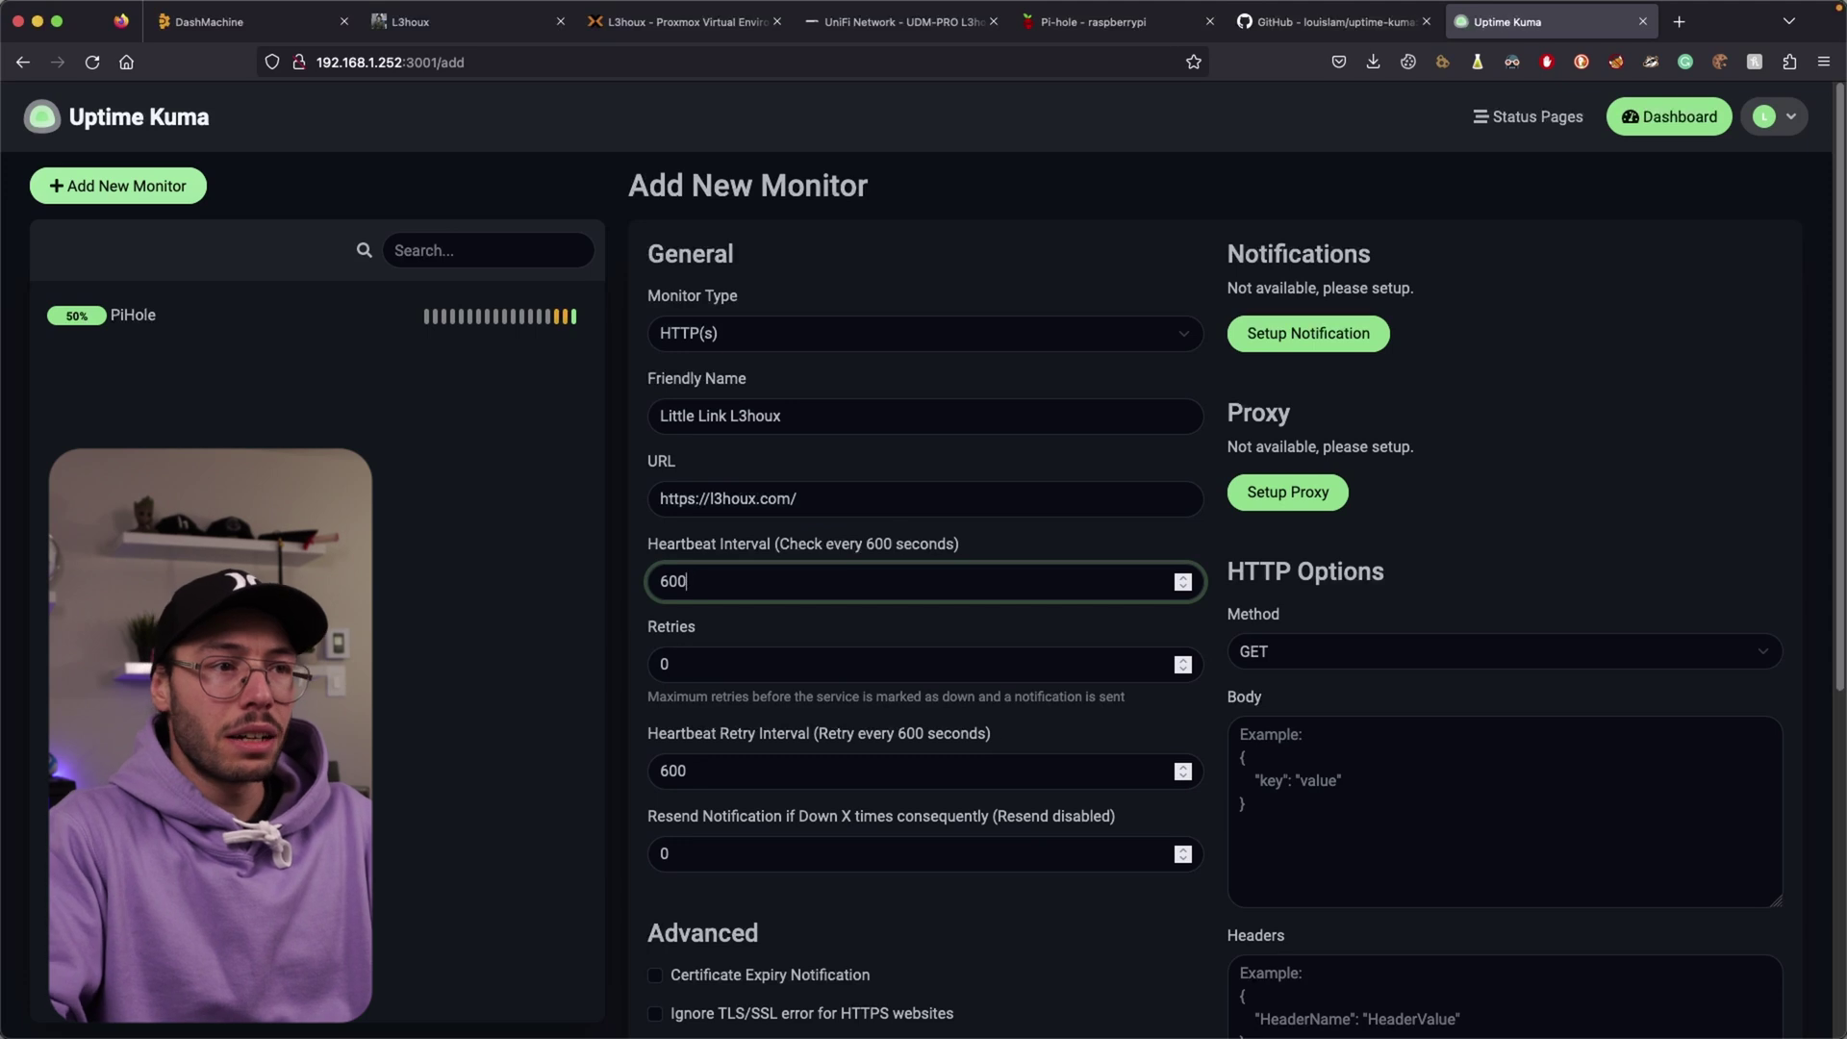
left_click(372, 710)
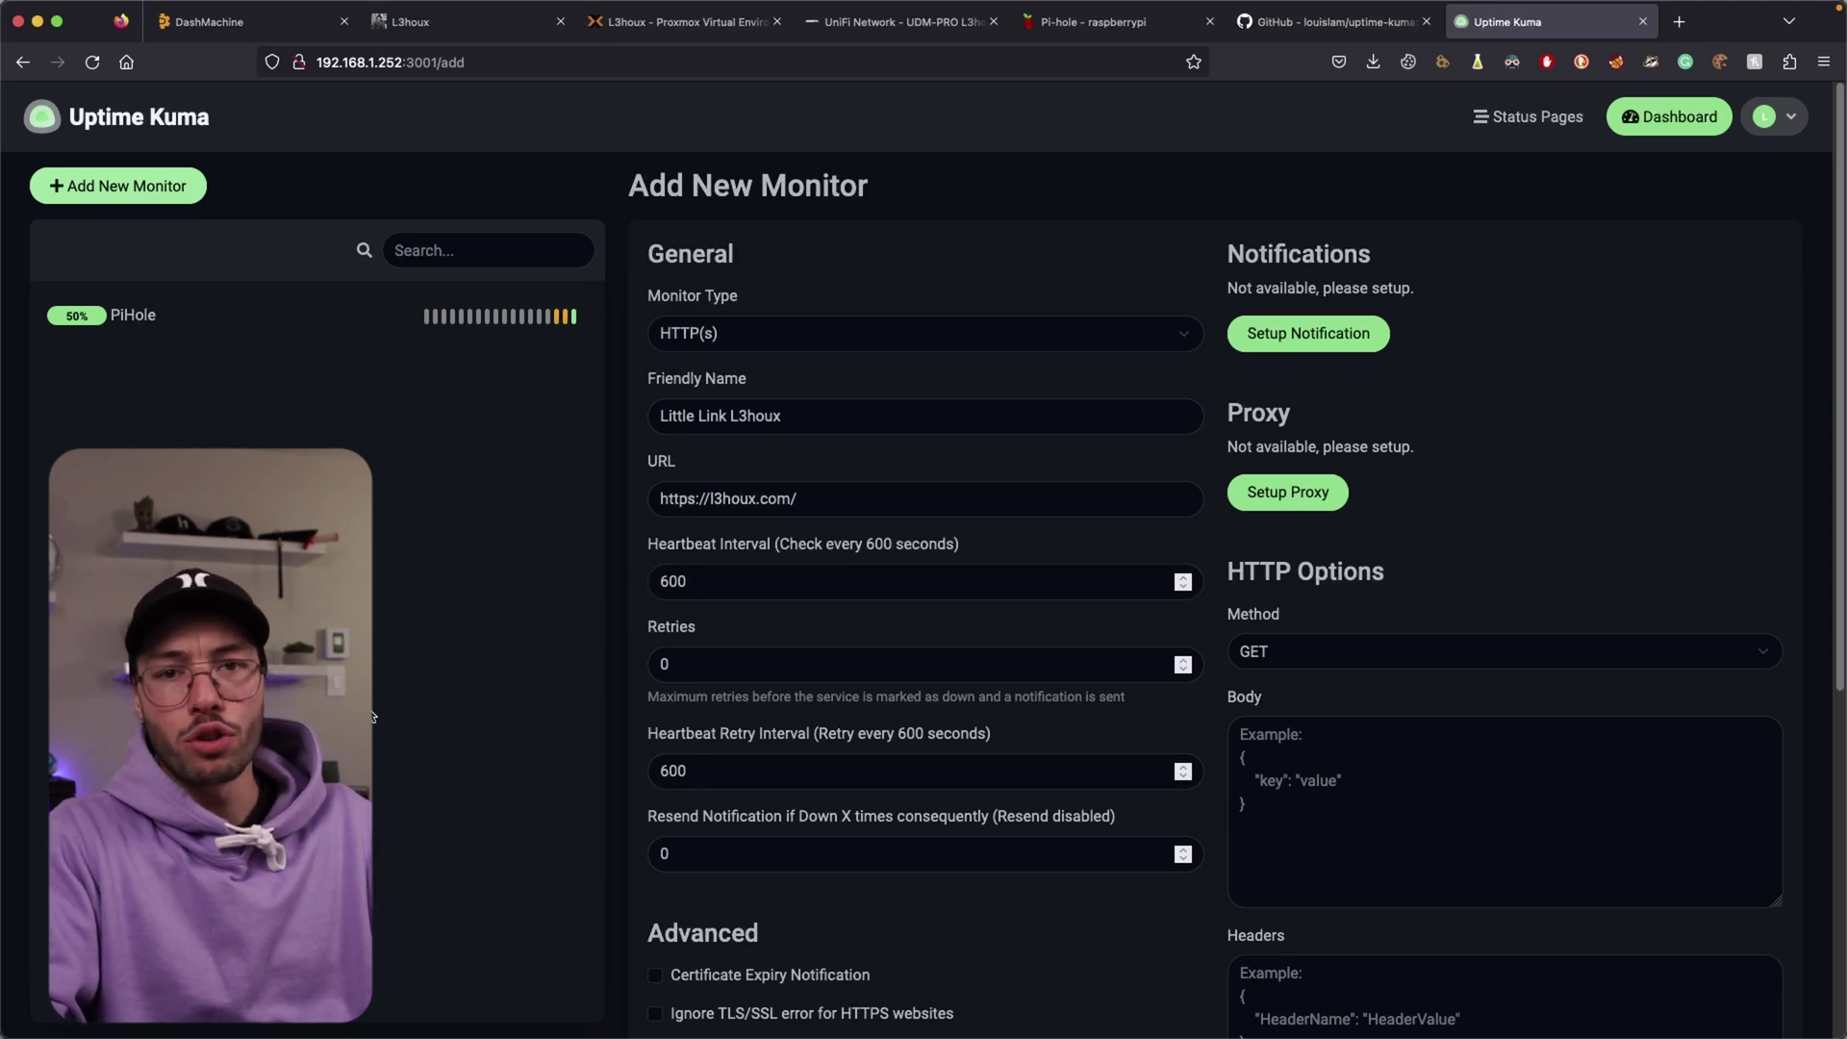
scroll(584, 649, "down", 2)
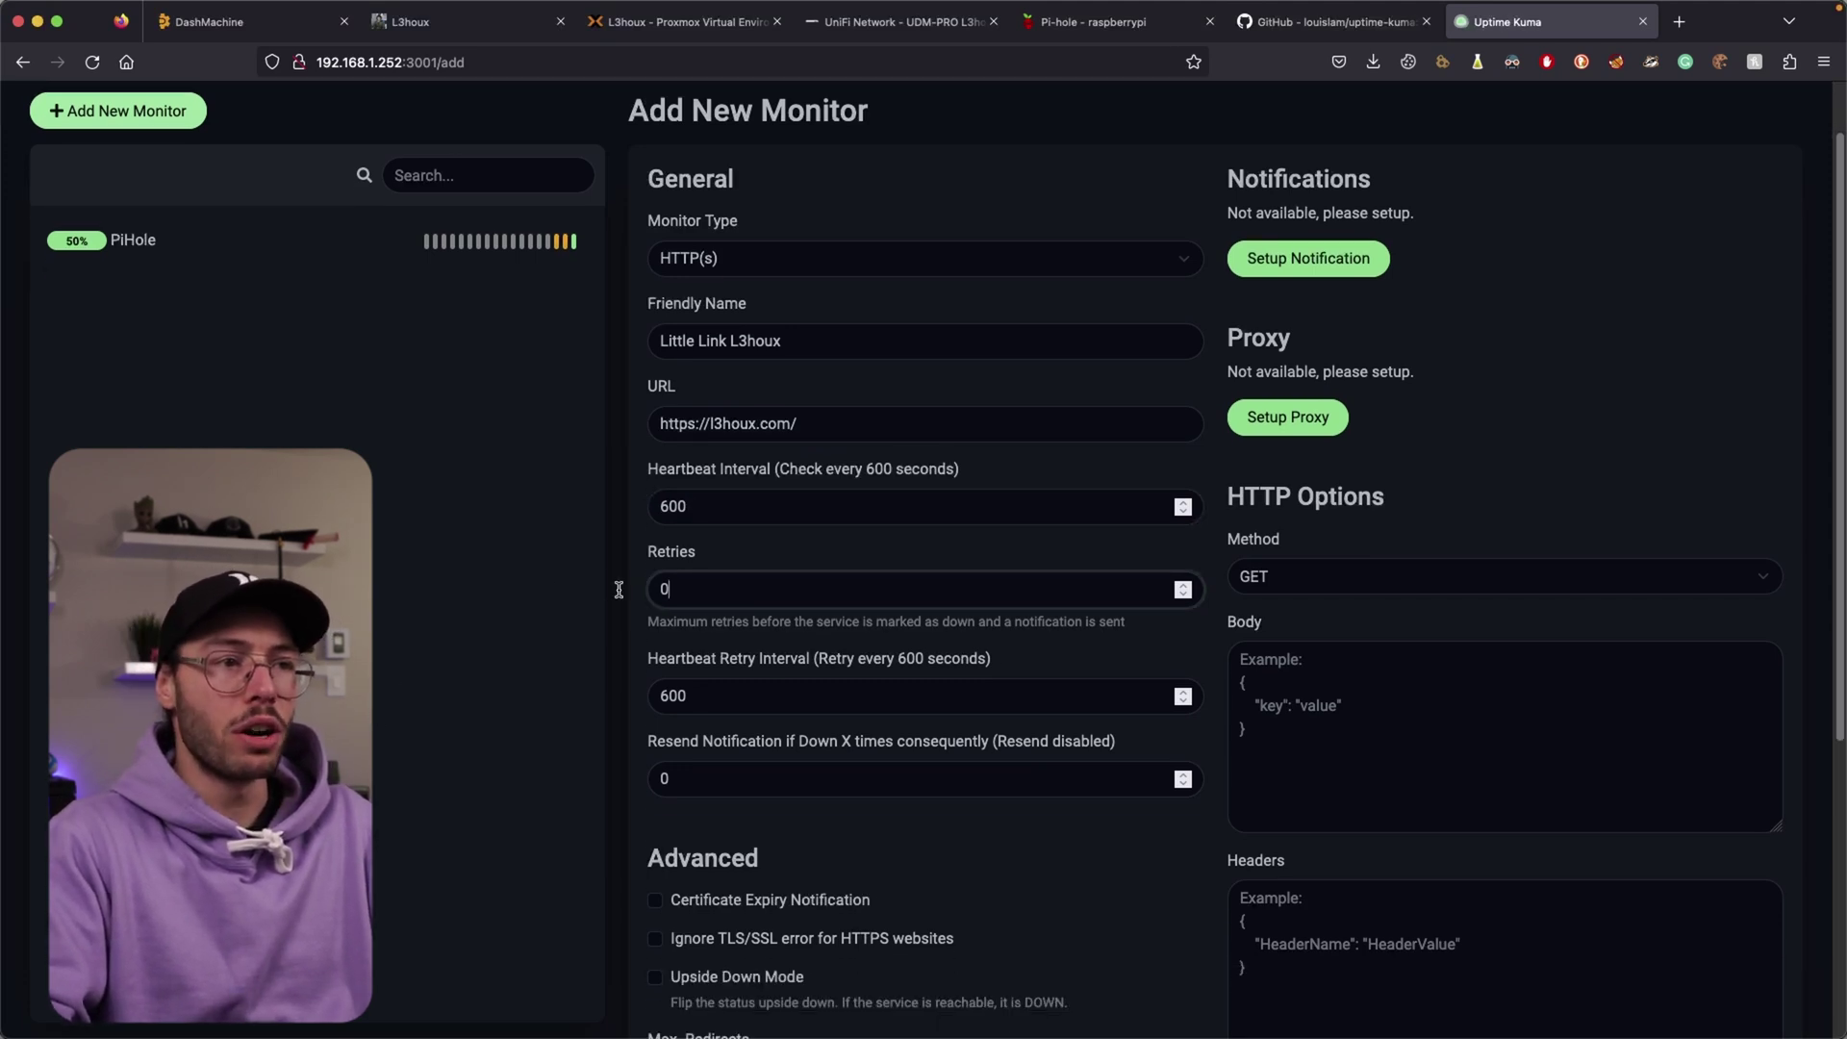
key("BackSpace")
type("2")
scroll(662, 789, "down", 3)
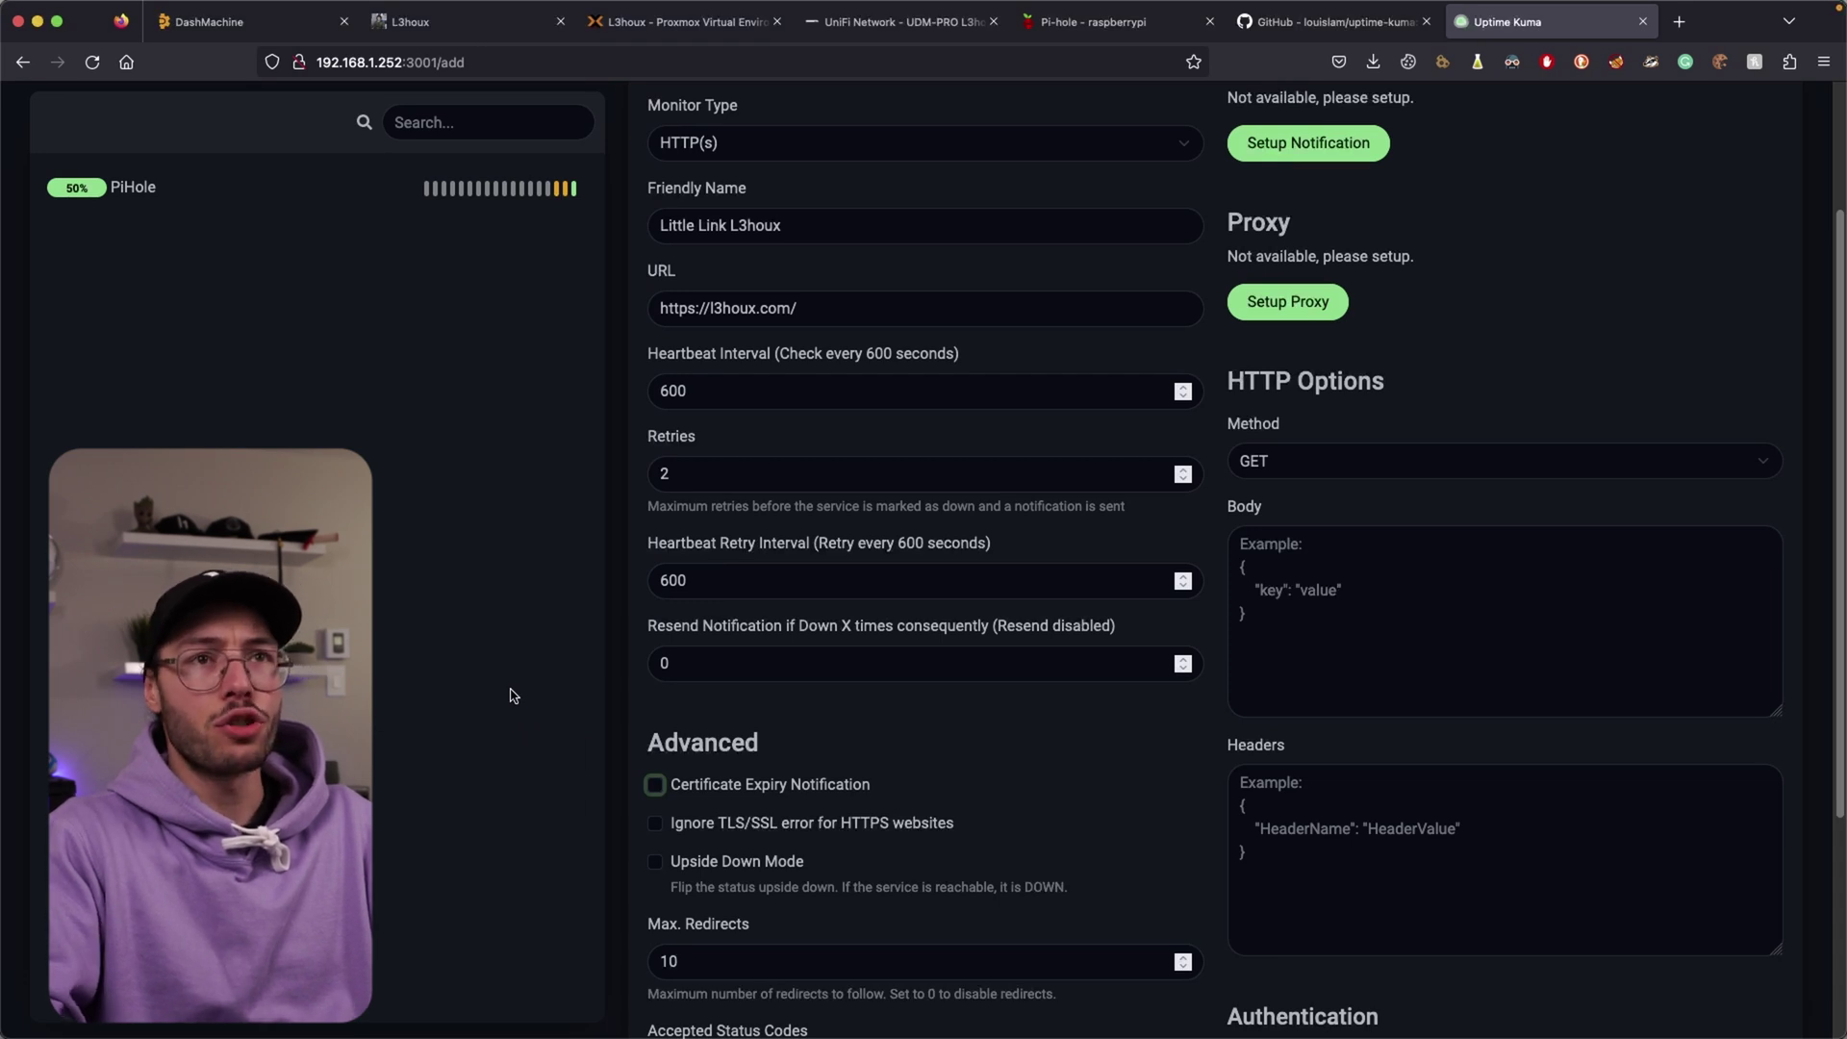
Save the Little Link L3houx monitor, and open its monitored website briefly to check that it loads
scroll(513, 695, "down", 3)
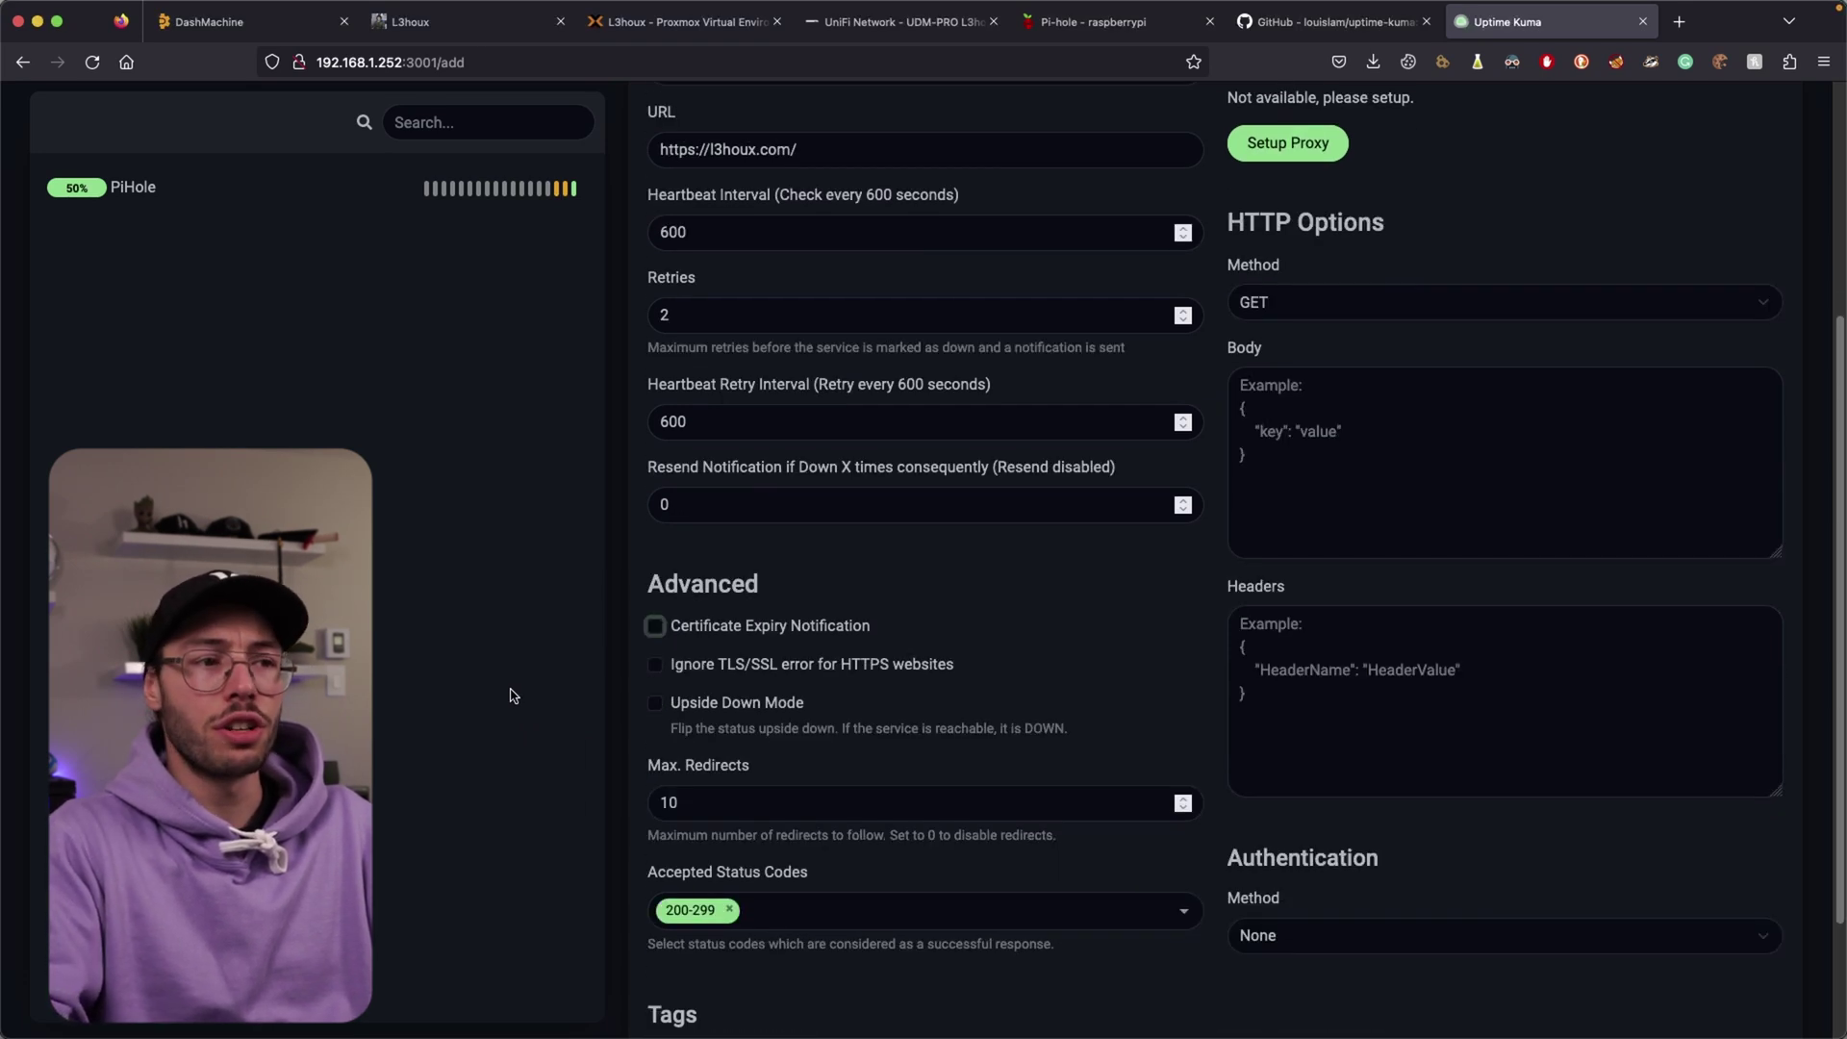
scroll(742, 490, "down", 3)
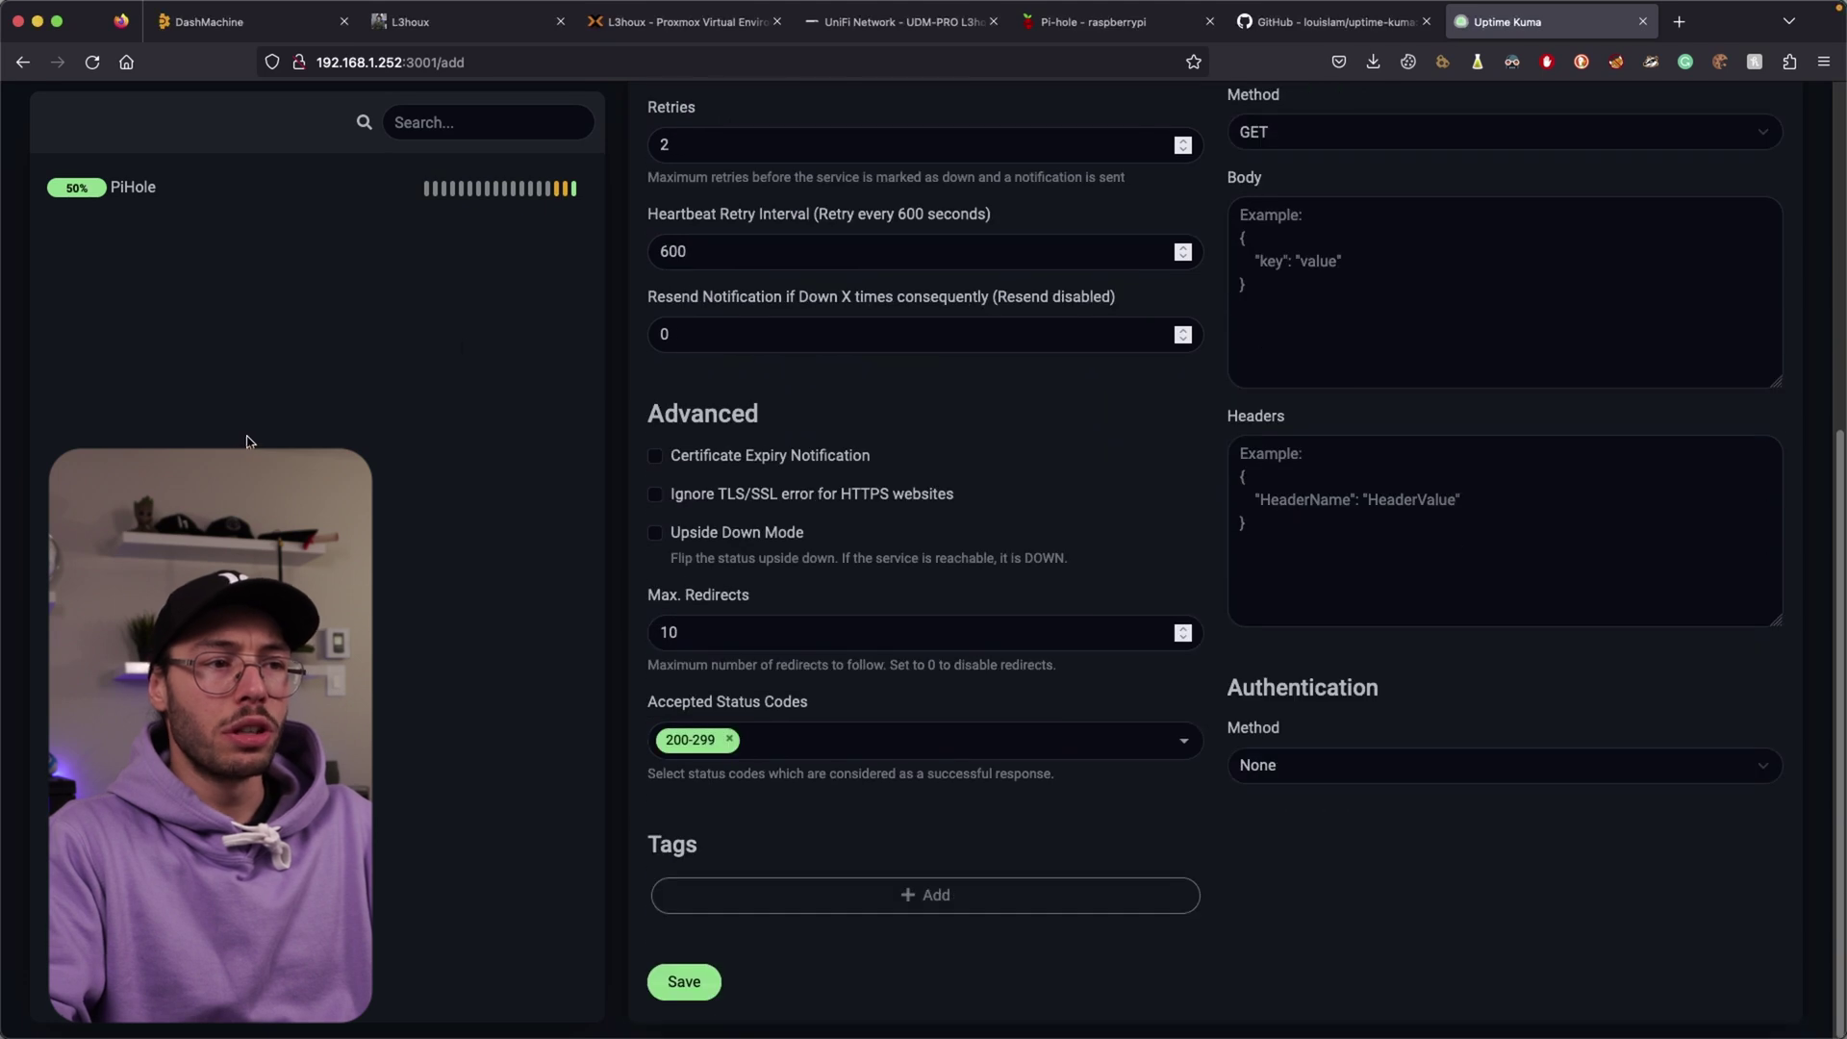
left_click(719, 980)
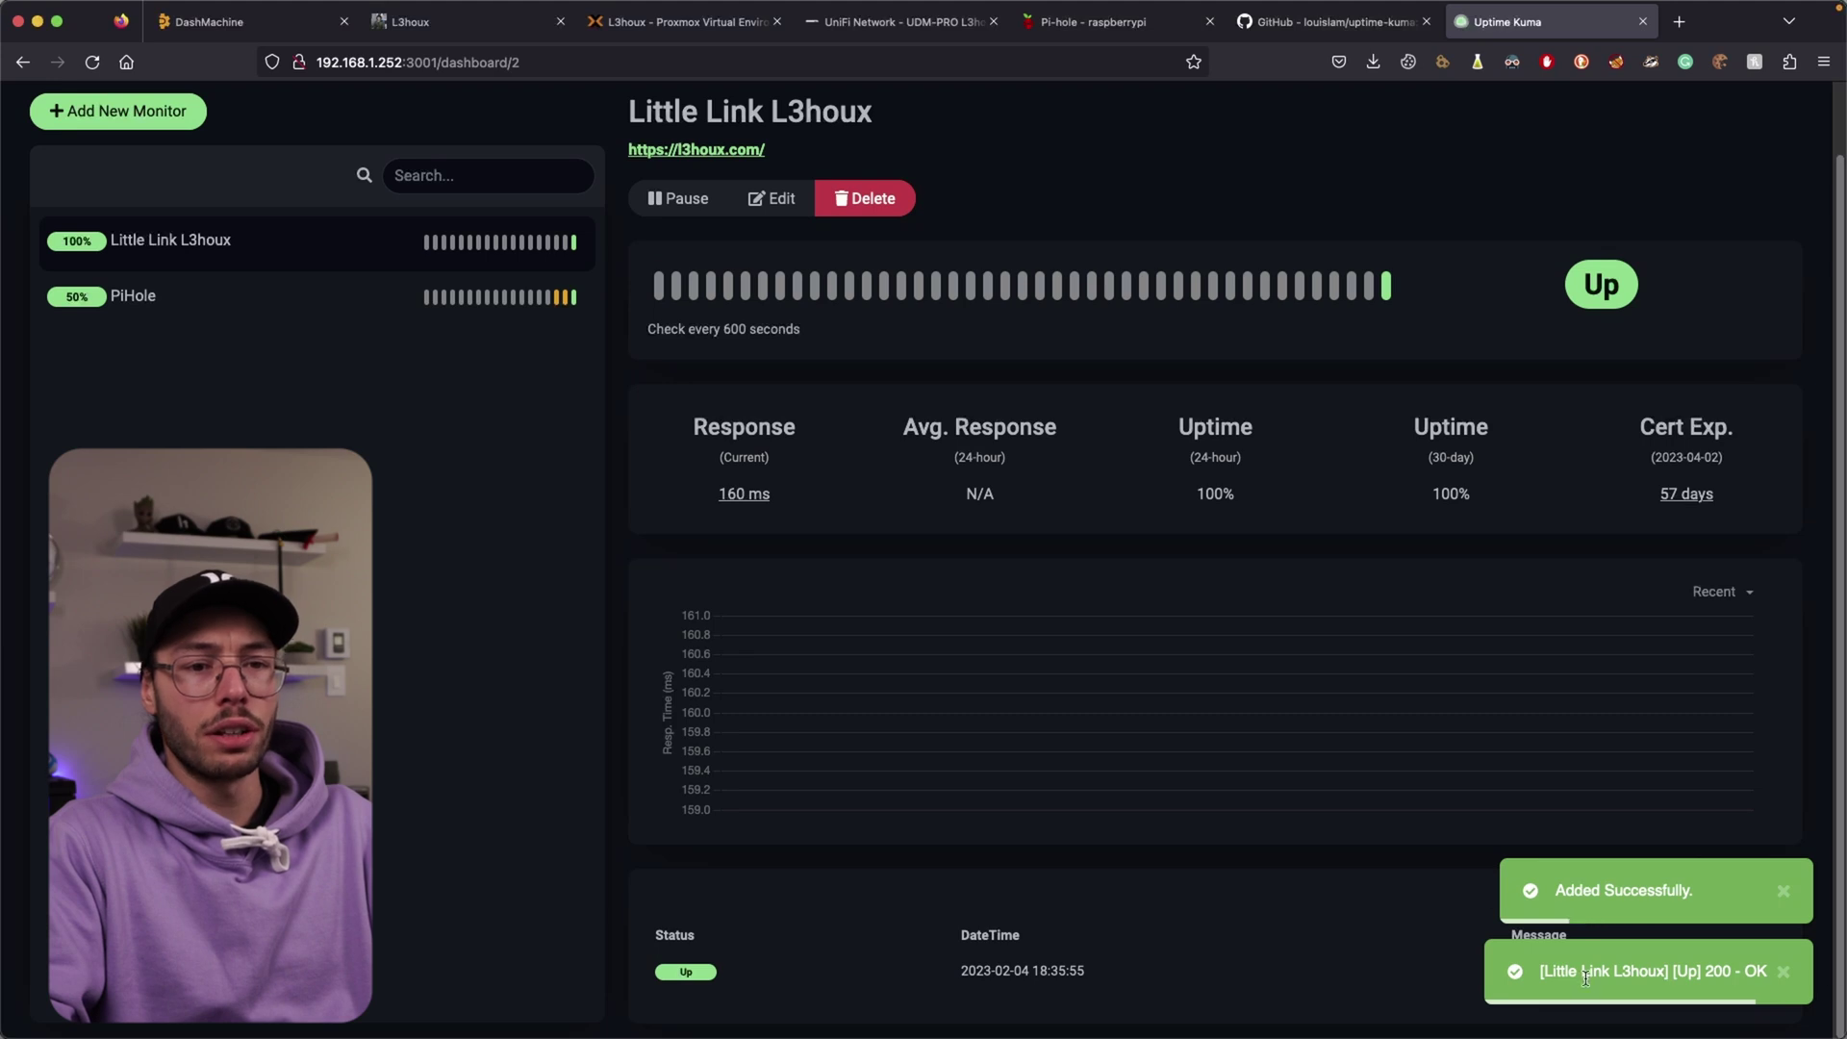
left_click(1693, 956)
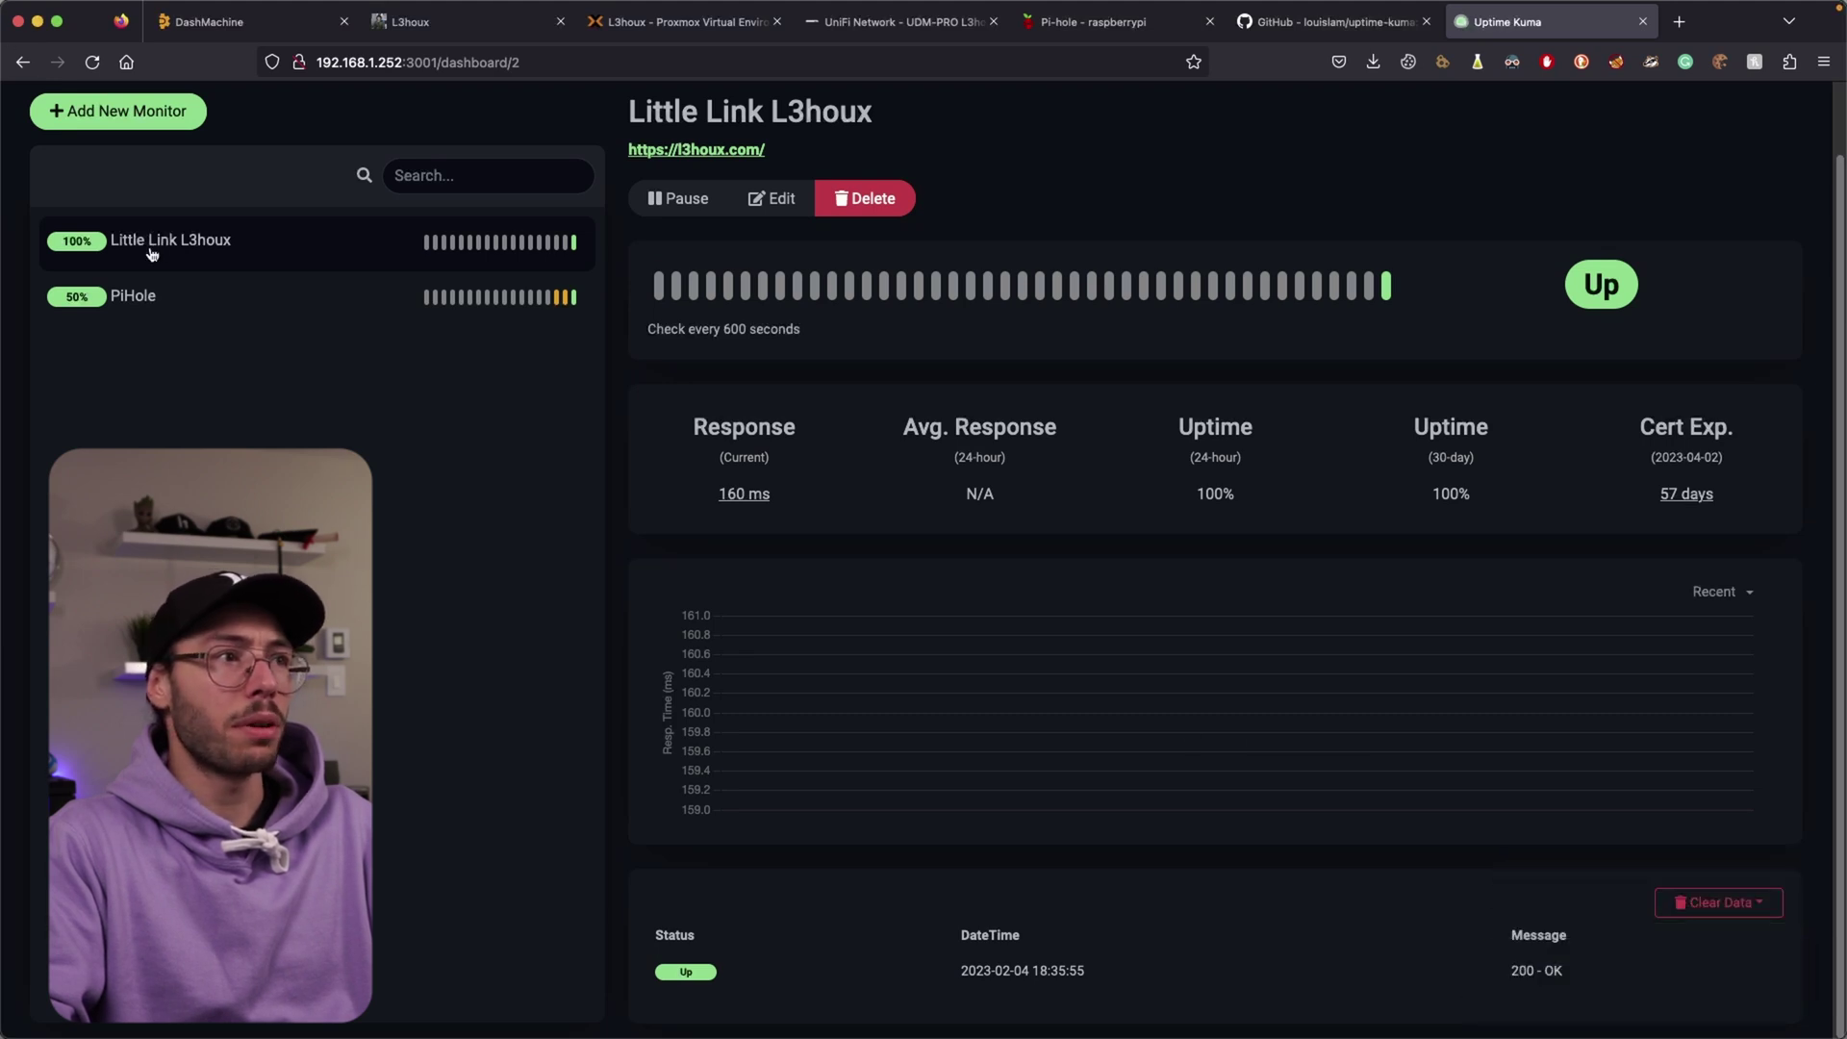
left_click(688, 153)
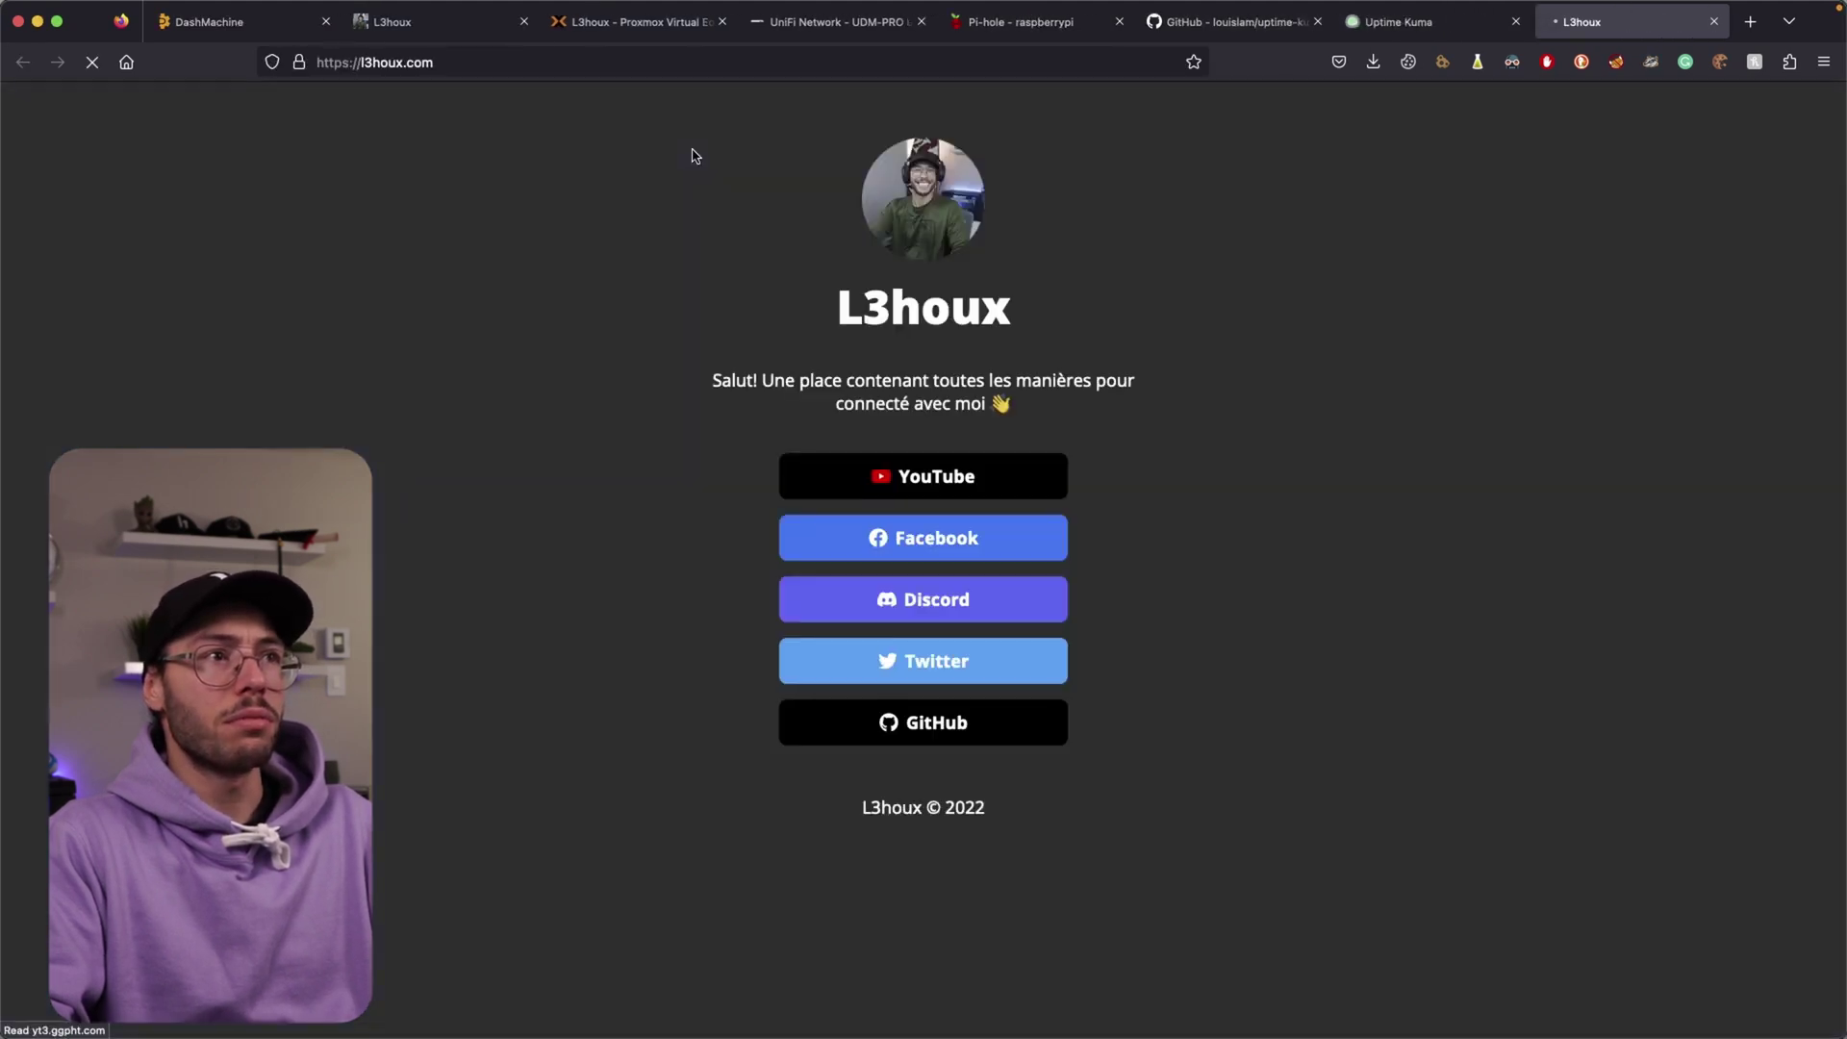
key("super+w")
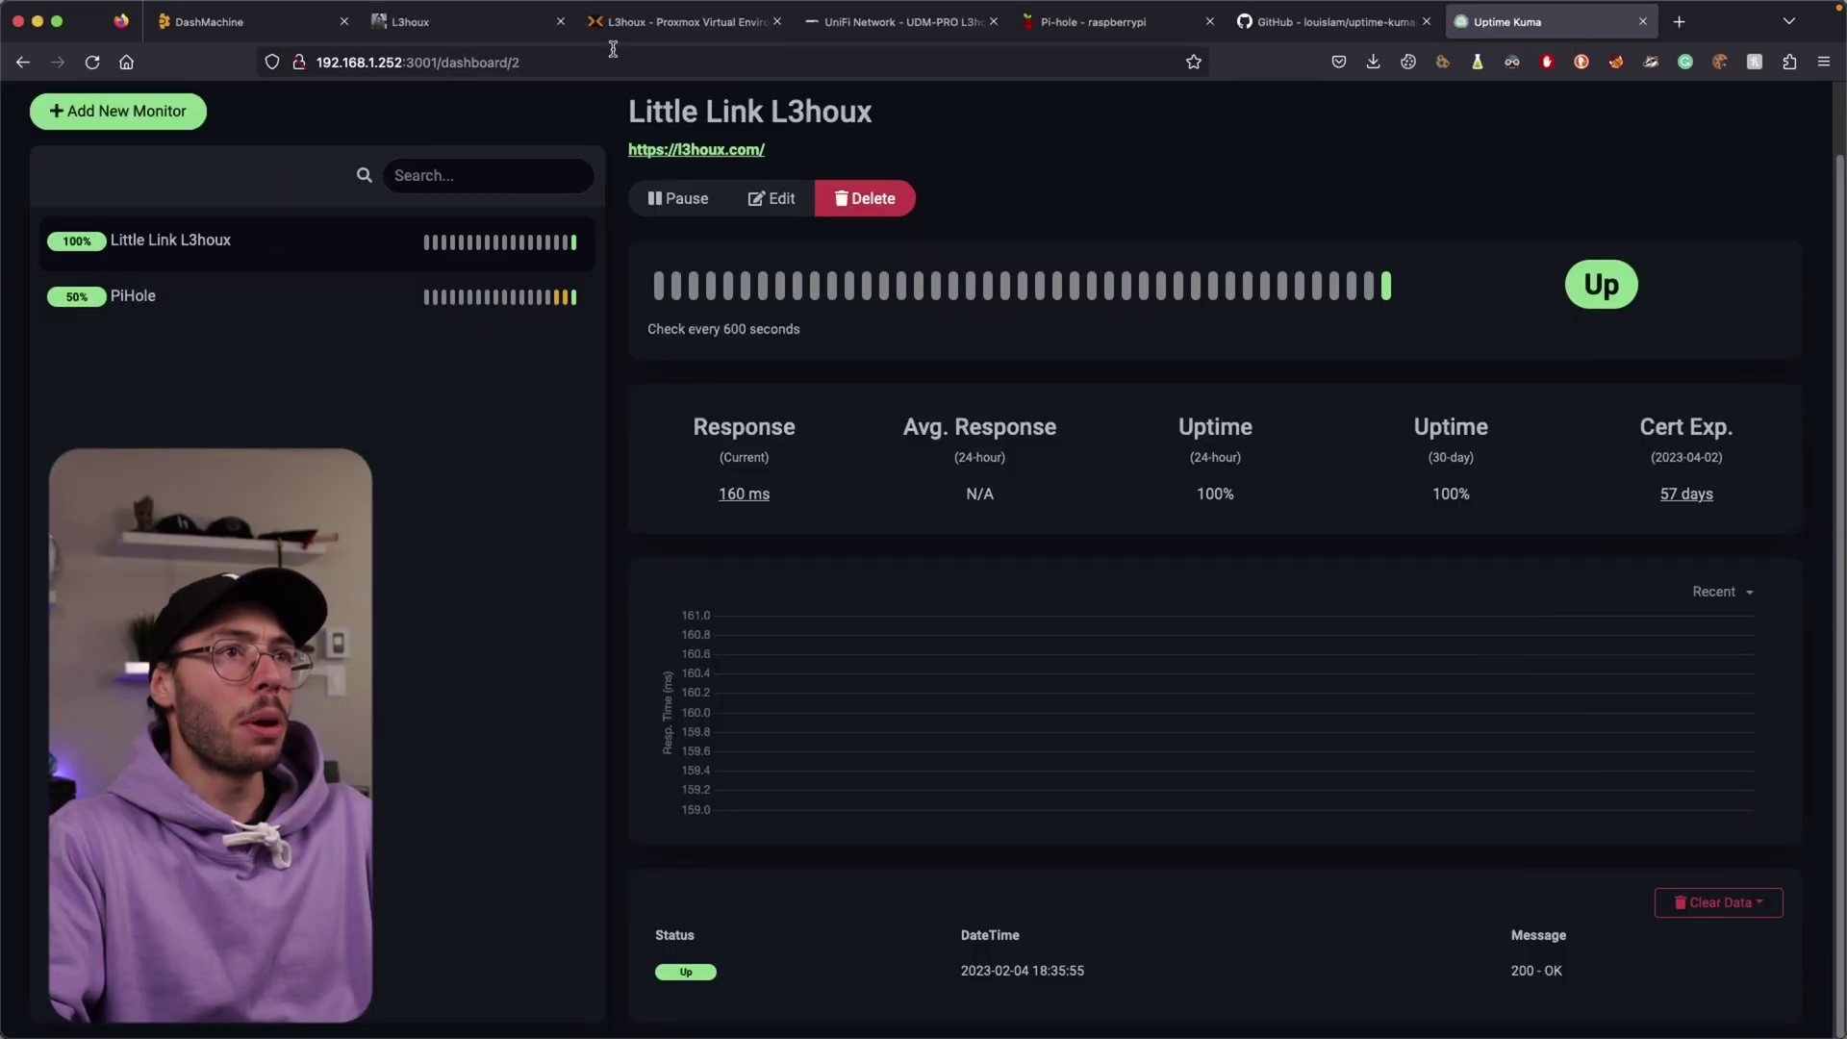
In UniFi Network, open the details of the U6-Pro Bureau access point and select its IP address
left_click(895, 21)
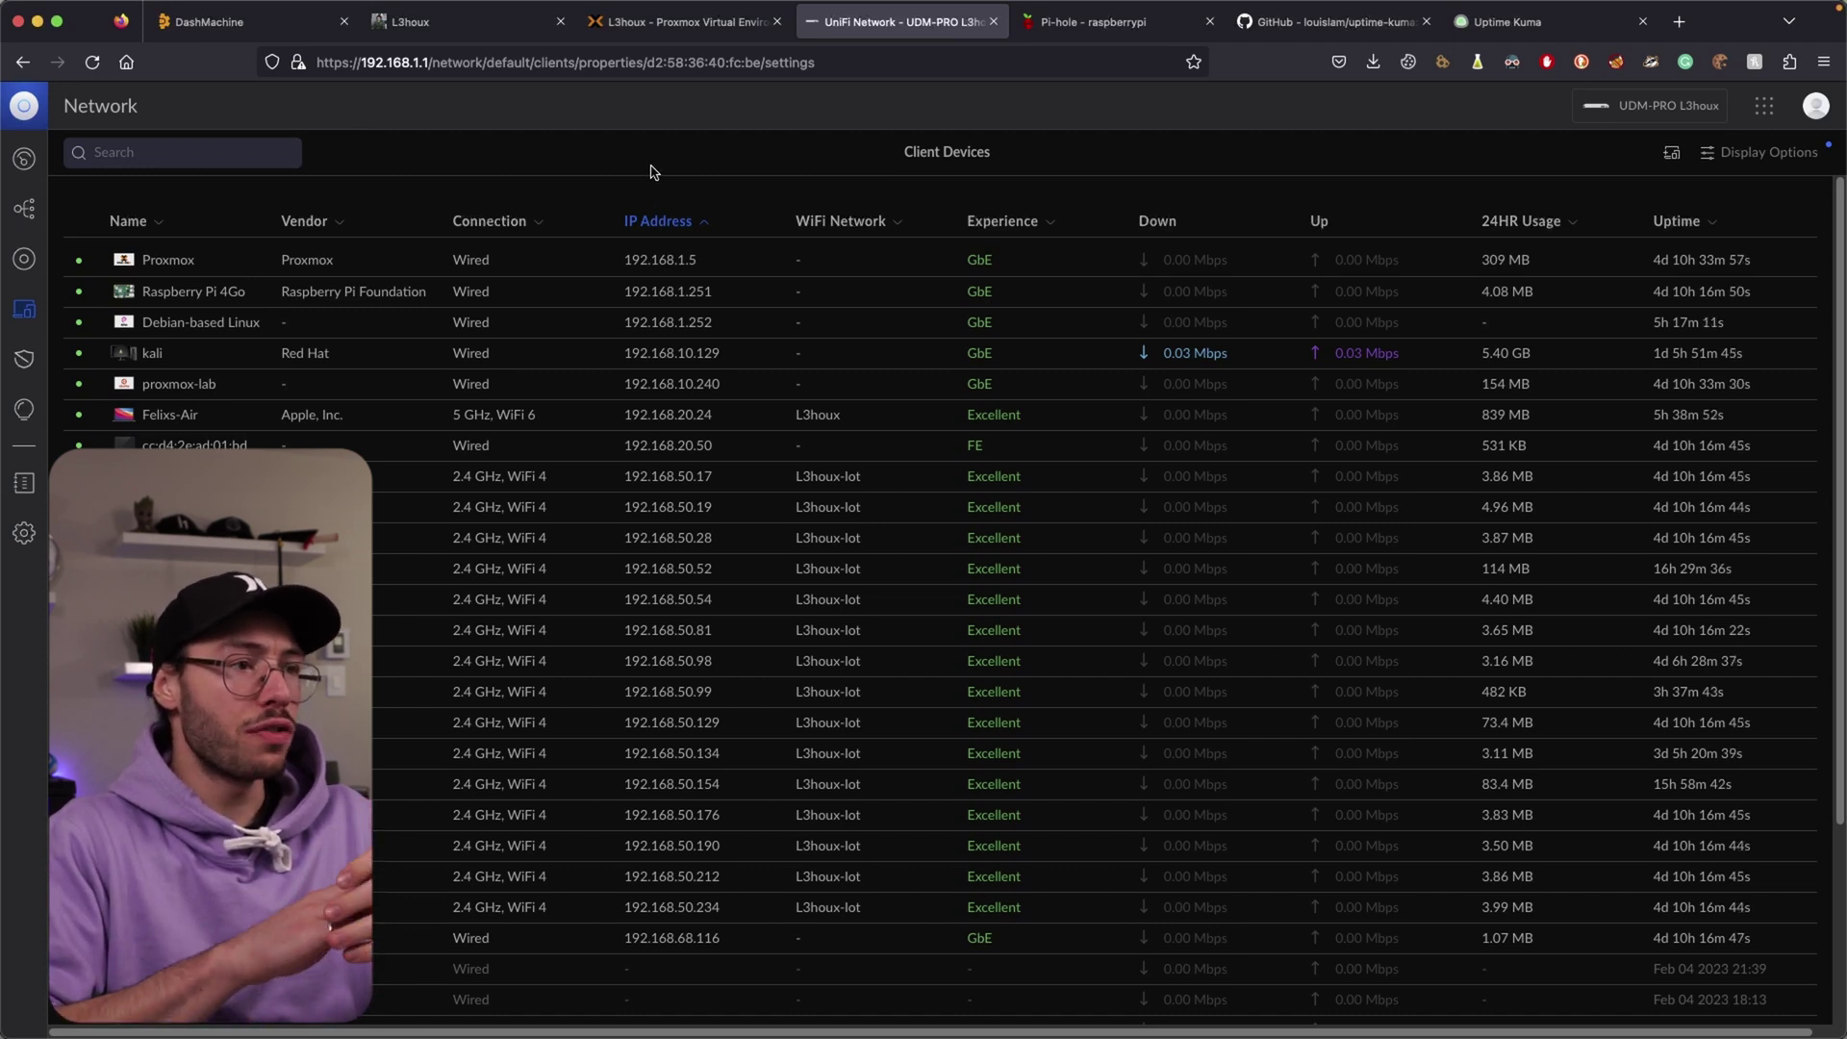
left_click(24, 262)
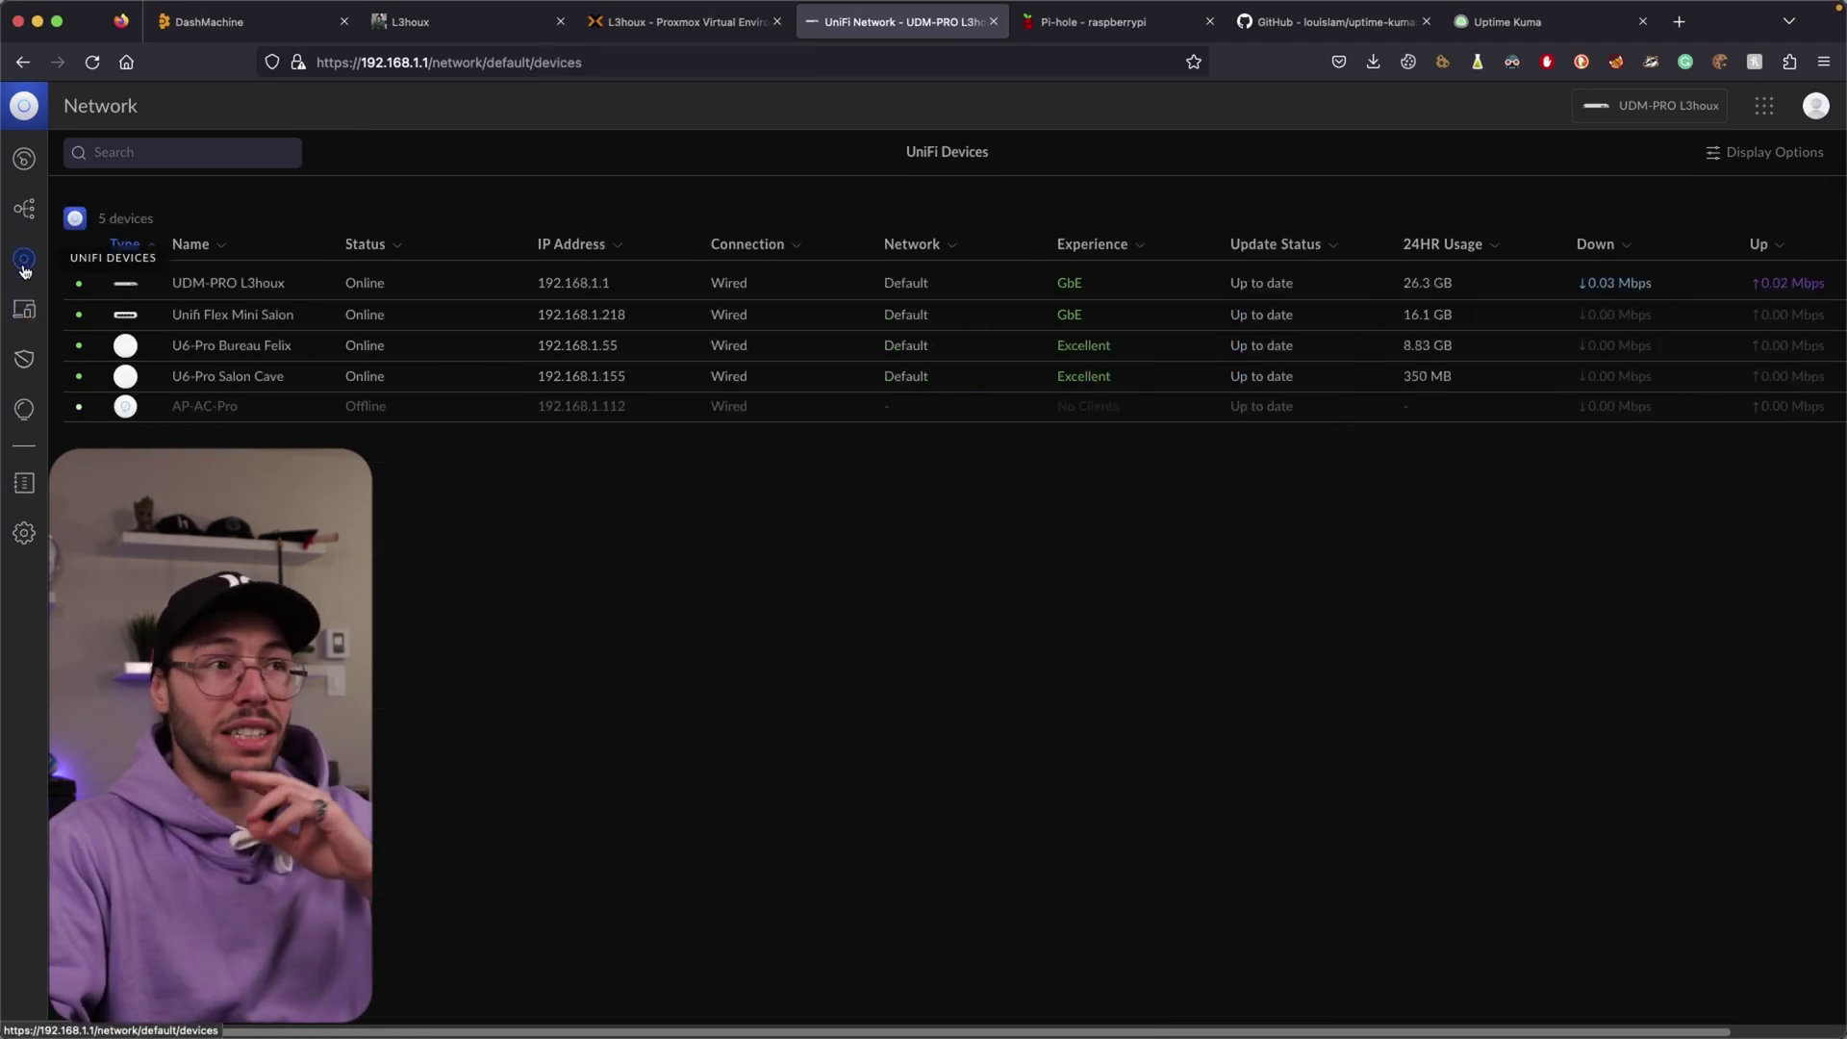
left_click(317, 353)
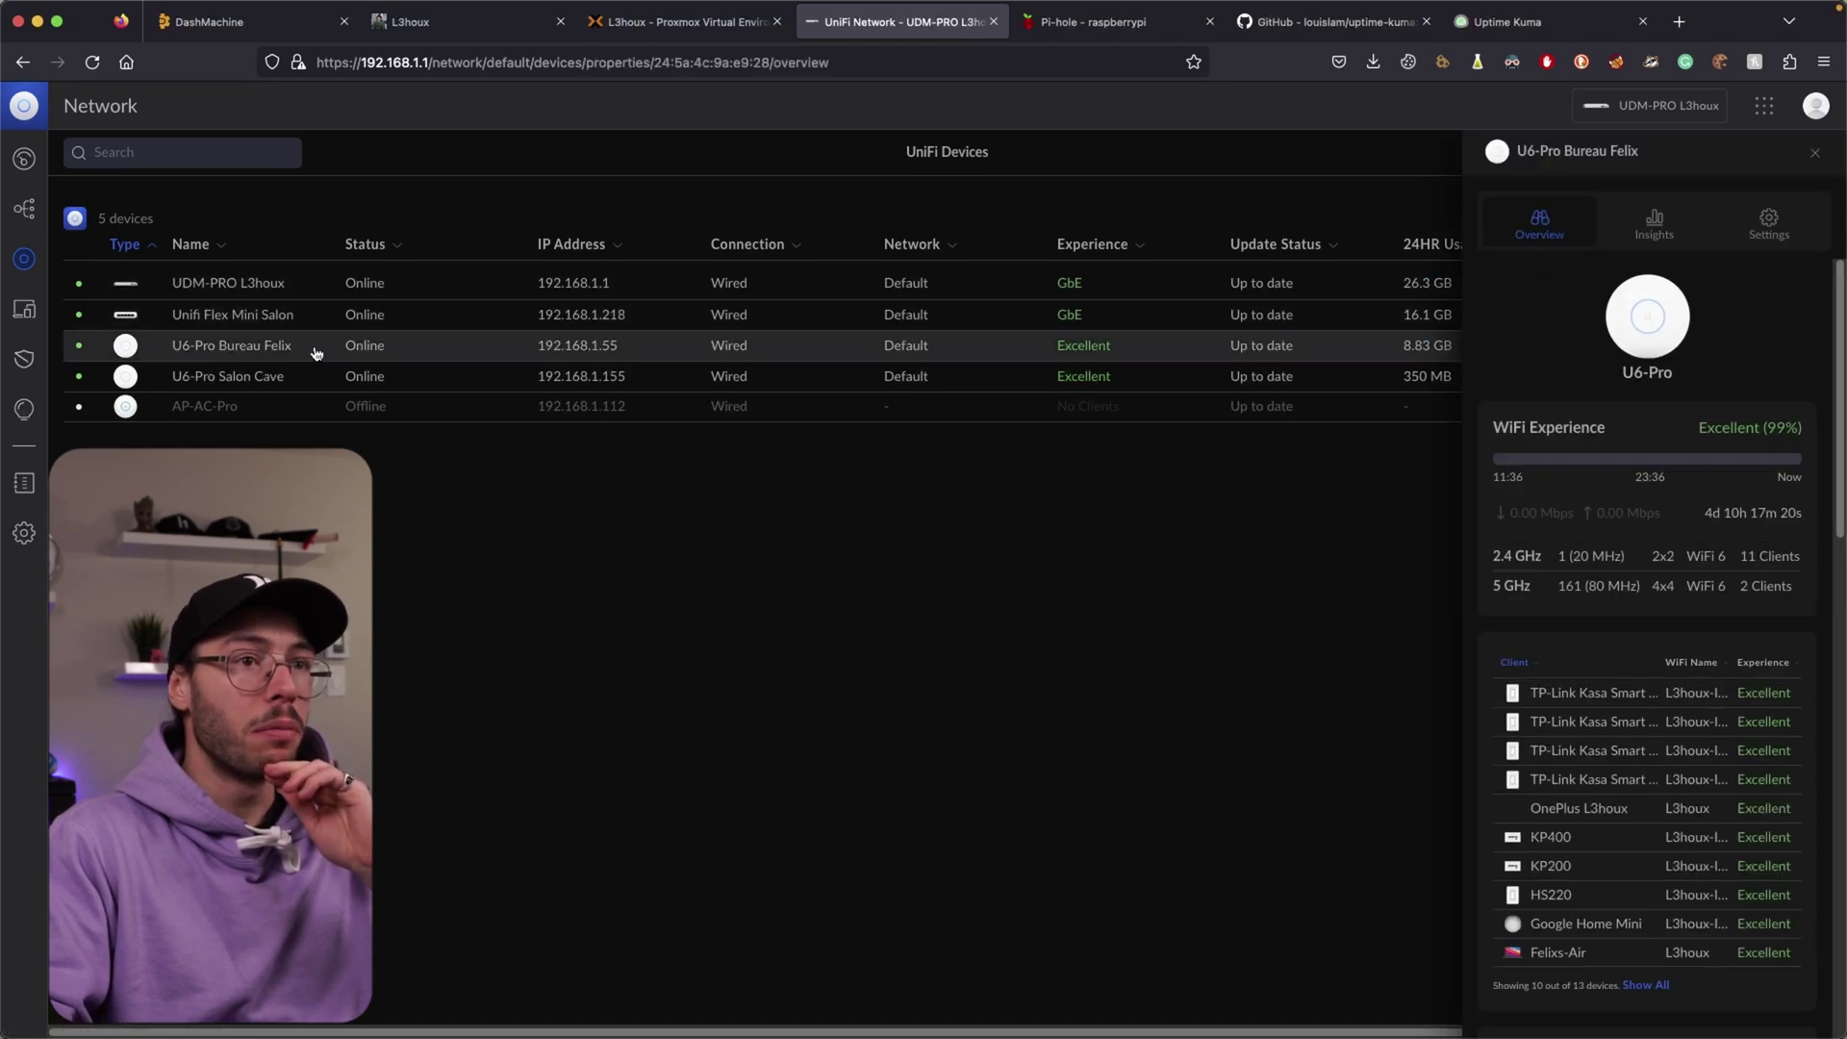
scroll(1558, 461, "down", 5)
left_click_drag(1720, 463, 1813, 469)
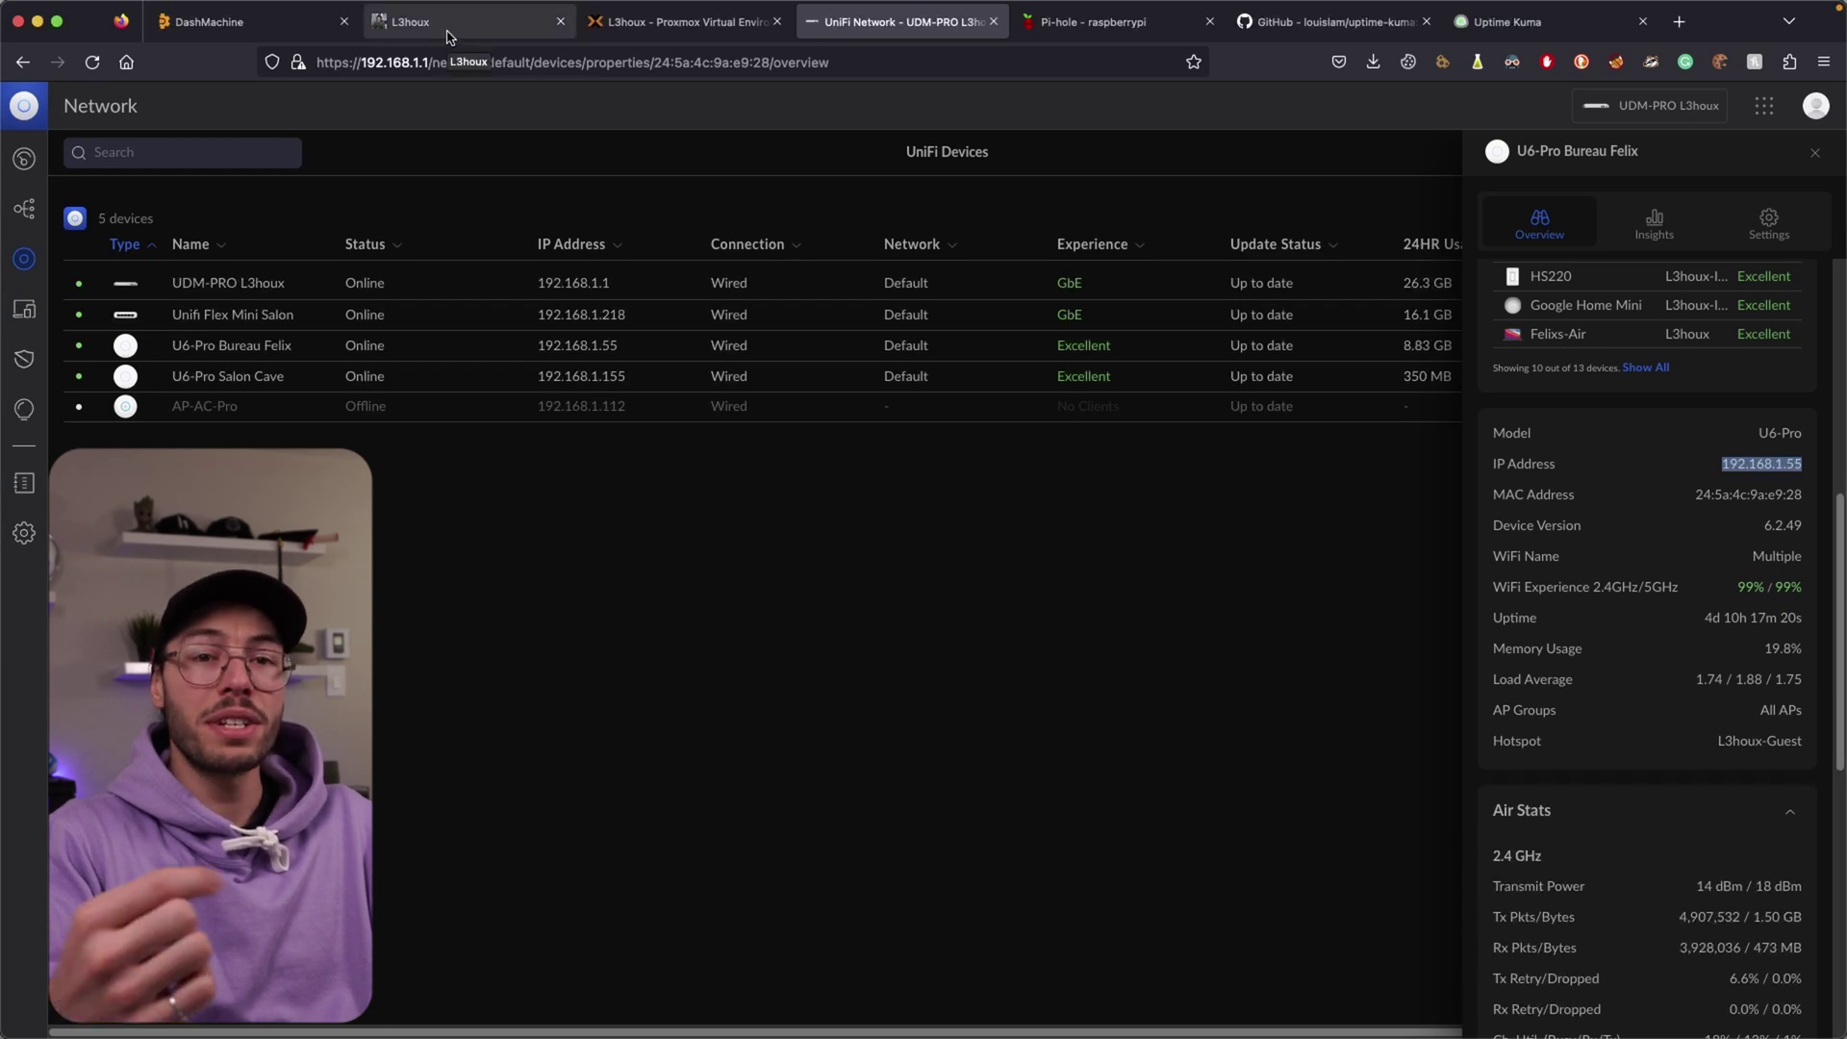
Back in Uptime Kuma, start a new Ping monitor named Ubiquiti Access Point (Bureau) with the hostname 192.168.1.55
left_click(1520, 21)
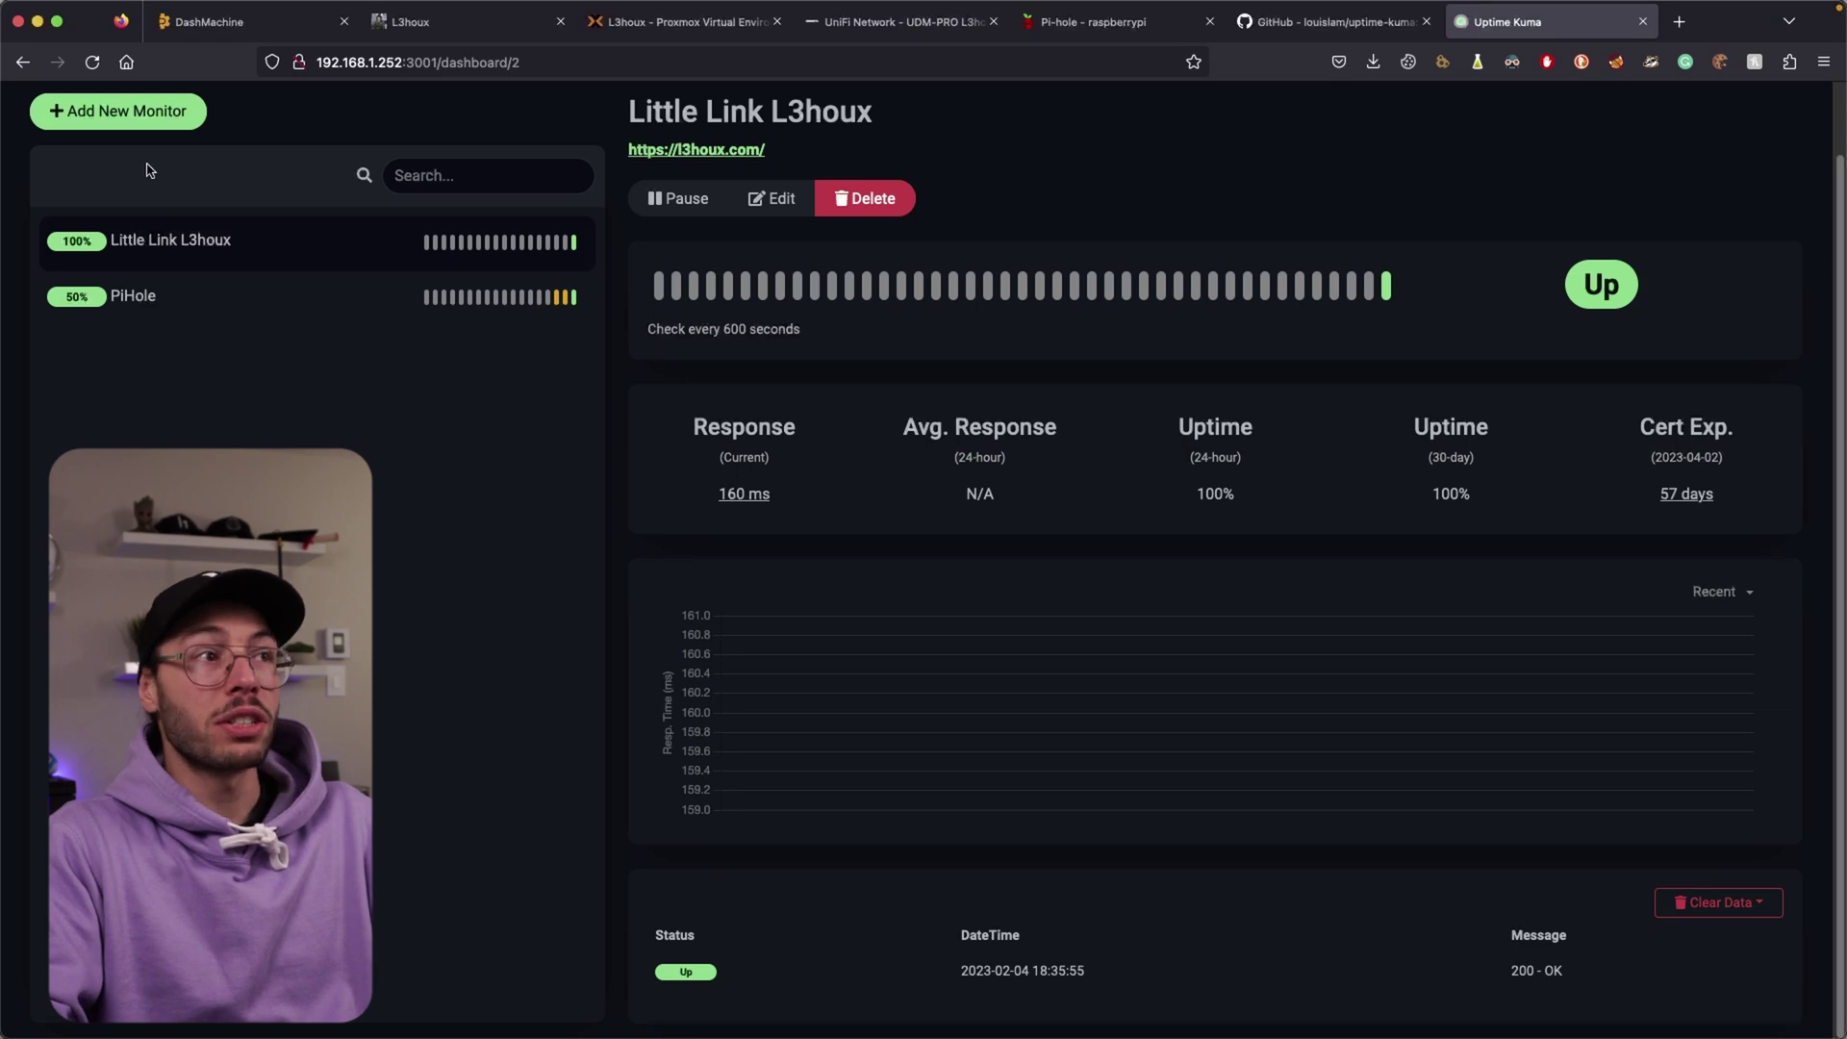
left_click(143, 112)
left_click(783, 261)
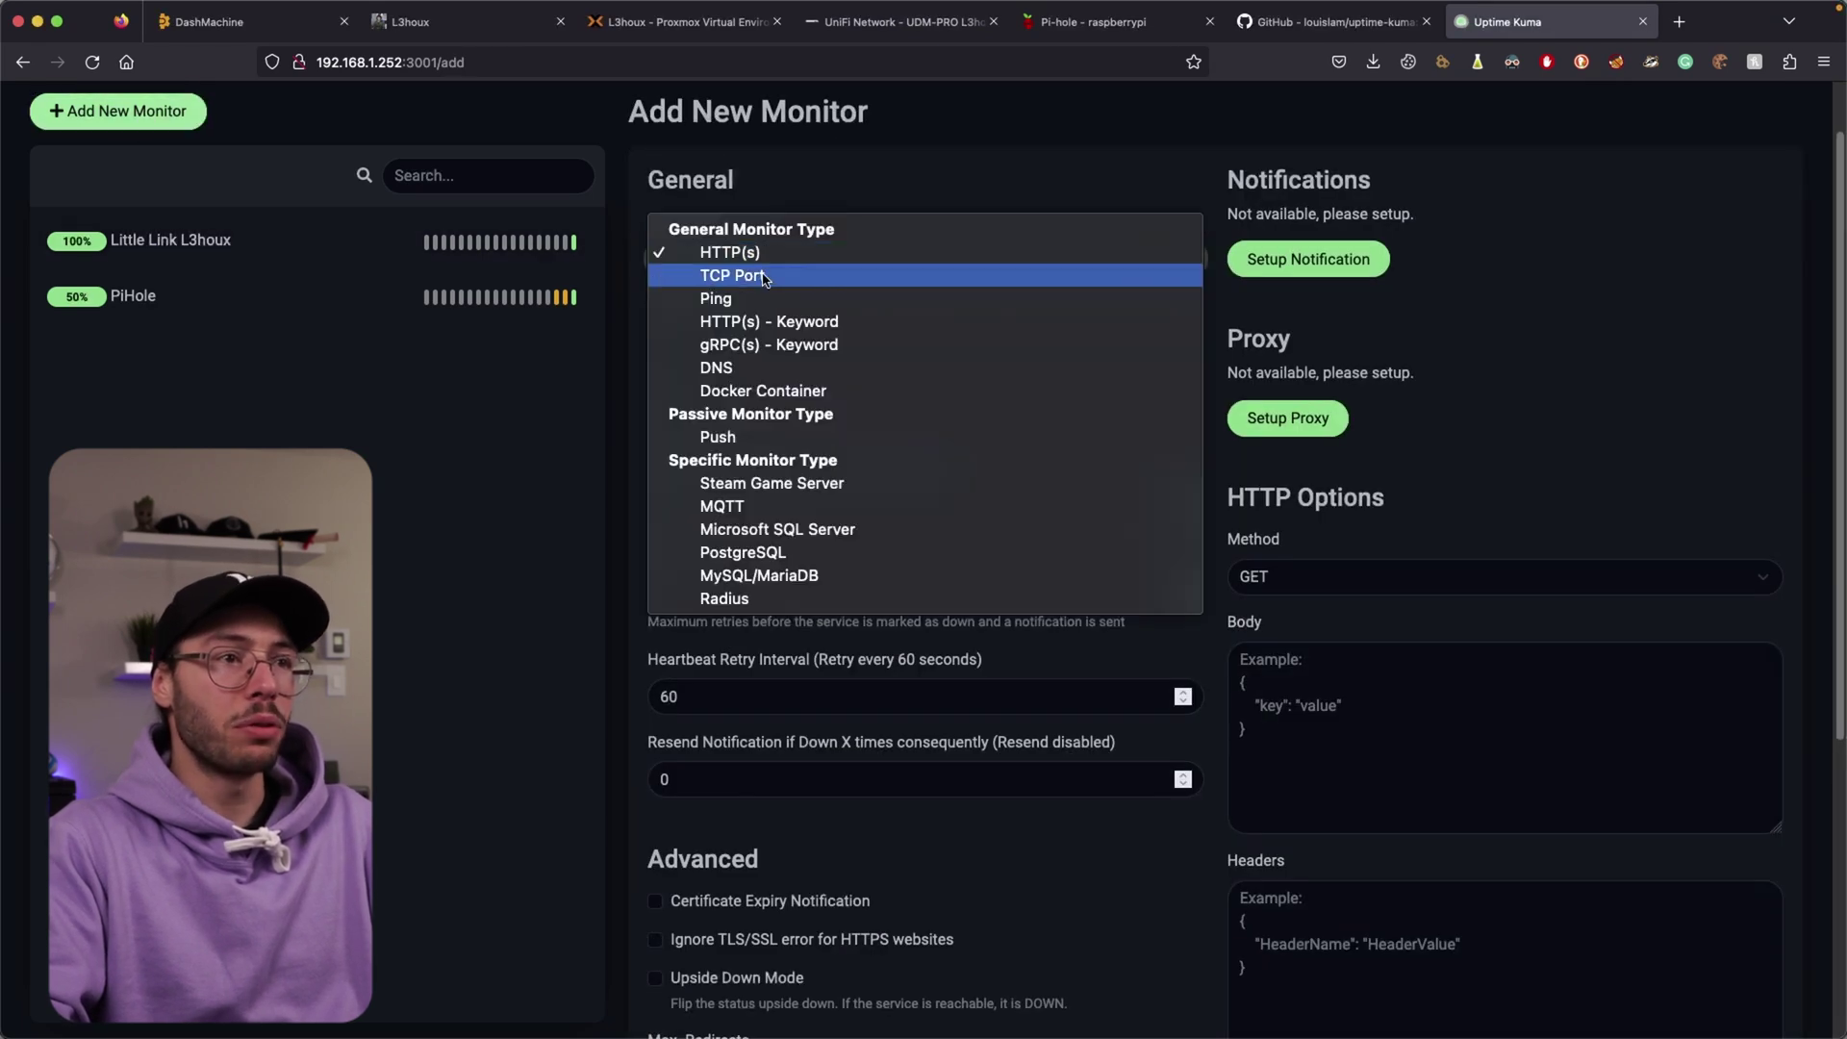
left_click(767, 304)
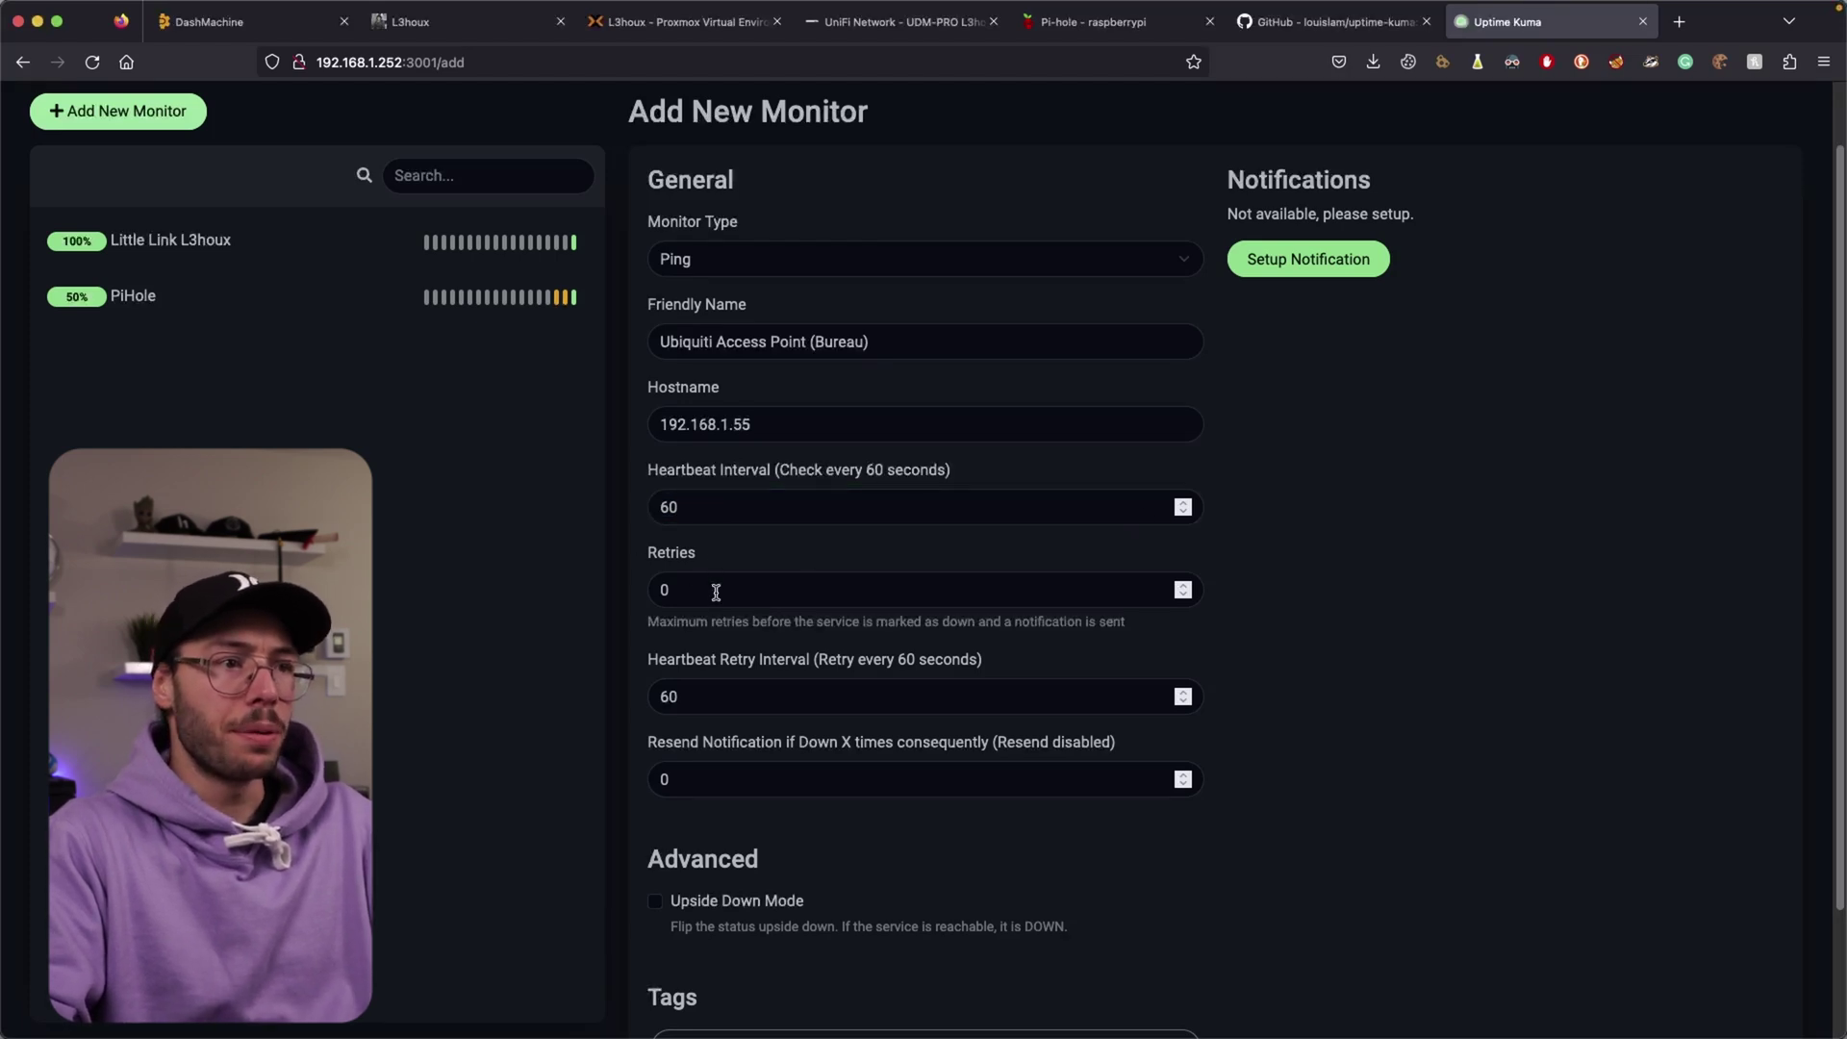
Set the access point monitor's retries to 1 and its heartbeat retry interval to 30 seconds, and save it
double_click(713, 590)
type("1")
key("Tab")
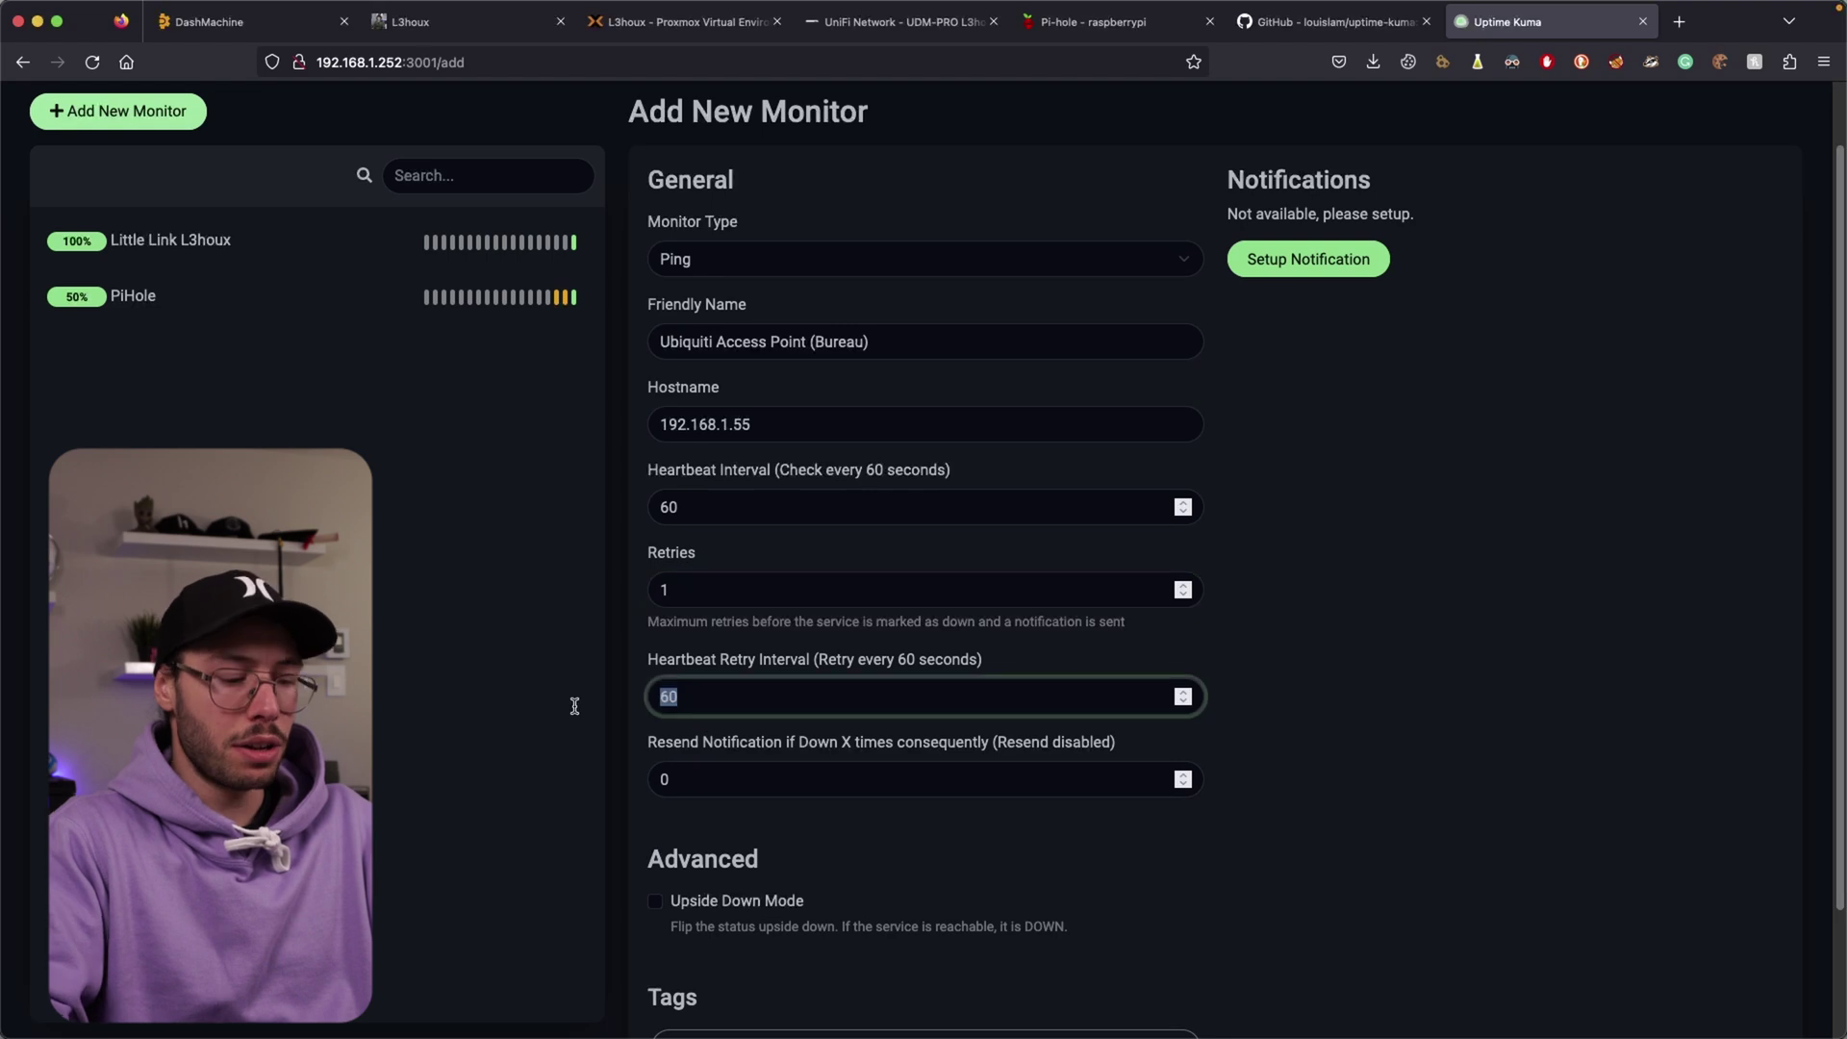
type("30")
left_click(511, 709)
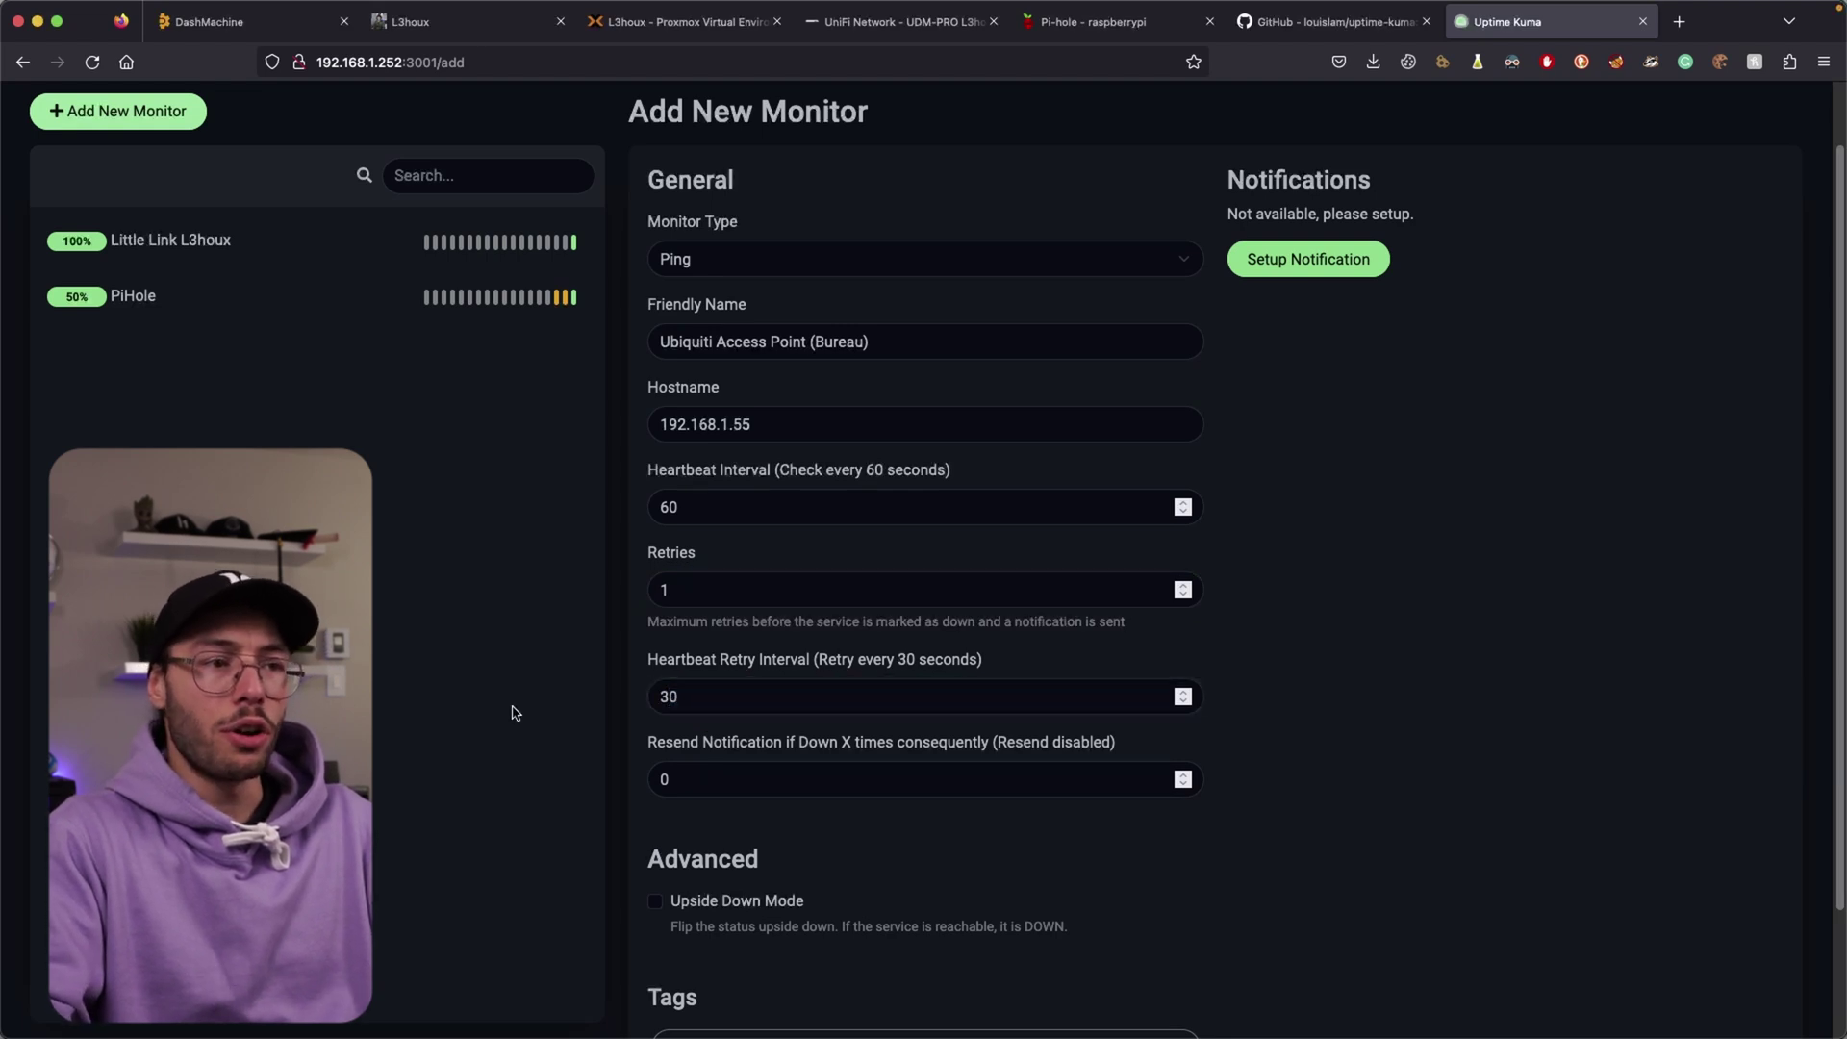
scroll(515, 711, "down", 3)
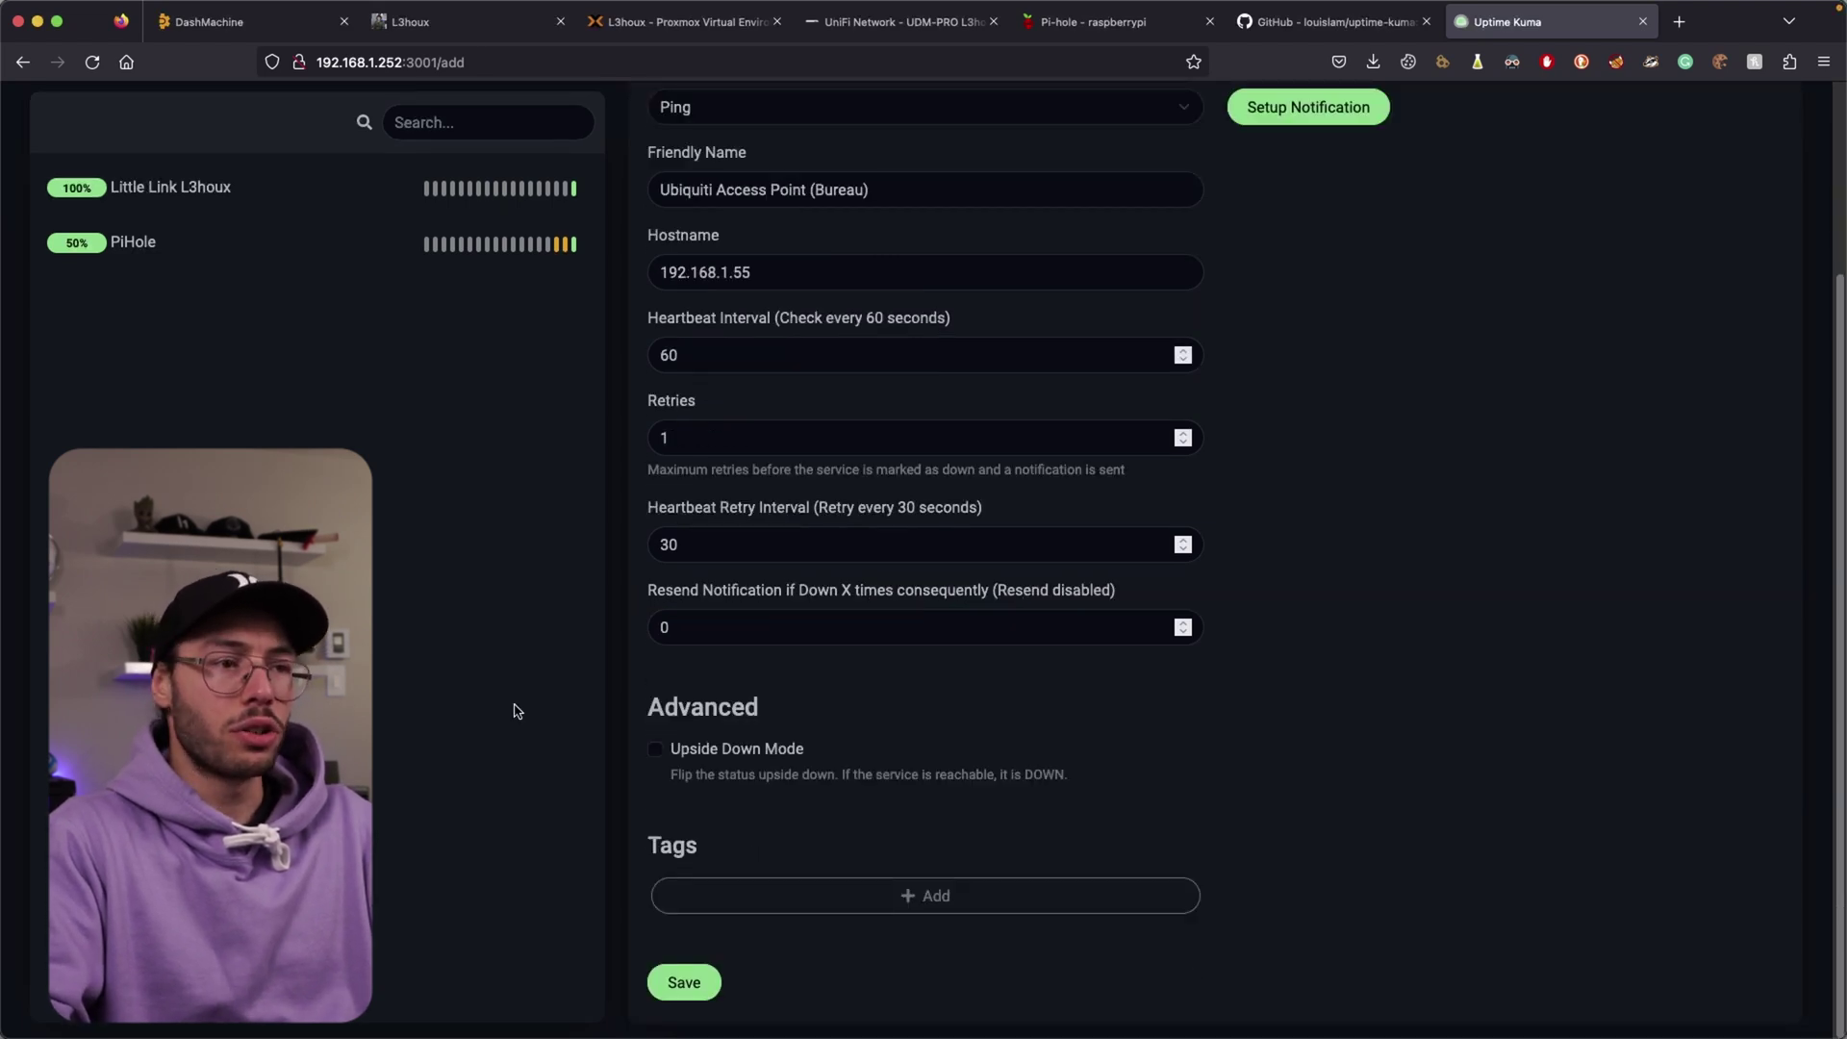
left_click(686, 1001)
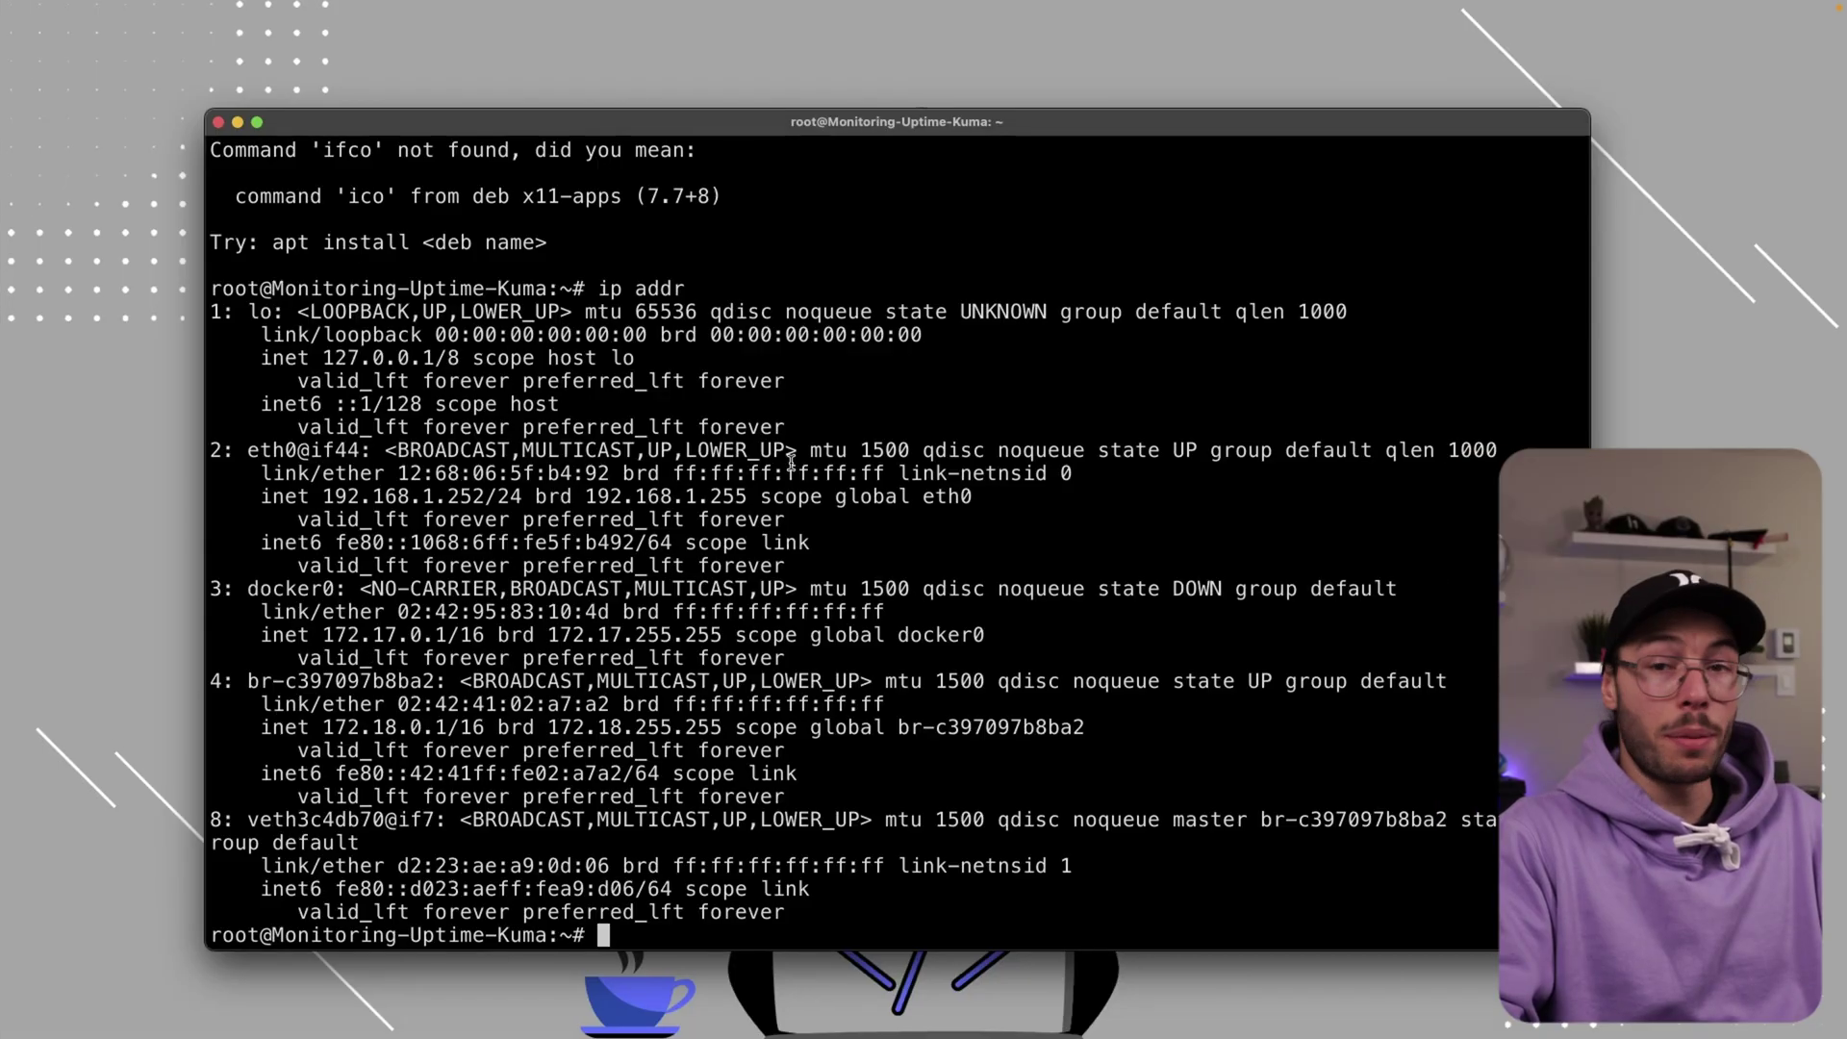
Ping 192.168.1.55 from the Monitoring-Uptime-Kuma container's terminal to check that the access point is reachable
type("ping 192.168.1.55")
key("Return")
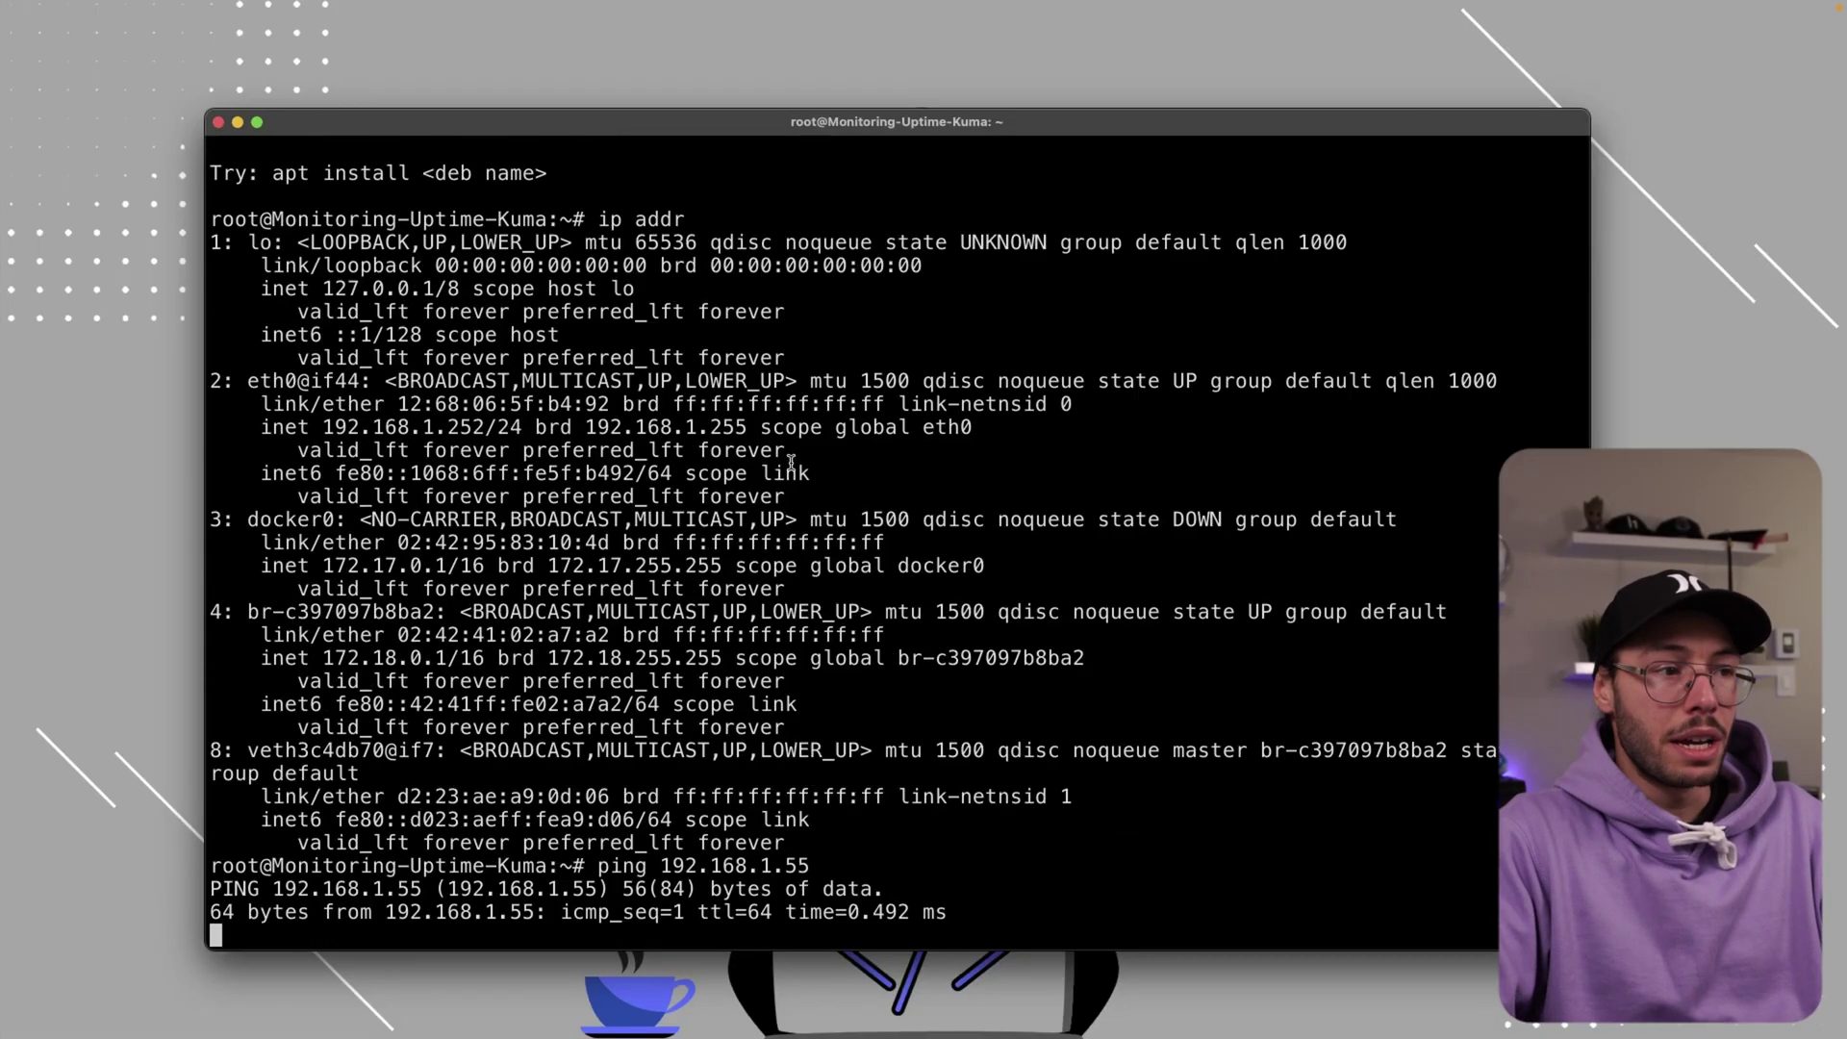